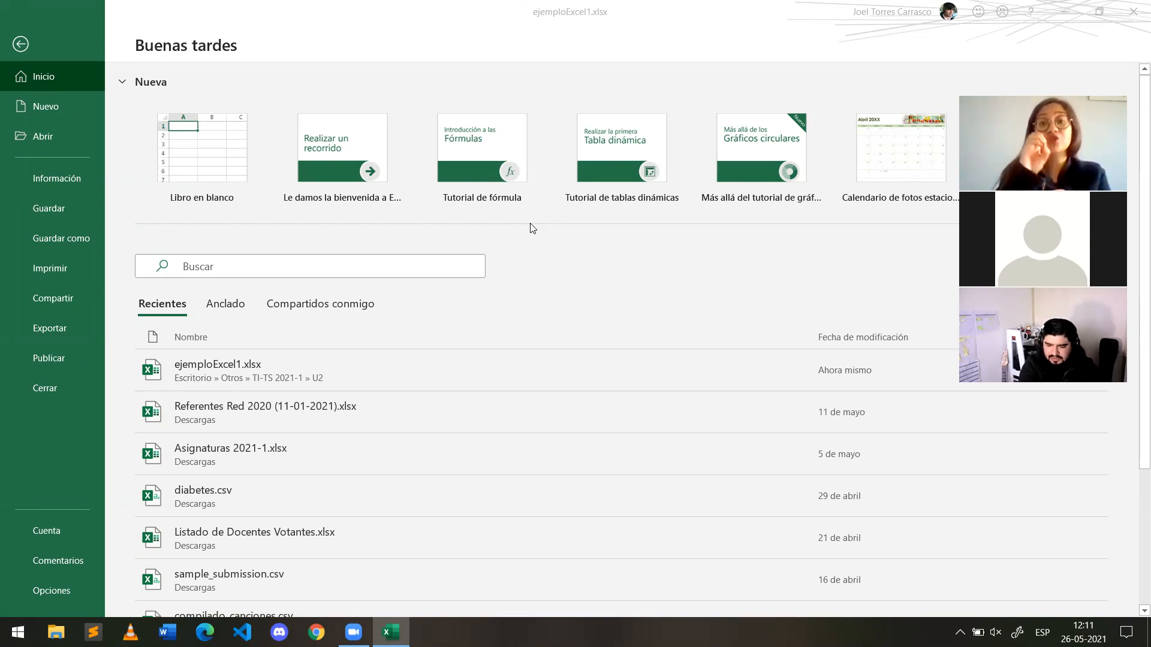
Step: Create a blank workbook and save it as Ejemplo2 in the U2 folder
click(189, 141)
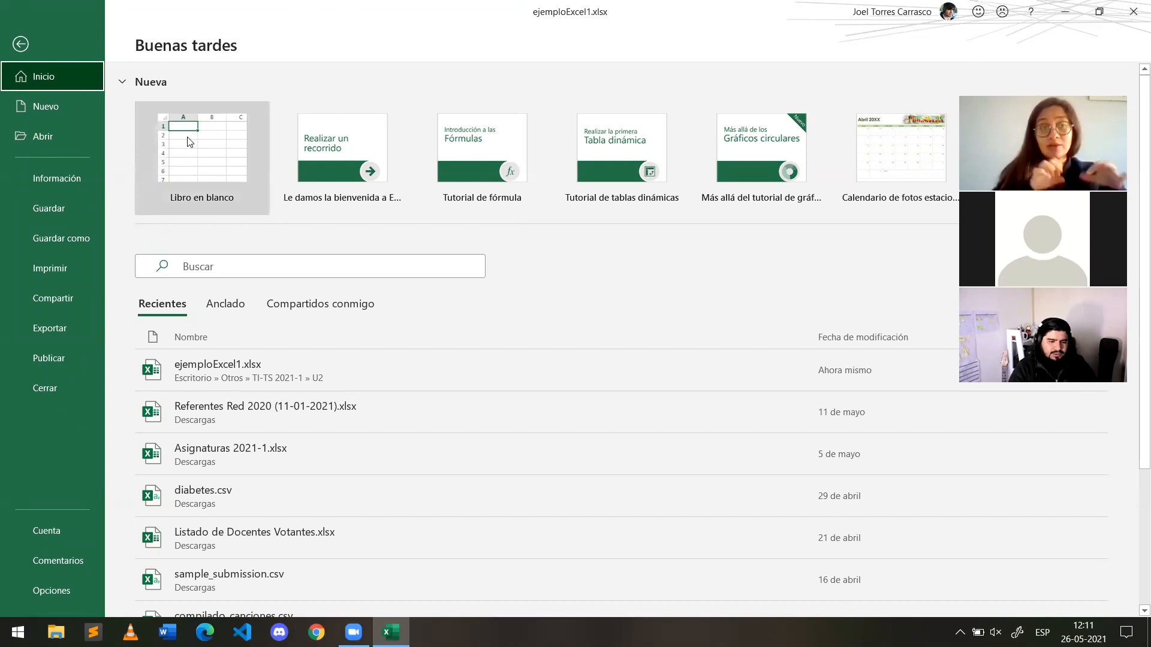
click(200, 149)
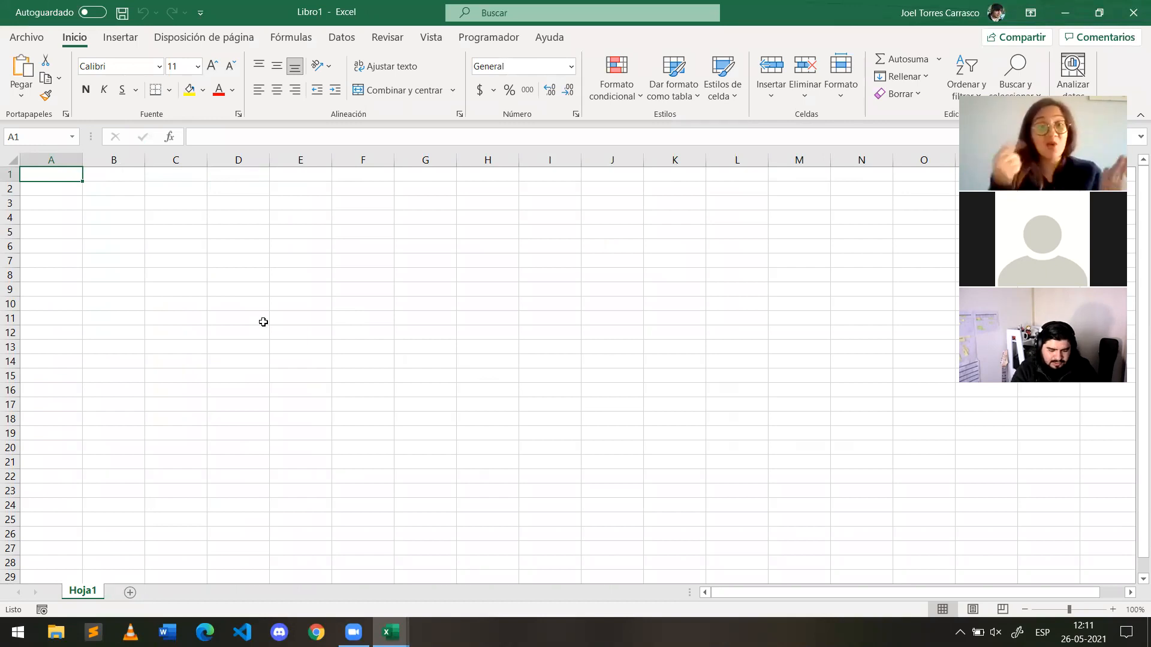
key(ctrl+s)
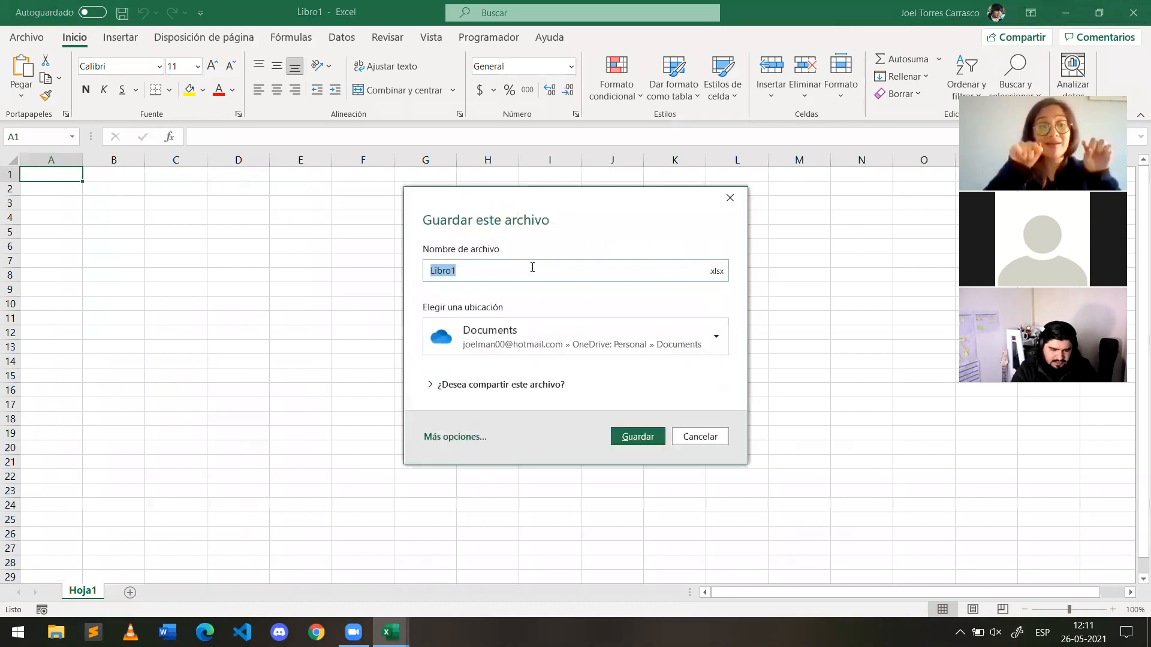
click(507, 341)
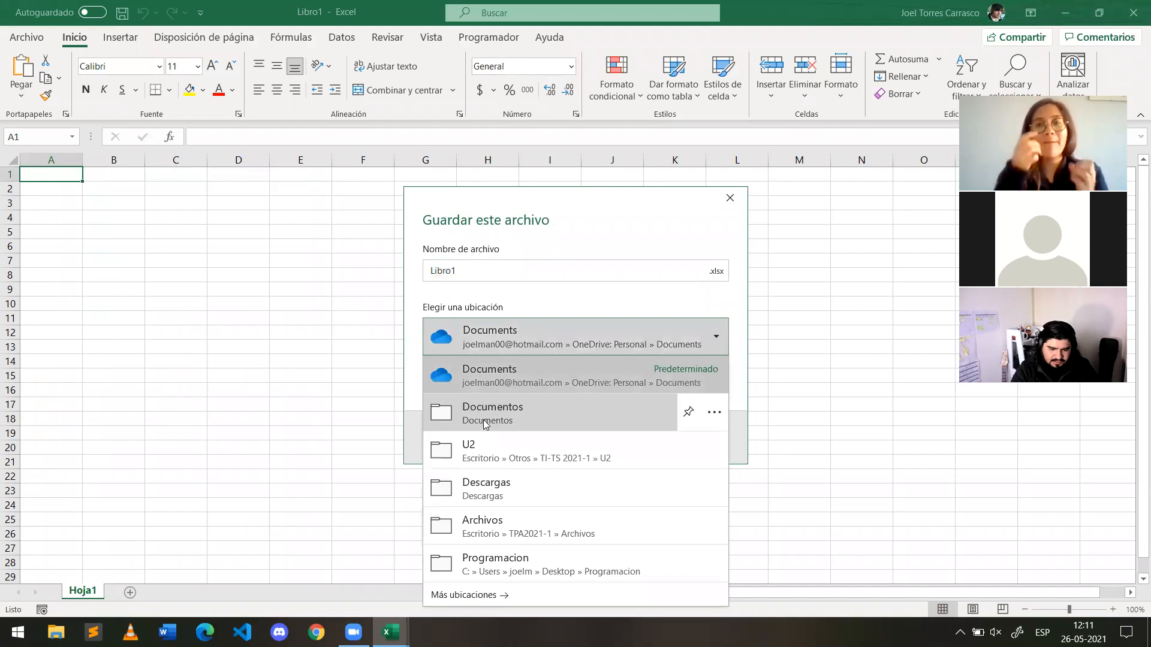
click(501, 450)
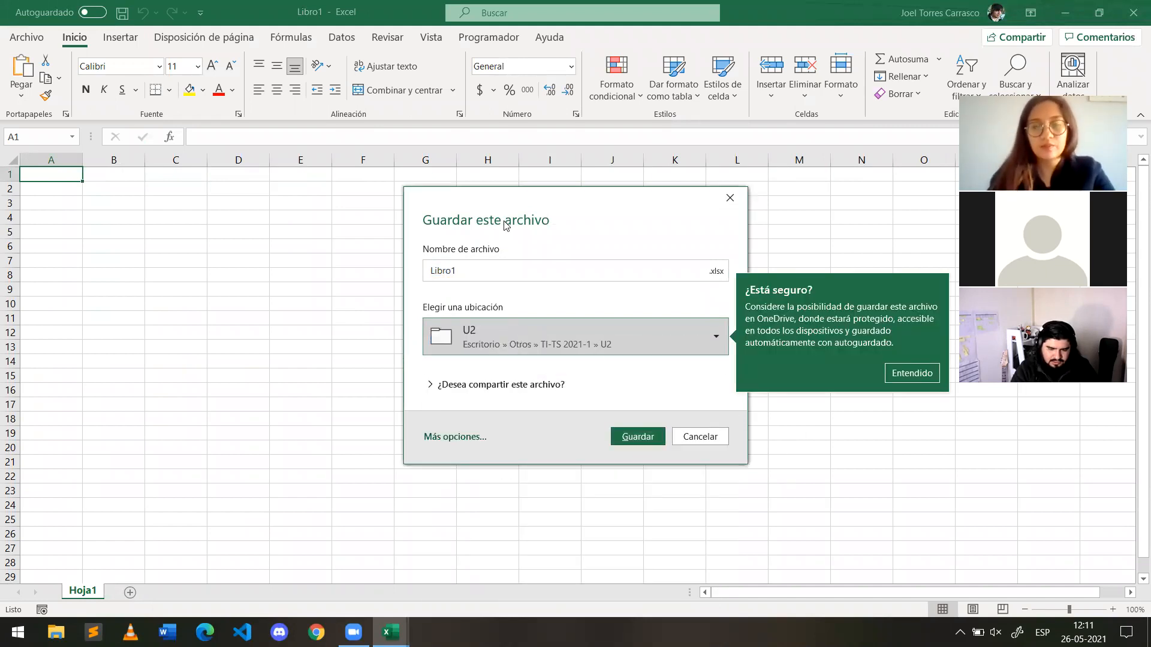
click(490, 268)
double_click(483, 268)
text(Ejemplo2)
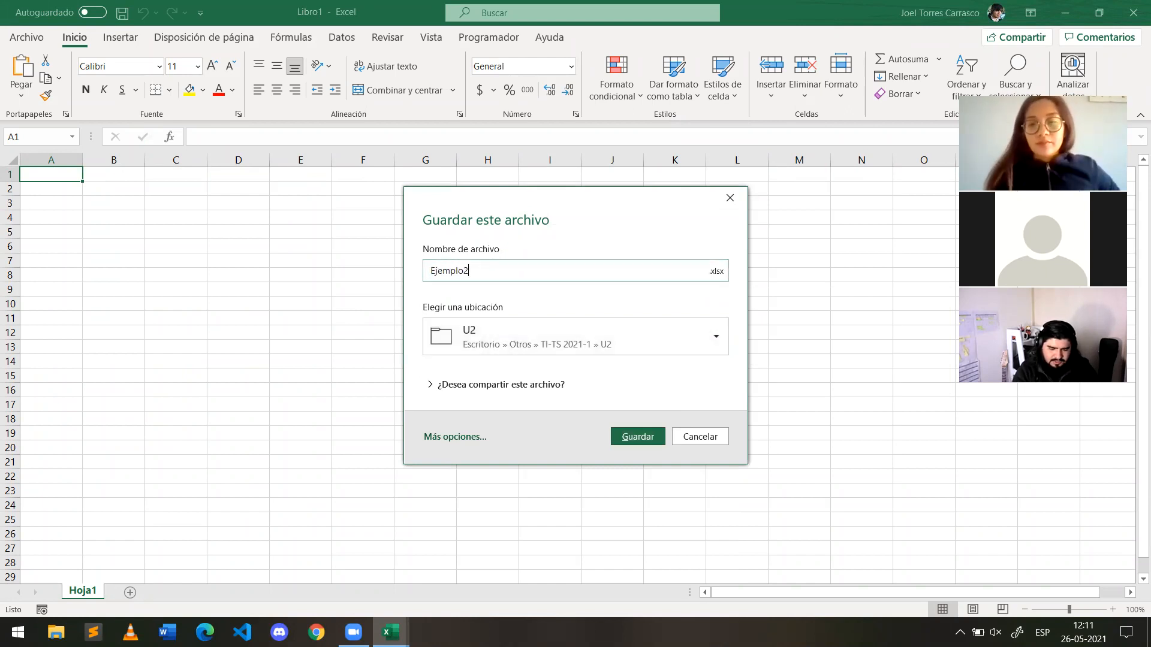
click(626, 442)
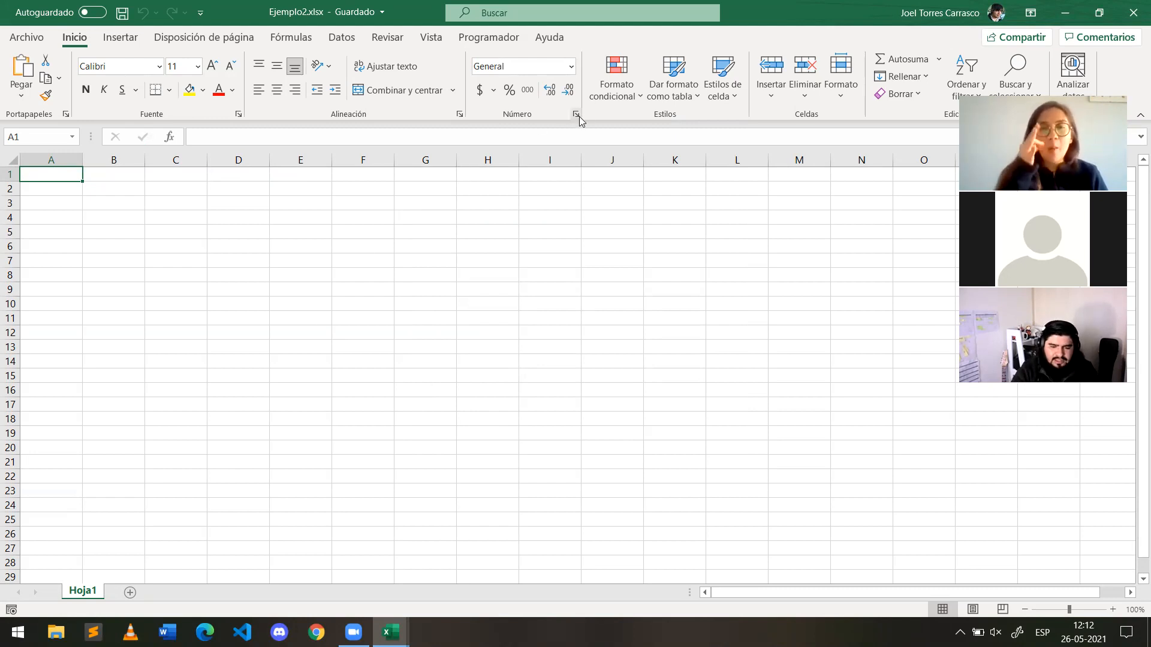
Step: Look through the available number formats without applying one
click(571, 66)
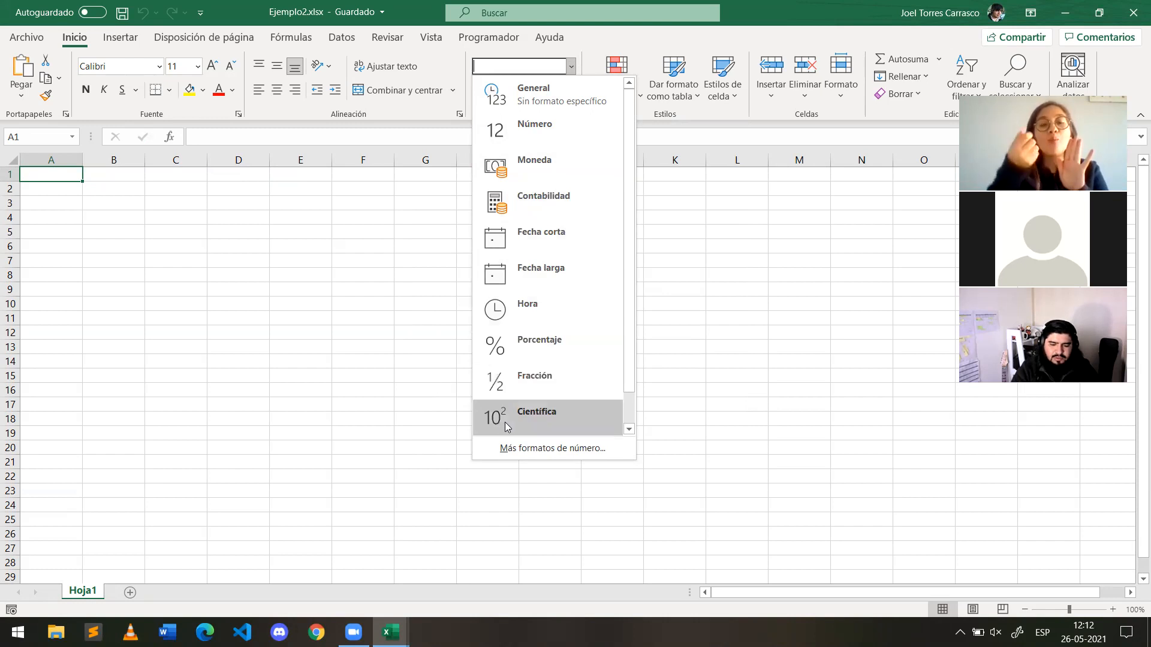
click(304, 368)
click(61, 193)
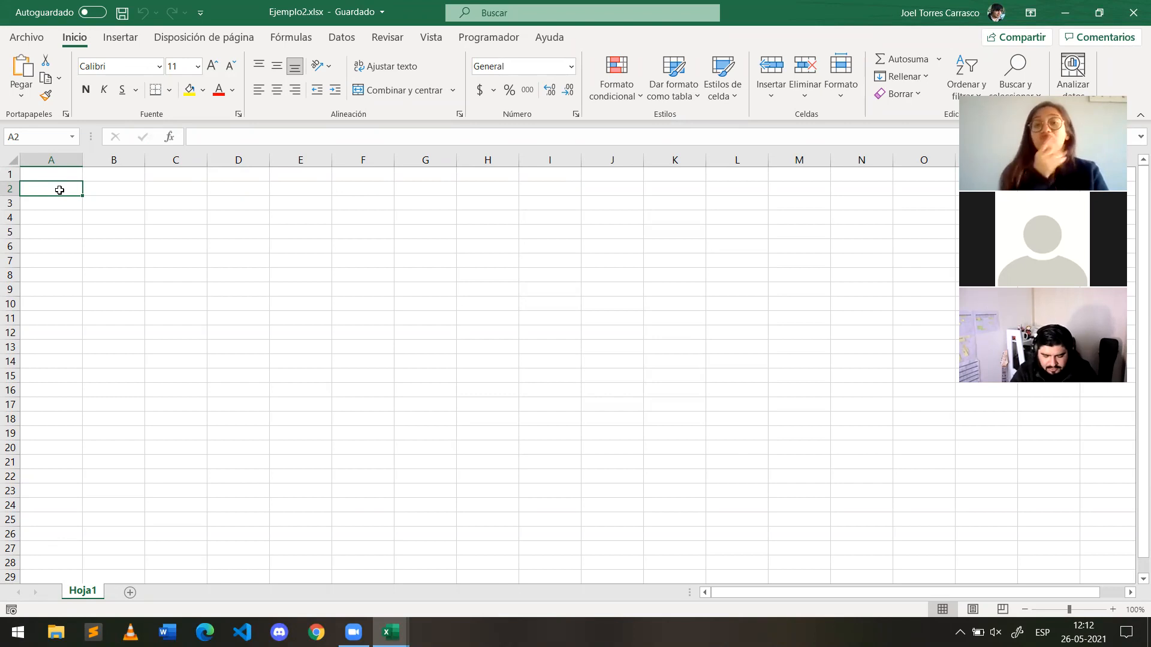
text(1)
key(Return)
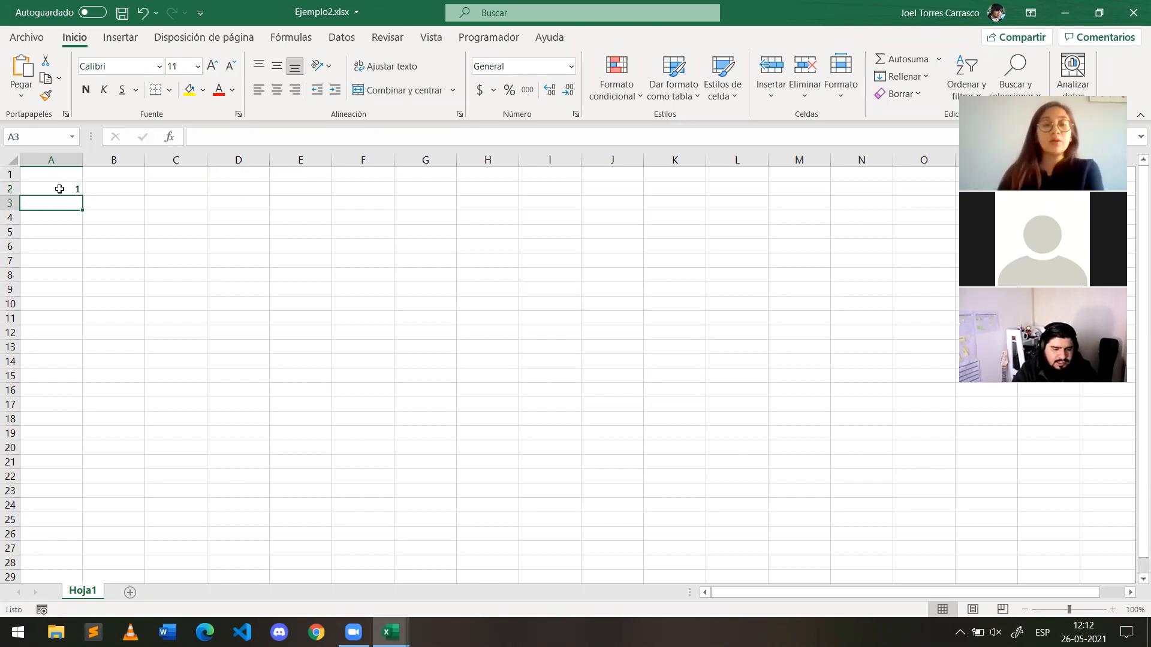
click(61, 188)
key(BackSpace)
Step: Enter the numbers 1, 2 and 3 in cells A1 to A3
key(Up)
text(1)
key(Return)
text(2)
key(Return)
text(3)
key(Return)
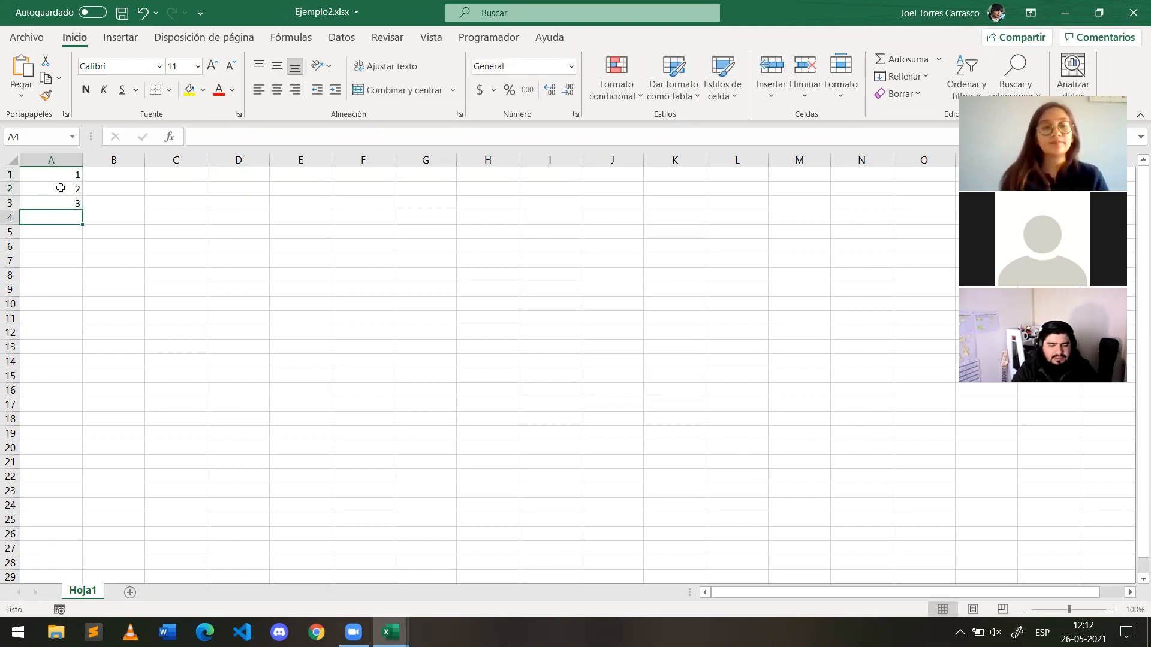
Step: Extend the number series from A1:A3 down to cell A28 with autofill
drag(67, 174, 67, 203)
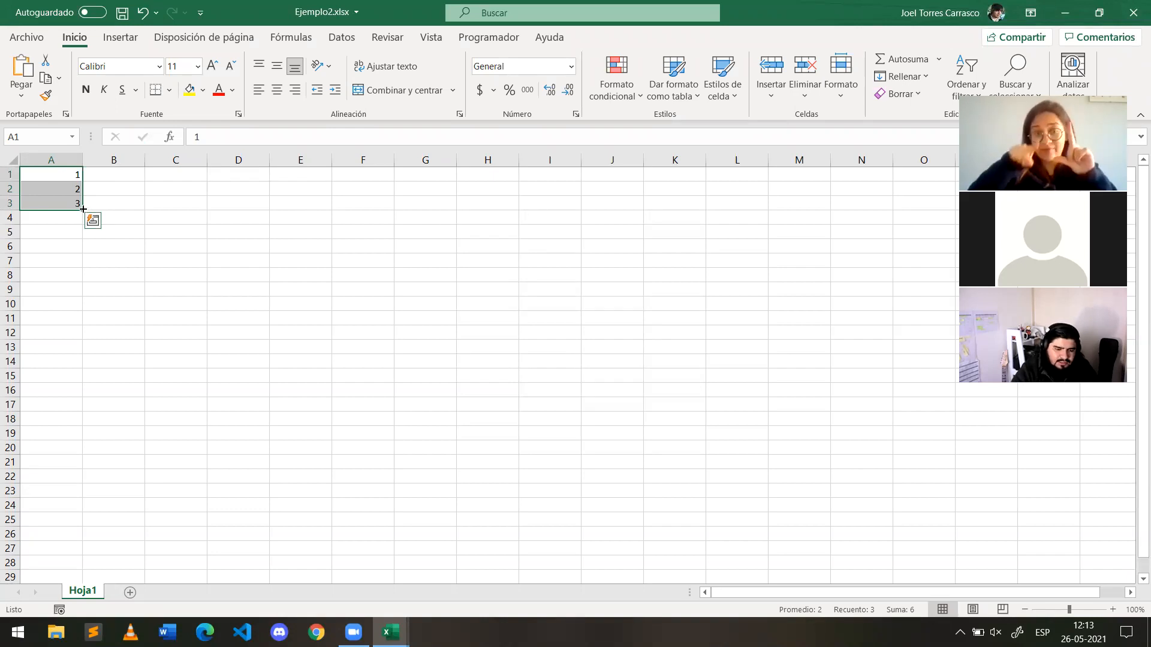
drag(82, 209, 53, 564)
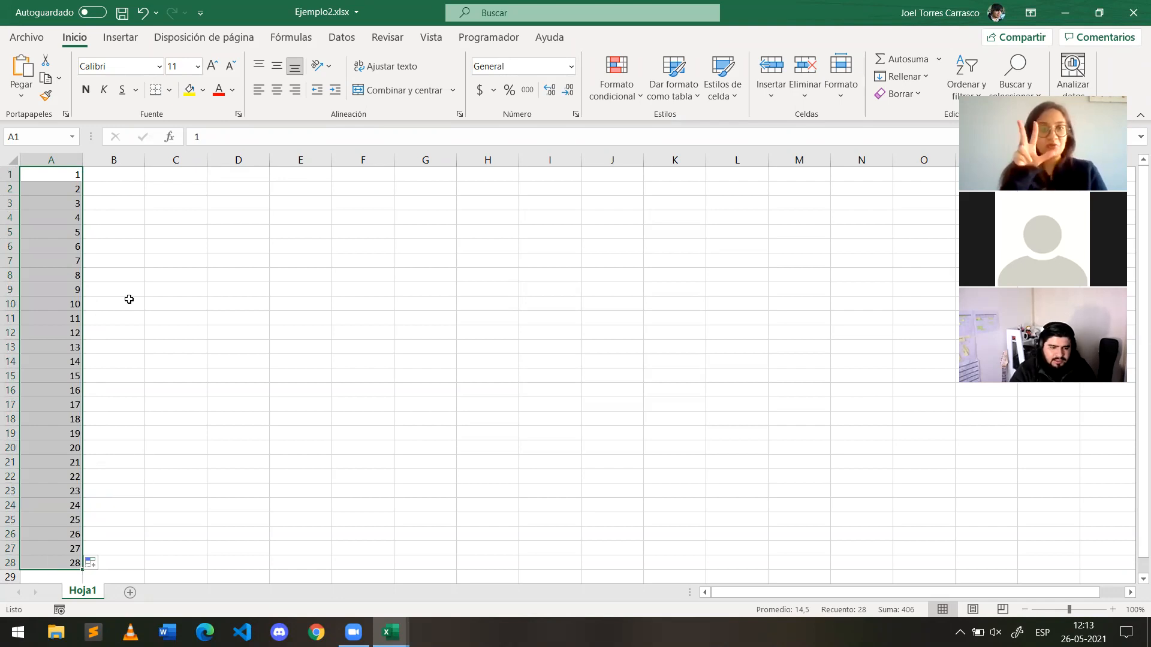
click(73, 175)
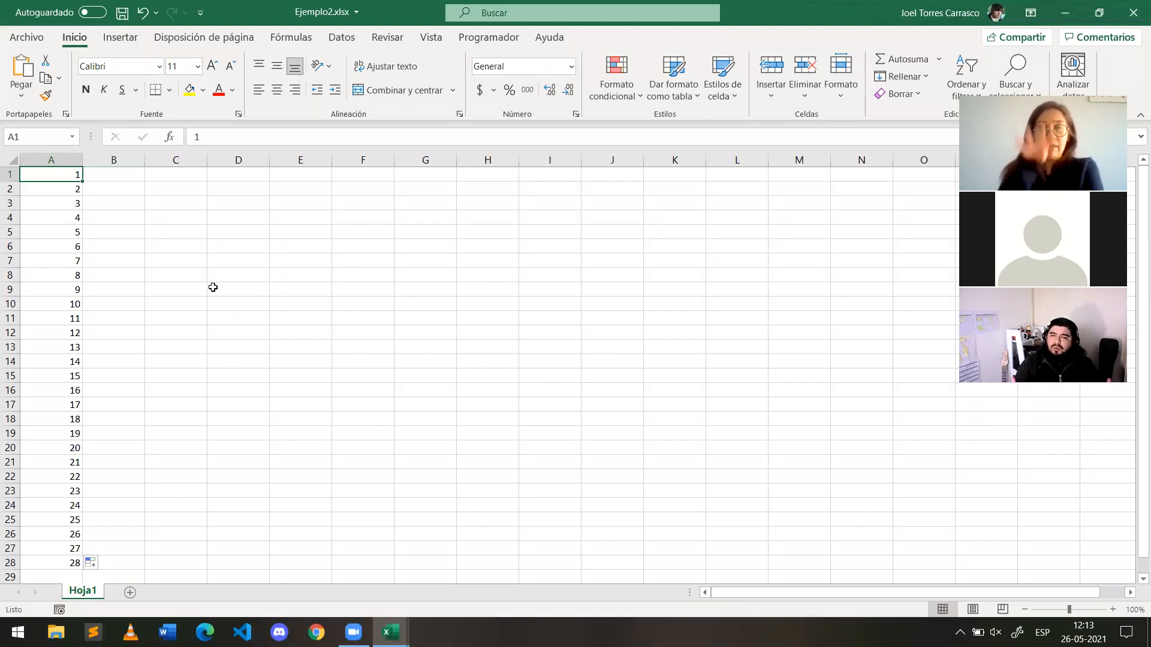
Step: Enter "lunes" in cell B1 and "martes" in cell B2
click(1112, 609)
click(1112, 610)
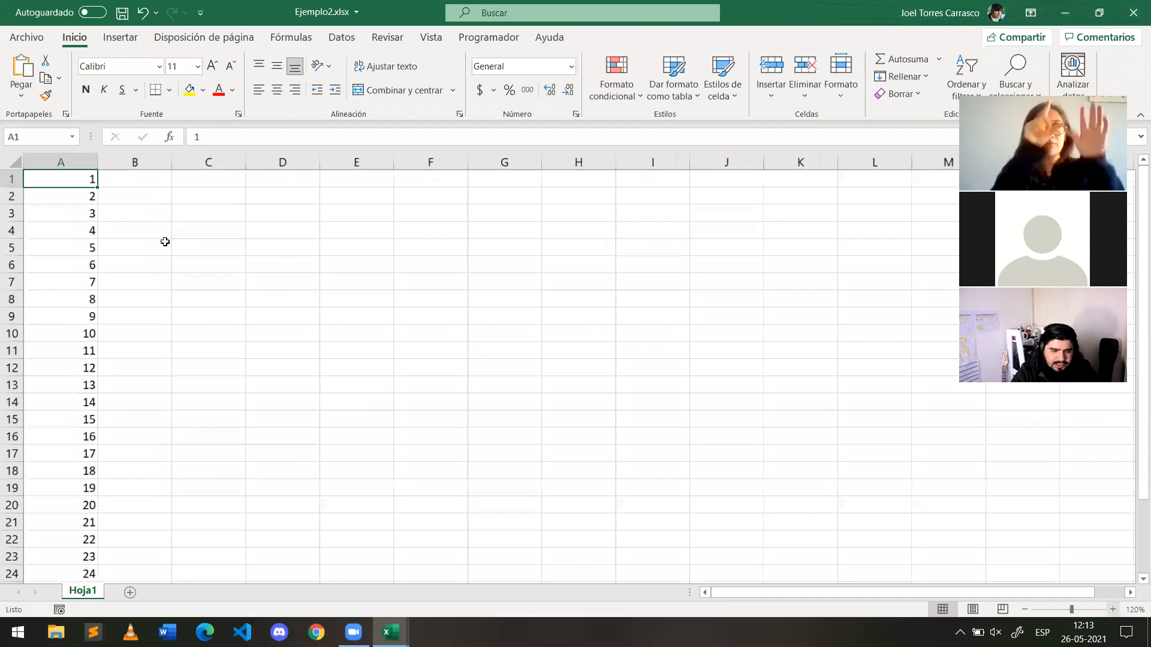
click(141, 191)
click(142, 180)
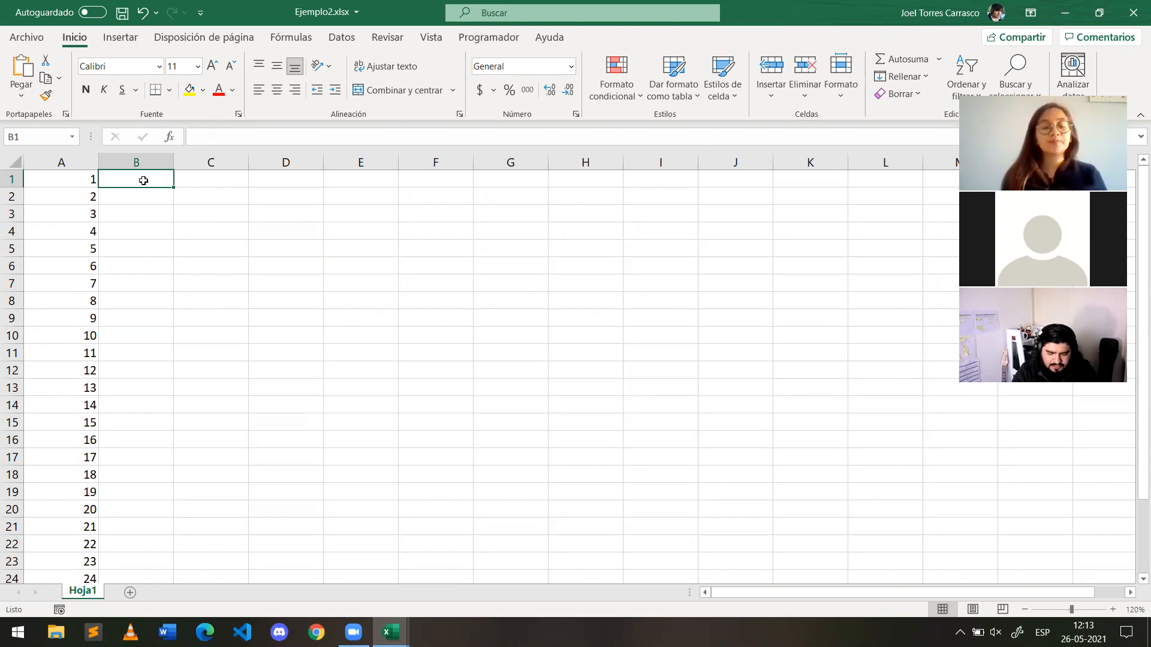
text(lunes)
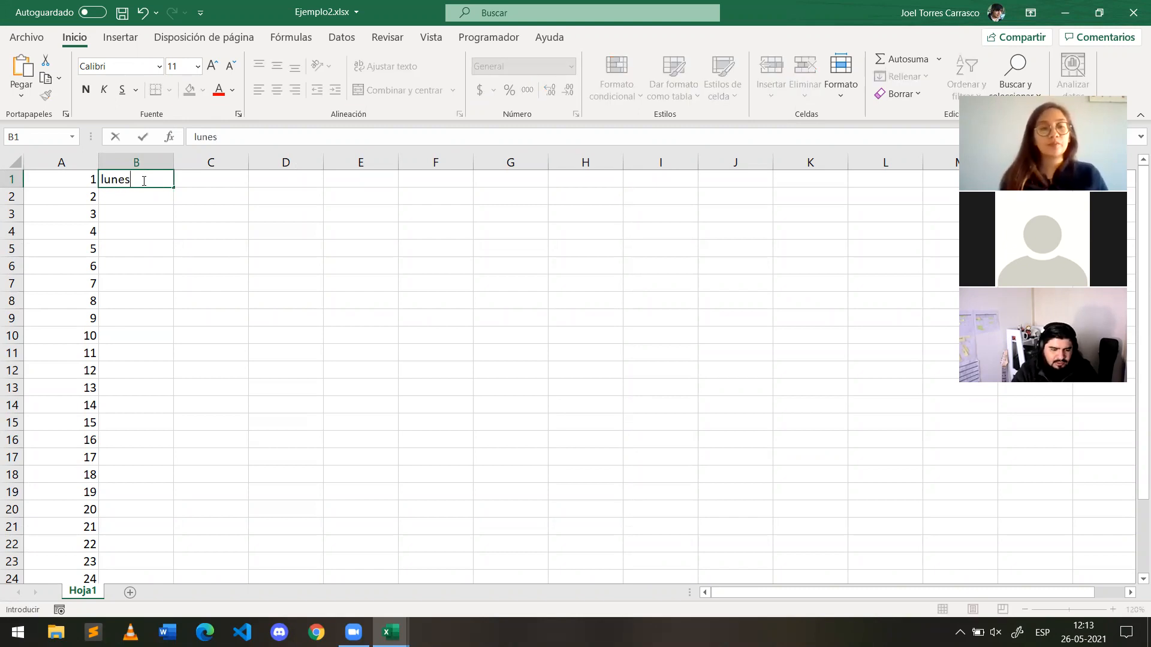
key(Return)
text(martes)
Step: Extend the weekday series from B1:B2 down to cell B18 with autofill
click(144, 181)
drag(144, 180, 171, 245)
drag(170, 252, 143, 434)
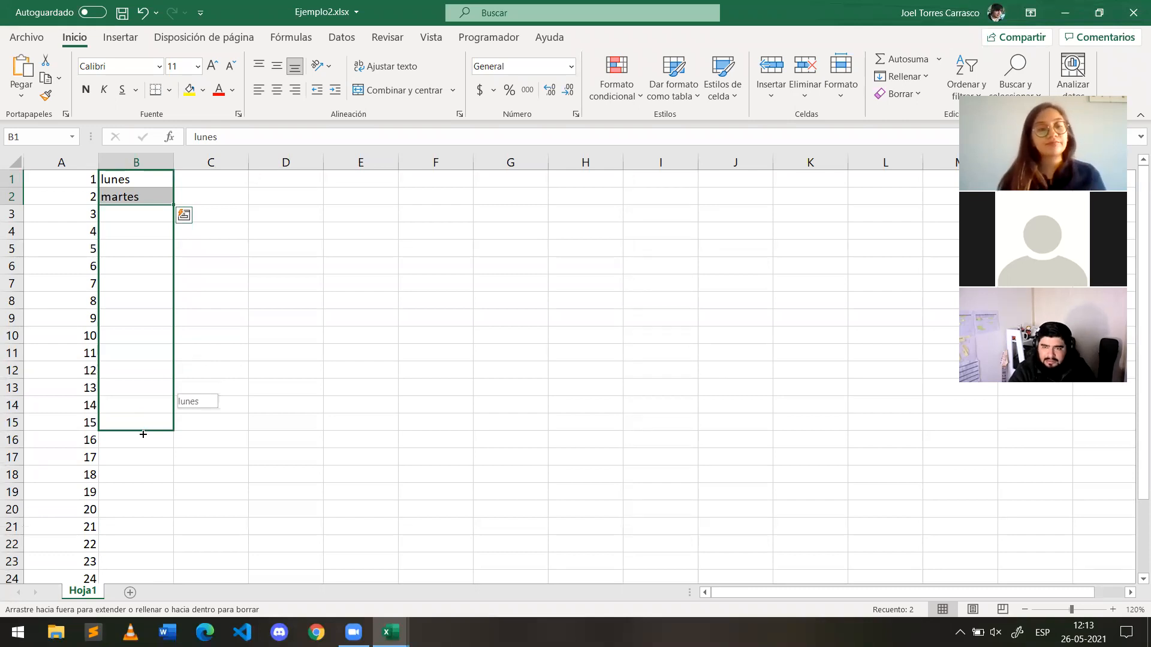
drag(143, 433, 134, 478)
click(150, 509)
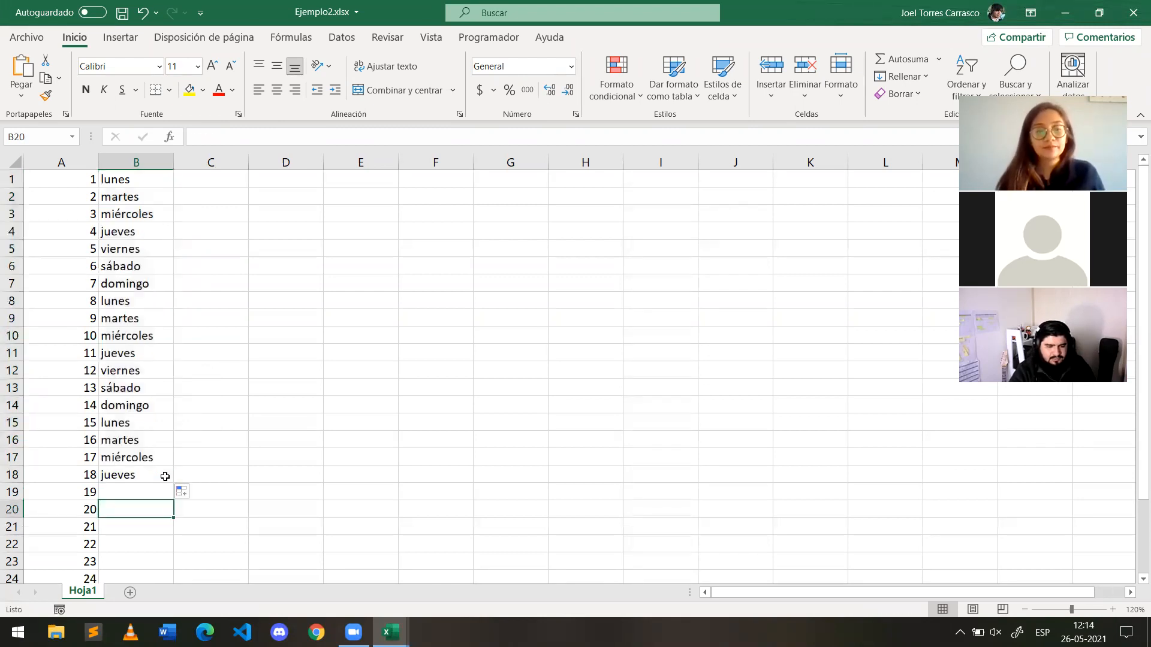
Step: Enter the products arroz, fideos, sal and azucar in cells C1 to C4
click(197, 190)
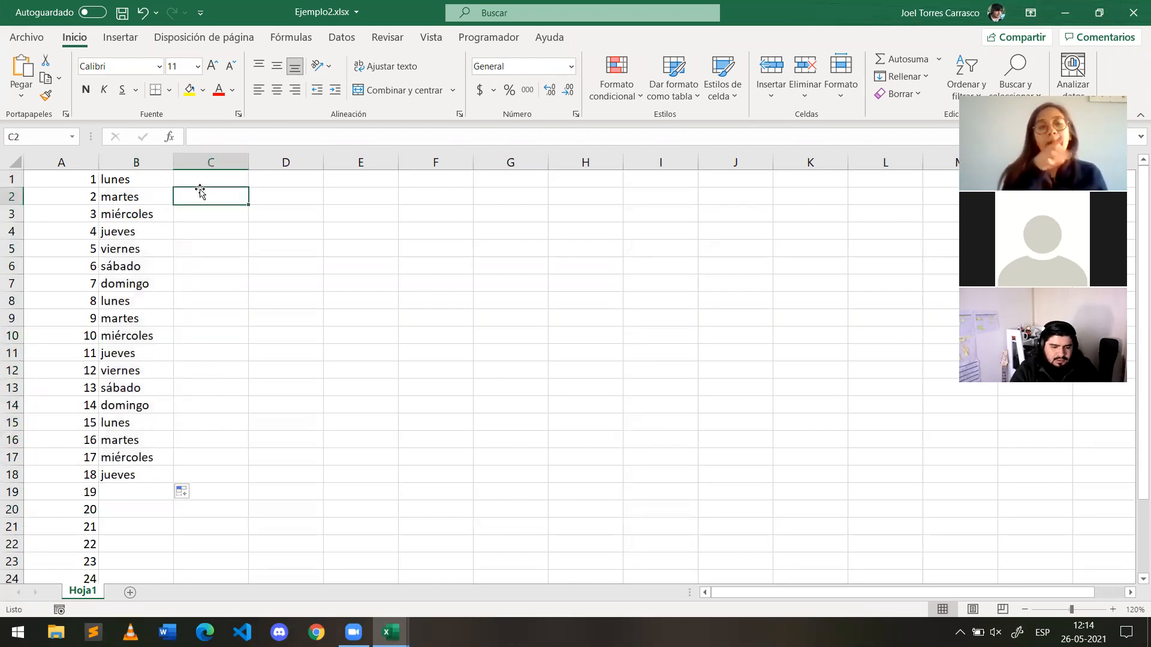
click(208, 178)
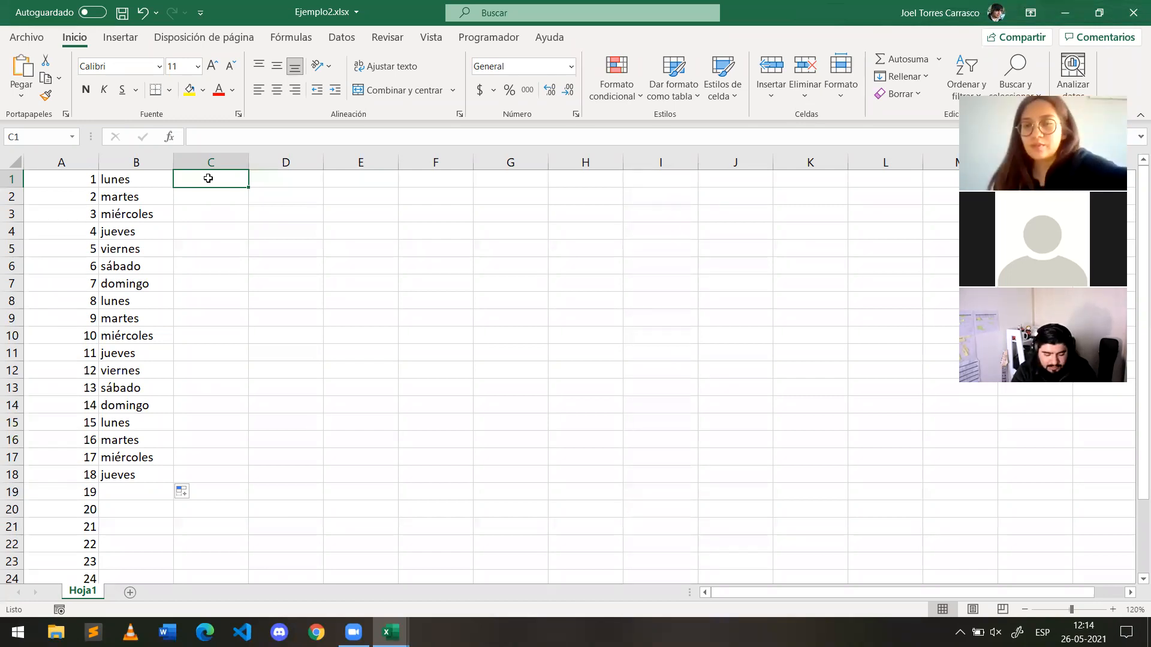
text(arroz)
key(Return)
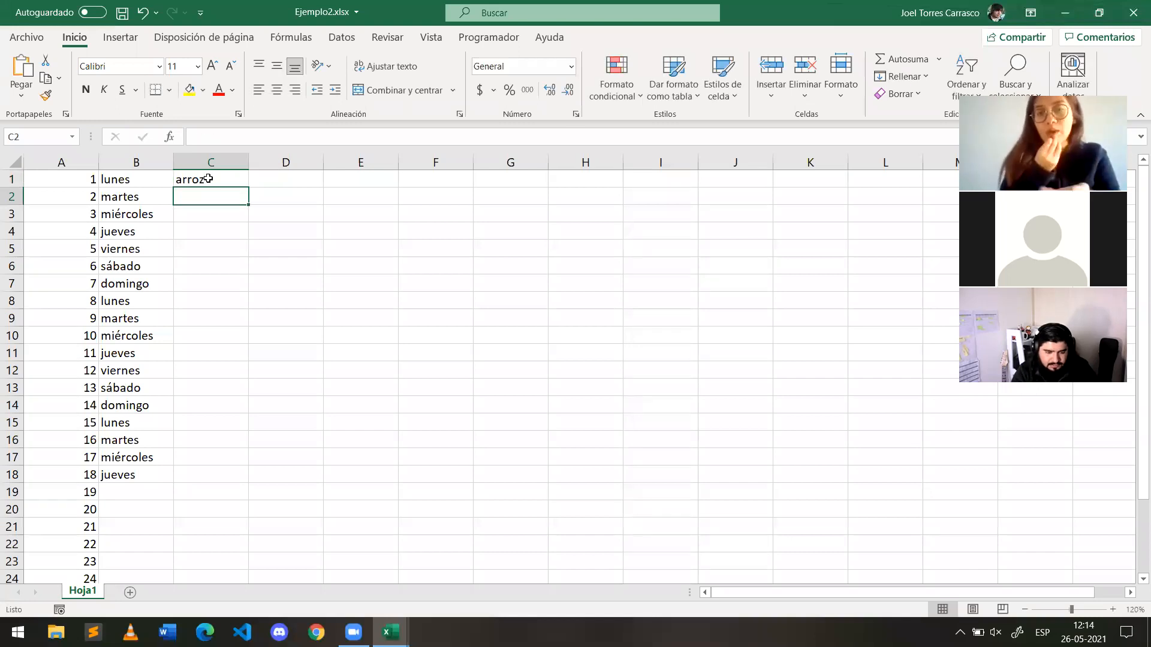
text(fideos)
key(Return)
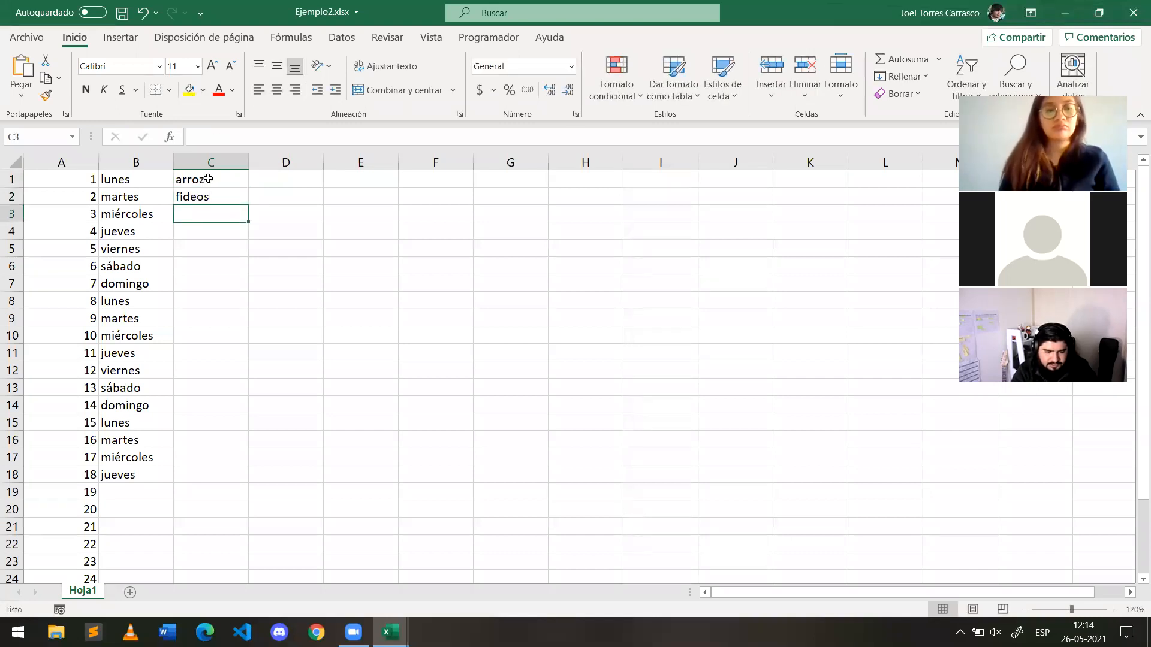
text(sal)
key(Return)
text(azucar)
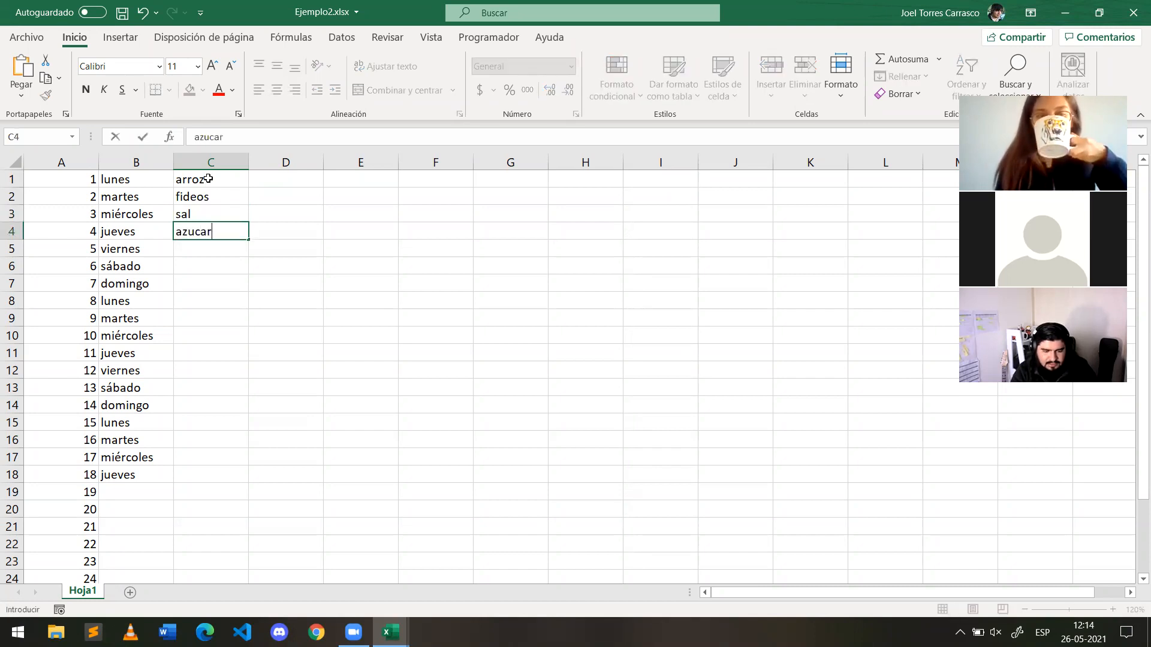
key(Return)
Step: Autofill the four products from C1:C4 down to cell C18
drag(208, 178, 207, 231)
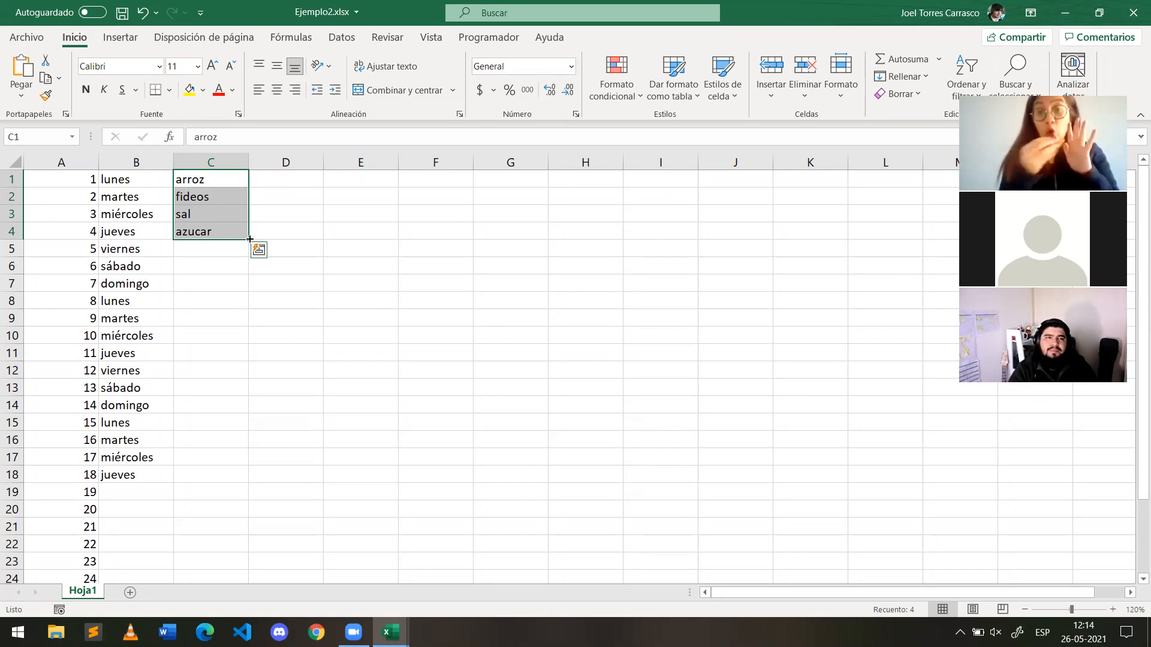
drag(250, 240, 206, 474)
click(226, 440)
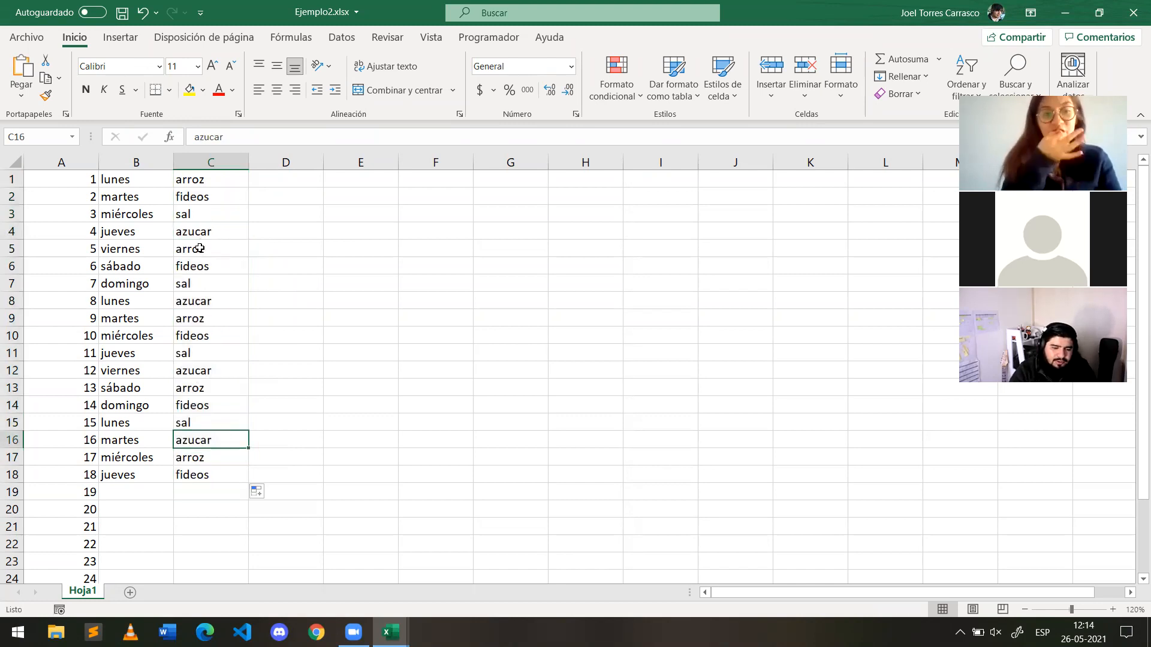
Step: Examine how the product pattern continues in the filled cells C5:C8
drag(201, 249, 200, 307)
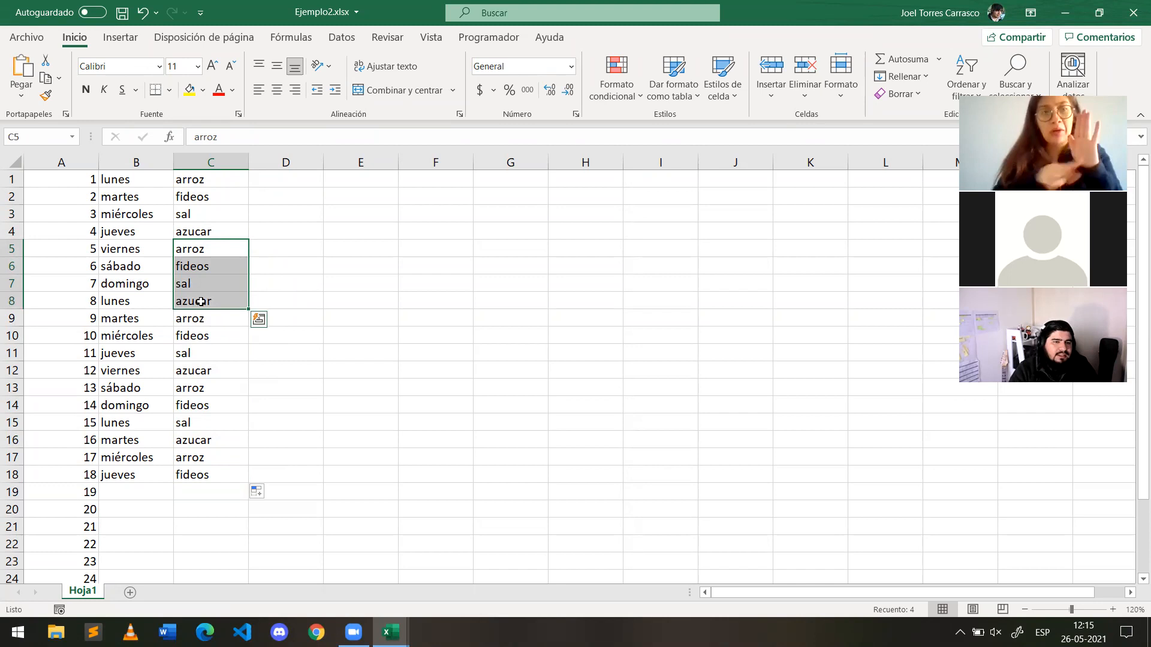
click(202, 300)
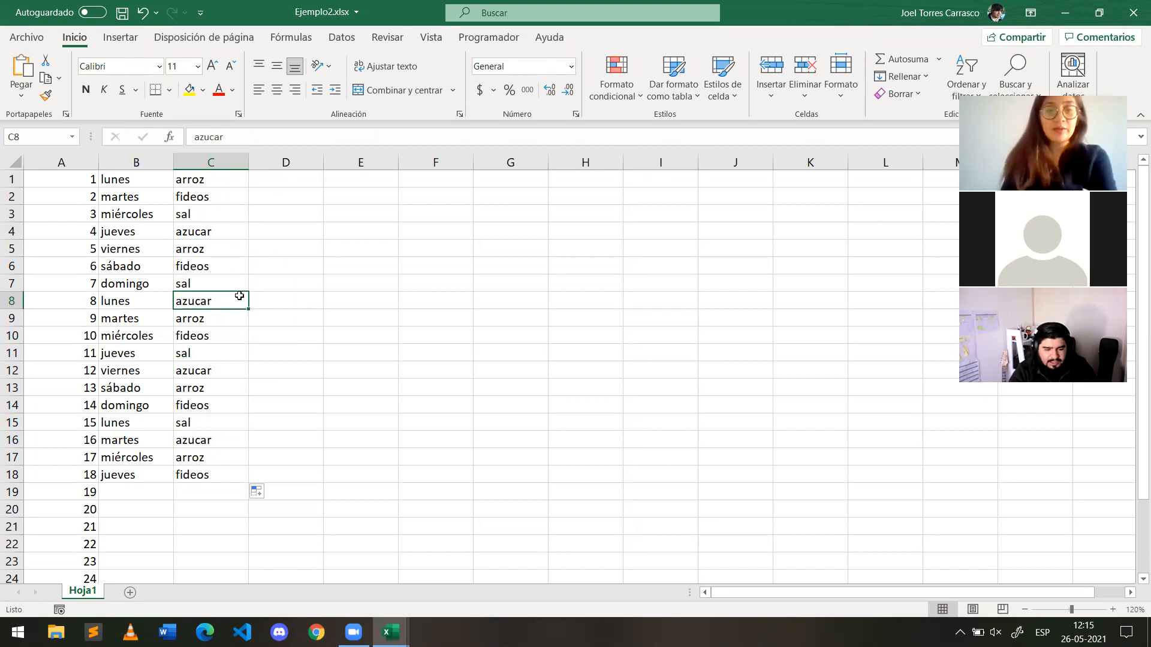
click(213, 270)
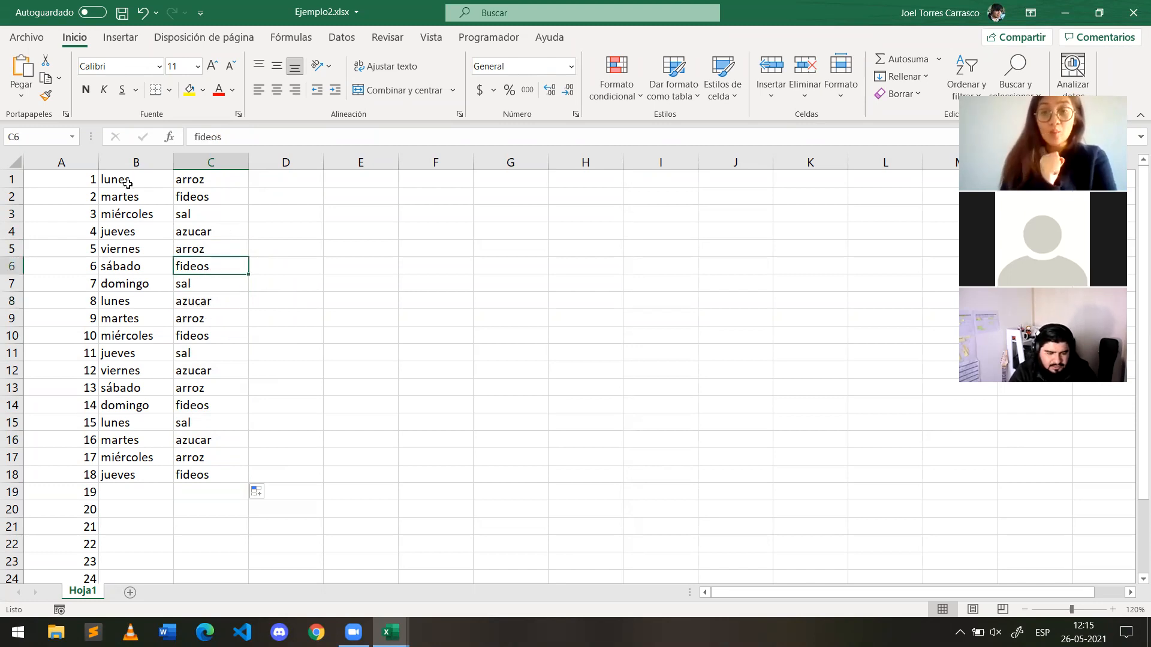
click(89, 180)
Step: Select the product list in C1:C18 and check its autofill options
drag(235, 183, 199, 470)
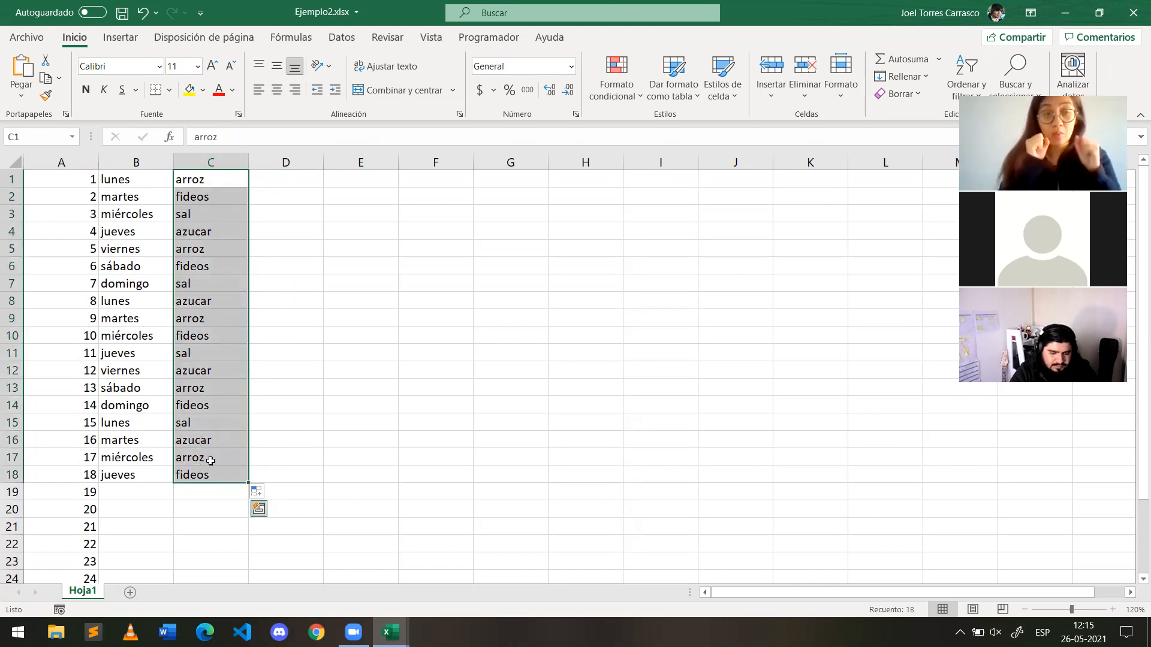
click(261, 493)
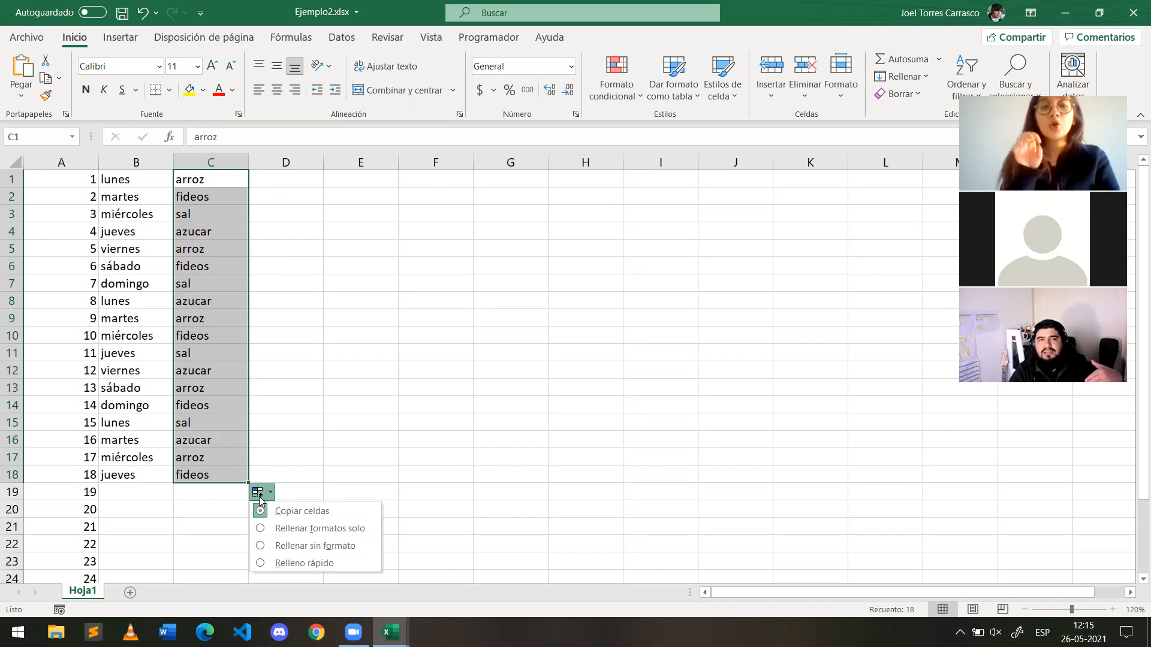
click(260, 495)
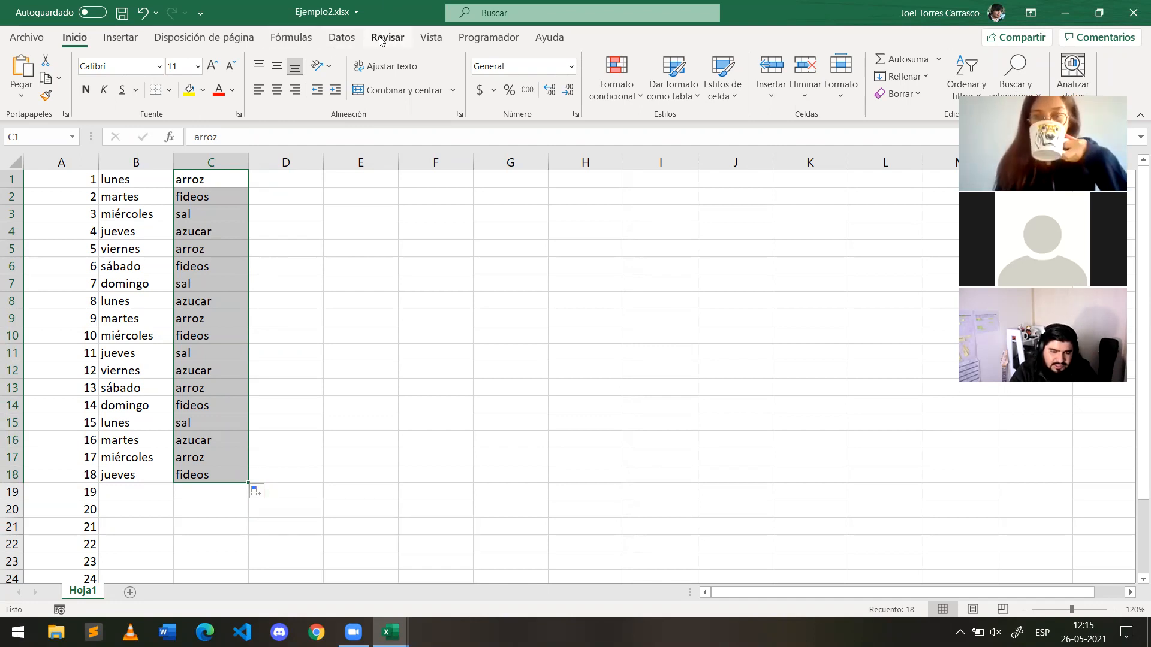
Step: Start a custom sort of only the selected range C1:C18 and open the custom lists for its order
click(344, 40)
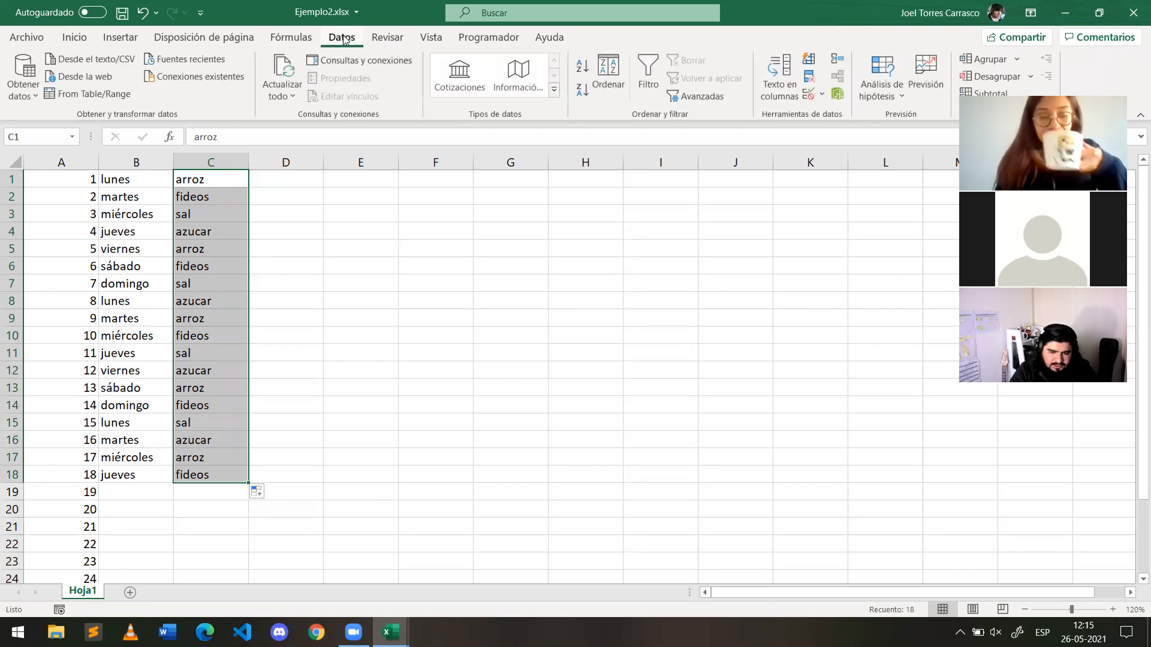
click(605, 68)
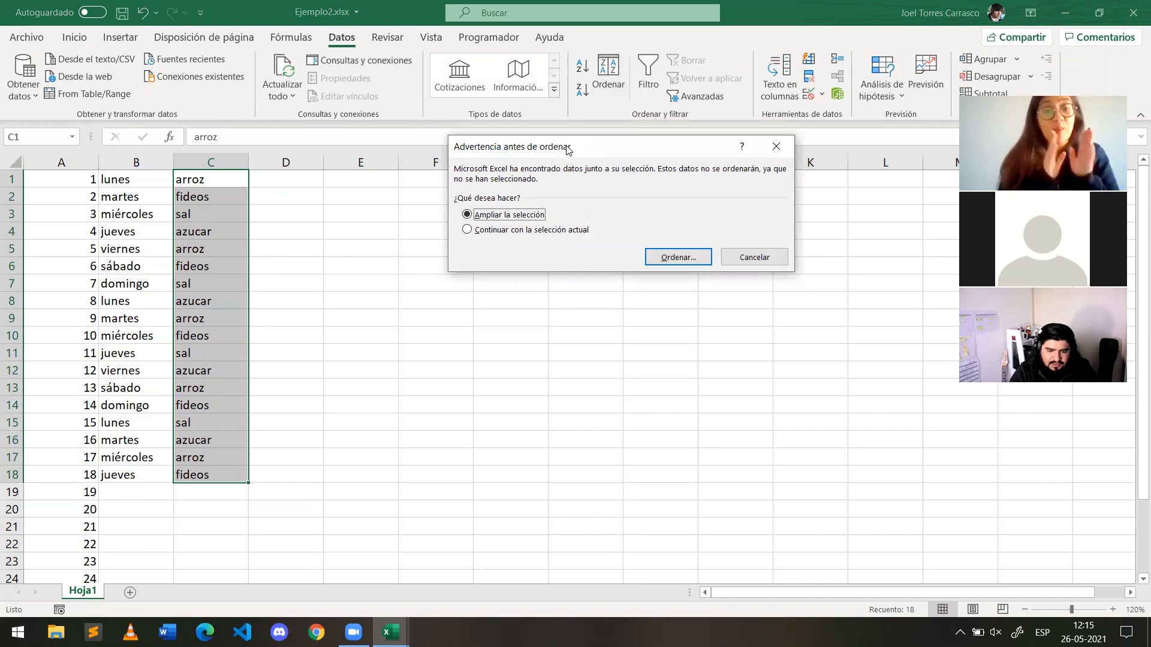
drag(569, 149, 522, 149)
click(486, 230)
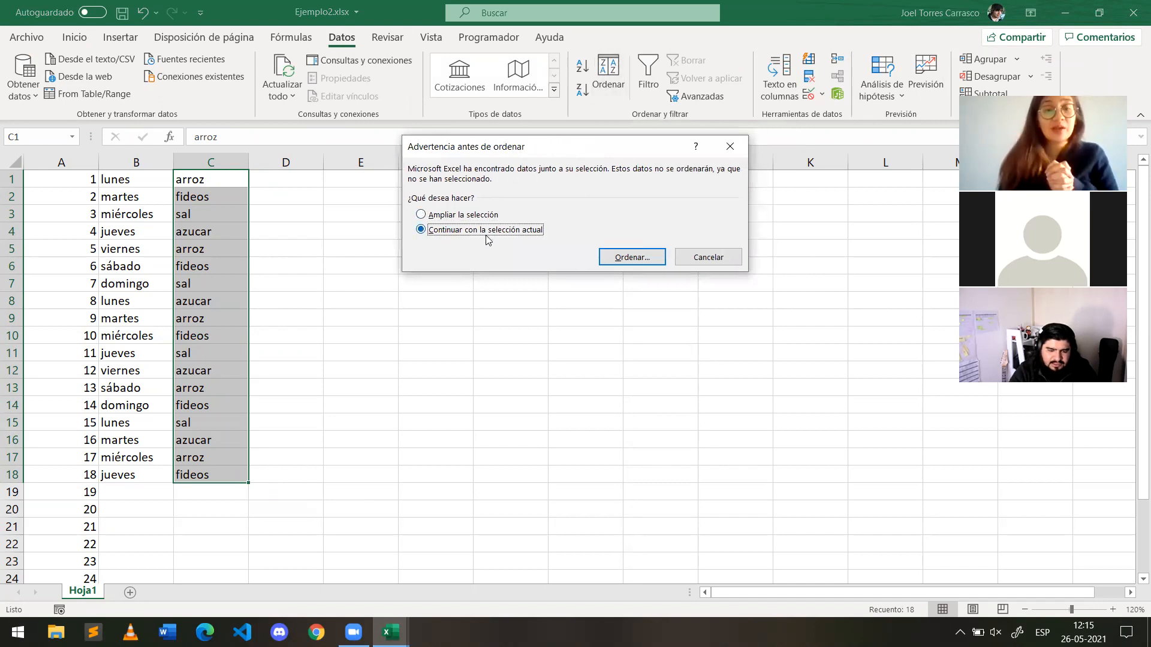
click(626, 259)
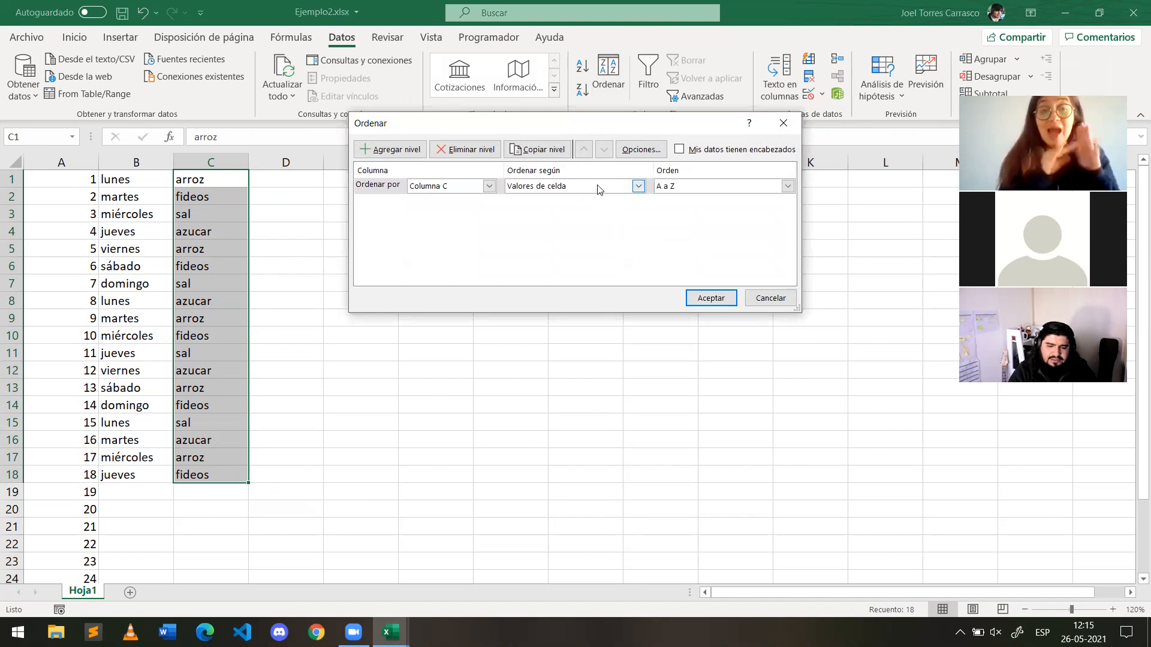
click(701, 187)
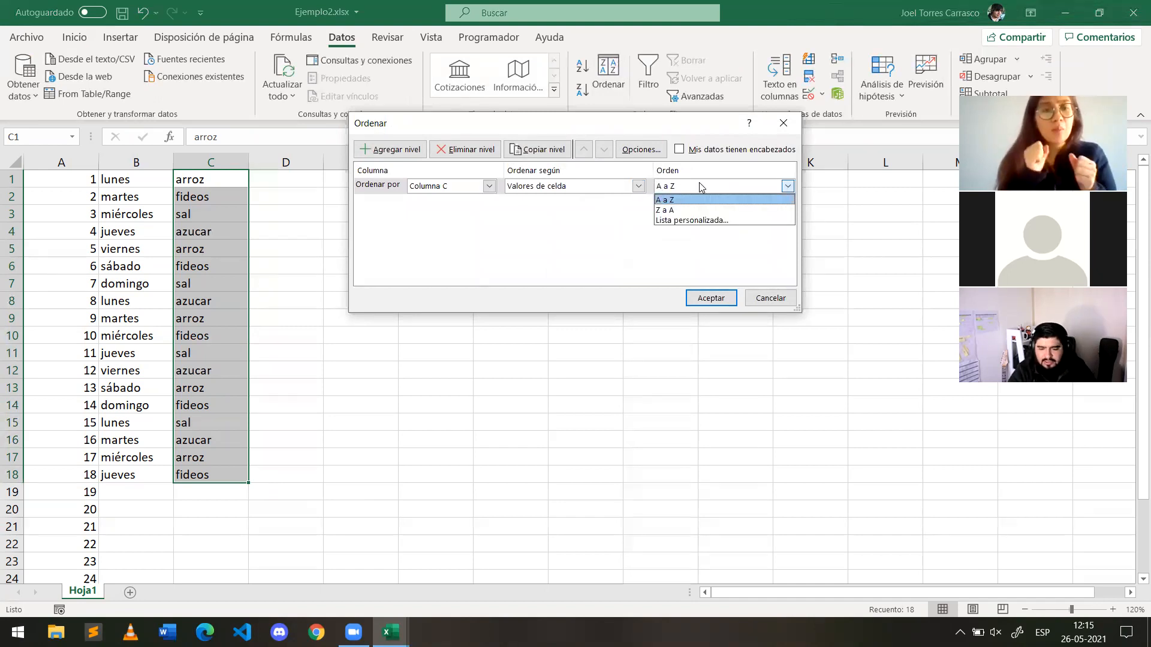
click(682, 220)
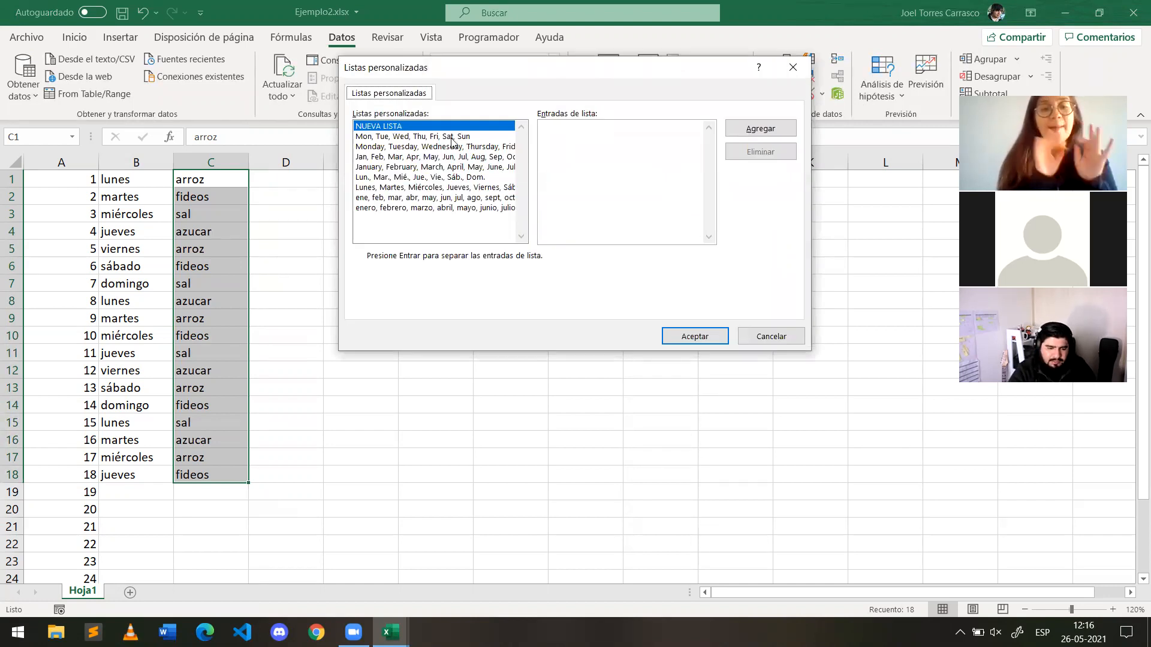
Step: Examine the entries of the built-in English and Spanish weekday and month lists
click(429, 138)
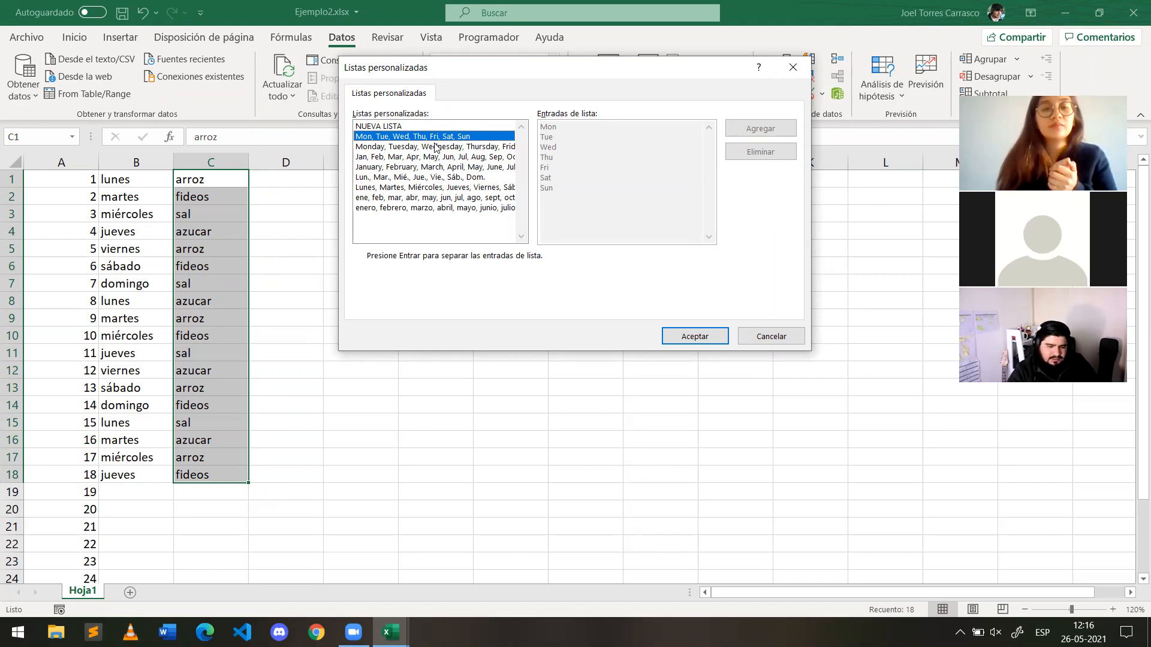
click(436, 148)
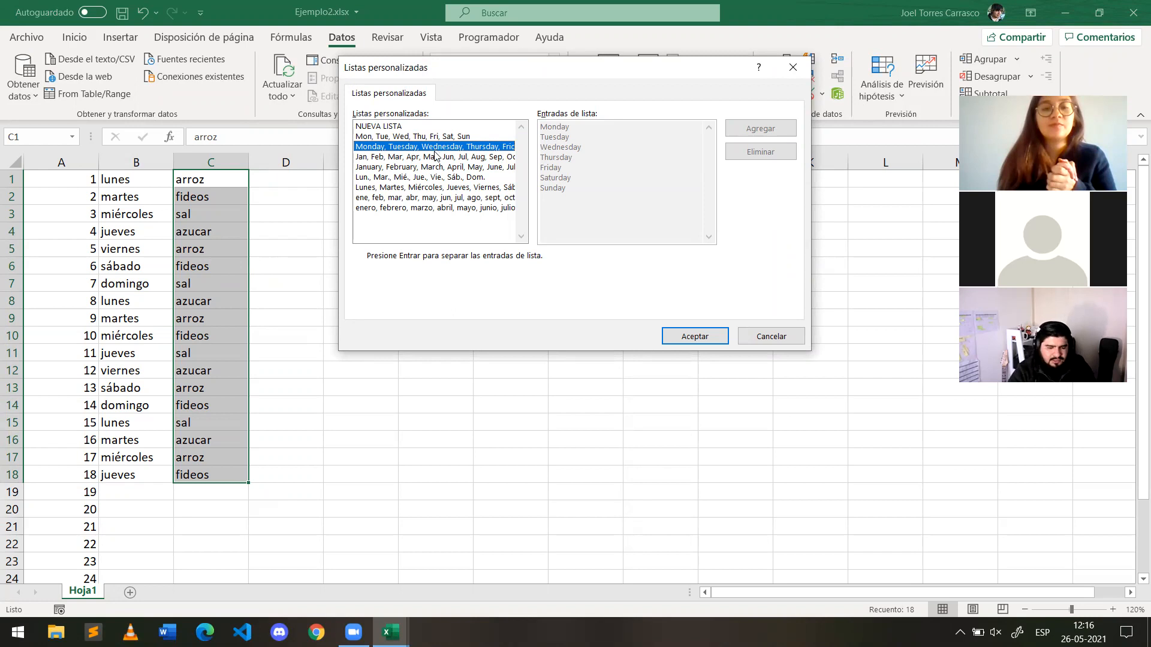
click(435, 158)
click(437, 167)
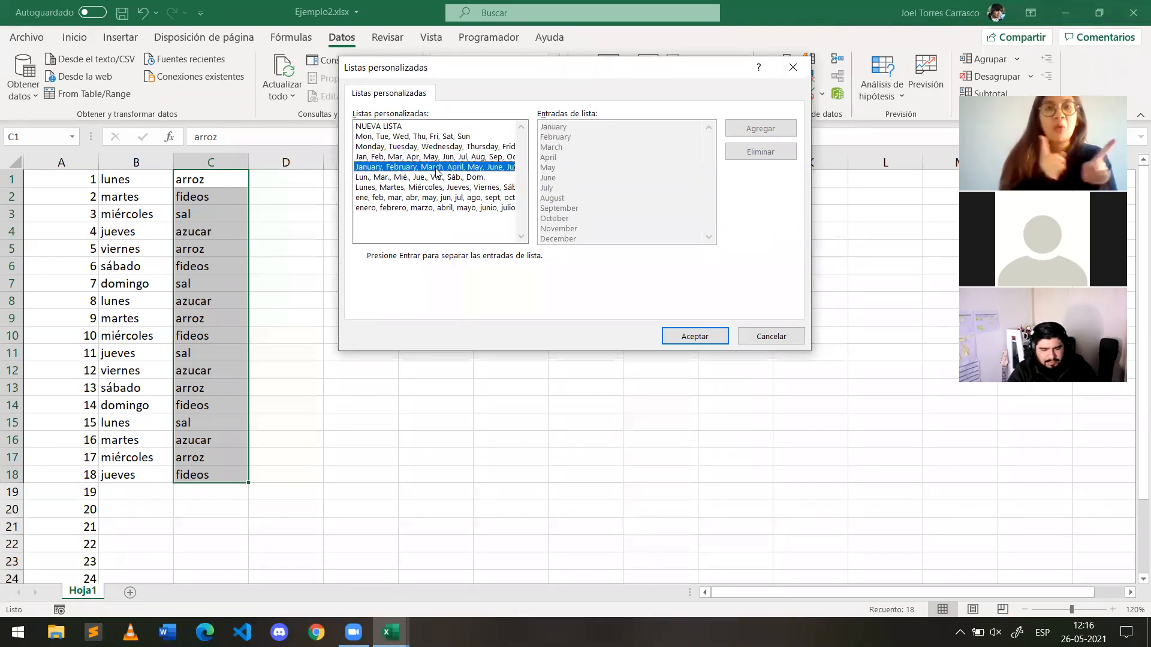
click(437, 179)
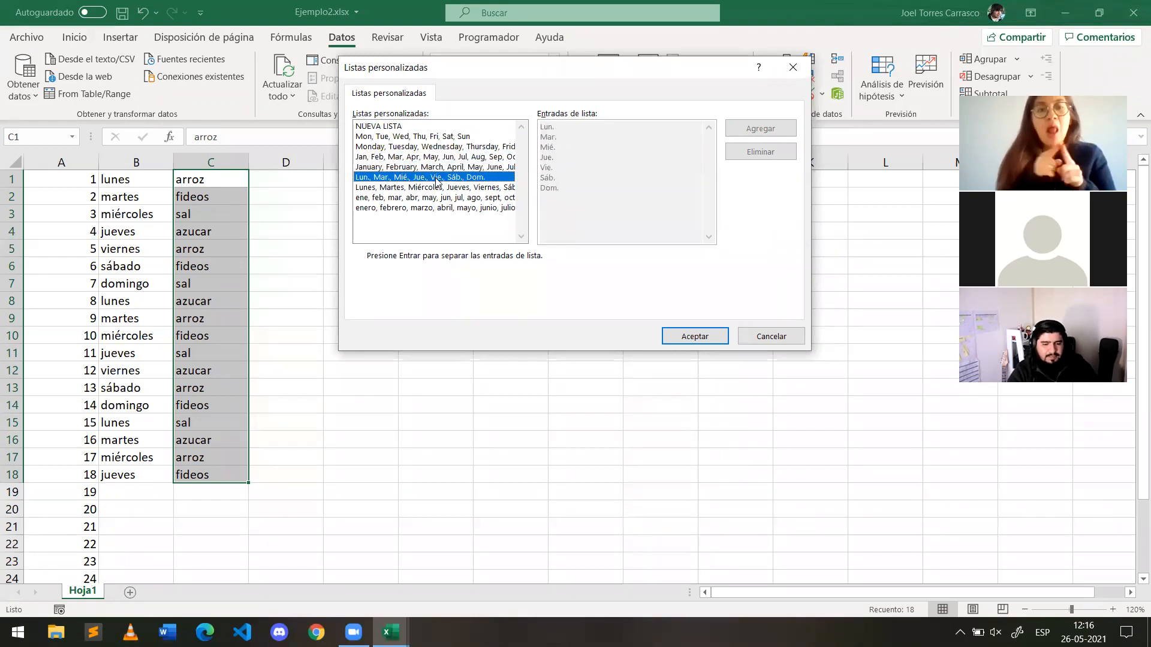
click(437, 189)
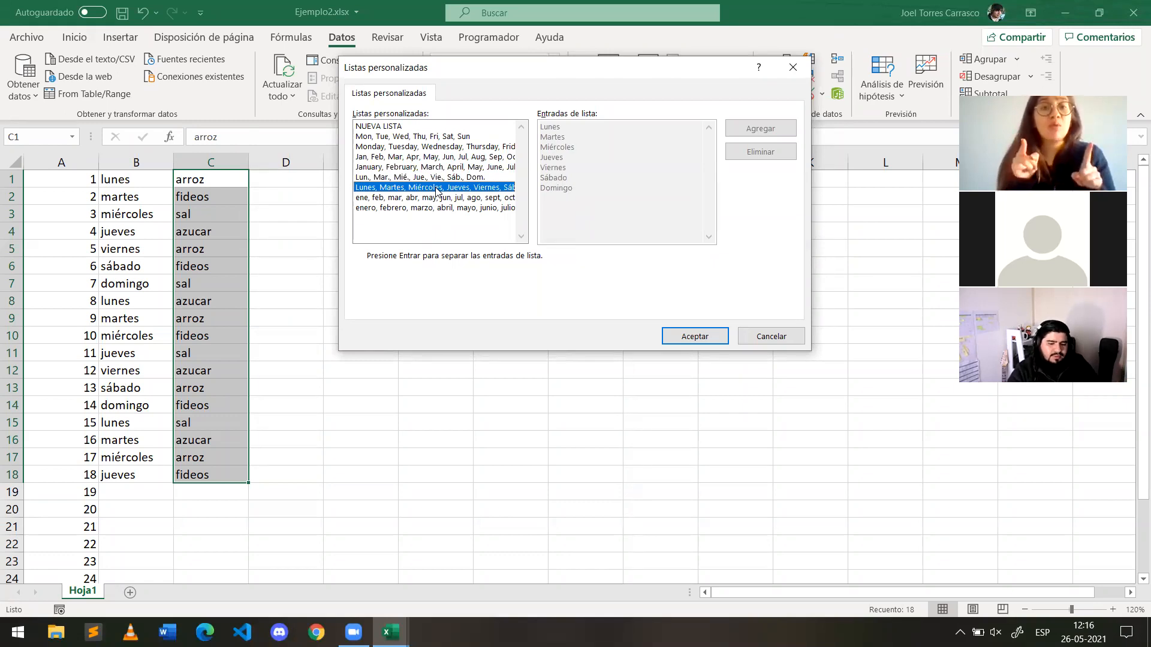
click(437, 198)
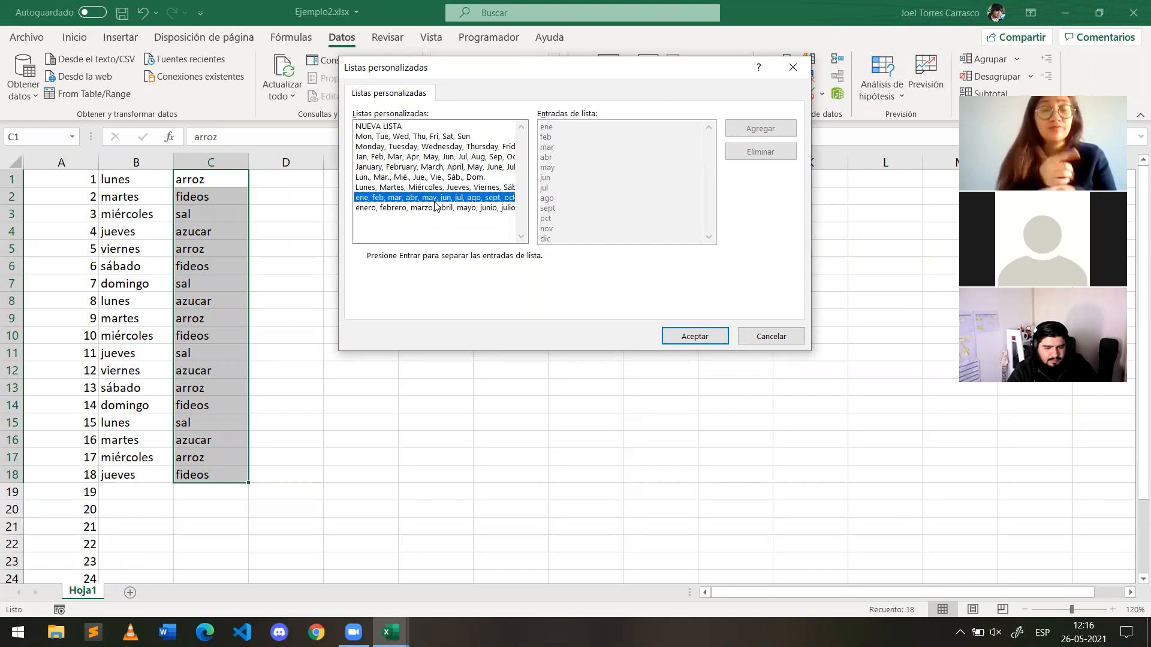
click(438, 209)
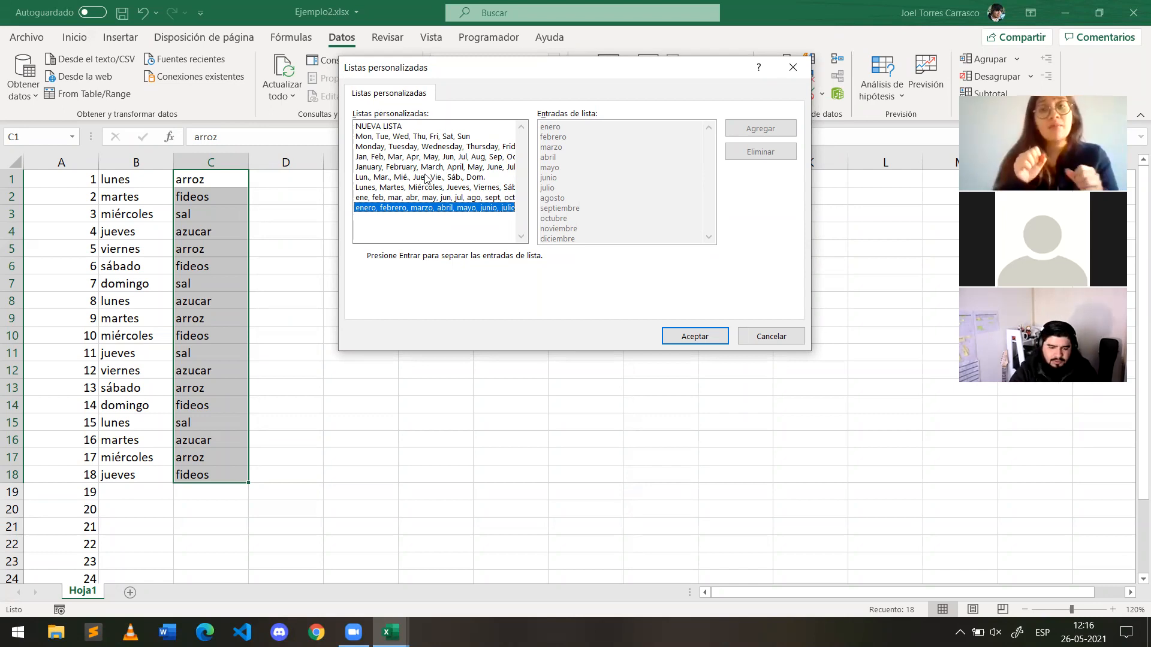
Step: Start a new custom list with the entries Puerto Montt, Puerto Varas and Llanquihue
click(421, 126)
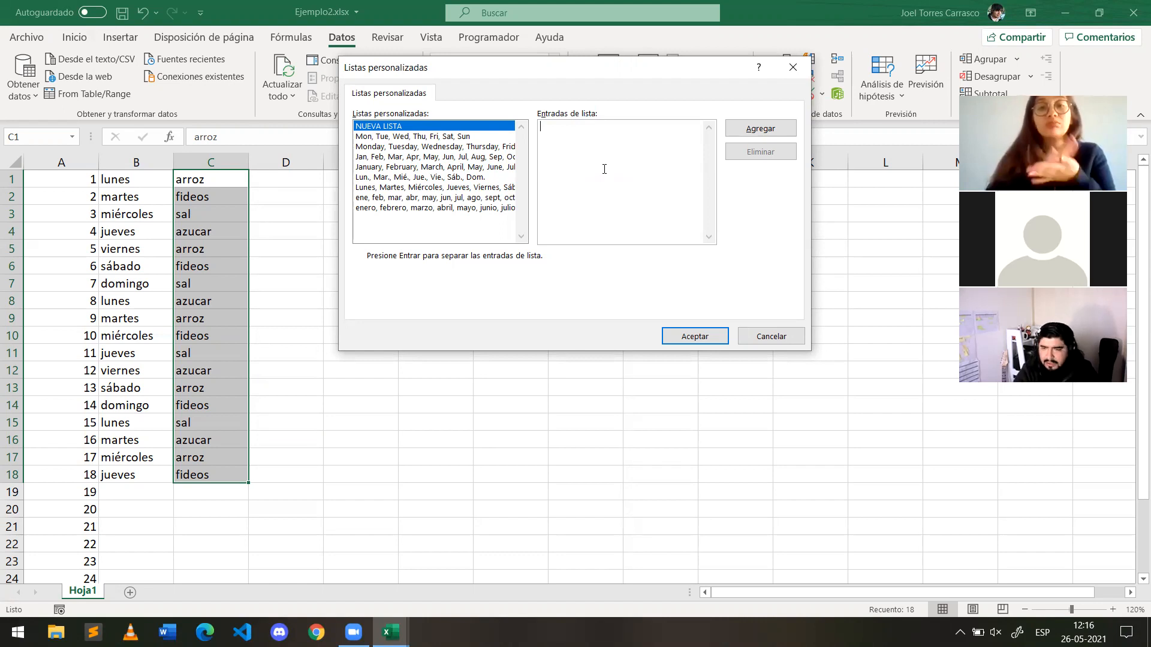
text(P)
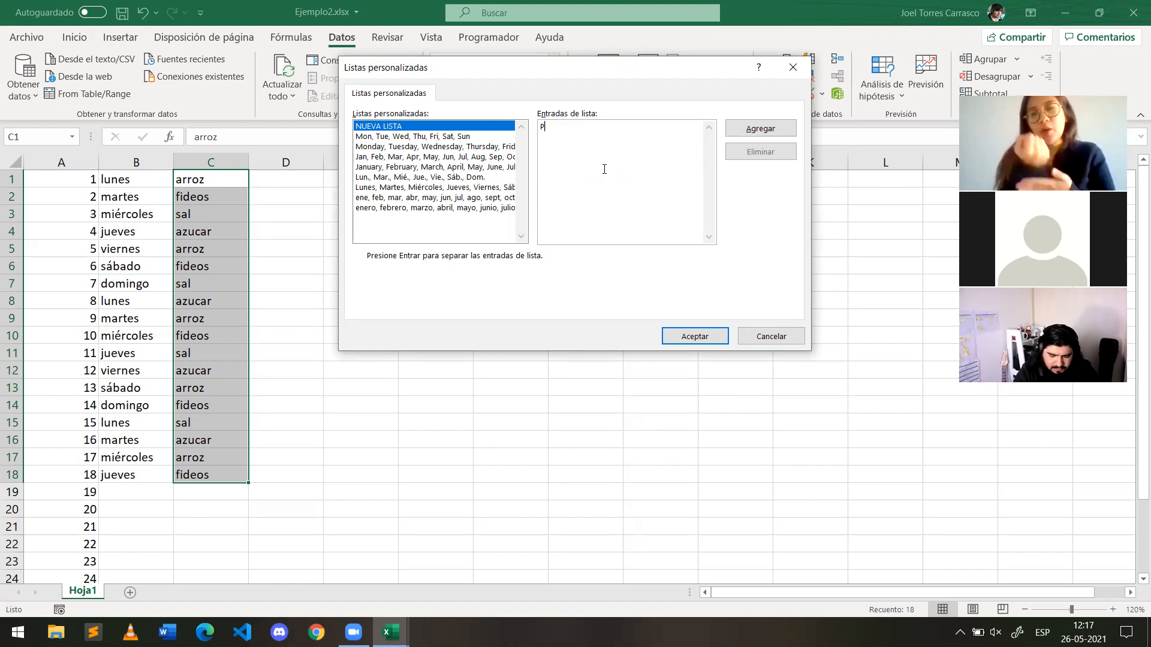
text(uerto montt)
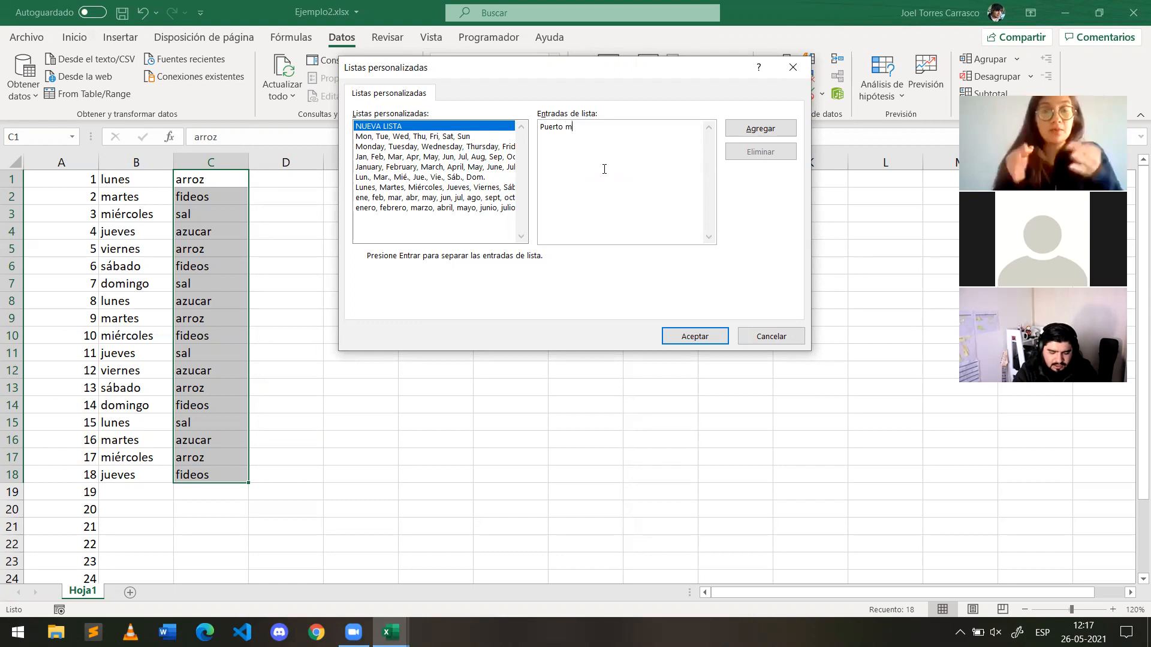
key(BackSpace)
key(BackSpace)
key(BackSpace)
key(BackSpace)
key(BackSpace)
text(Montt)
key(Return)
text(uerto Varas)
key(Return)
text(Llanquihue)
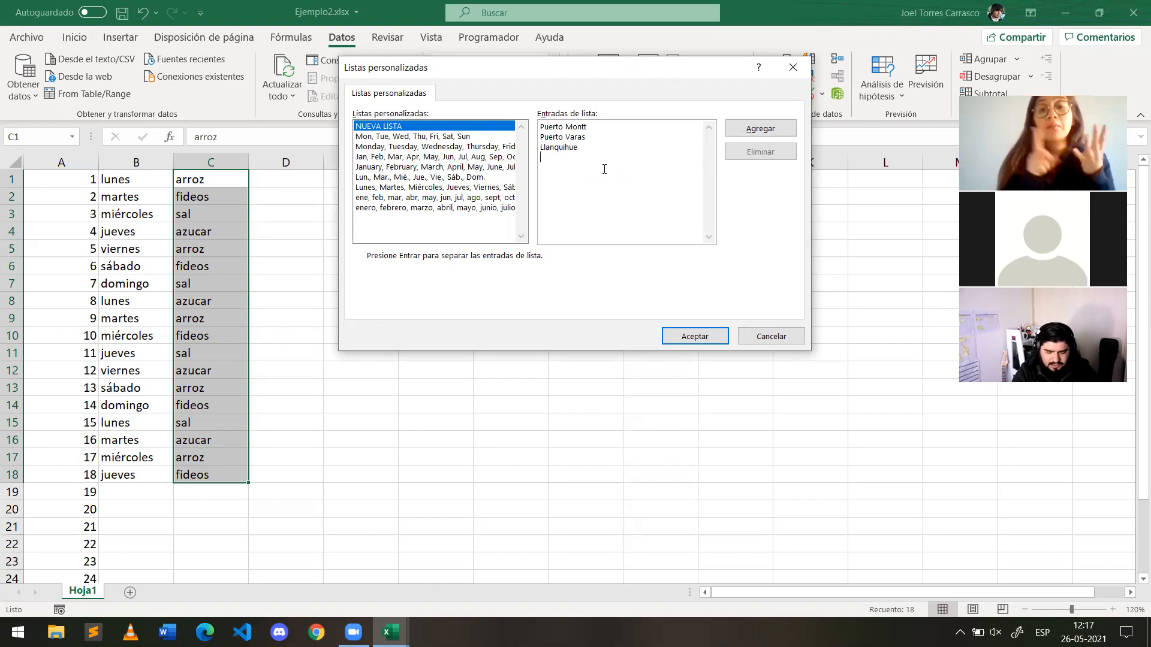
key(Return)
Step: Add the entries Frutillar, Puerto Octay and Los Muermos to the new custom list
text(Fru)
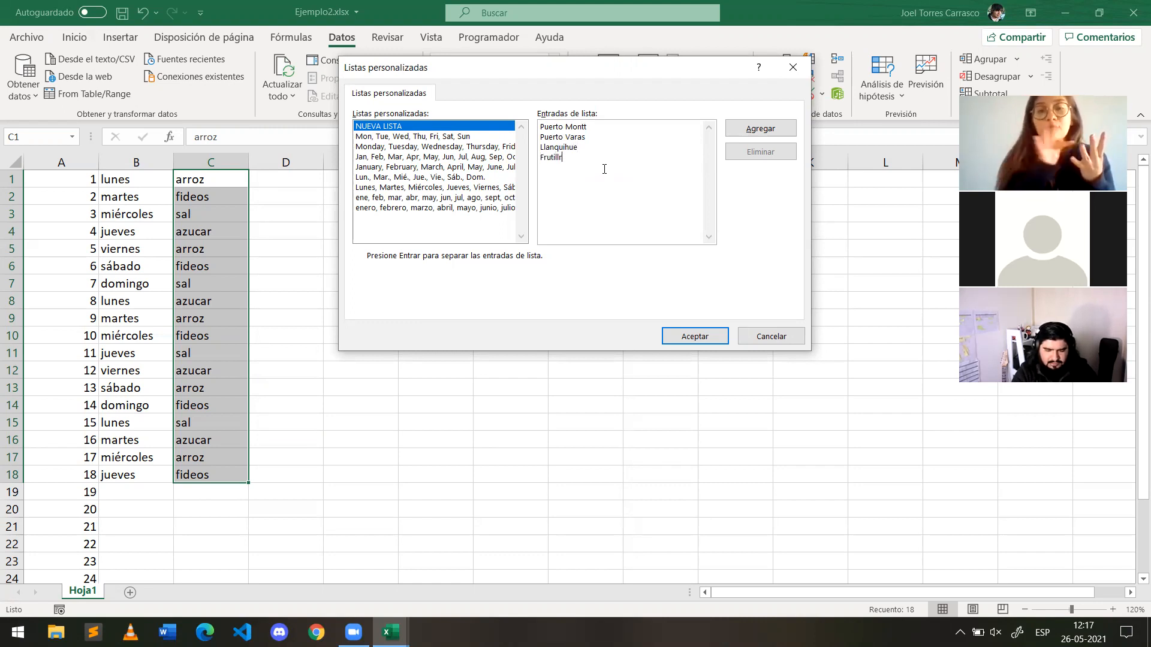
text(tillar)
key(Return)
text(Puerto Octay )
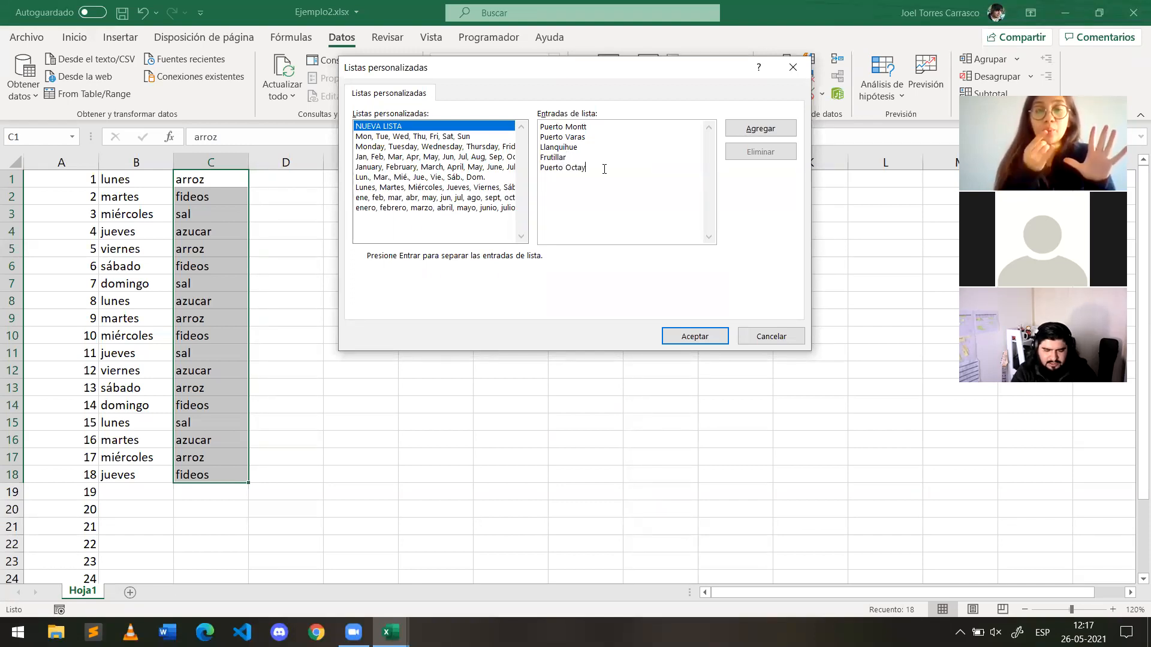
text(Los Muermos)
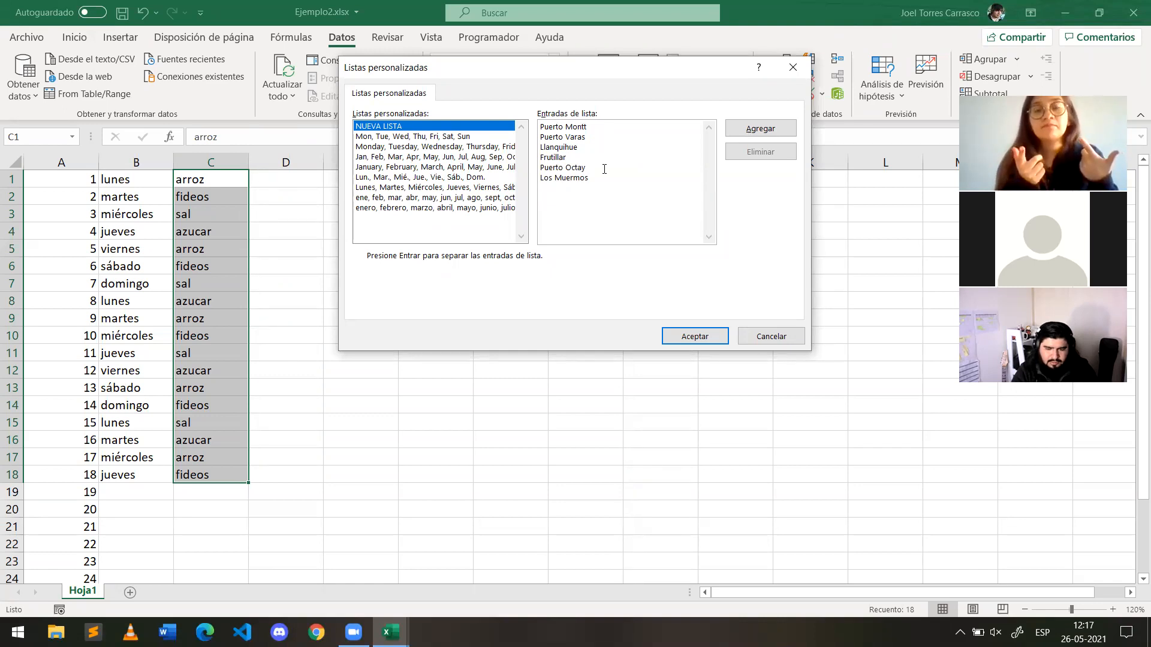
Step: Complete the custom list with Fresia and Osorno and sort C1:C18 by it
text(Fresia)
key(Return)
text(Osorno)
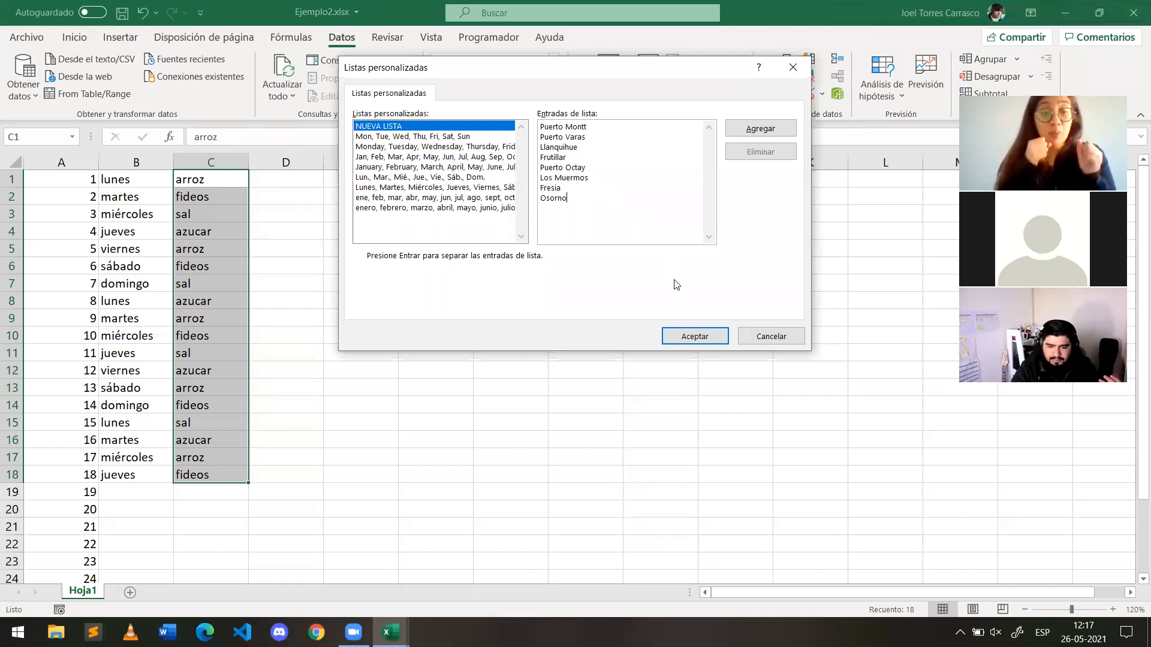
click(693, 334)
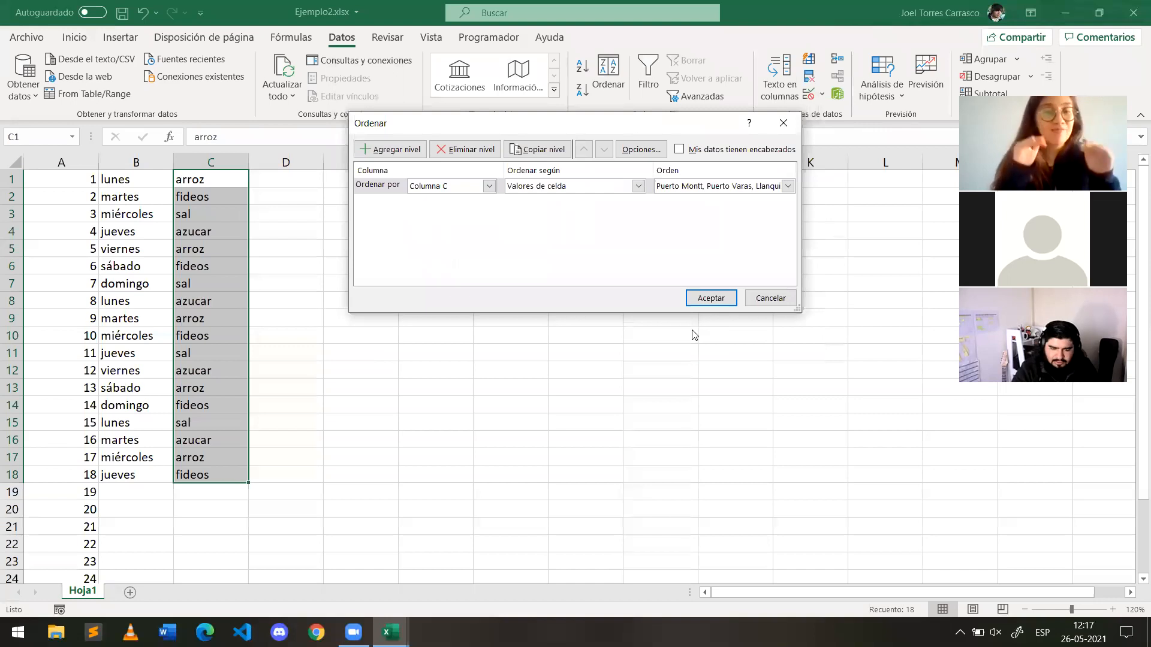
click(702, 298)
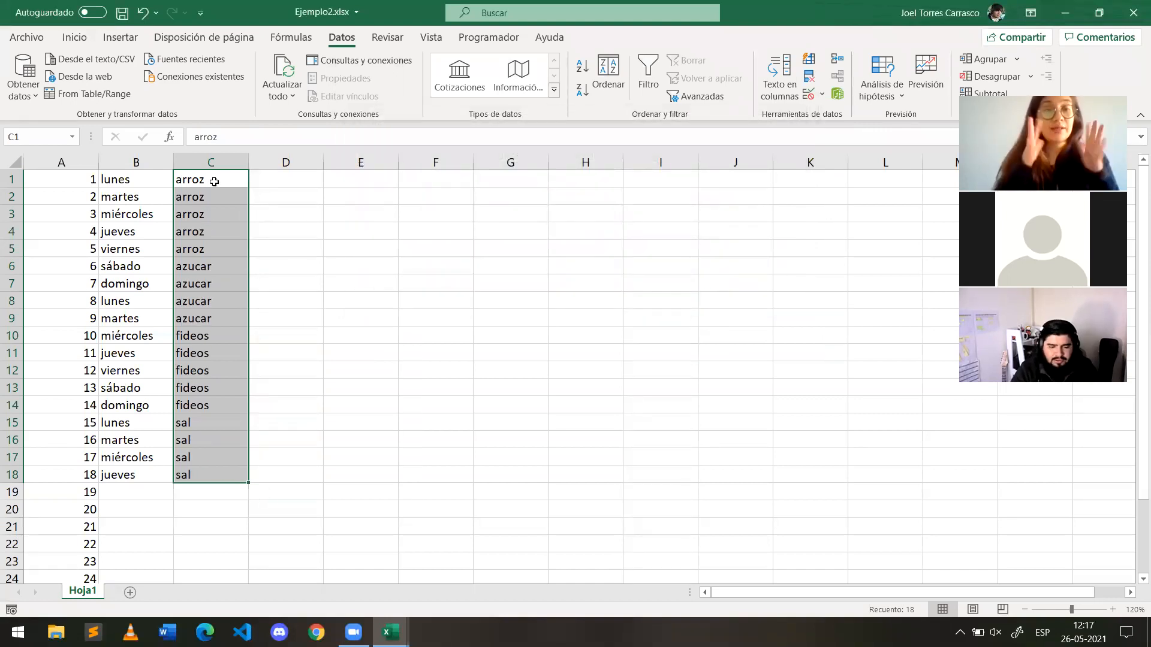
Step: Enter Osorno in cell D1 and Puerto Montt in cell D2
click(258, 182)
text(P)
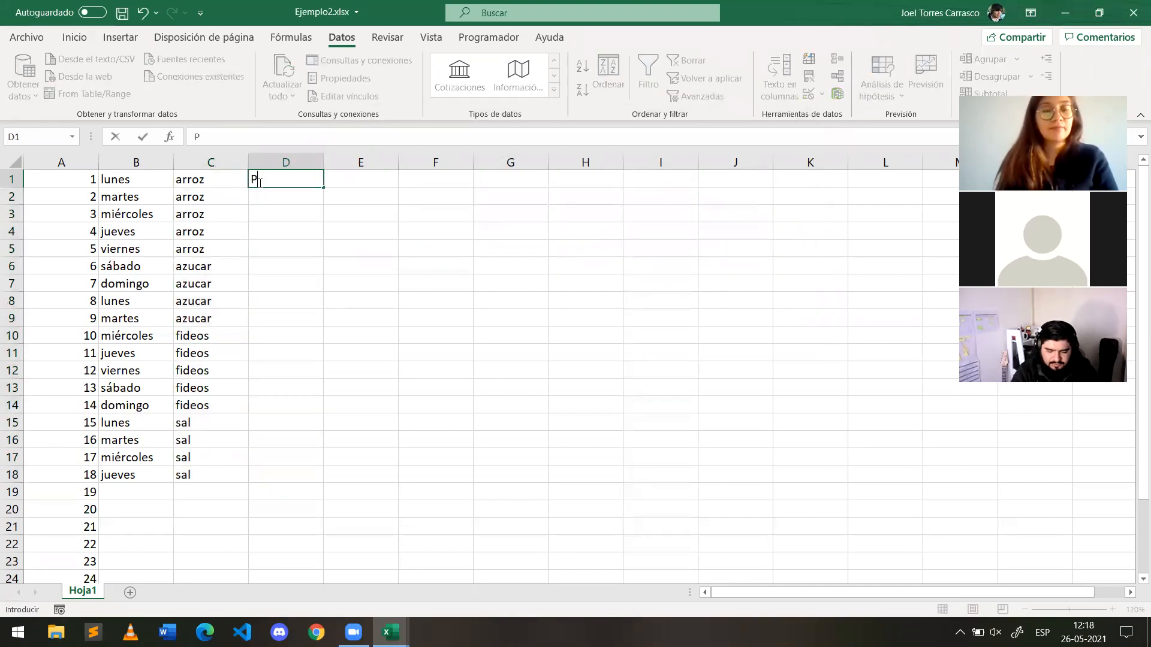
key(BackSpace)
text(Osorno)
key(Return)
text(Pueto)
key(BackSpace)
key(BackSpace)
text(r)
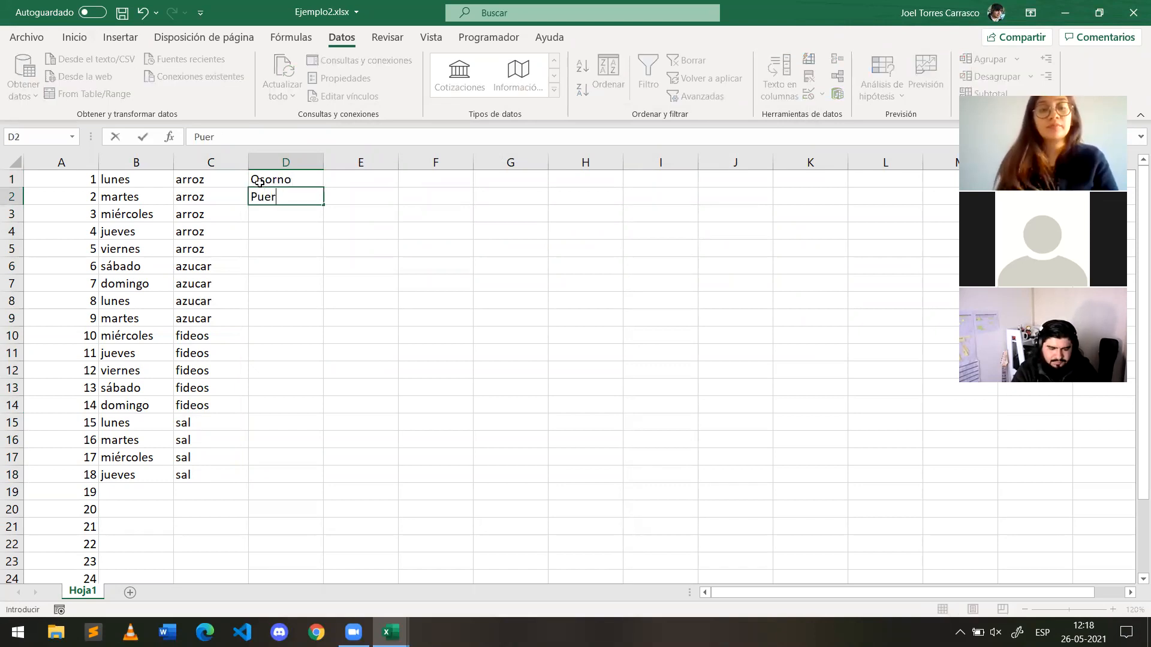
text(to Montt)
key(Return)
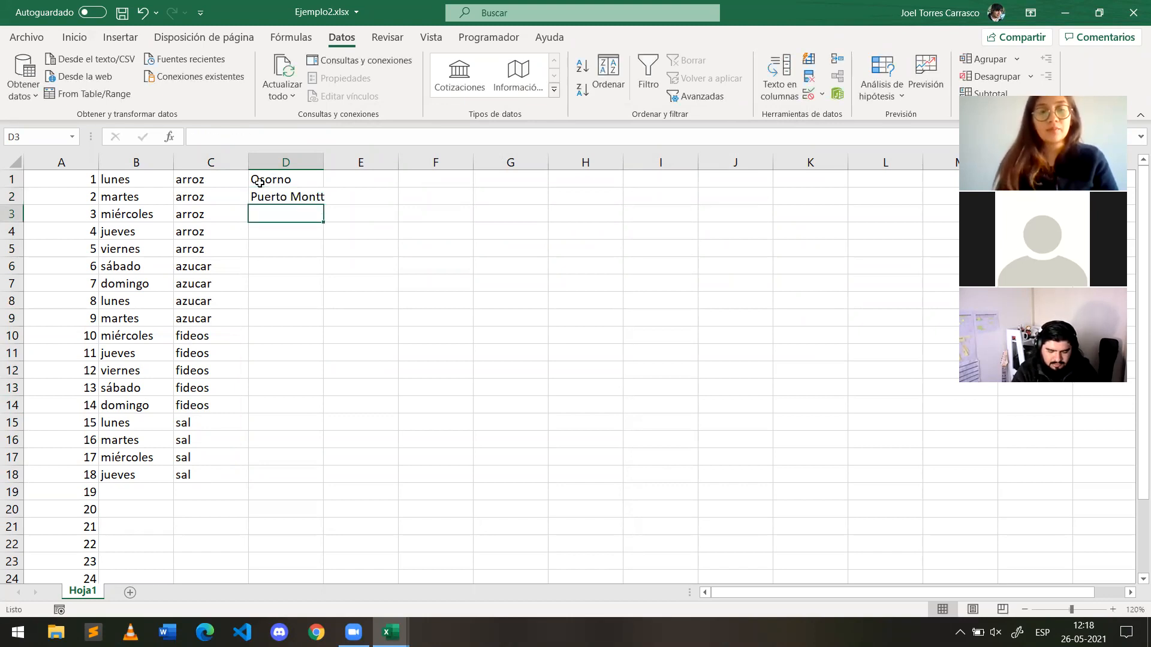
Step: Enter Llanquihue, Fresia and Los Muermos in cells D3 to D5
text(Llanquihue)
key(Return)
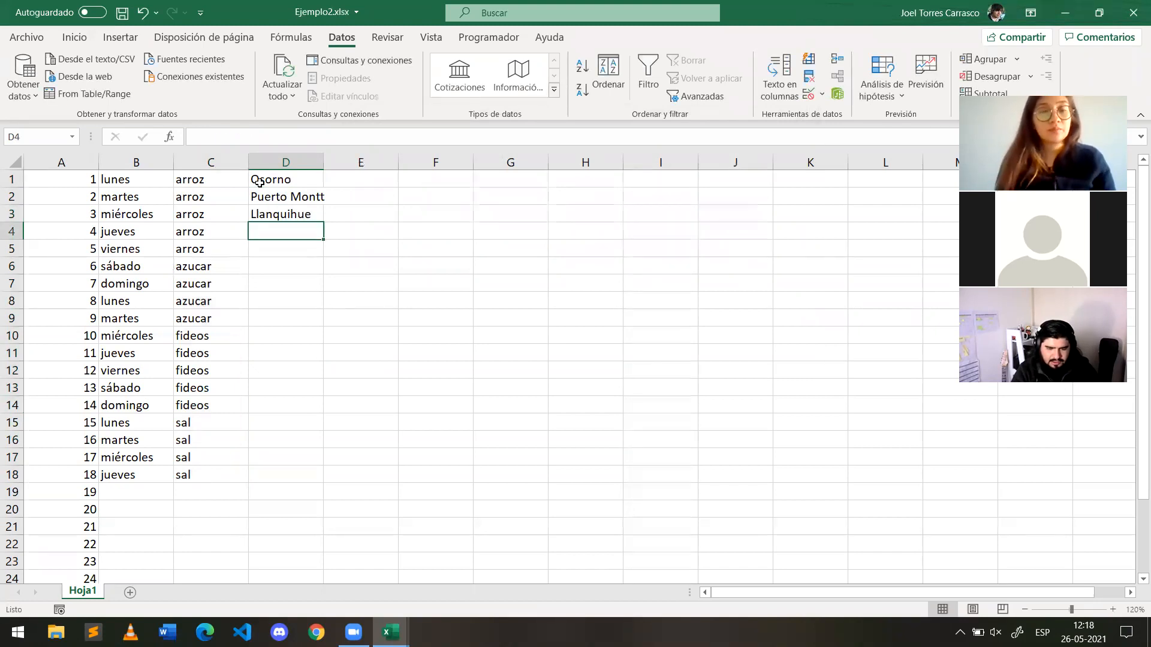
text(Fresia)
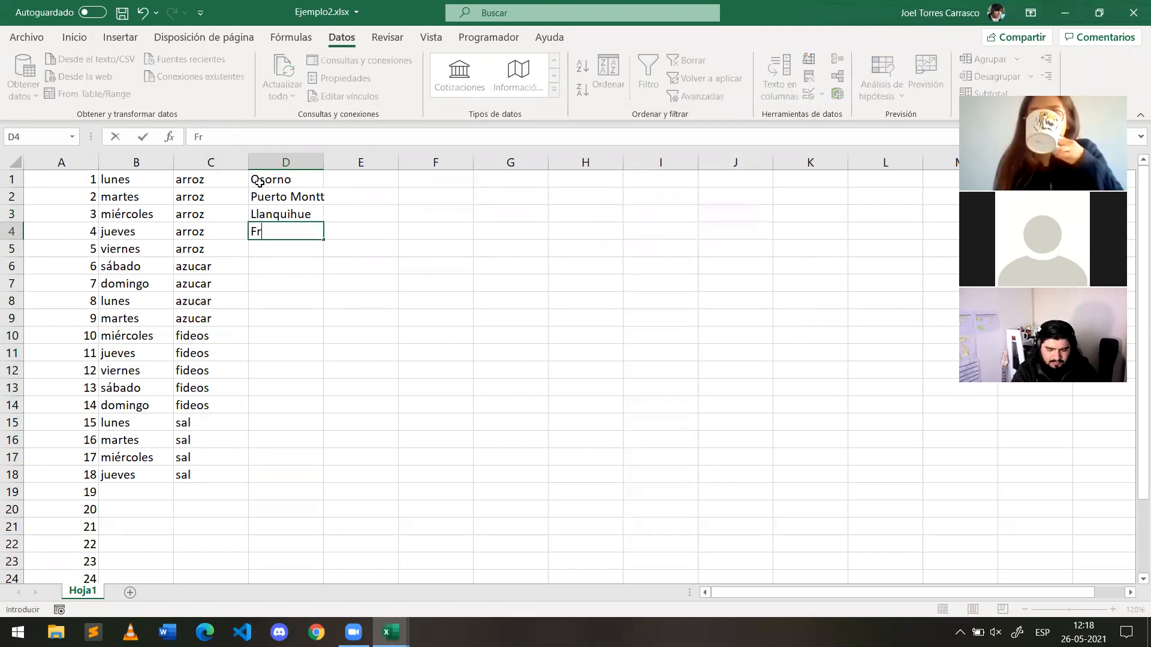
key(Return)
text(Los Muermos)
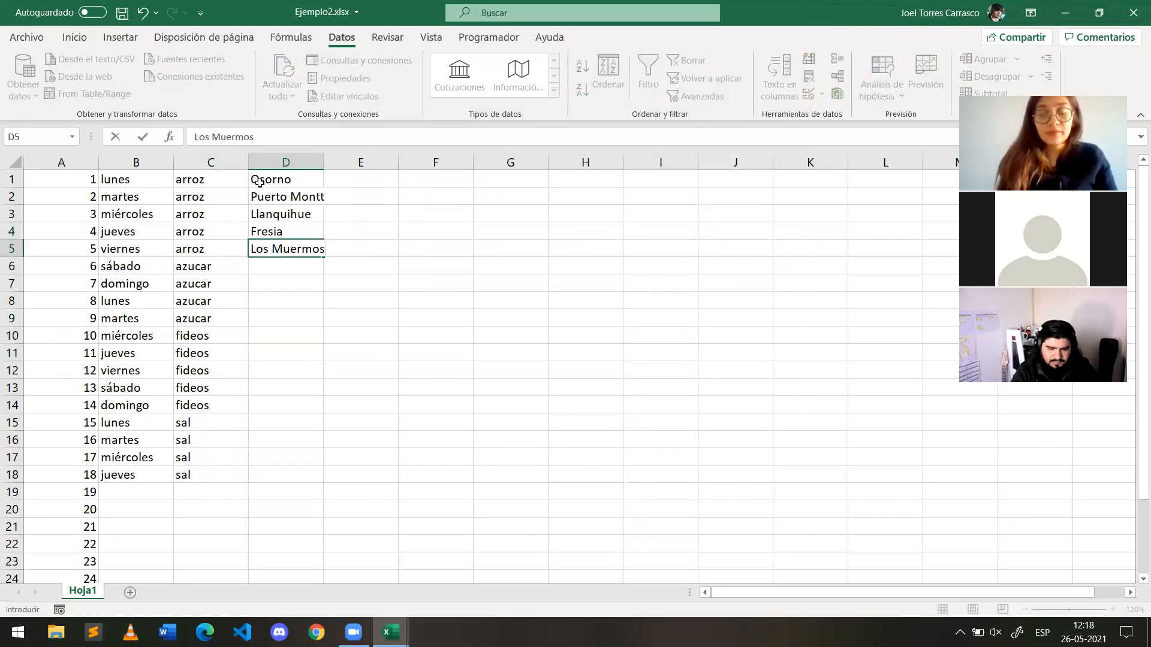
key(Return)
Step: Sort only the selected cities in D1:D5 by the custom list that starts with Puerto Montt, Puerto Varas and Llanquihue
drag(259, 182, 261, 249)
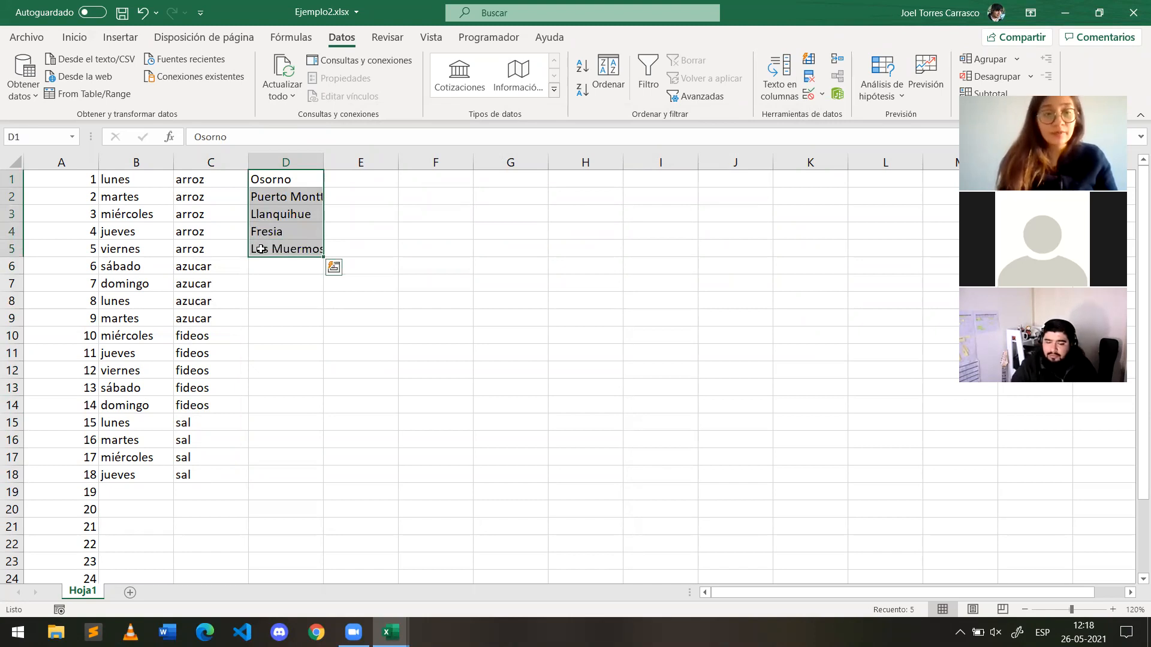
click(608, 71)
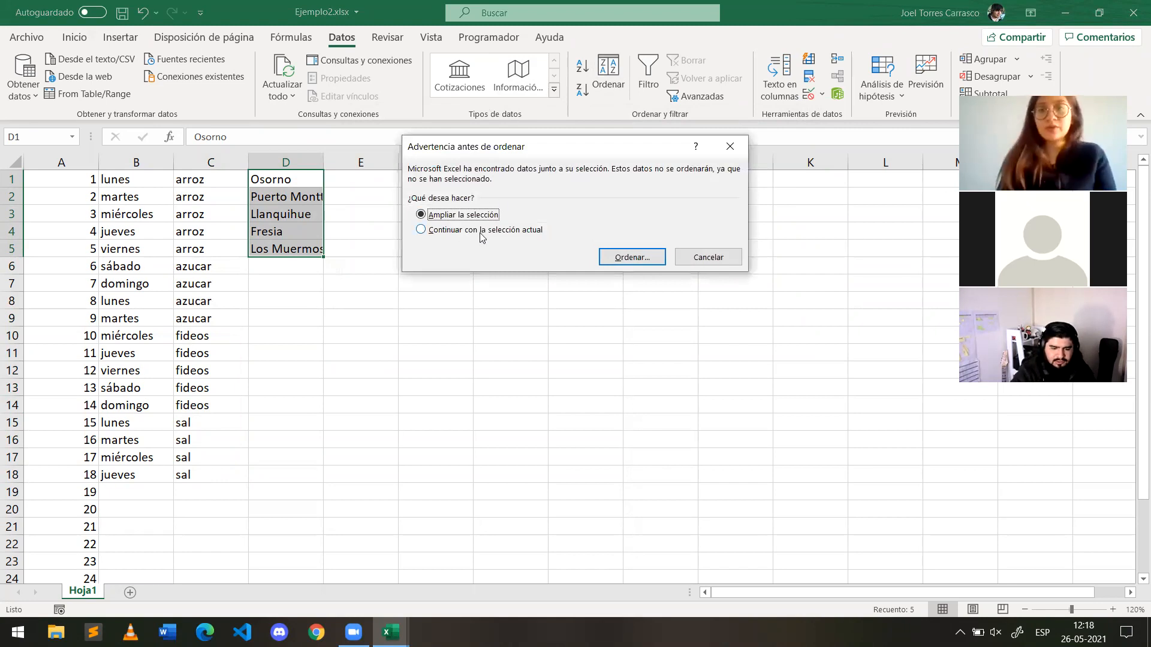
click(480, 231)
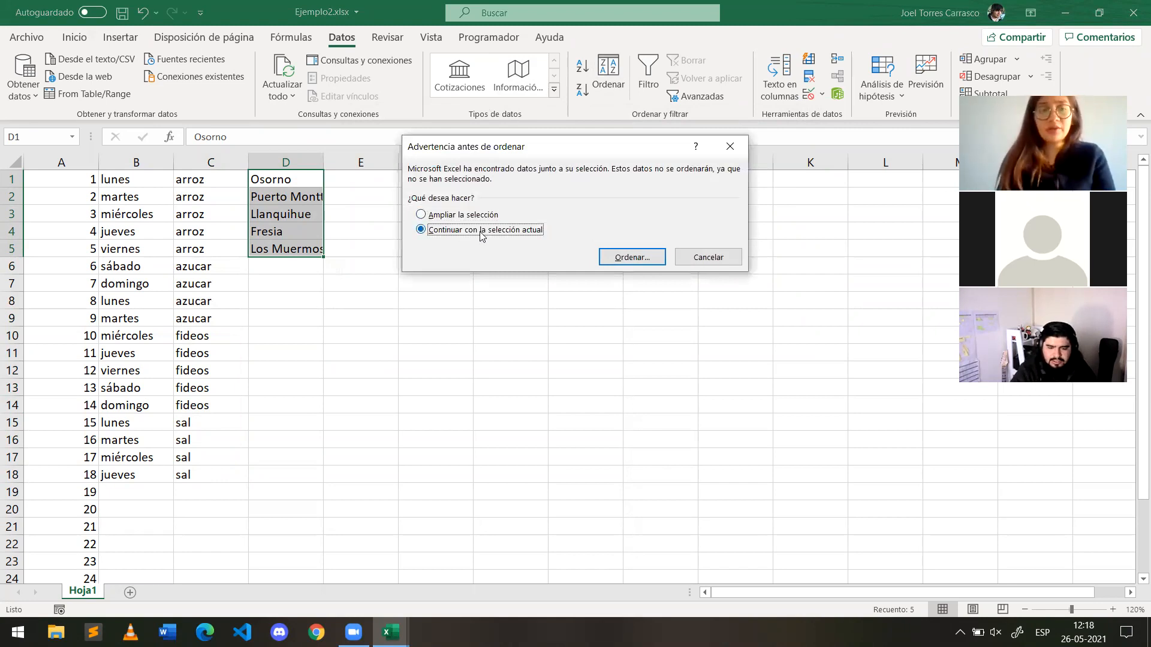
click(616, 257)
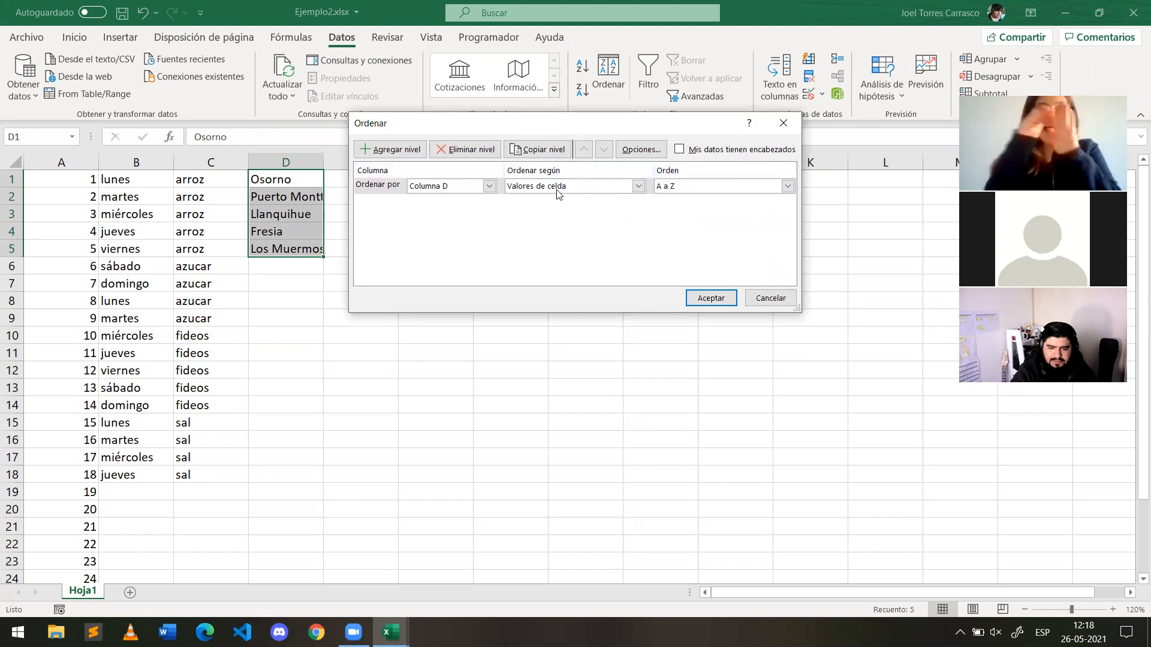
click(665, 189)
click(672, 221)
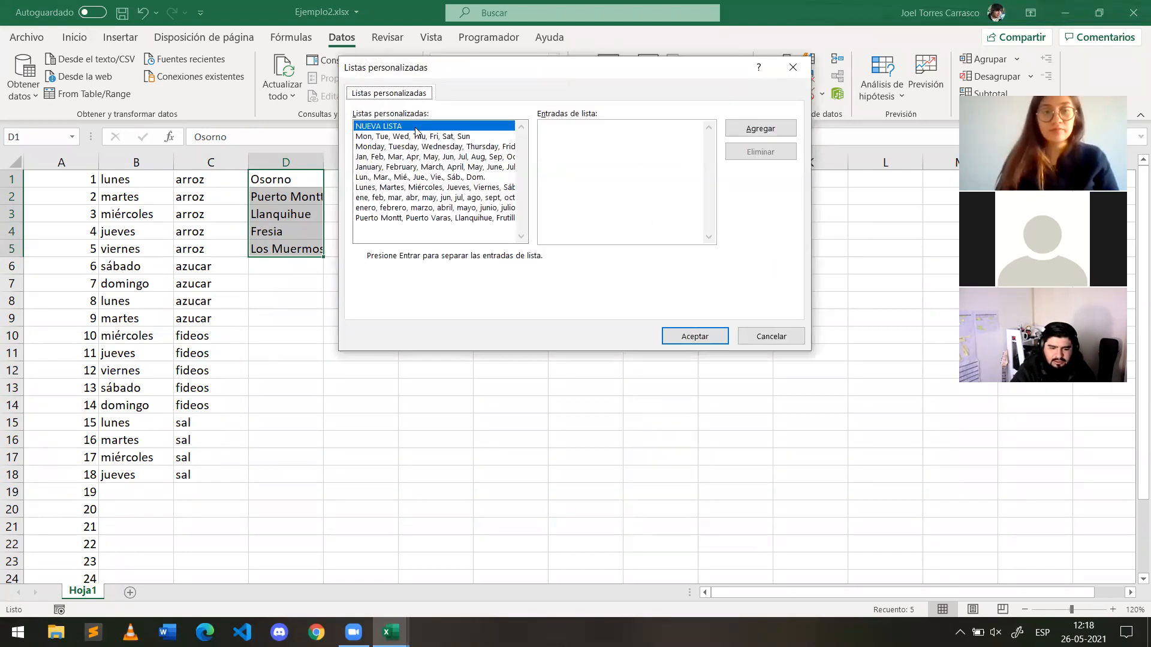
click(400, 220)
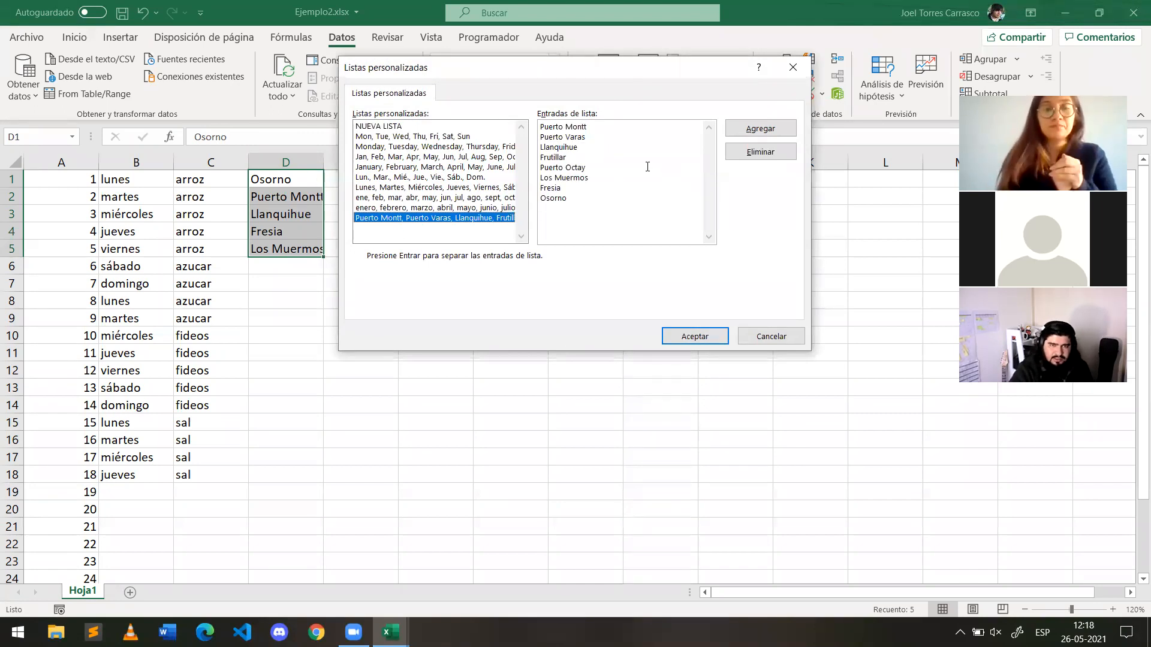
click(686, 330)
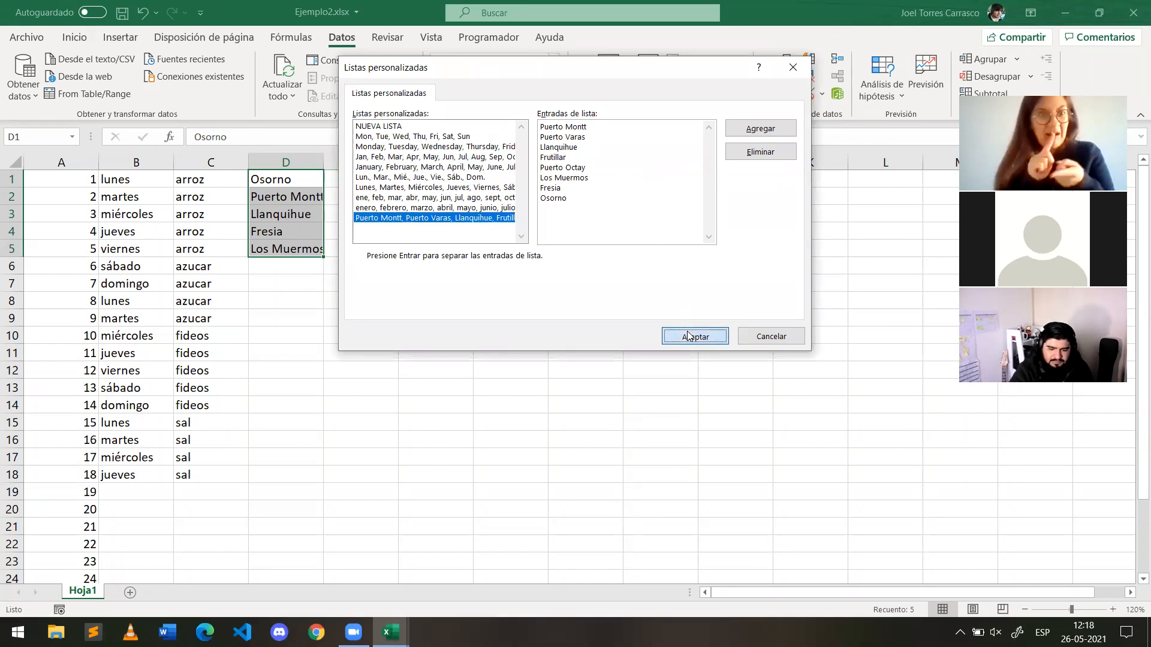
click(703, 296)
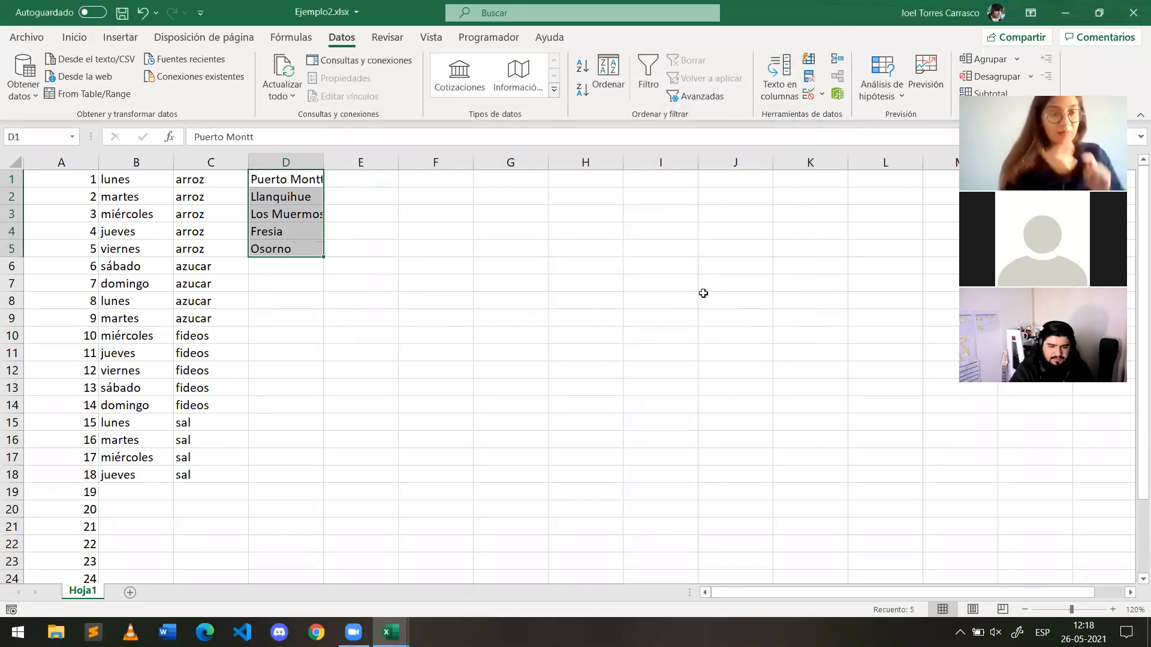
Step: Examine the order of the cities in D1:D5 and of the products in C1:C18
click(304, 178)
click(297, 193)
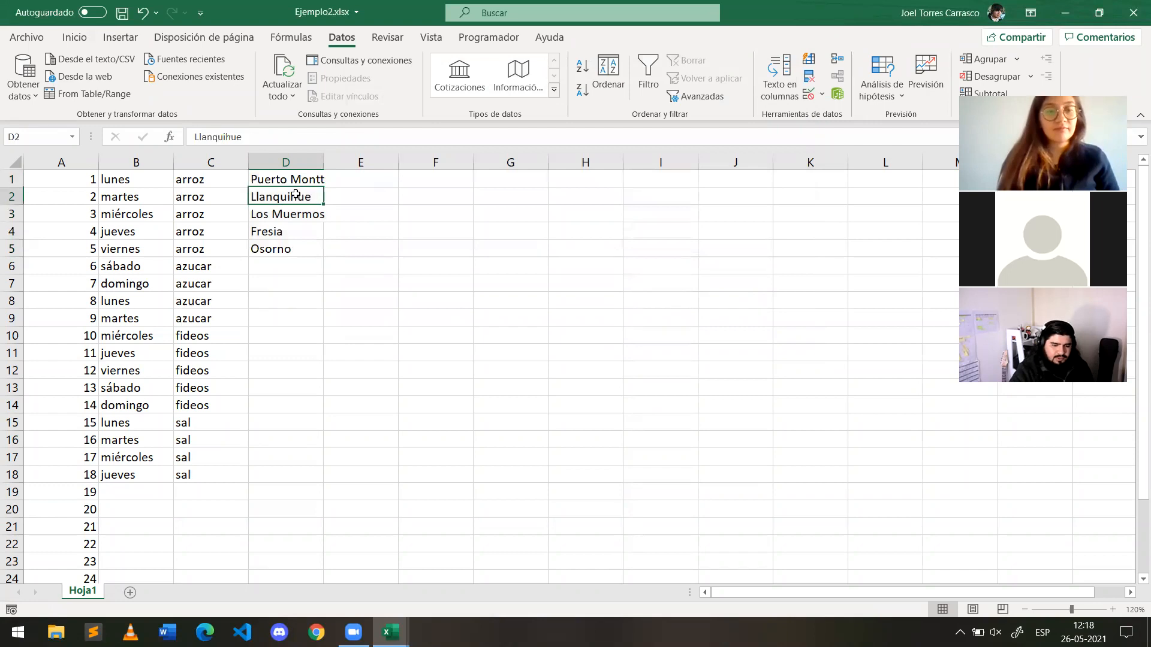
click(289, 212)
click(281, 233)
click(281, 246)
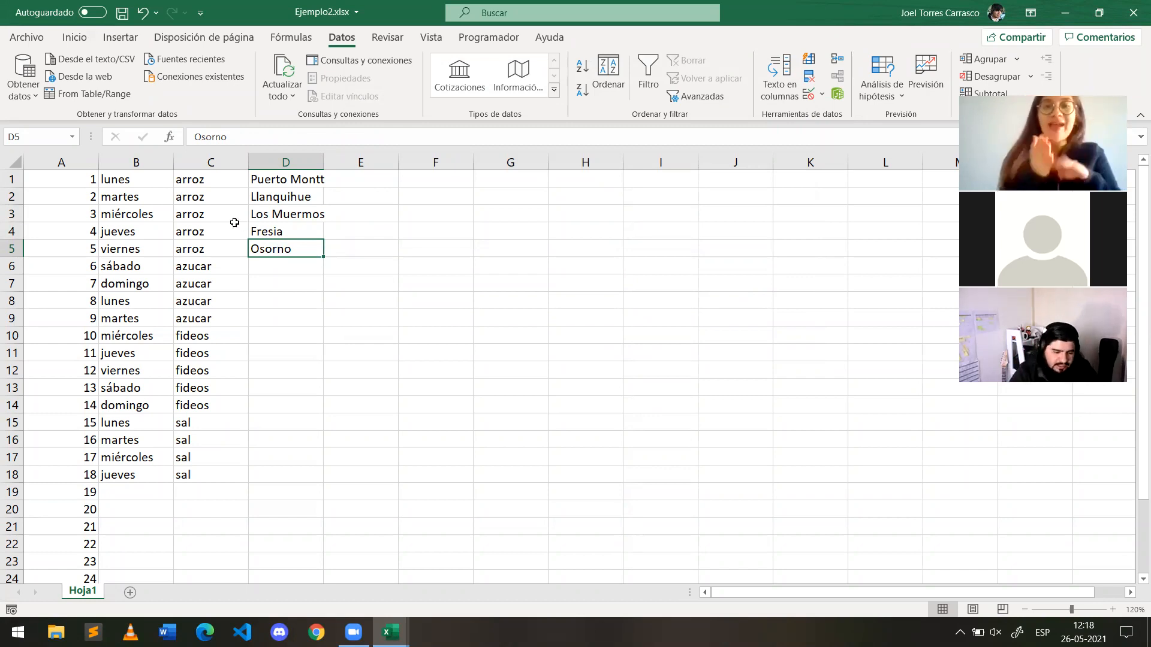
click(234, 228)
drag(224, 177, 204, 470)
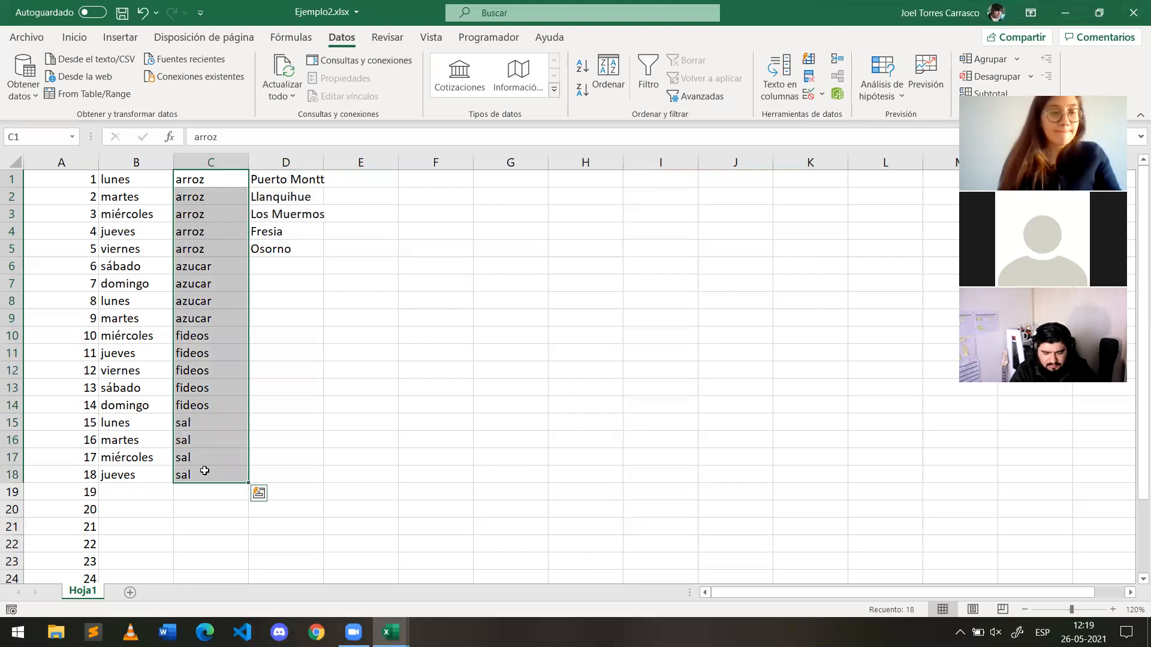
click(359, 429)
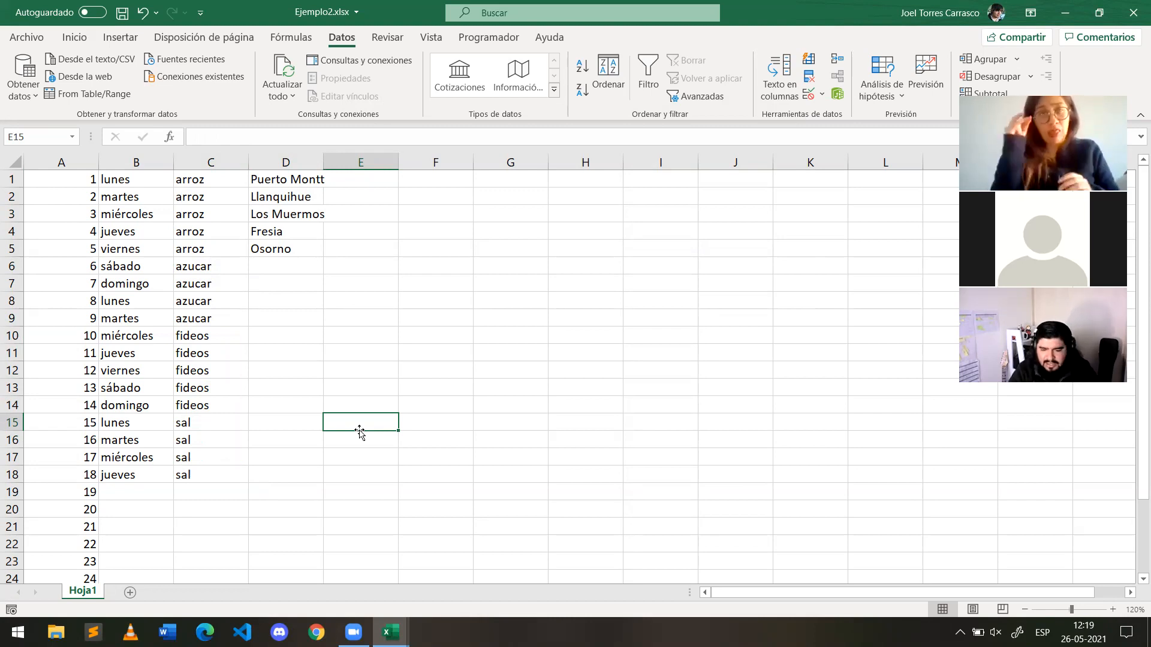
click(426, 307)
click(362, 262)
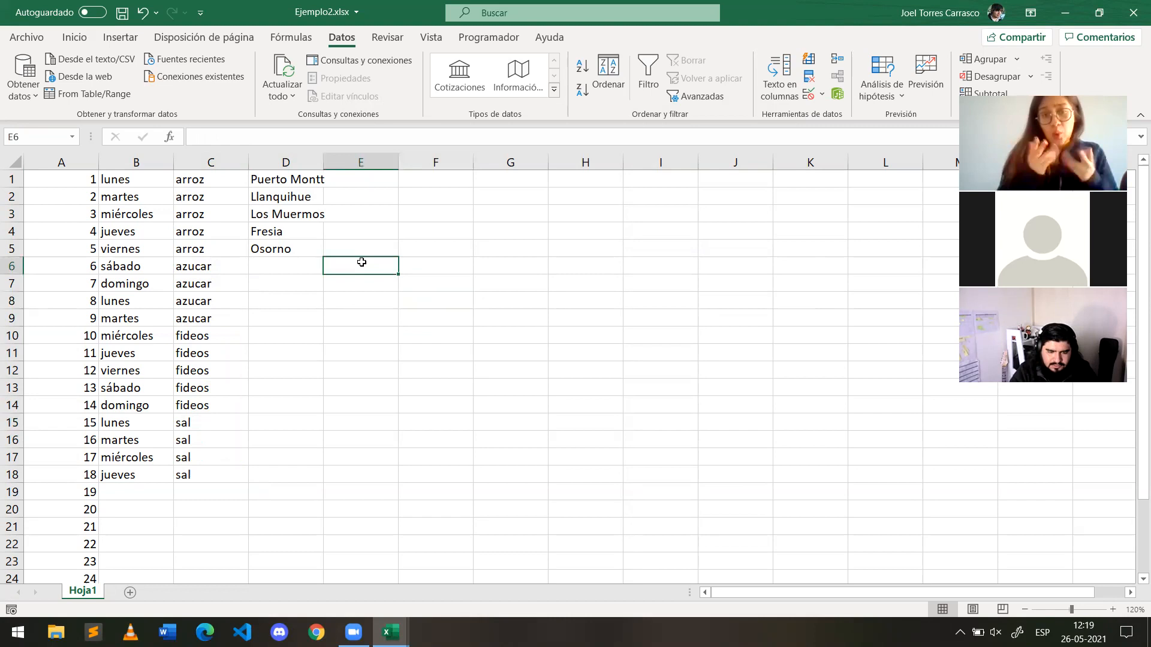
Step: Enter the formula =HOY() in cell E1 to get the current date
click(376, 184)
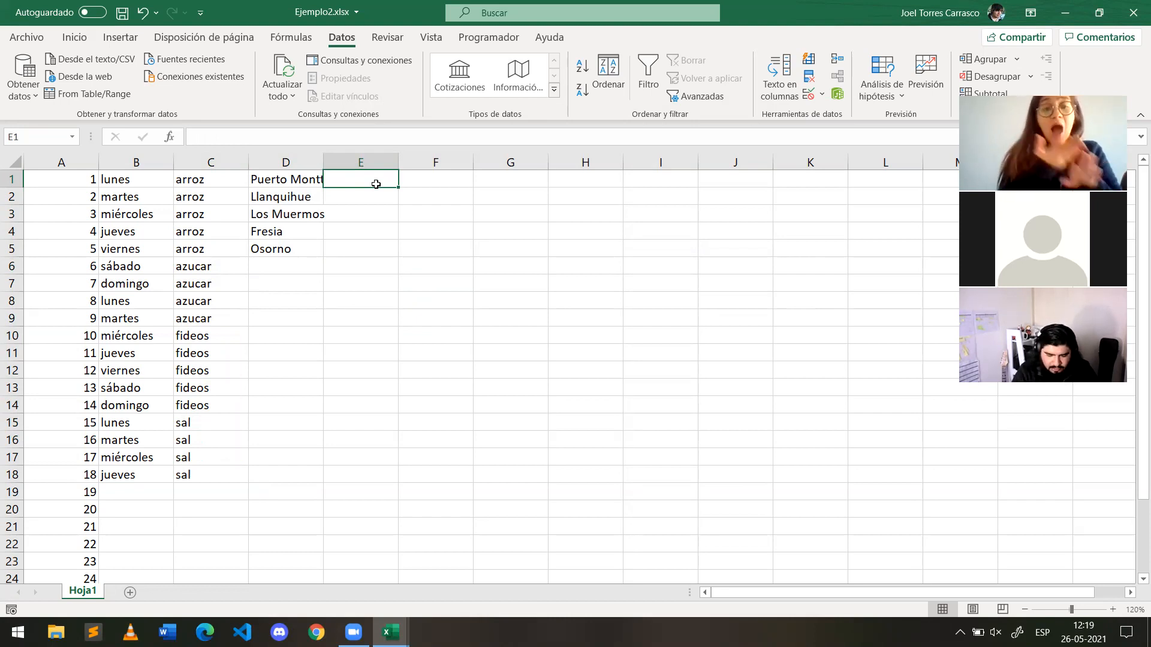
text(=hoy)
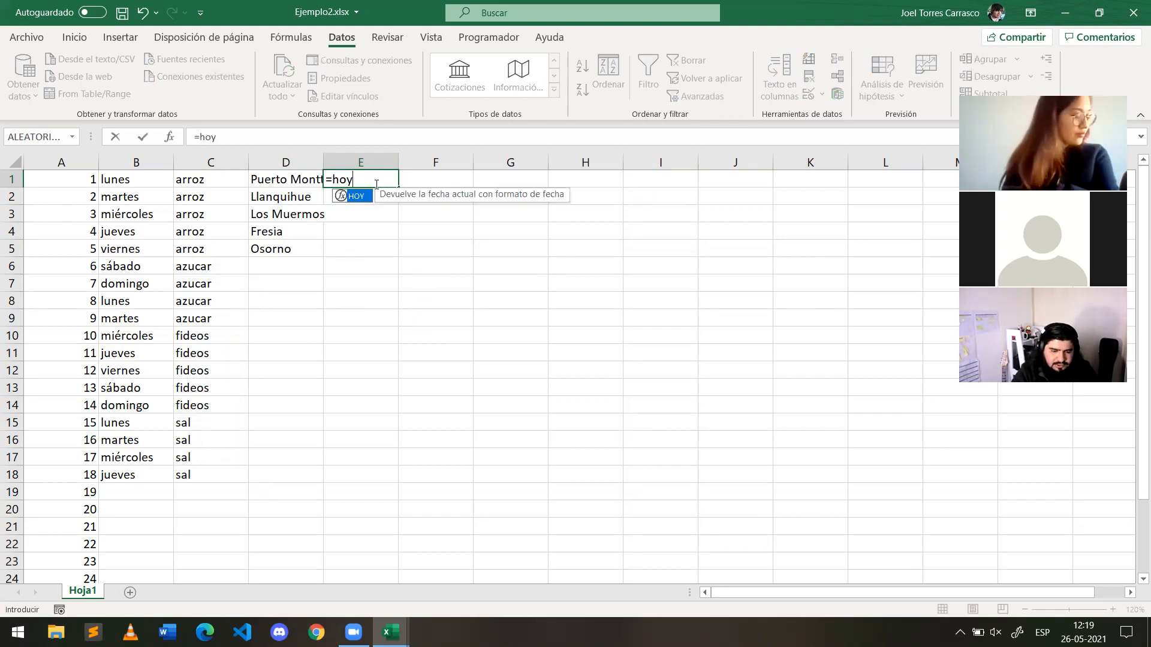
key(ctrl+Return)
click(360, 140)
text(())
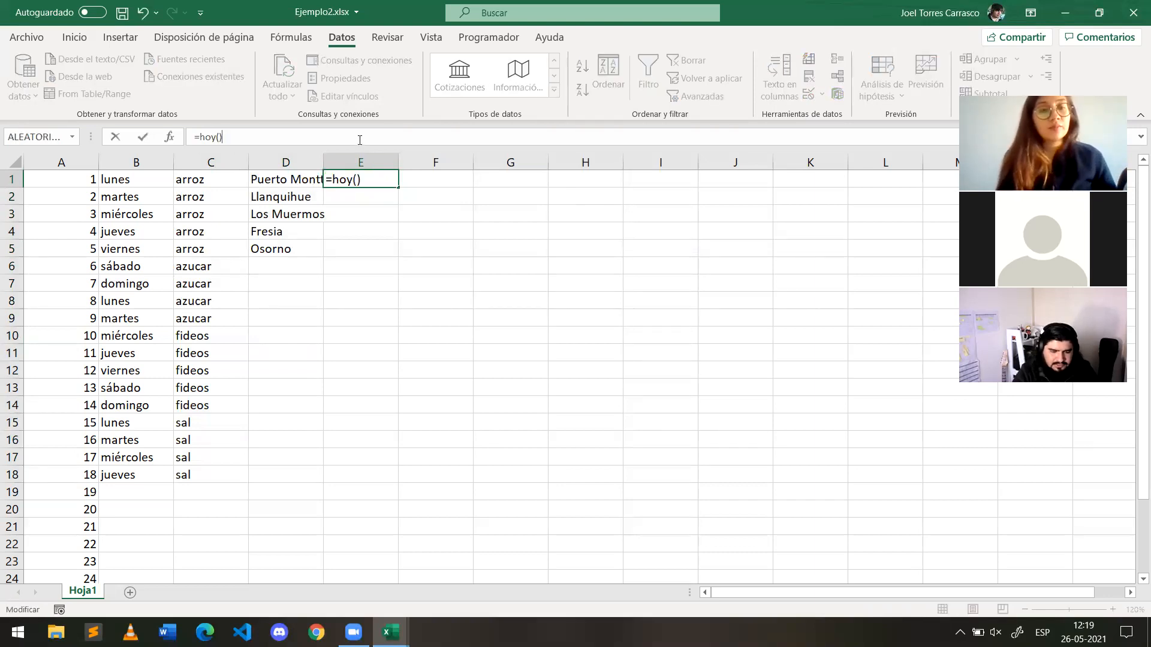
key(Return)
Step: Try to autofill the date formula from E1 down to E18, and undo the fill
click(369, 180)
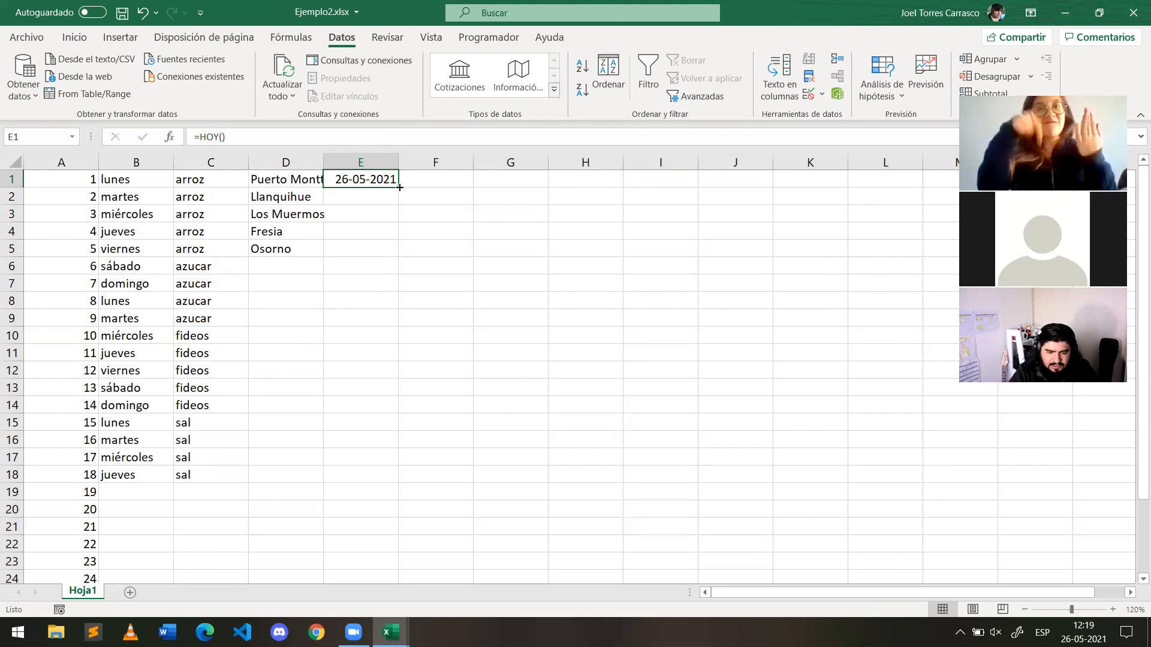
drag(399, 187, 387, 475)
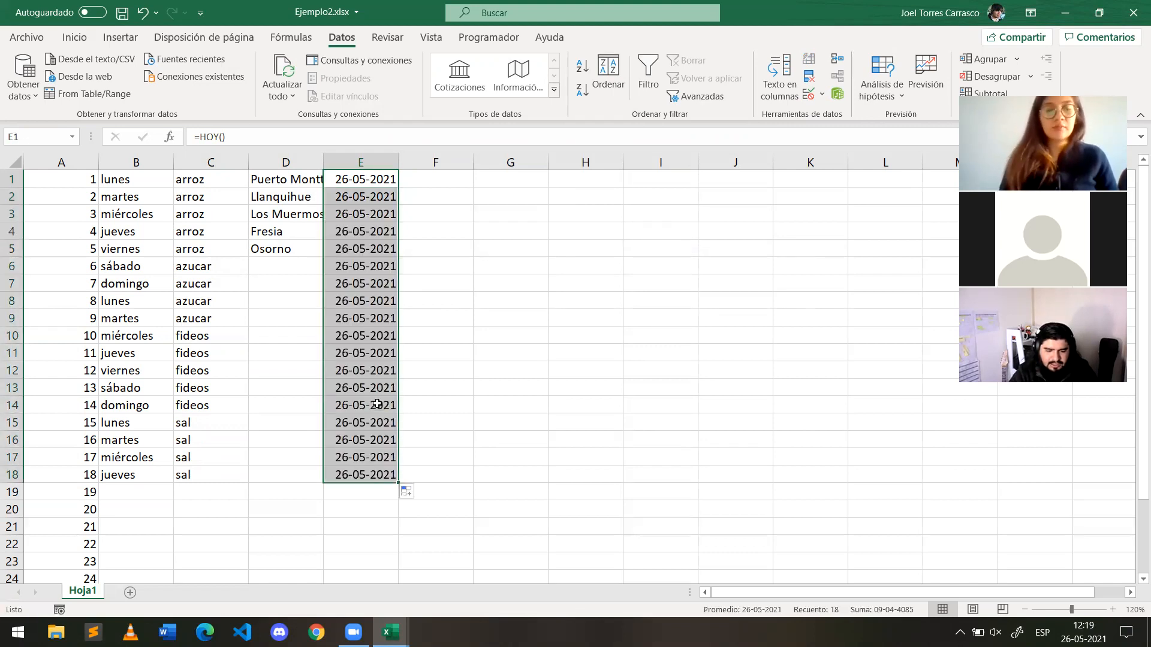
key(ctrl+z)
Step: Enter the formula =E1+1 in cell E2 to get the following day's date
click(370, 197)
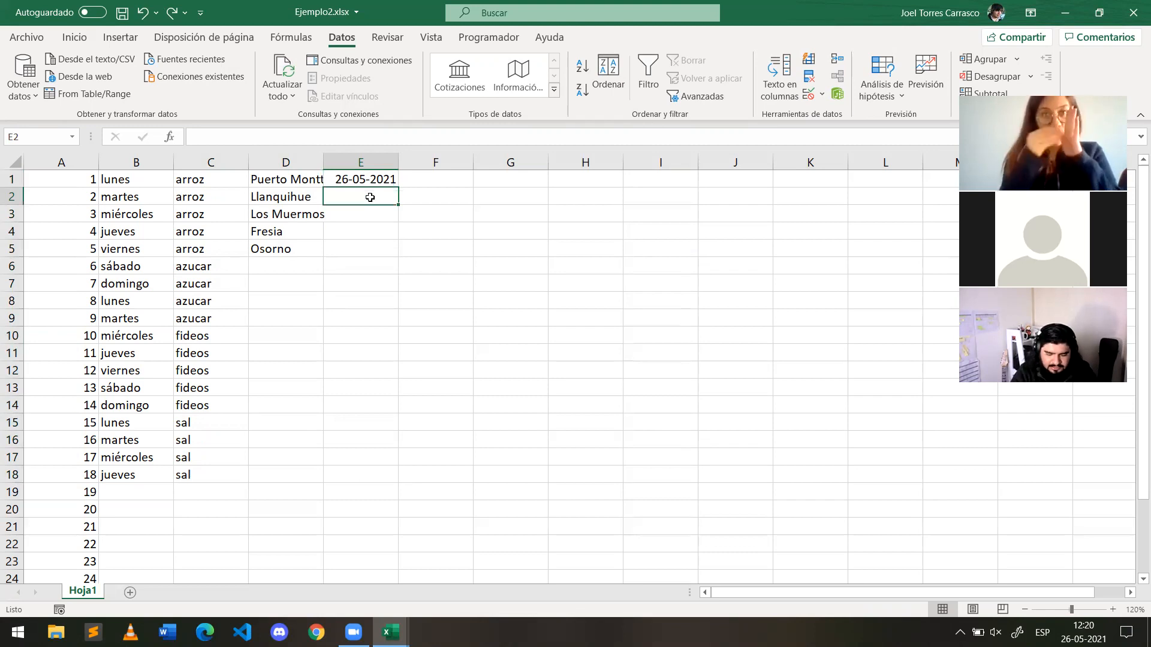
click(371, 182)
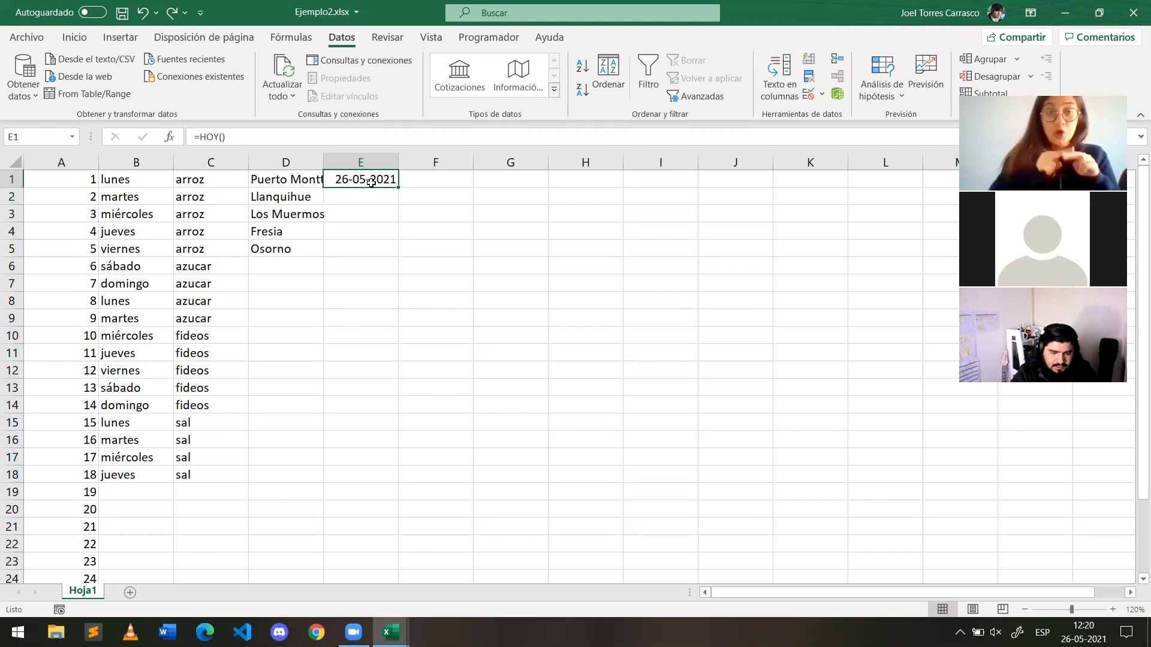
click(373, 193)
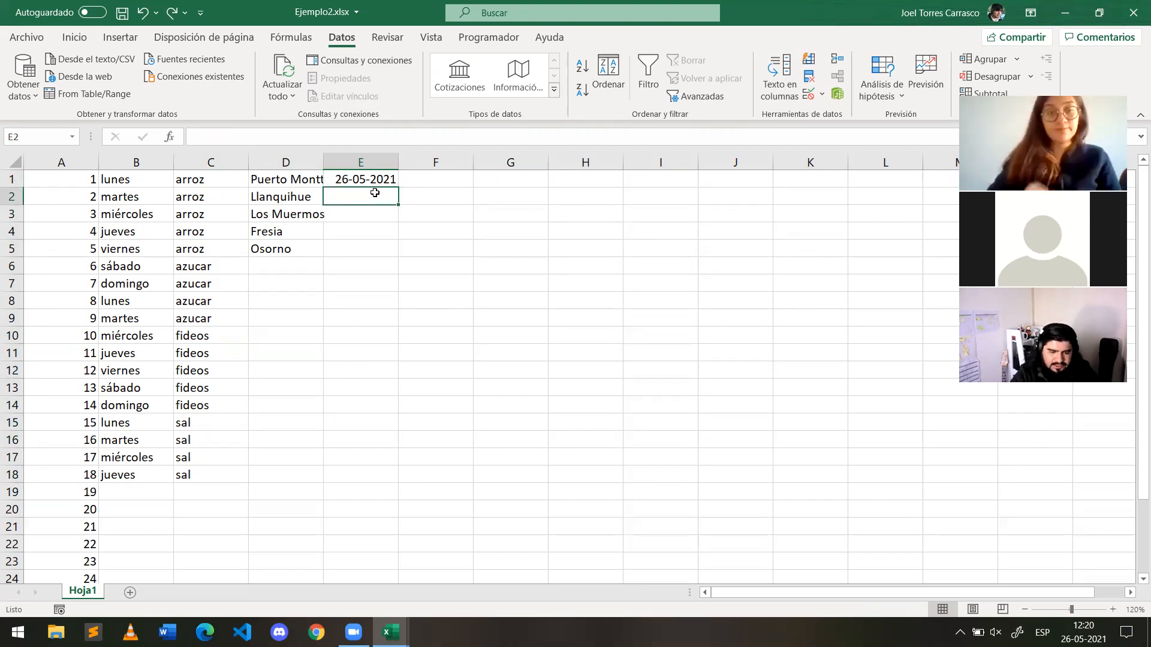
text(=)
key(BackSpace)
text(=)
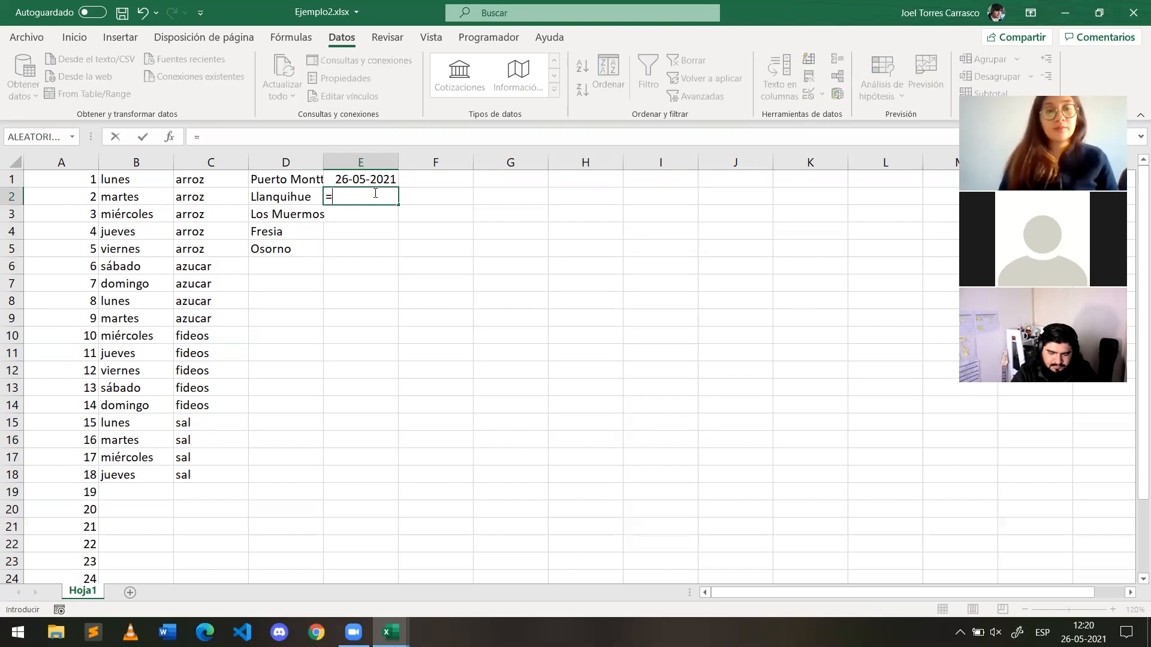
click(374, 181)
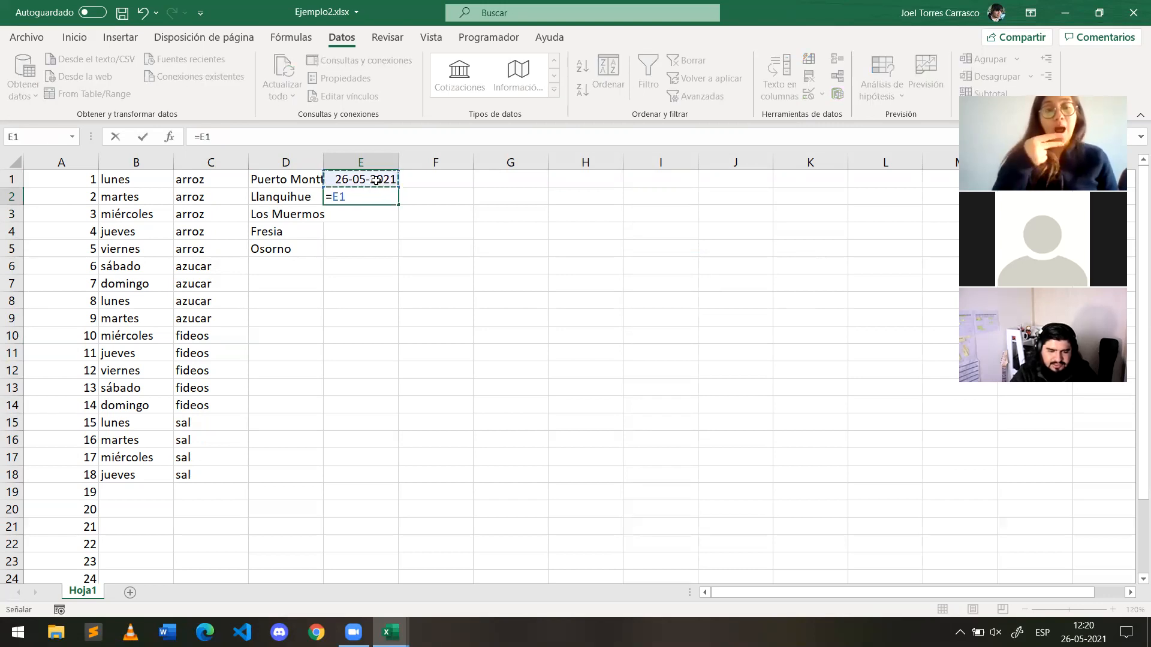
click(376, 139)
text(+1)
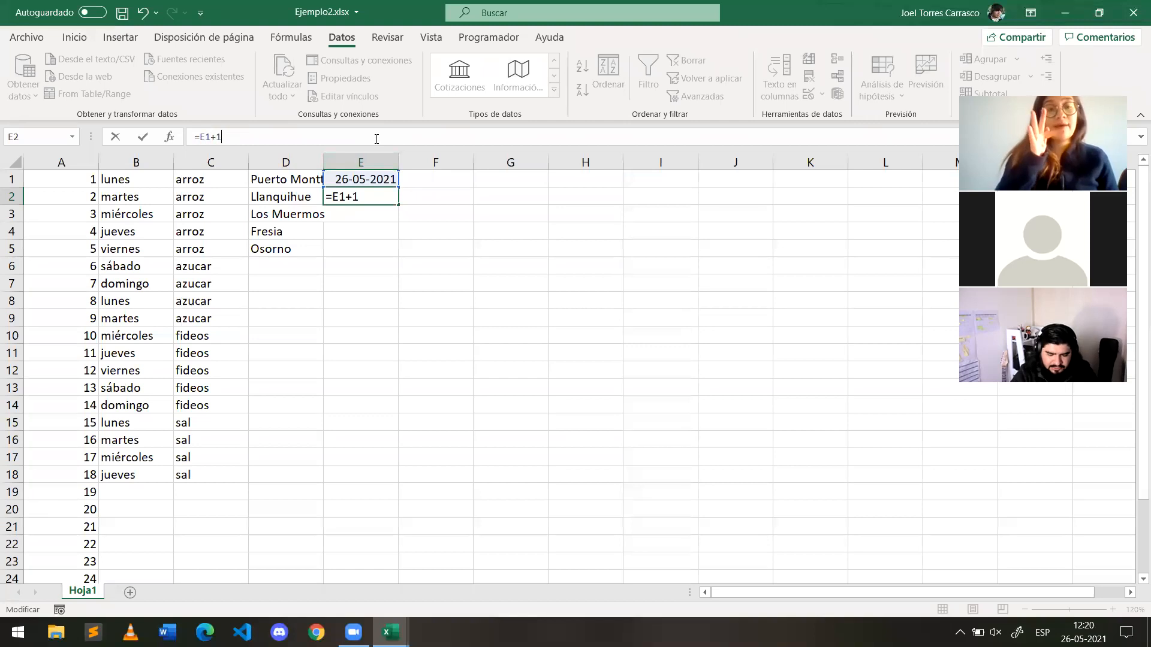
key(Return)
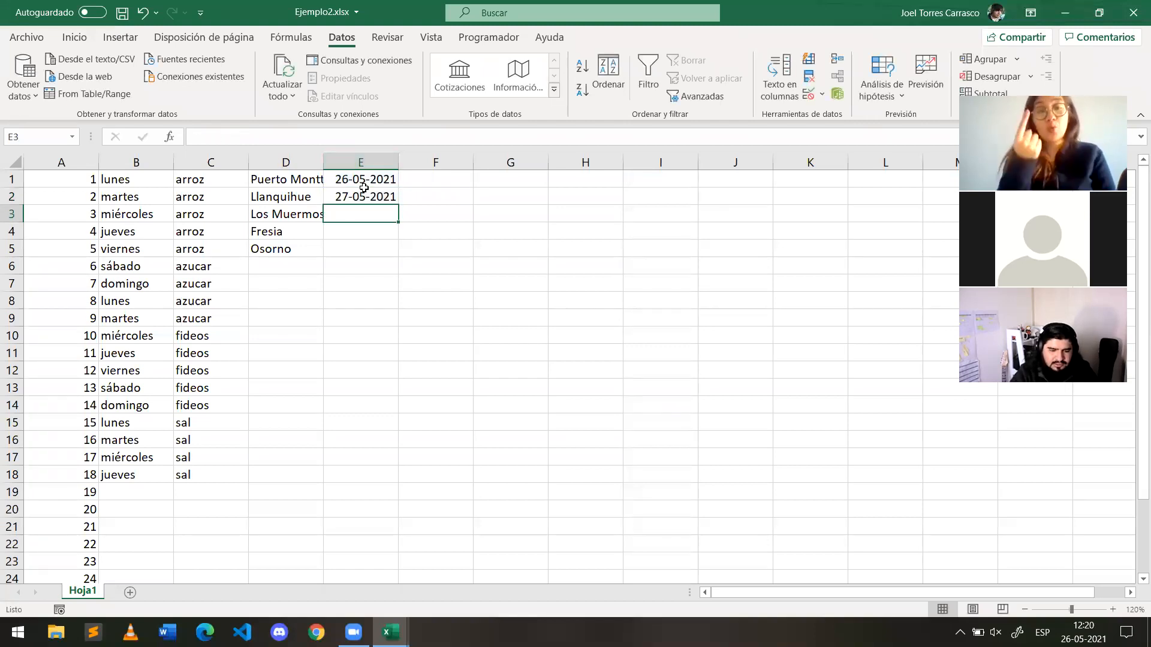
Step: Try to autofill the two date formulas in E1:E2 down to E18, and undo the fill
click(364, 195)
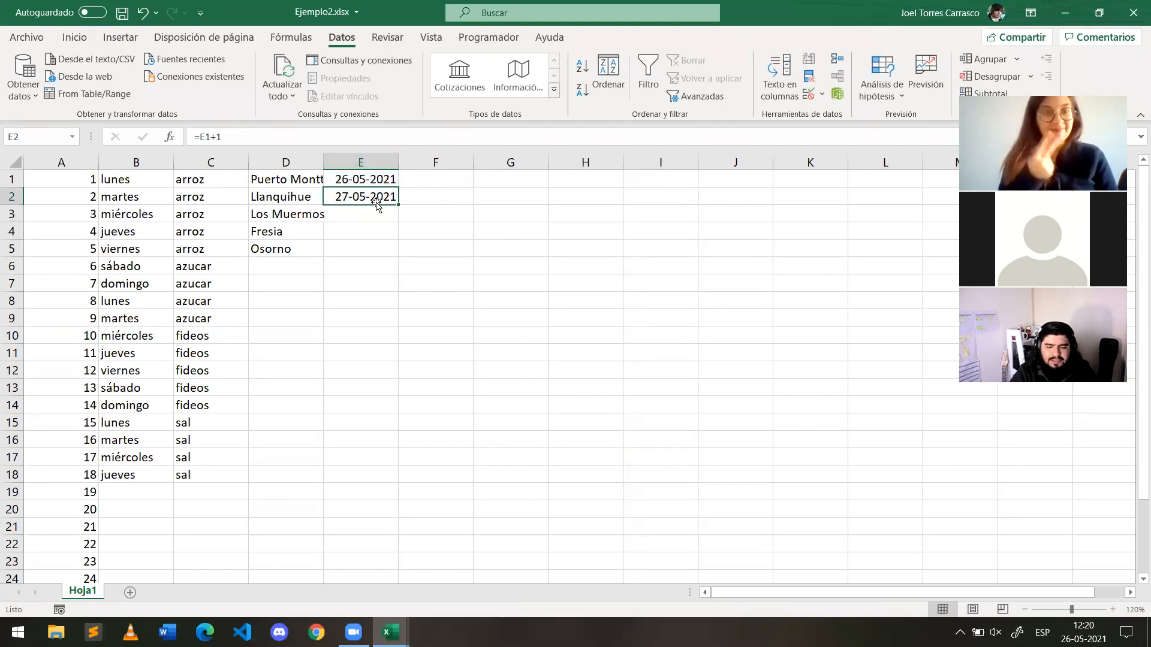
drag(390, 182, 374, 477)
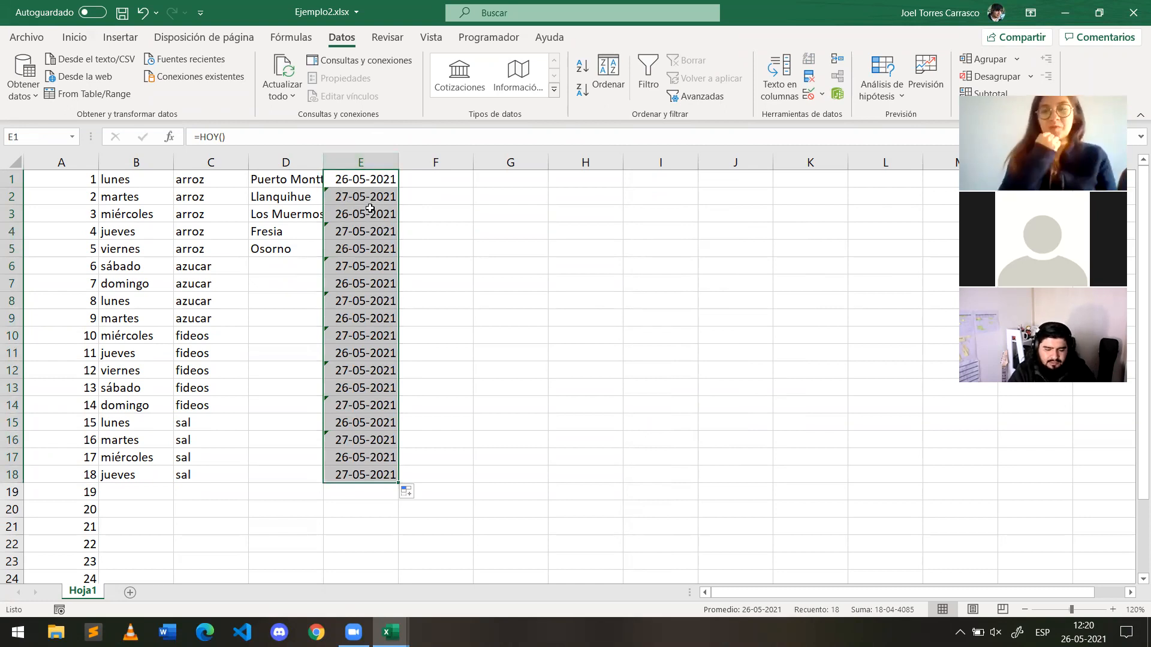
key(ctrl+z)
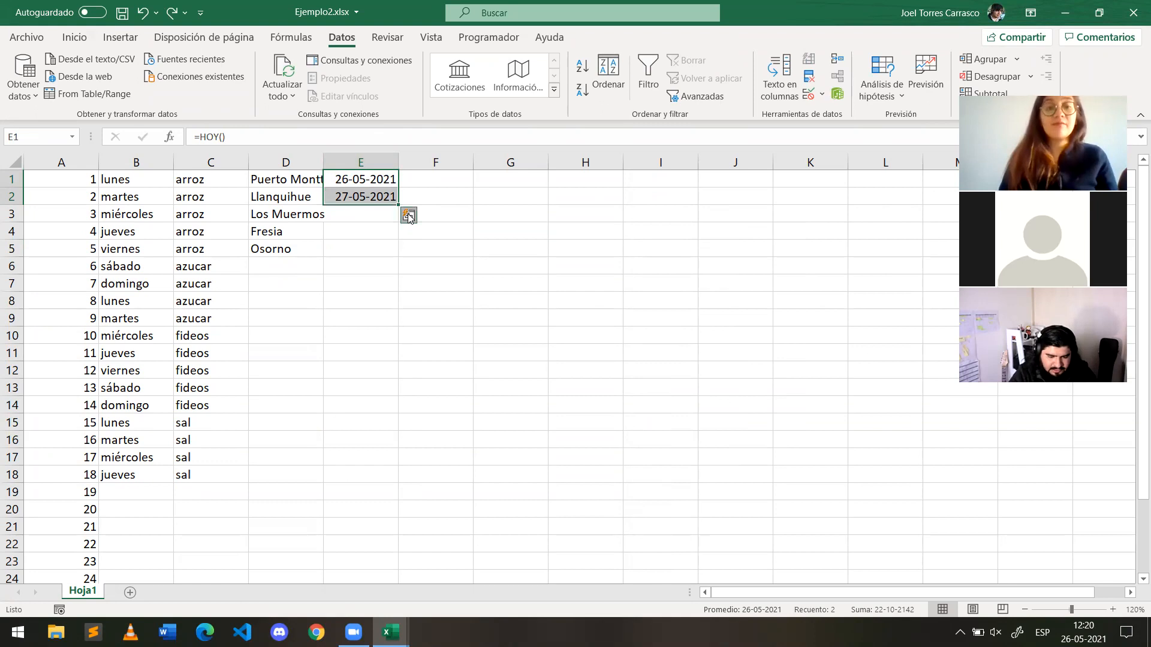
click(408, 215)
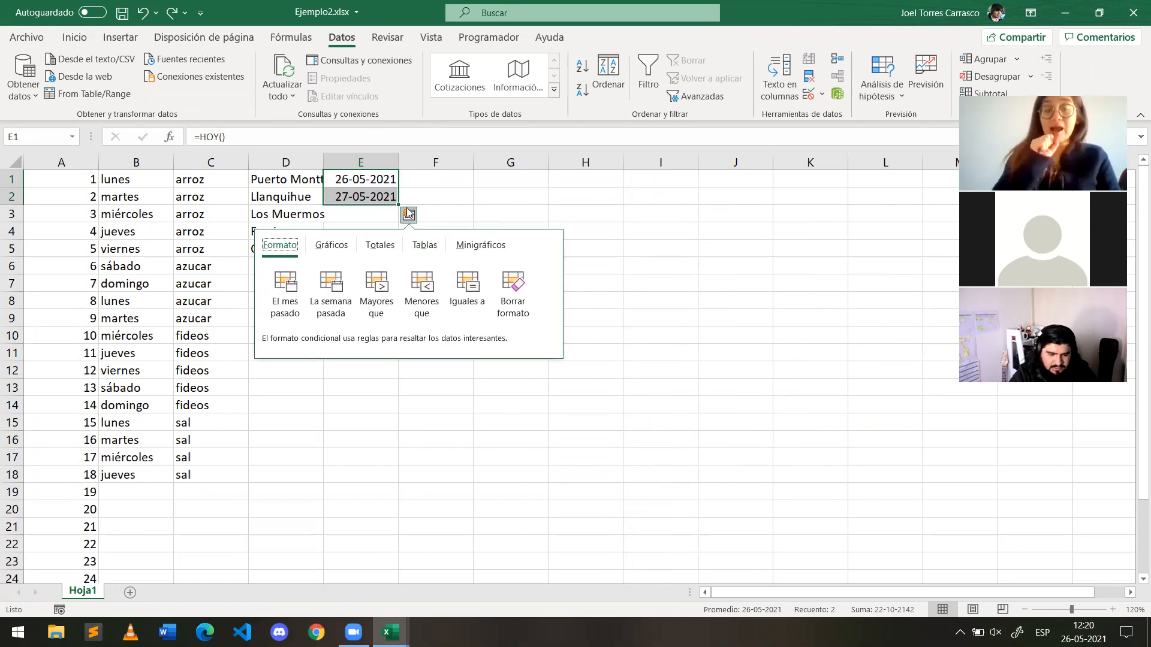
click(409, 213)
mouse_move(399, 205)
mouse_down()
mouse_move(393, 236)
mouse_move(390, 205)
mouse_up()
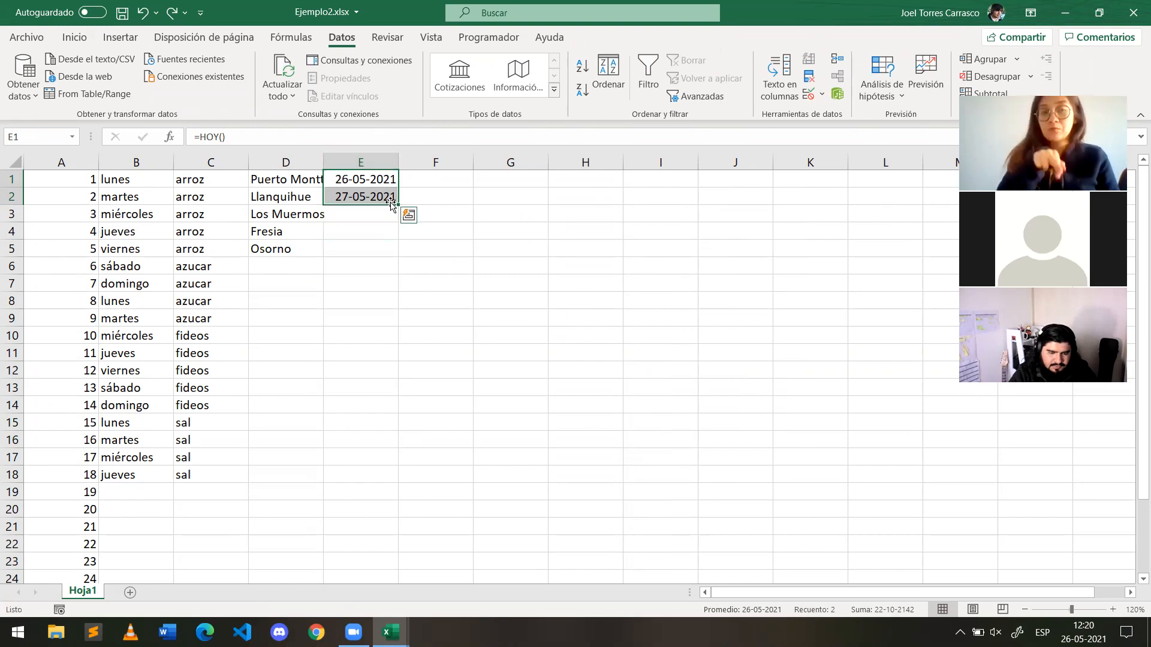
Step: Autofill the next-day formula from E2 into cell E3
click(377, 216)
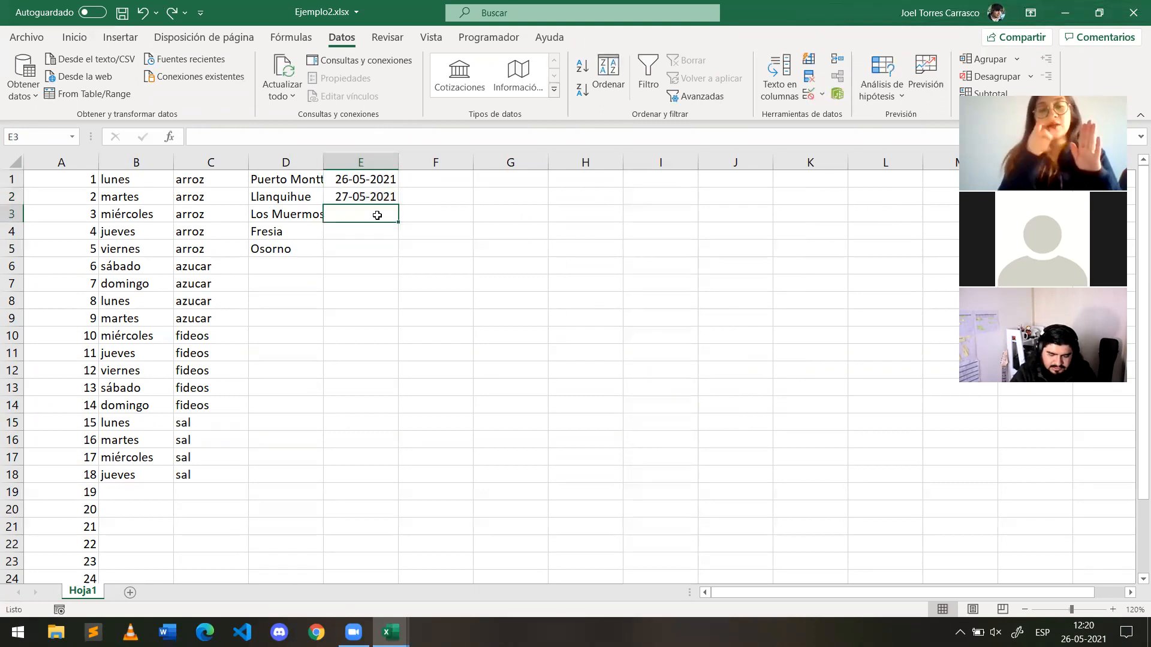
click(377, 201)
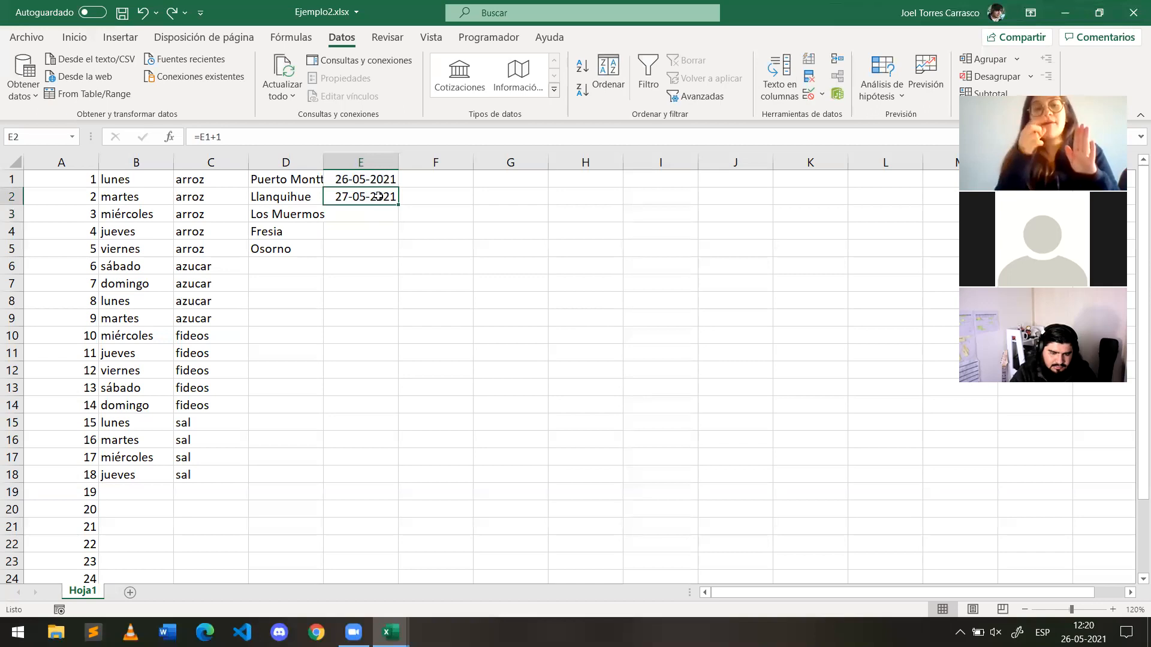
drag(395, 207, 385, 357)
Step: Try to extend the three date formulas in E1:E3 down to E11, and undo the fill
click(376, 177)
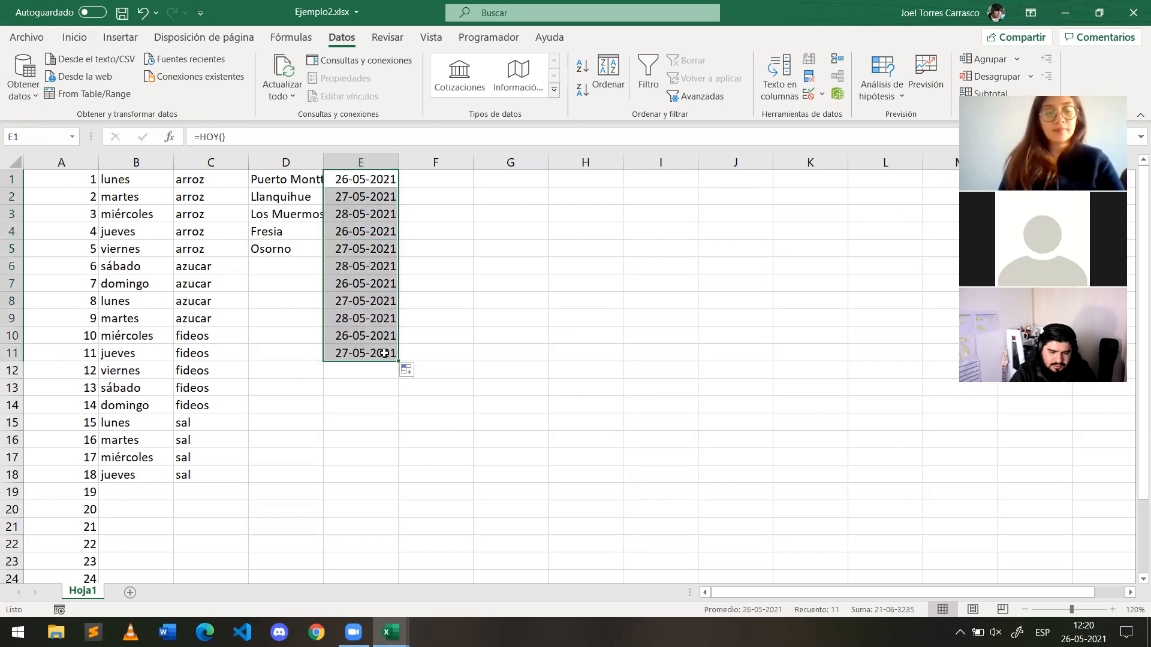
key(ctrl+z)
drag(397, 216, 393, 390)
key(ctrl+z)
Step: Autofill the next-day formula from E3 alone down to E18
click(391, 324)
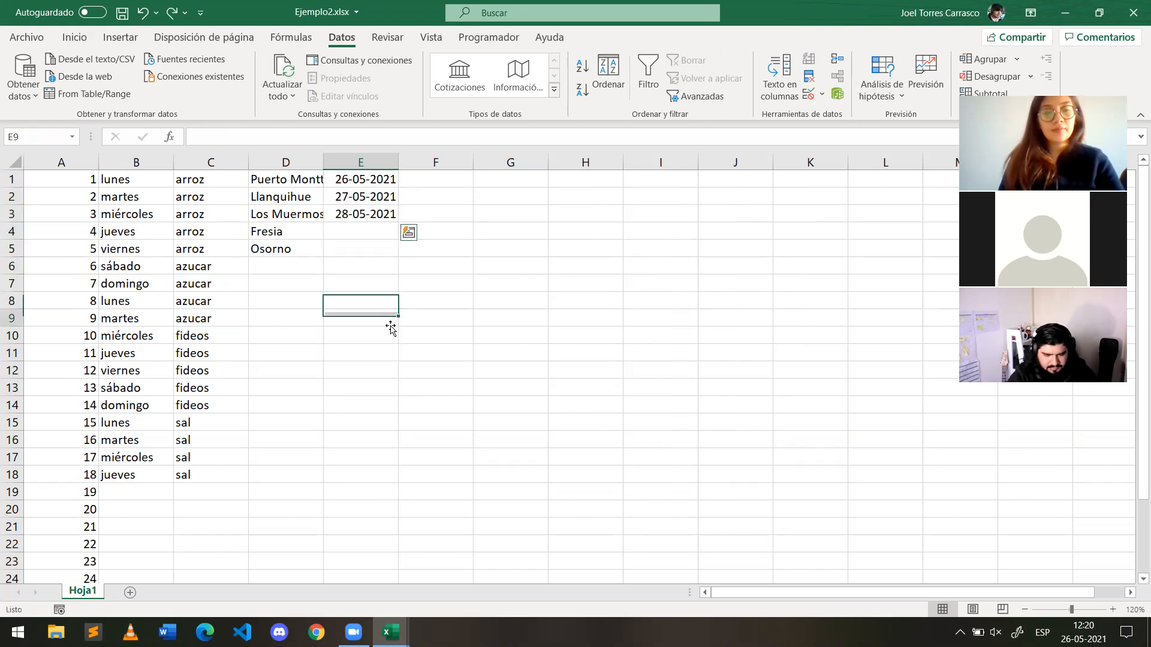
click(390, 213)
drag(399, 222, 392, 475)
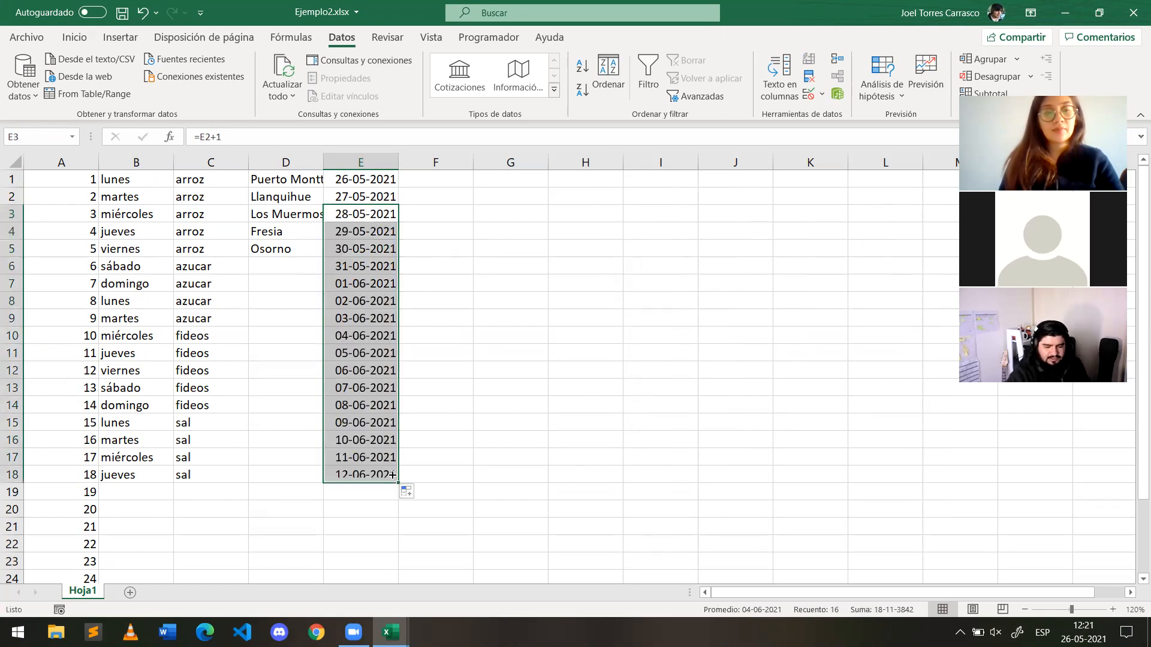
Step: Examine the formulas behind the filled dates in column E, cell by cell from E3 down to E12
click(372, 302)
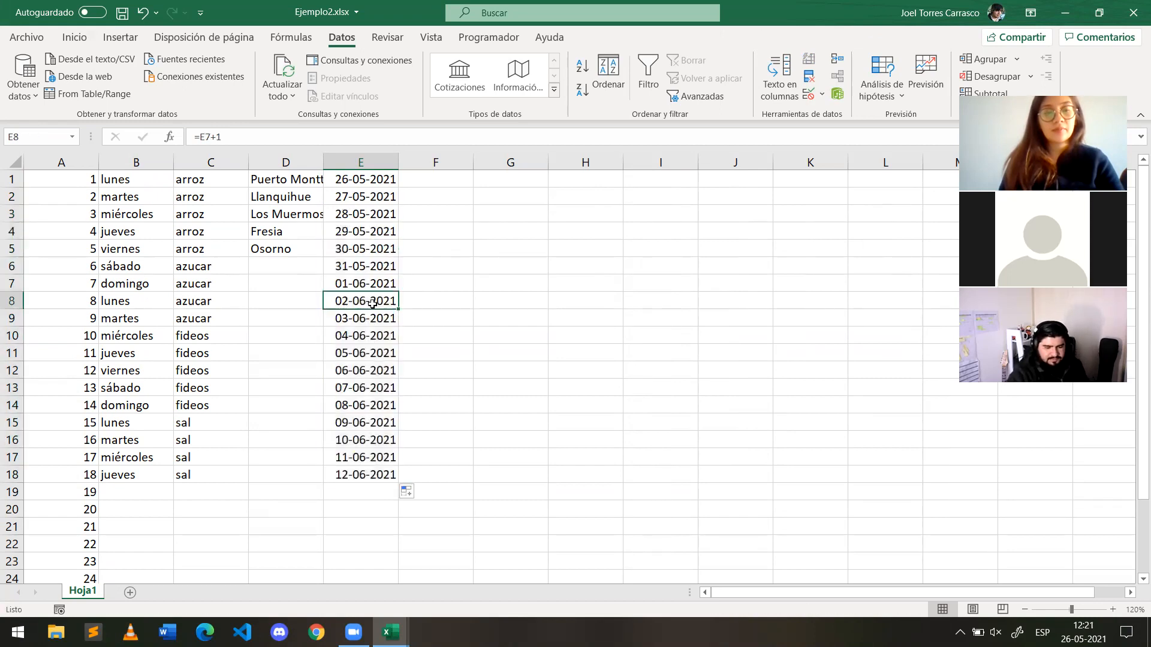
click(369, 216)
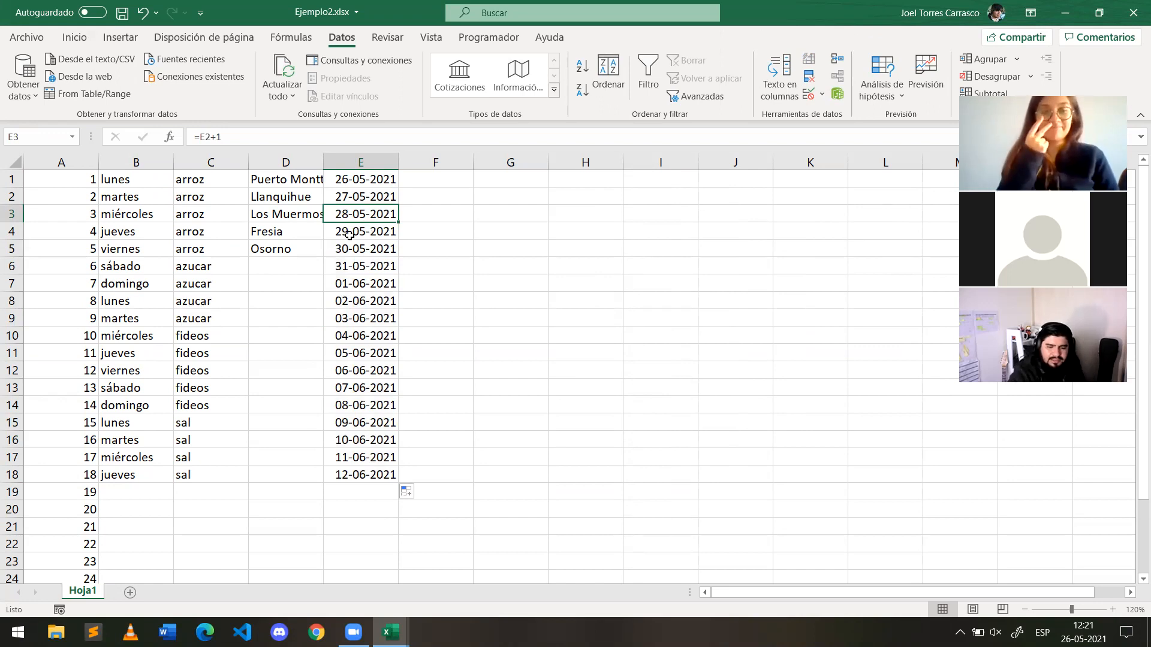
click(351, 234)
click(350, 249)
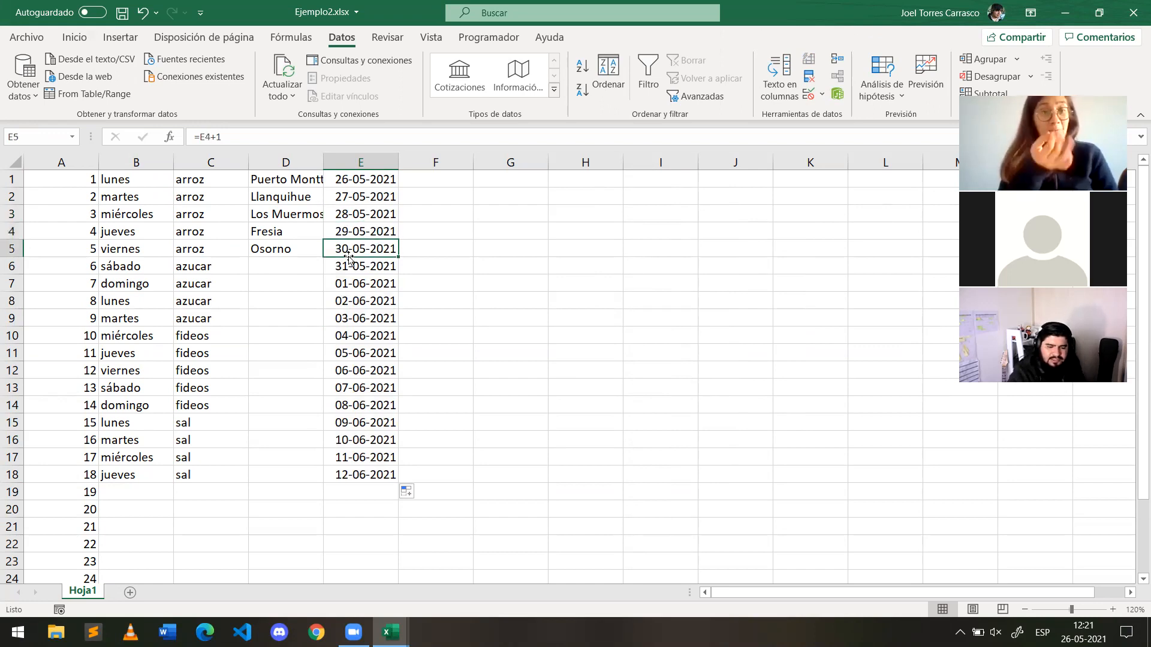
click(348, 266)
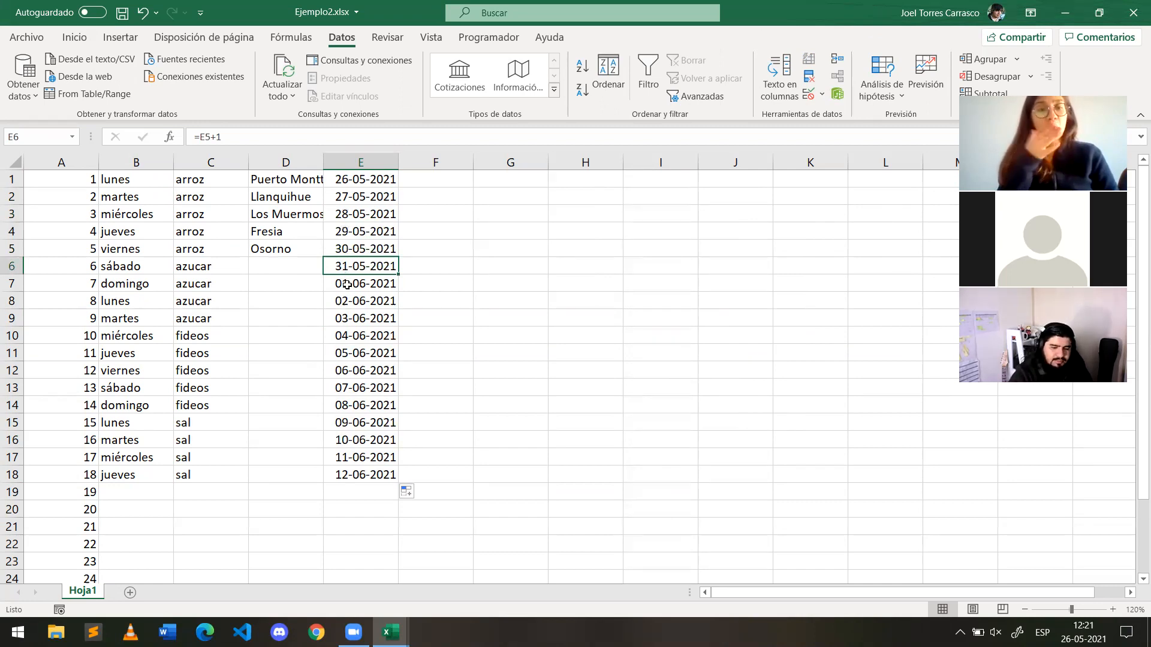
click(347, 284)
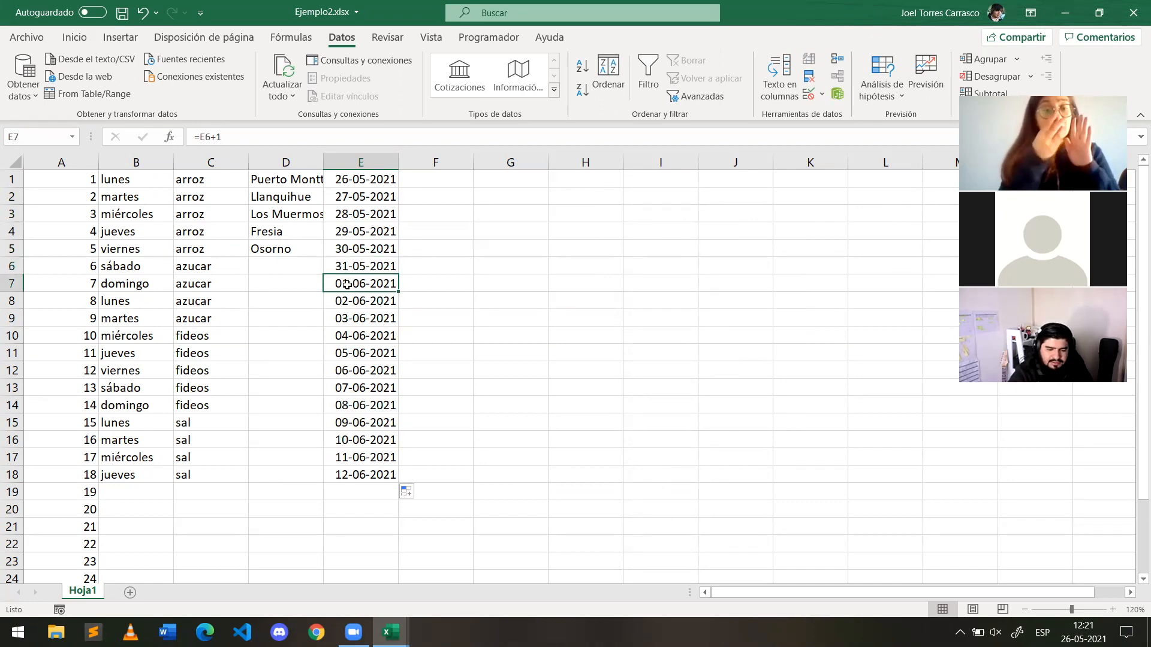
click(350, 301)
click(348, 321)
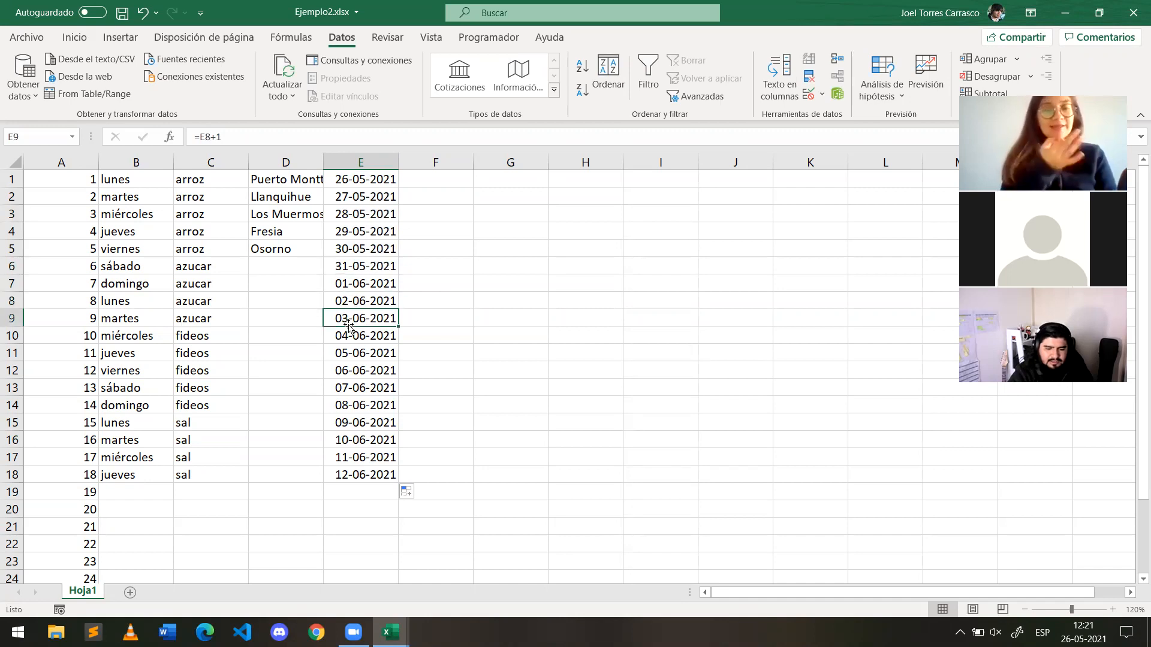
click(351, 334)
click(351, 367)
Step: Autofill the date formulas in E1:E18 across into F1:F18
drag(368, 183, 366, 472)
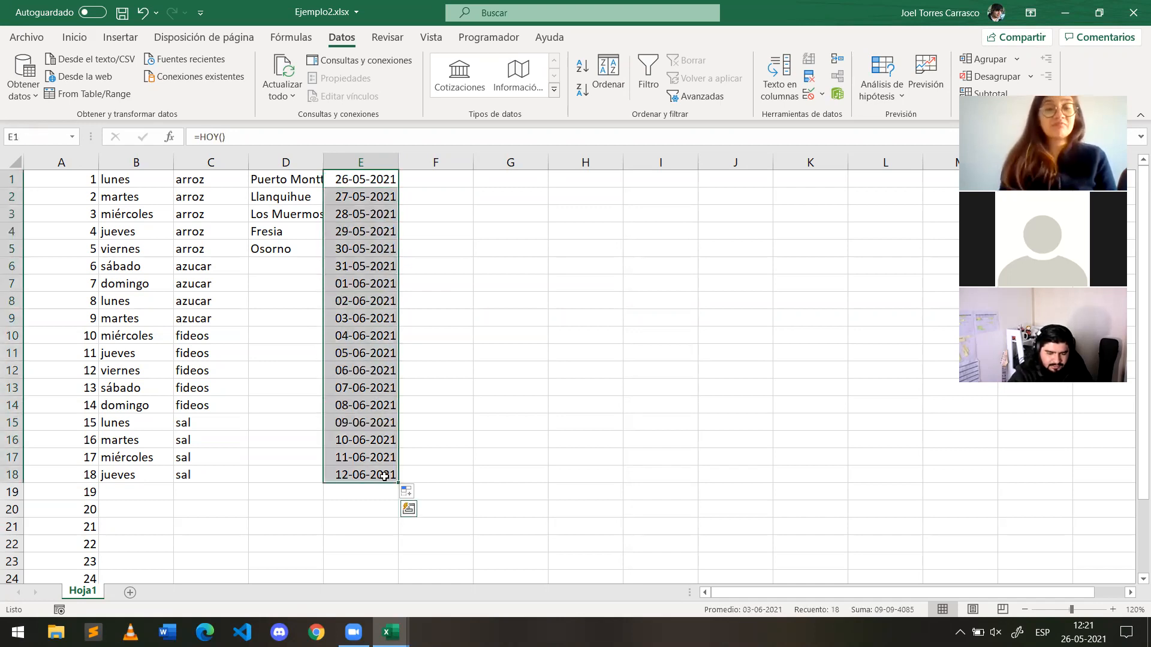
key(ctrl+c)
key(shift+Right)
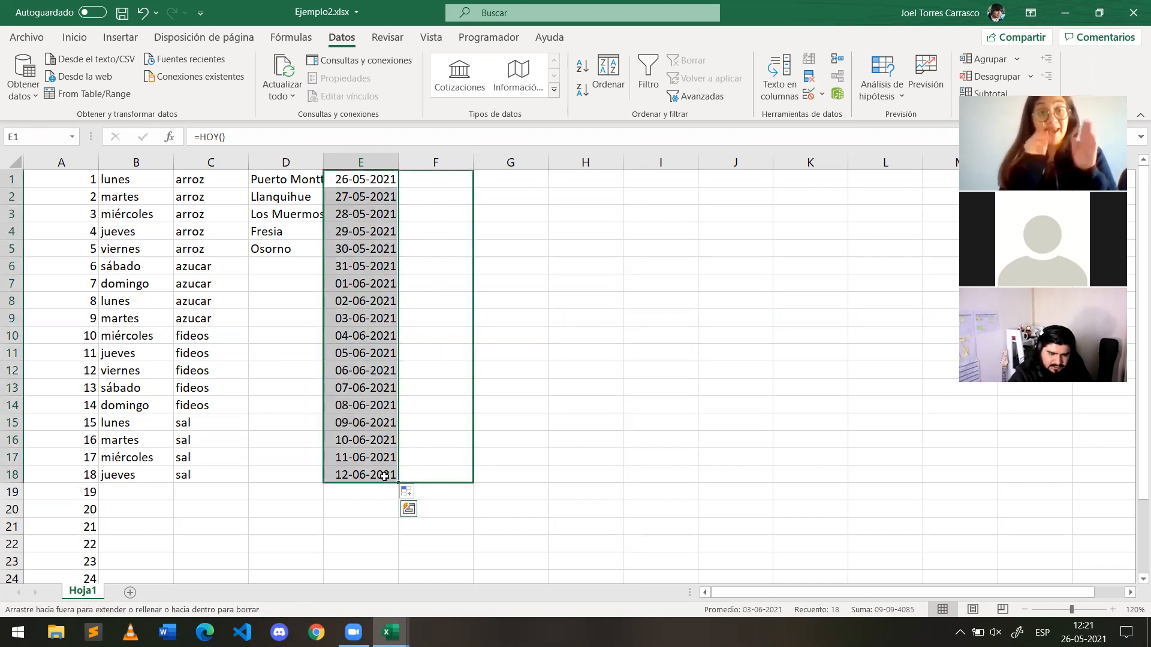
key(Return)
click(437, 207)
Step: Format the dates in E1:E18 with the date type "miércoles, 14 de marzo de 2012"
drag(365, 179, 364, 475)
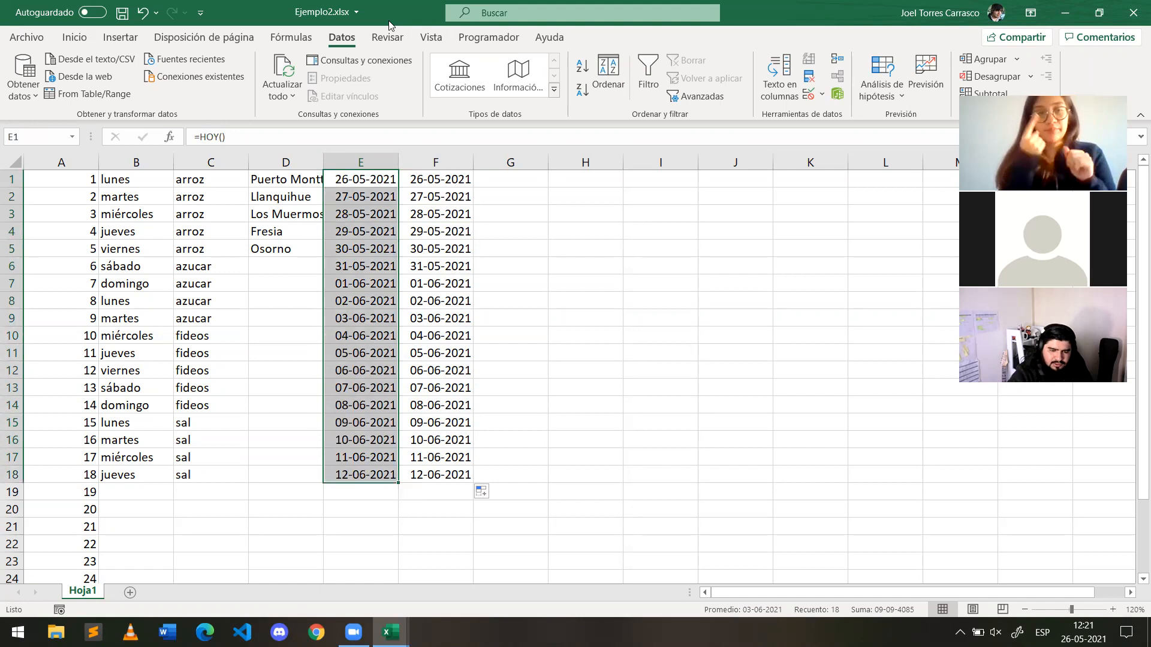
click(73, 38)
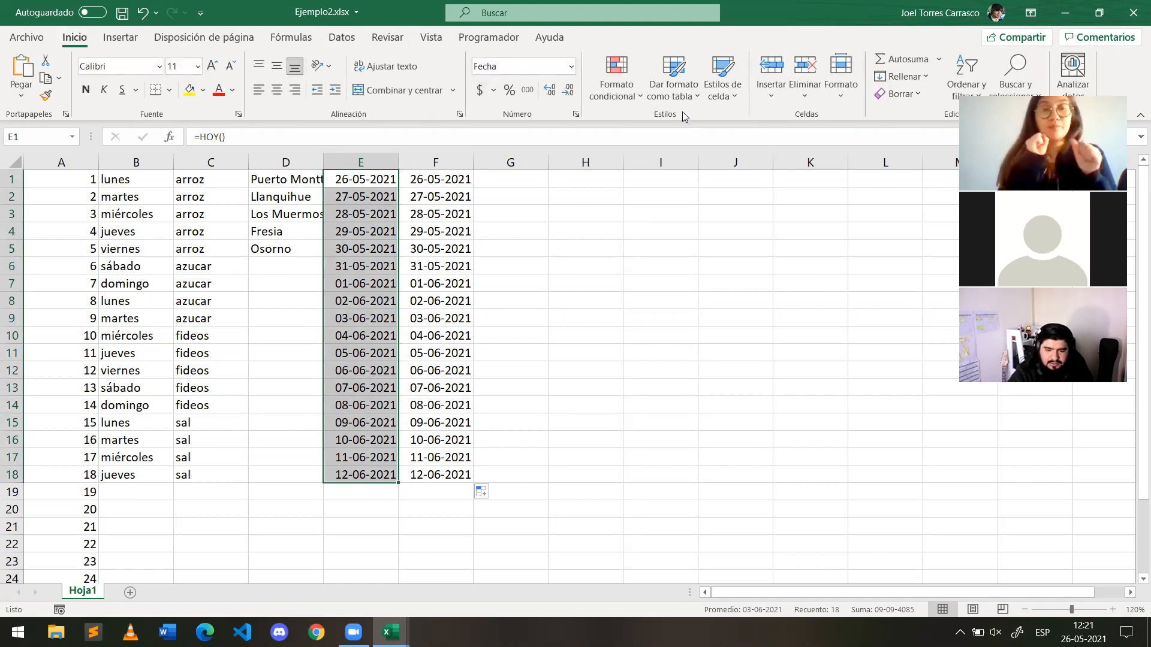
click(571, 66)
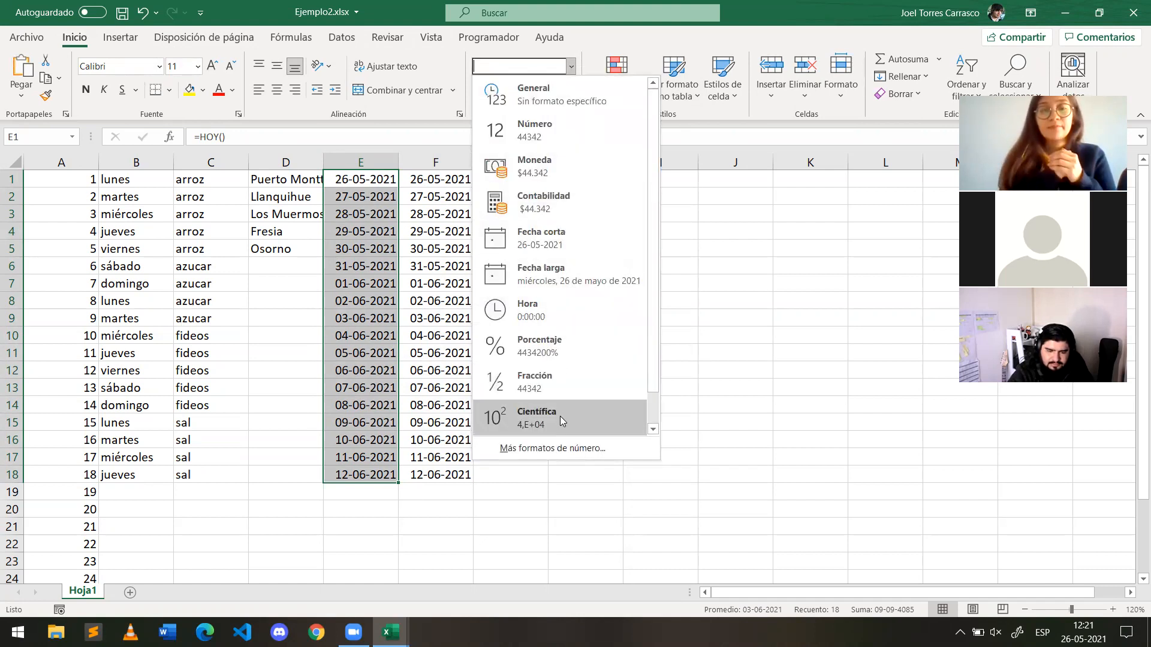
click(562, 448)
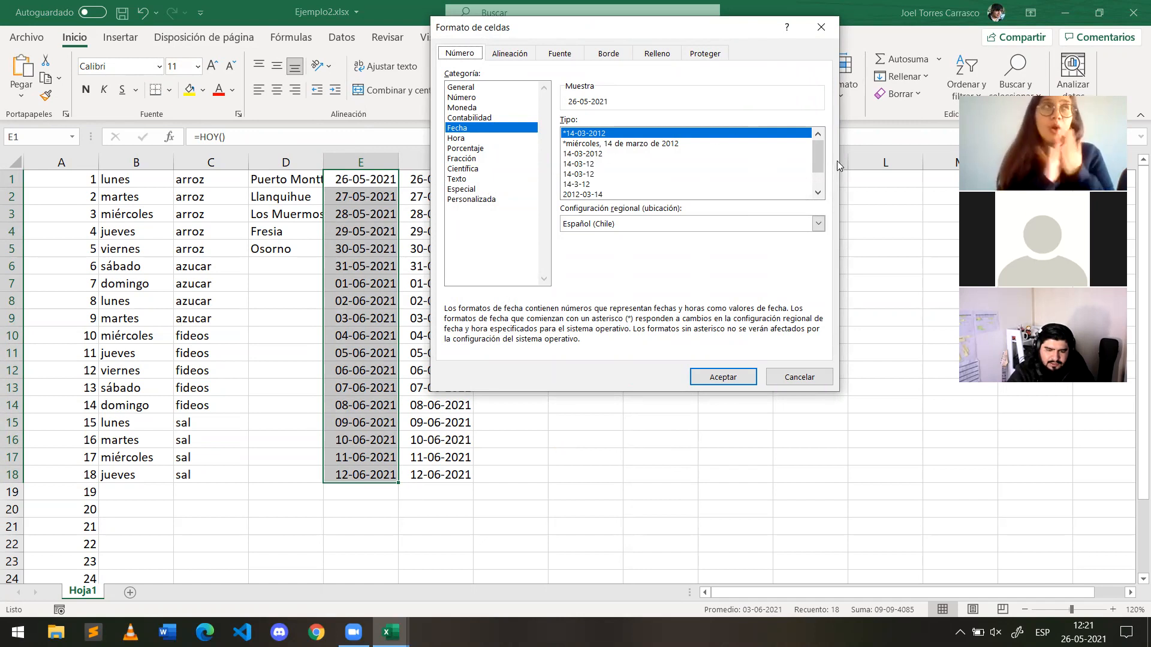
scroll(818, 165, down, 1)
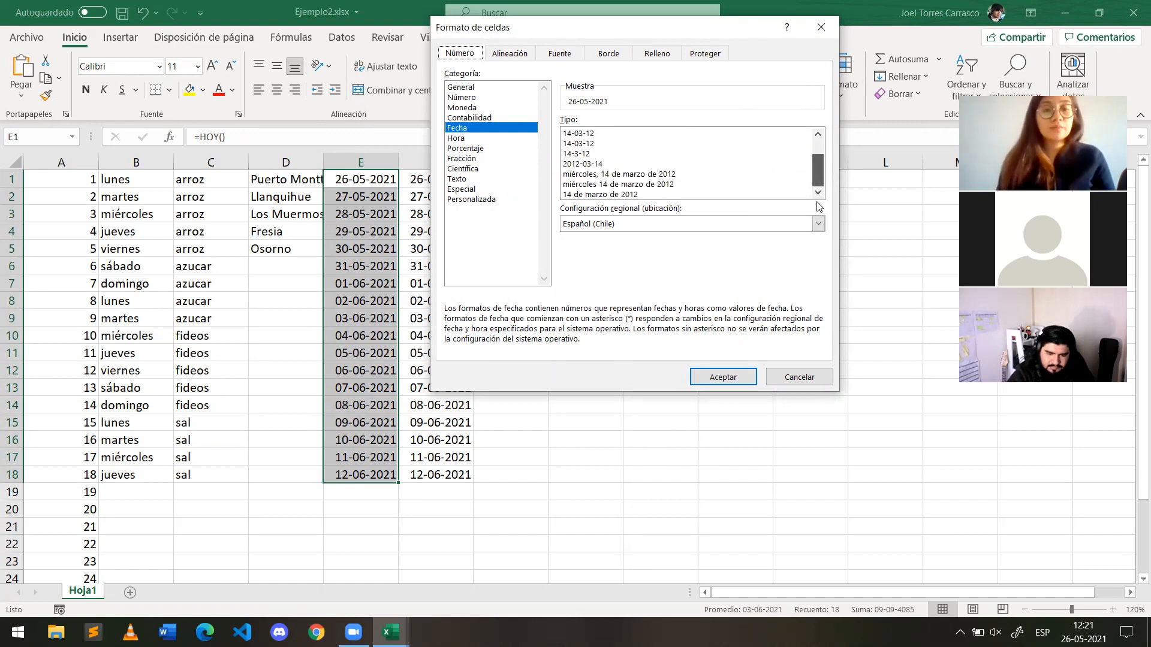
click(652, 175)
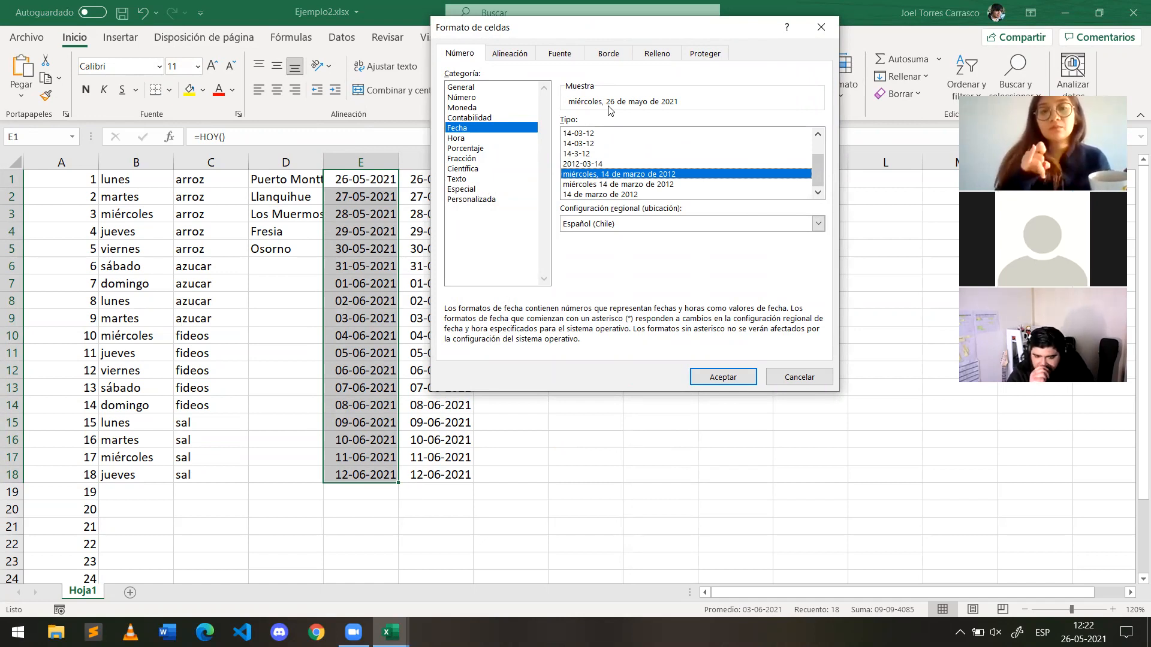
click(719, 377)
click(453, 284)
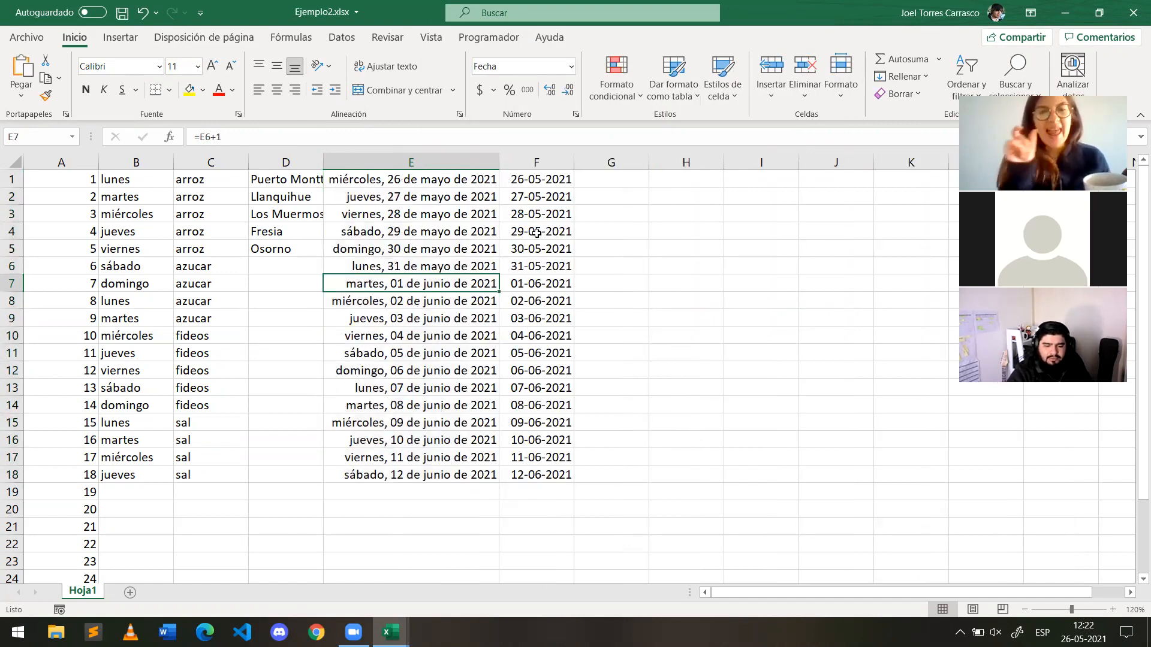
Step: Apply the custom number format dd-mm to the dates in F1:F18, so only day and month are shown
drag(559, 178, 549, 476)
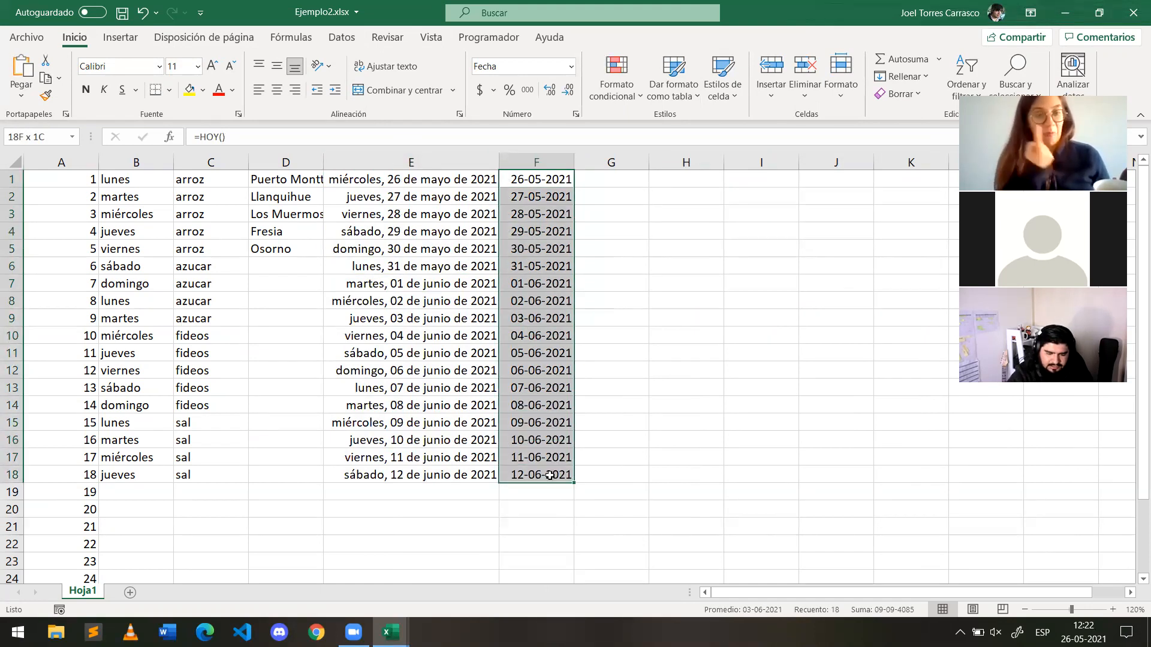
click(570, 66)
click(552, 448)
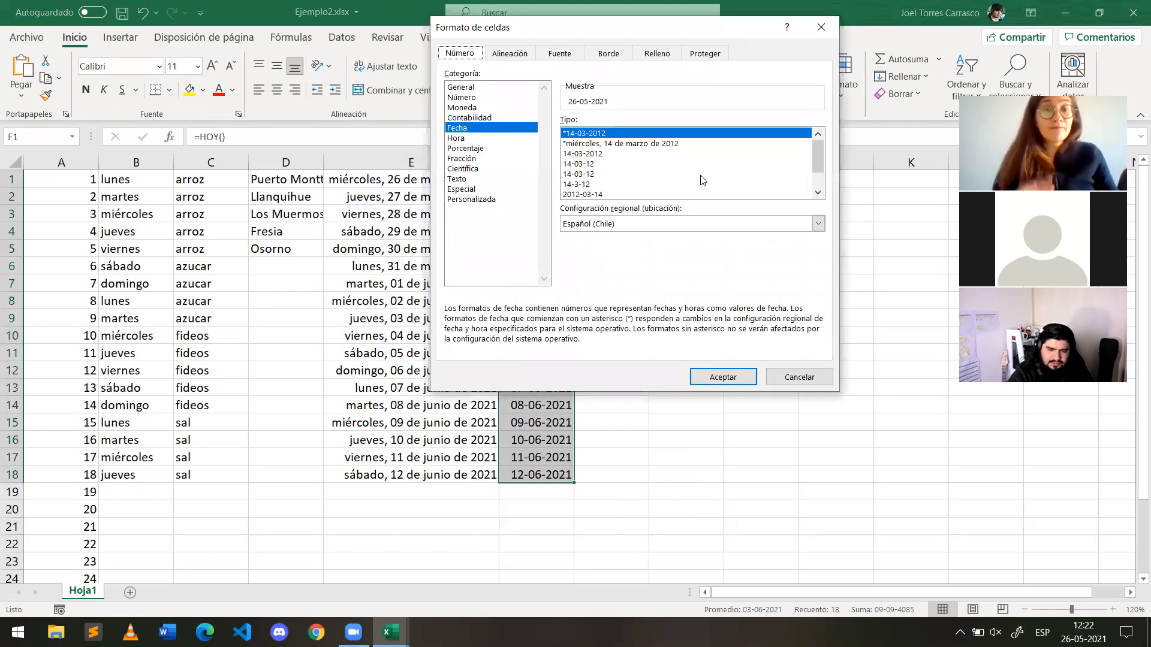
drag(819, 162, 818, 193)
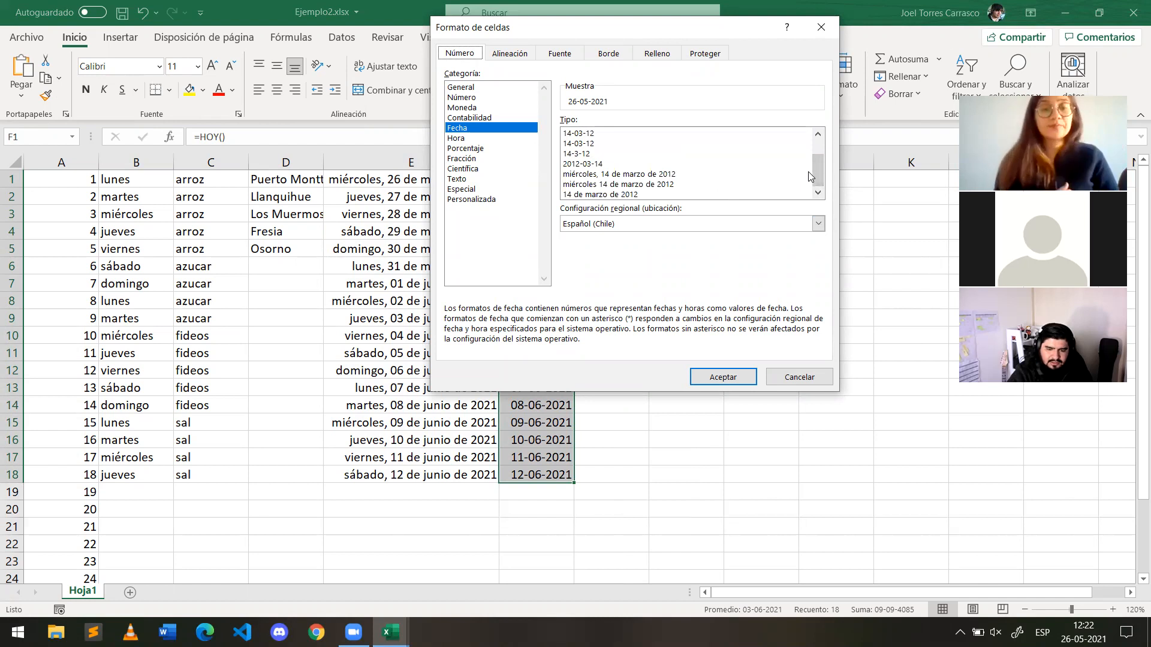
drag(818, 183, 811, 138)
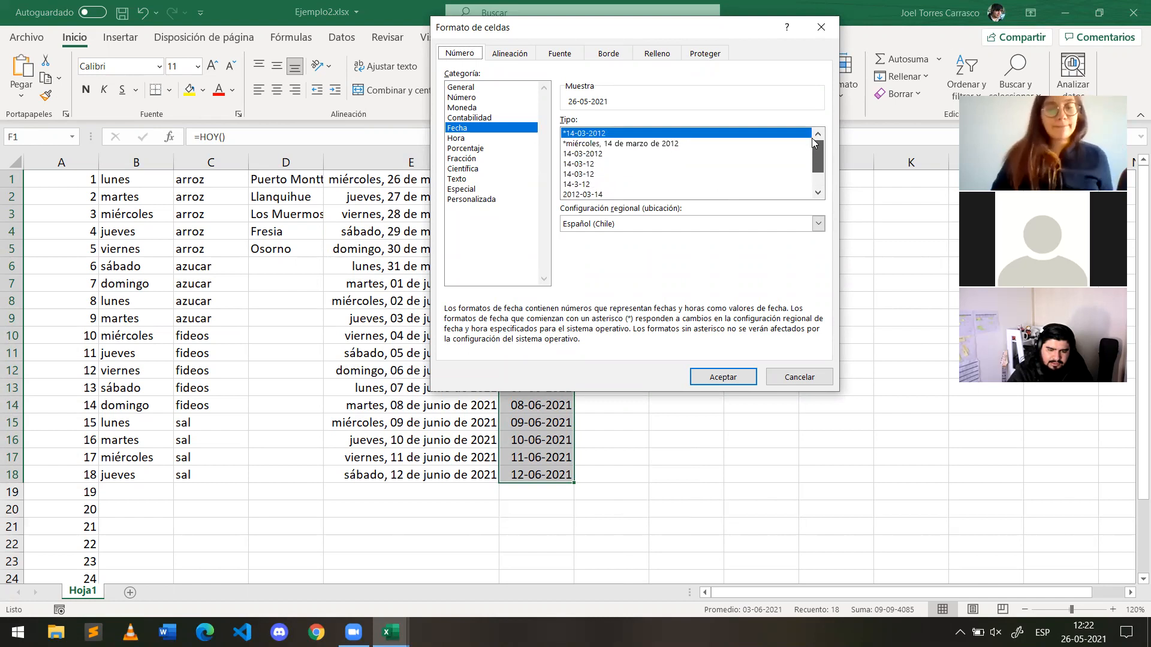
click(684, 140)
click(641, 136)
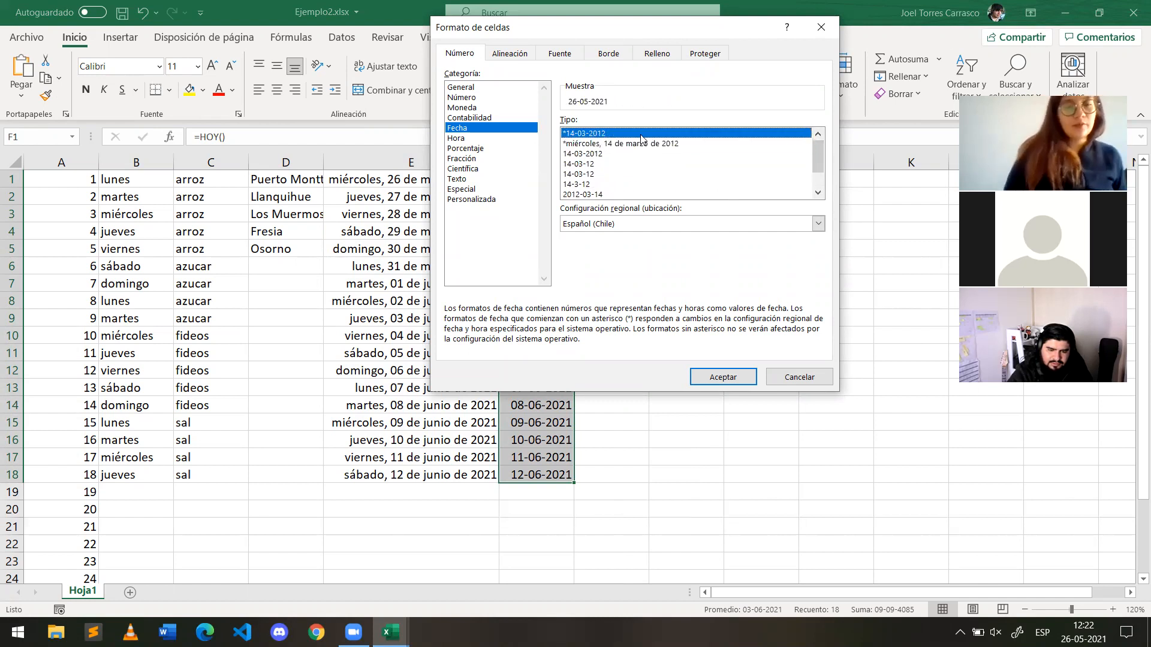
click(643, 155)
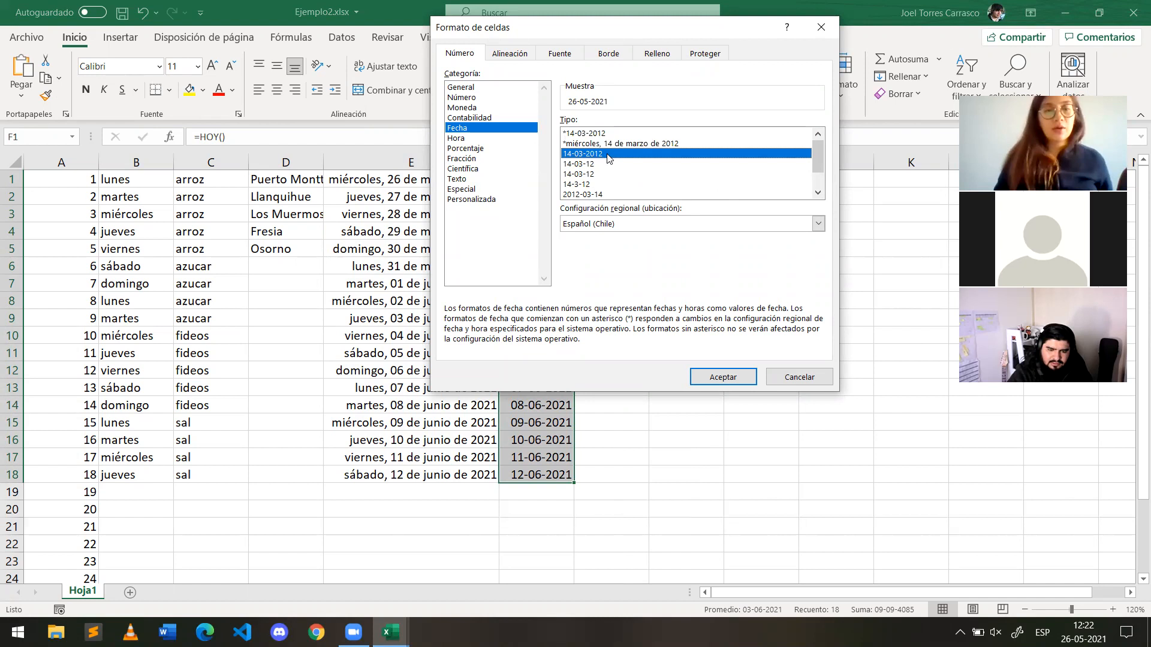
click(487, 199)
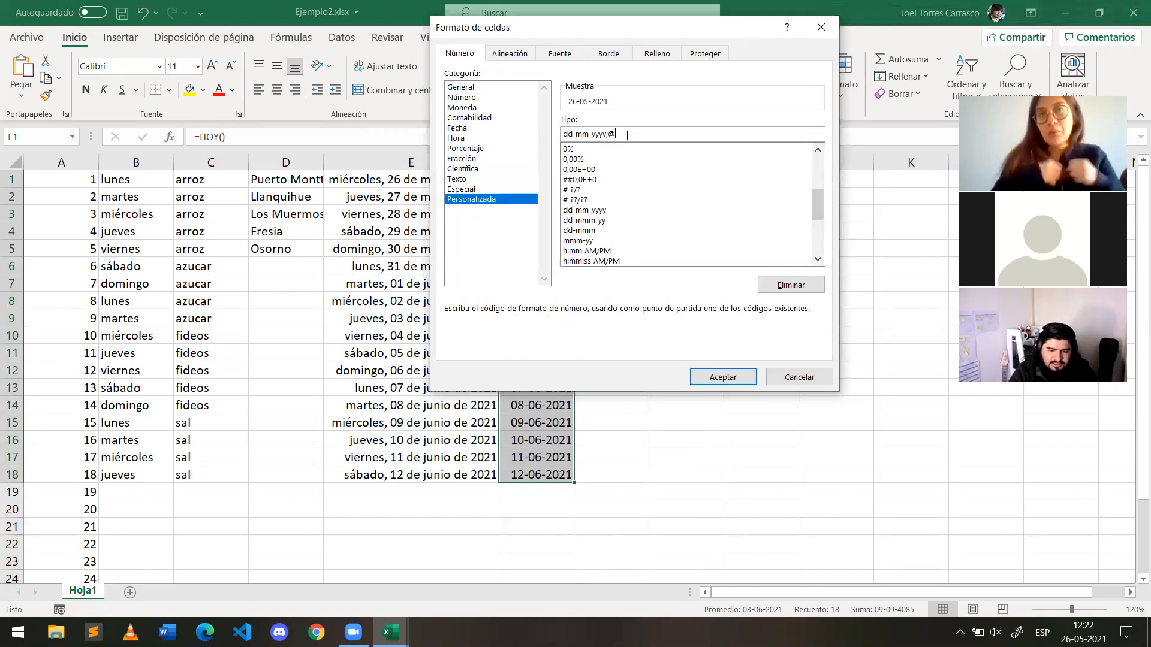
key(BackSpace)
key(BackSpace)
key(BackSpace)
key(BackSpace)
key(BackSpace)
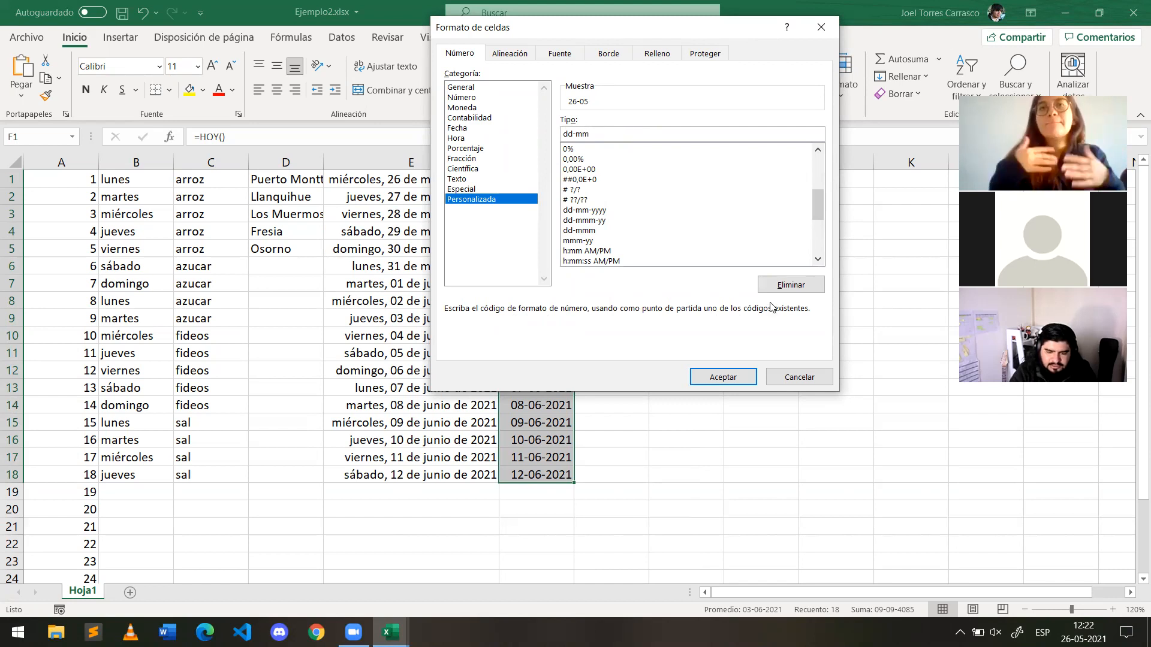
click(722, 377)
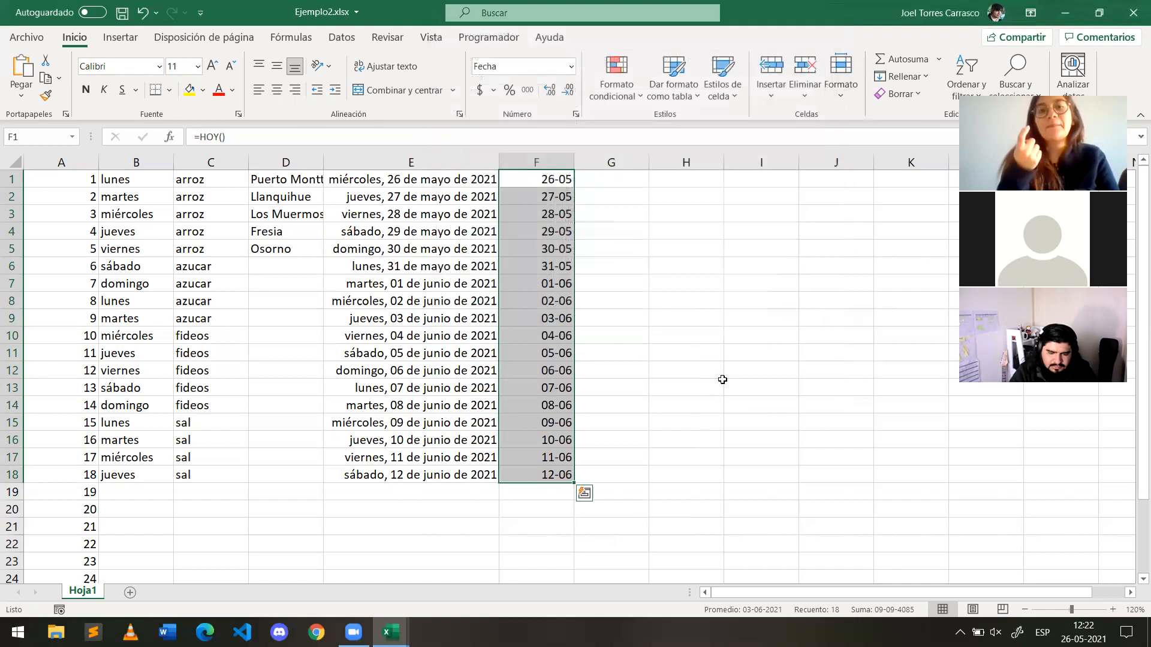
Step: Examine the formulas behind the dates in column F, from F14 up to F1
click(543, 404)
key(Up)
key(Up)
key(Up)
key(Up)
key(Up)
key(Up)
key(Up)
key(Up)
key(Up)
key(Up)
key(Up)
key(Up)
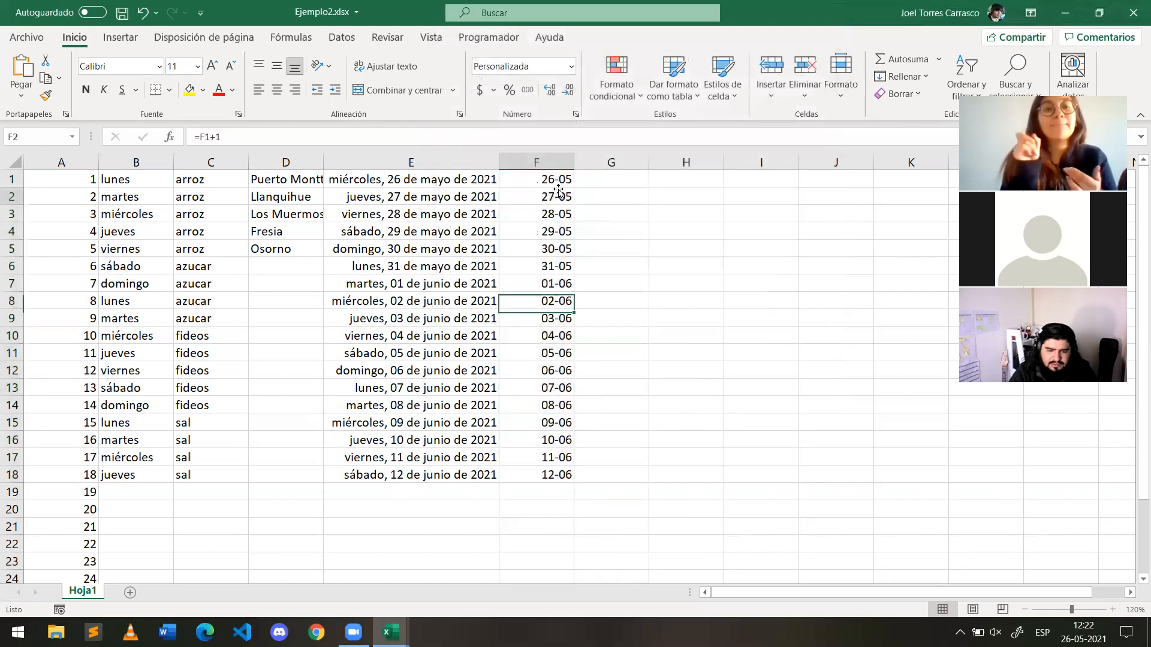
right_click(559, 182)
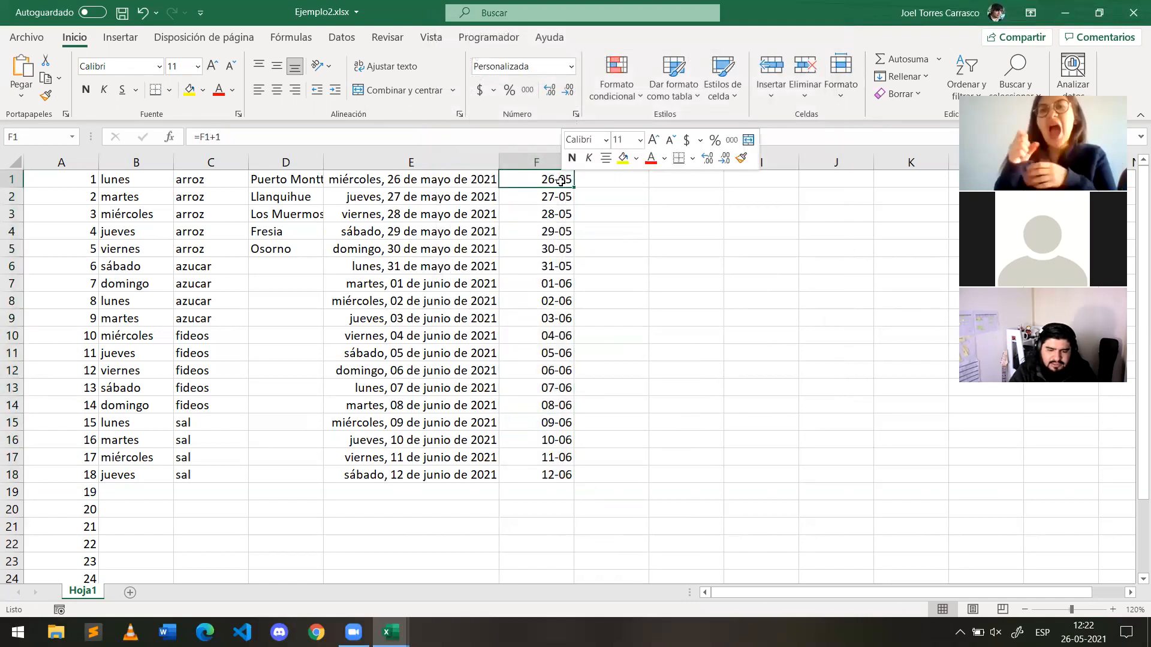
click(542, 185)
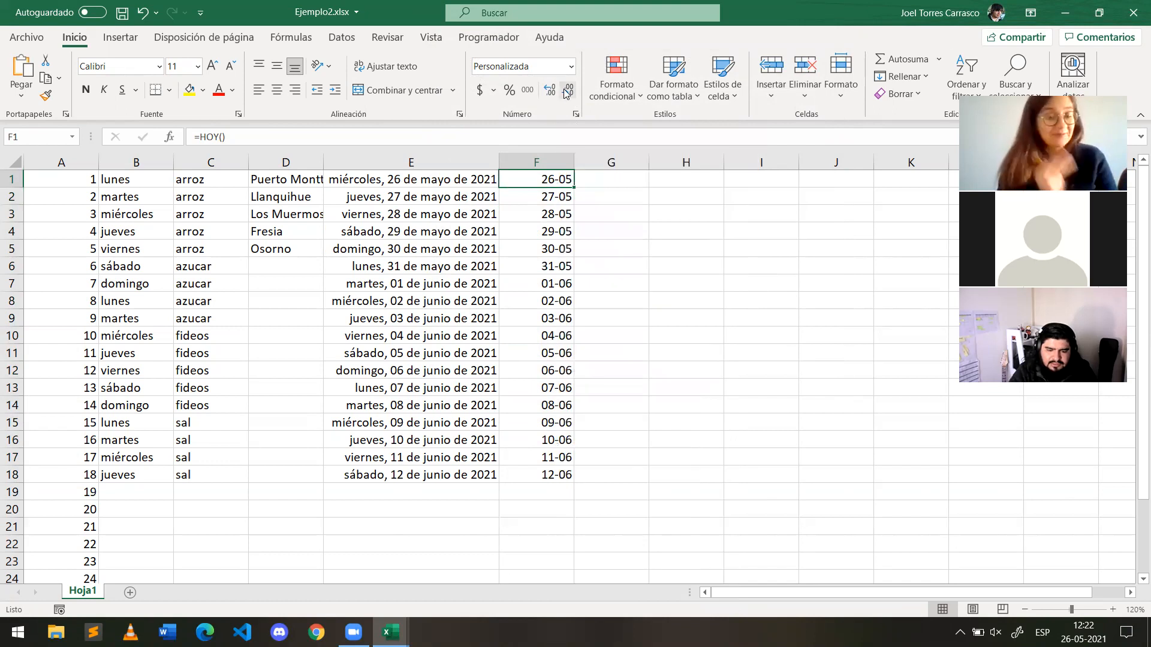
Step: Apply the custom number format dd-mm-yyyy h:mm to the dates in F1:F18
drag(537, 182, 538, 472)
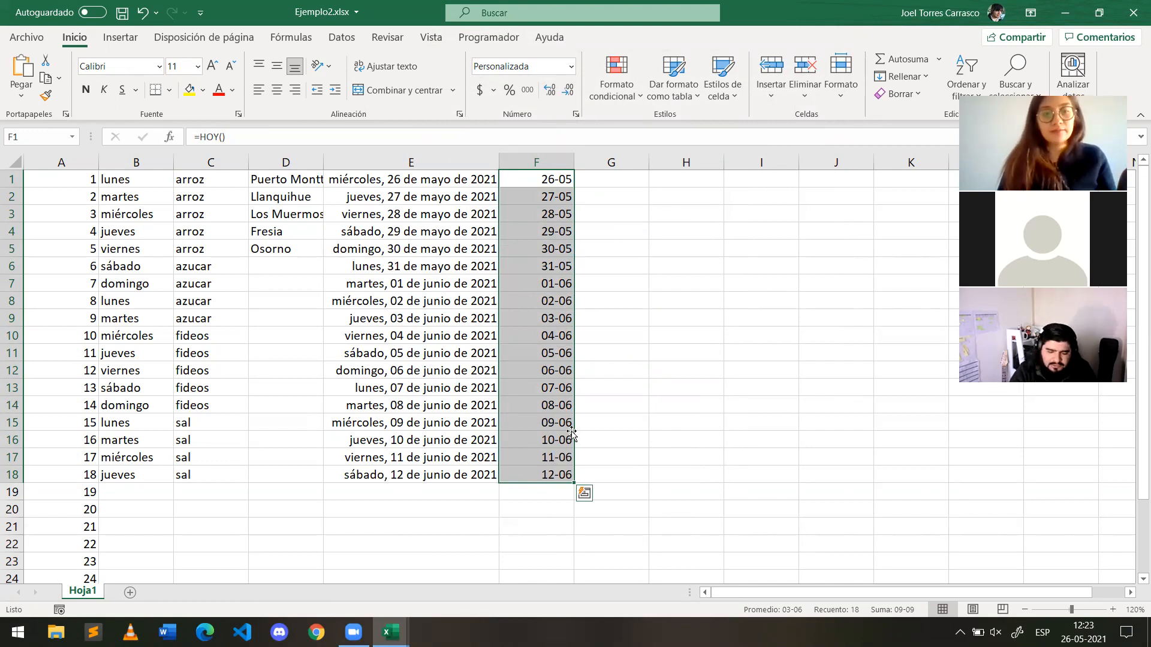
click(571, 66)
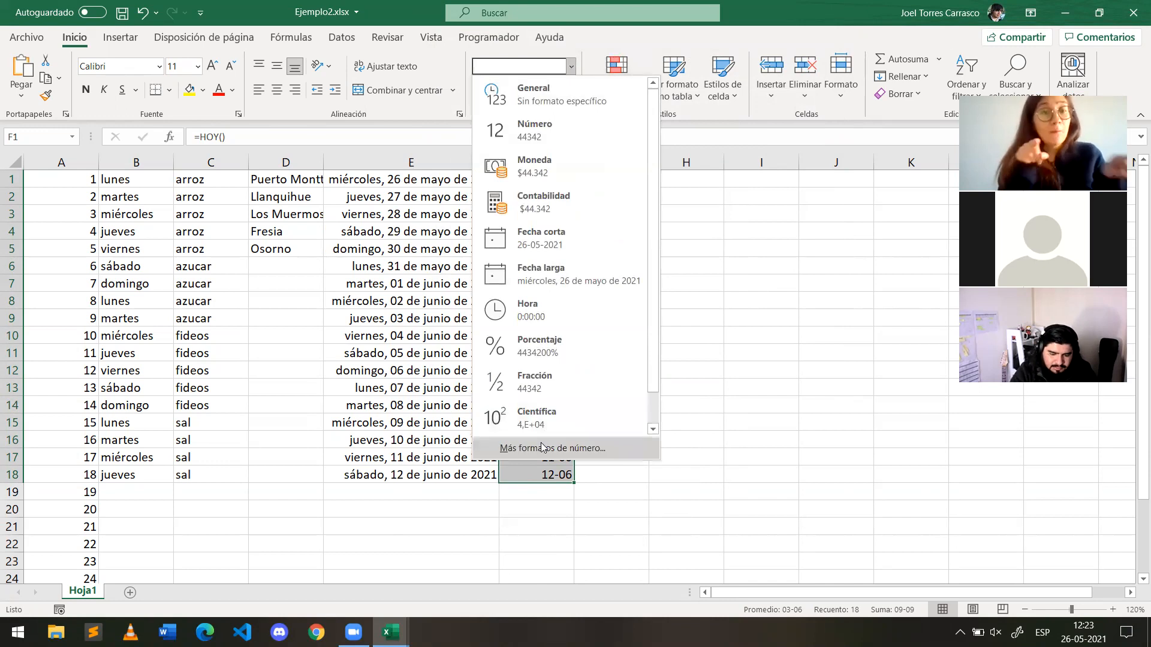
click(542, 449)
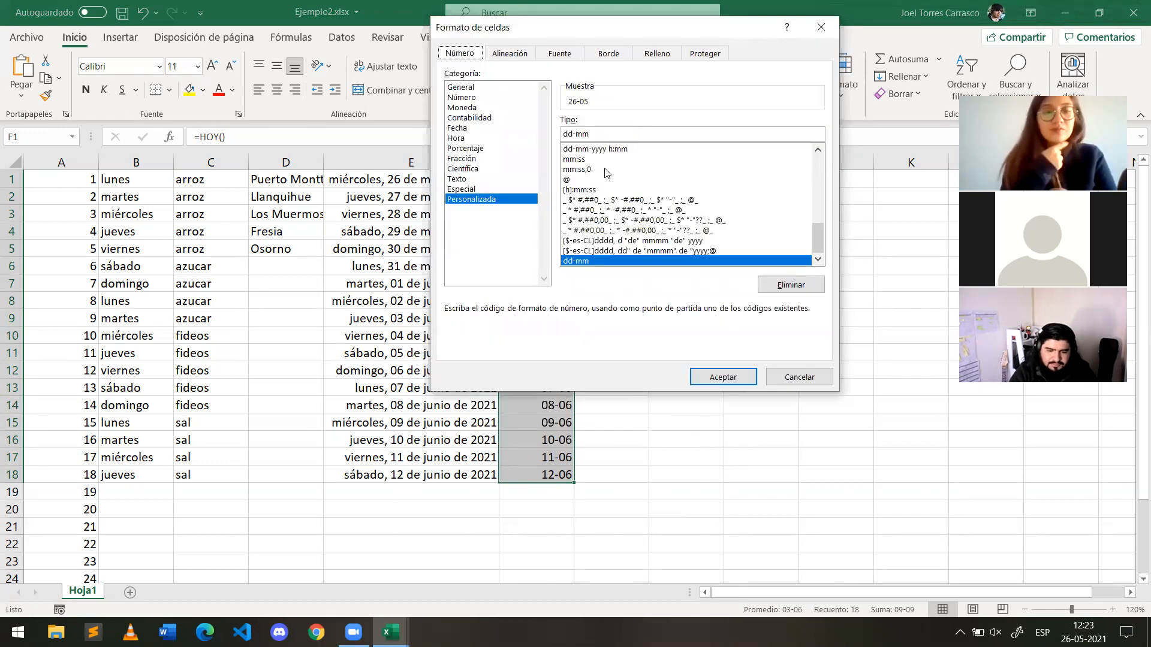
click(612, 150)
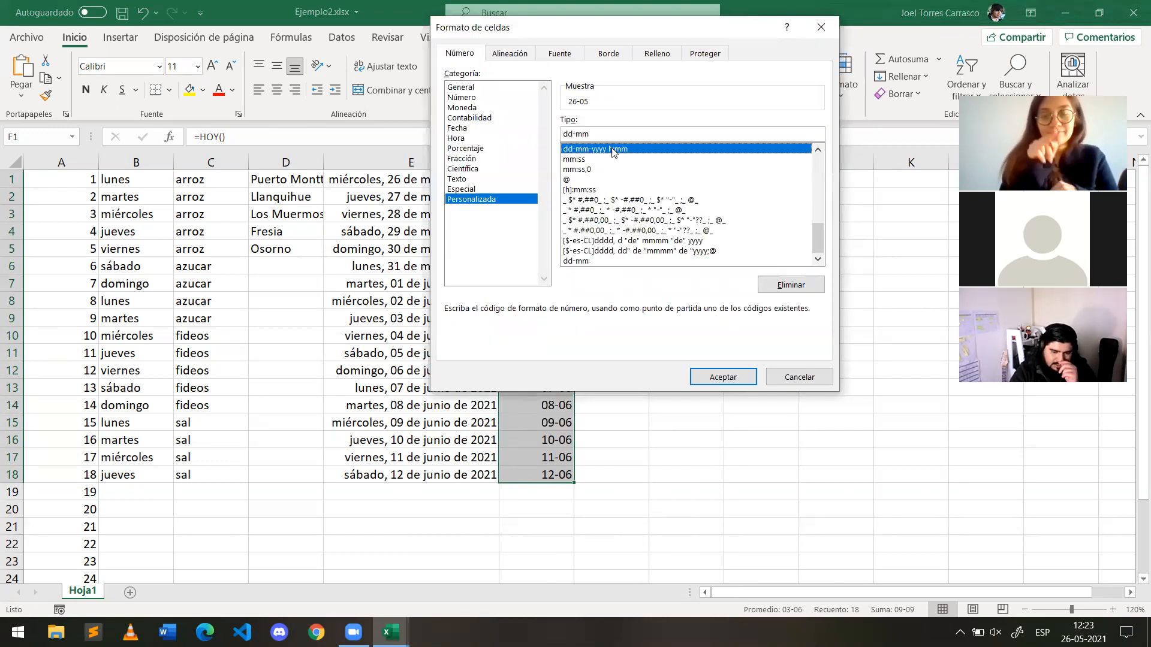
click(739, 378)
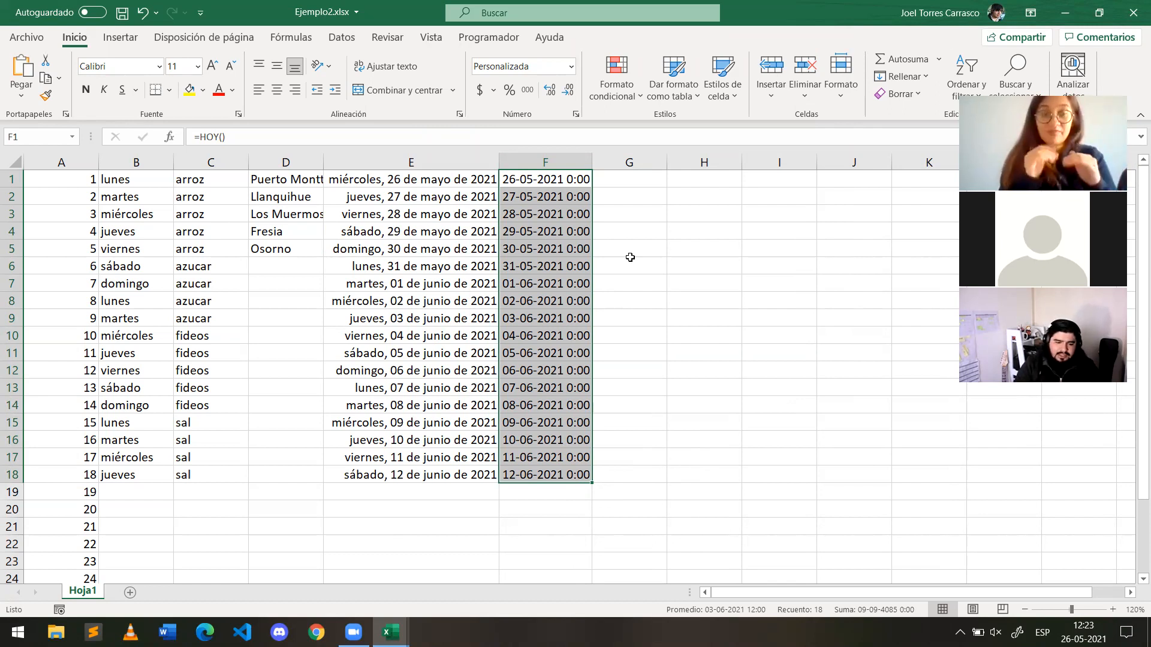
click(566, 180)
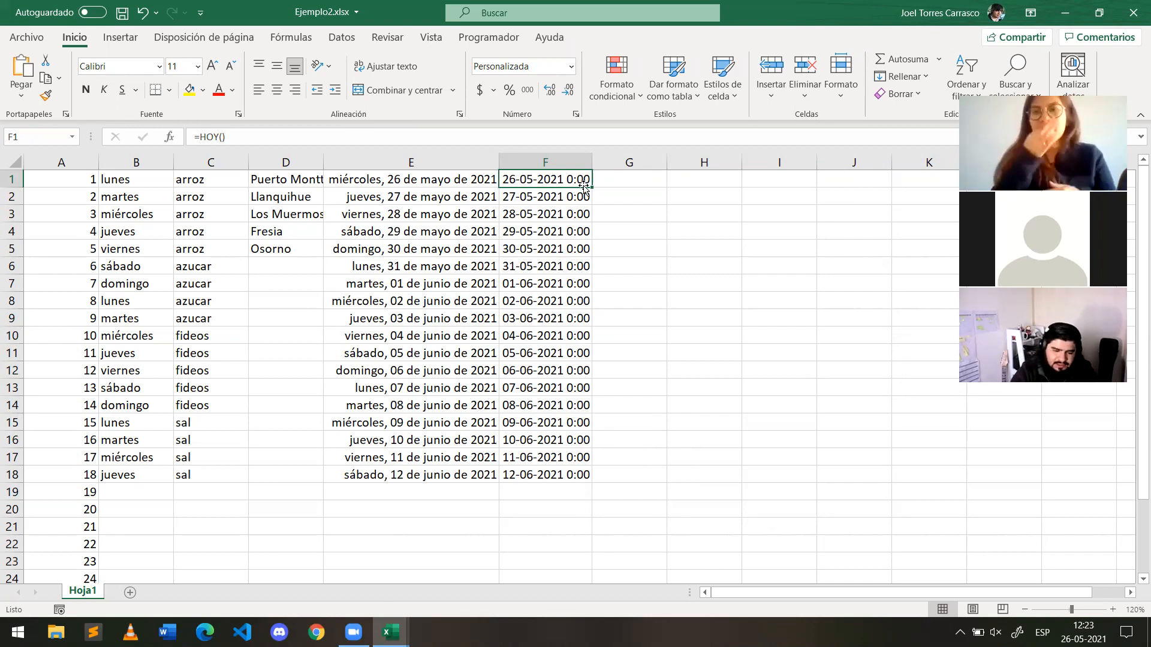
Step: Enter the date 26/05/2021 in G1 and fill the series of consecutive dates down to G18
click(624, 193)
click(625, 180)
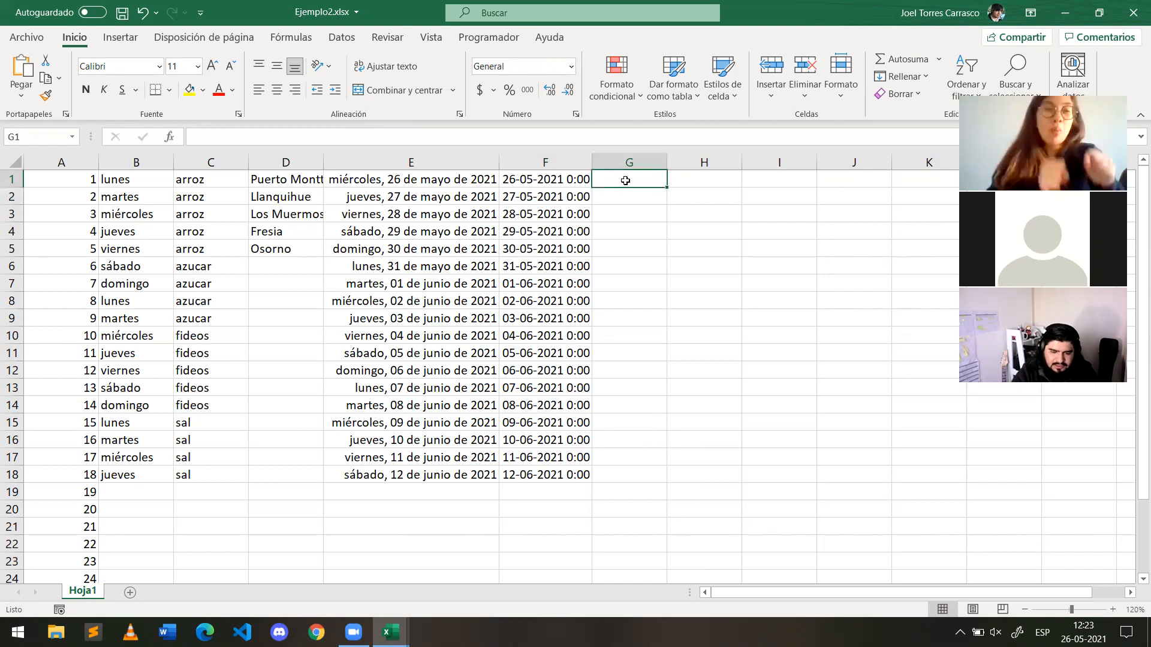
text(25)
key(BackSpace)
text(6/0)
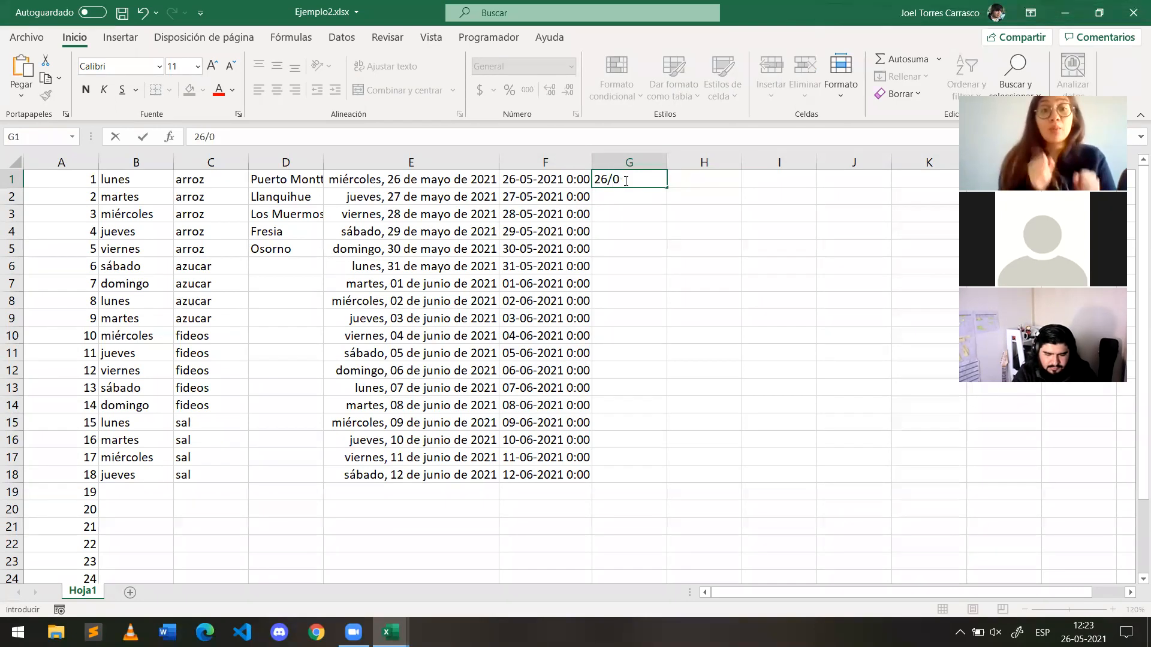
text(5/2021)
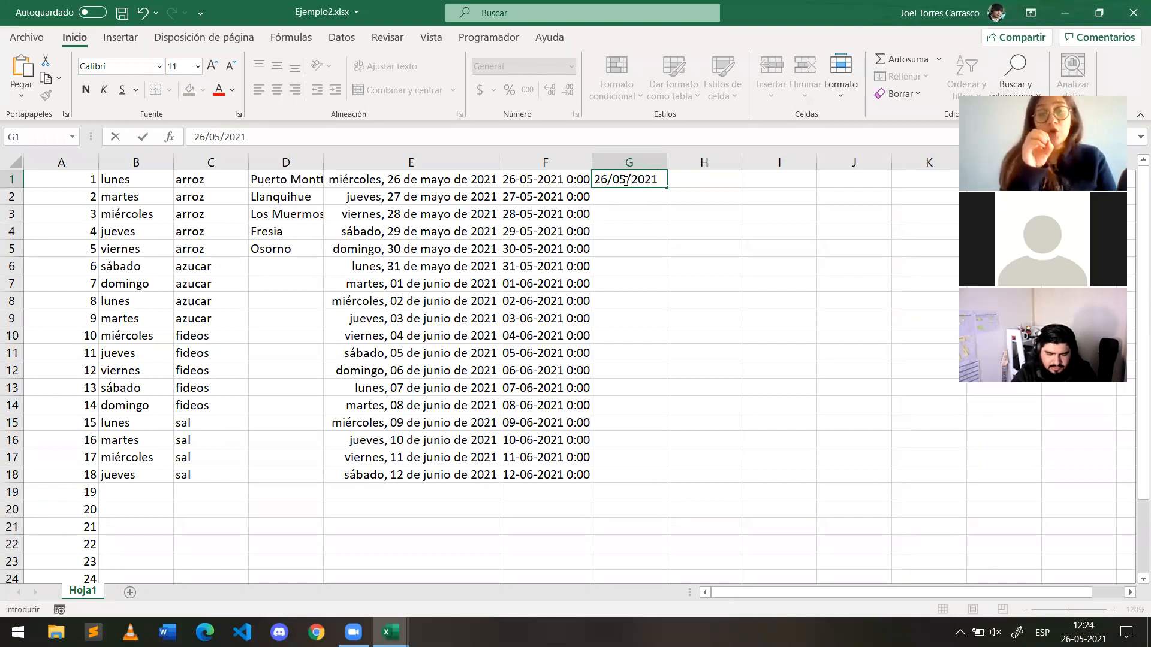
key(ctrl+Return)
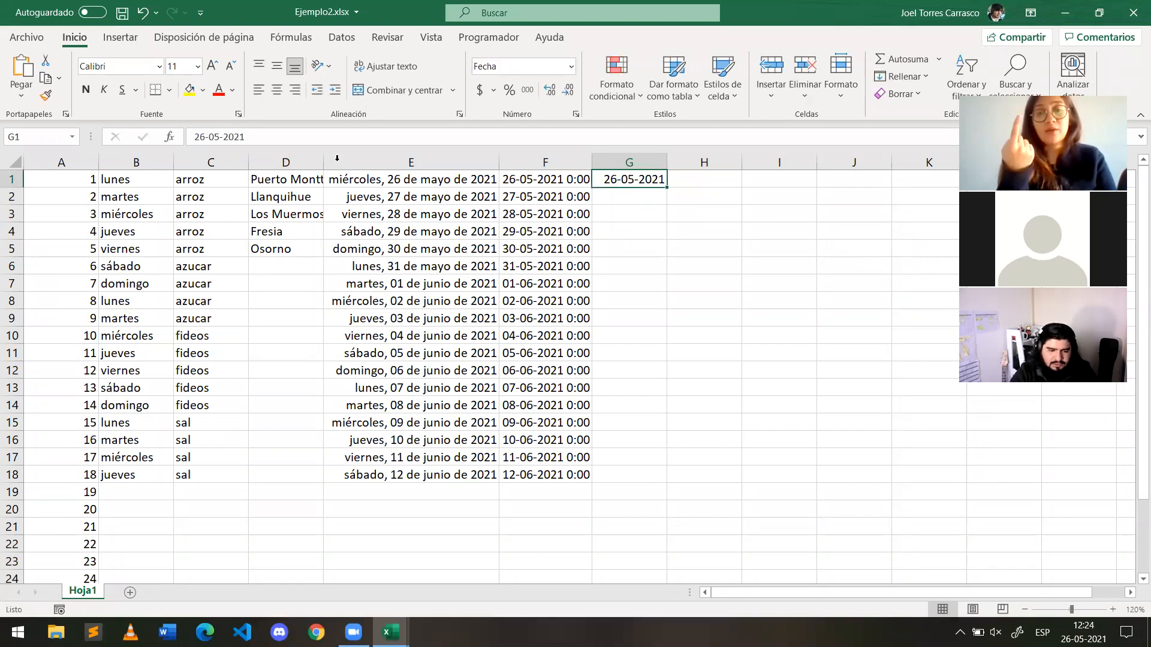
drag(666, 187, 657, 478)
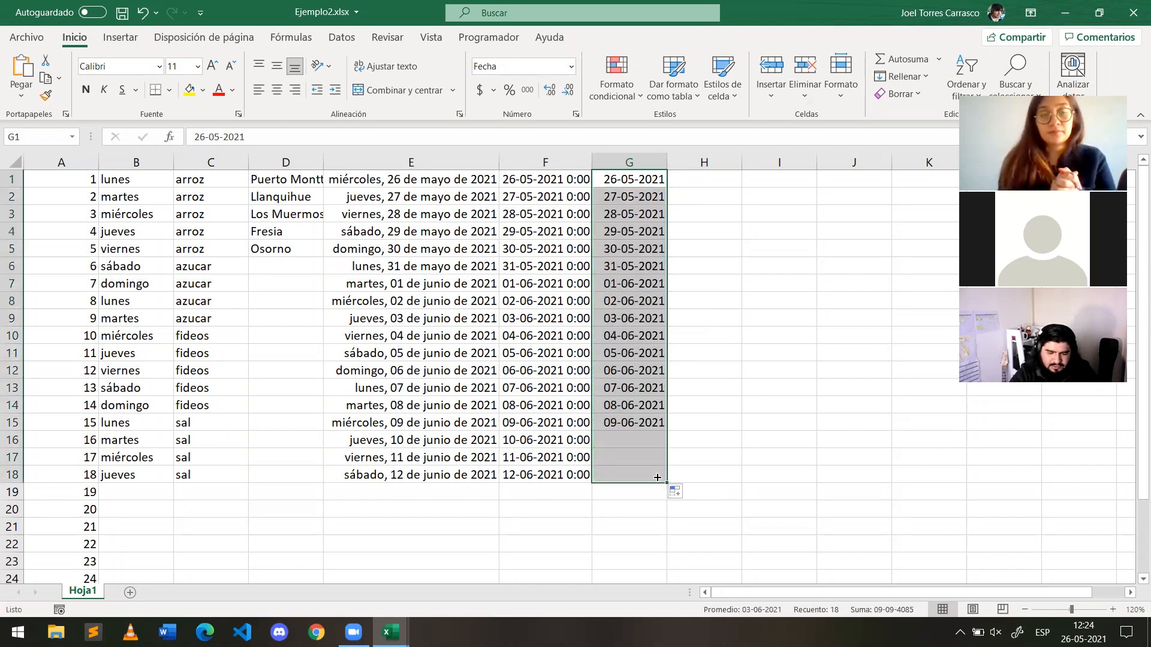
click(646, 393)
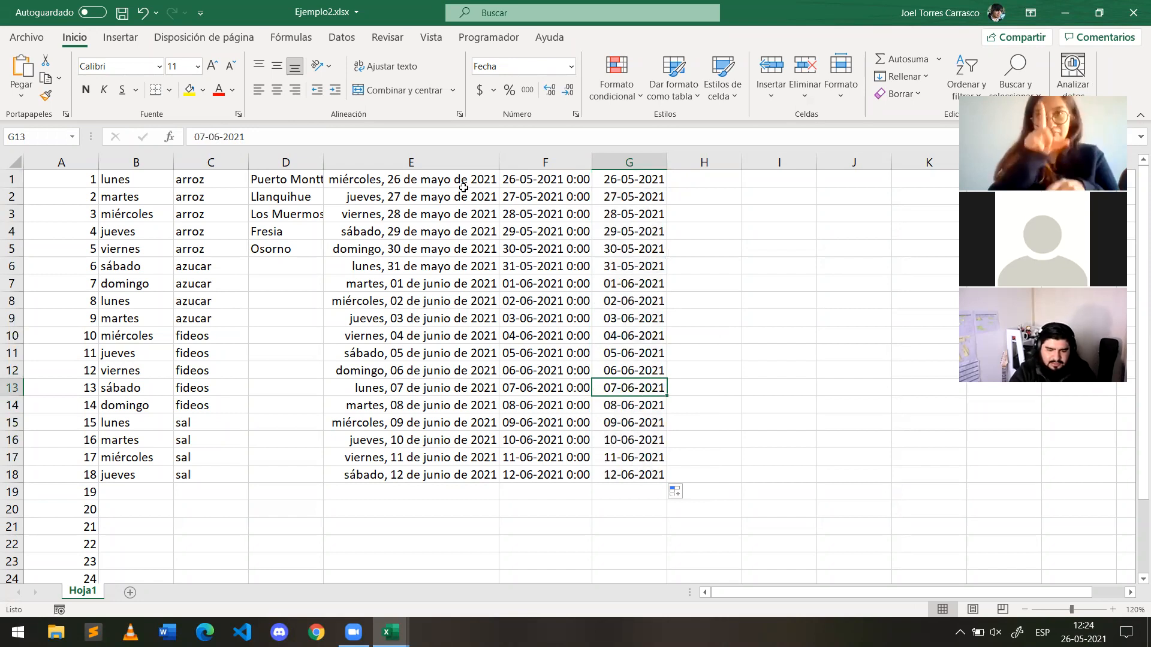
Step: Compare the content behind the date in E1 with the contents of column G, from G1 down to G18
click(435, 189)
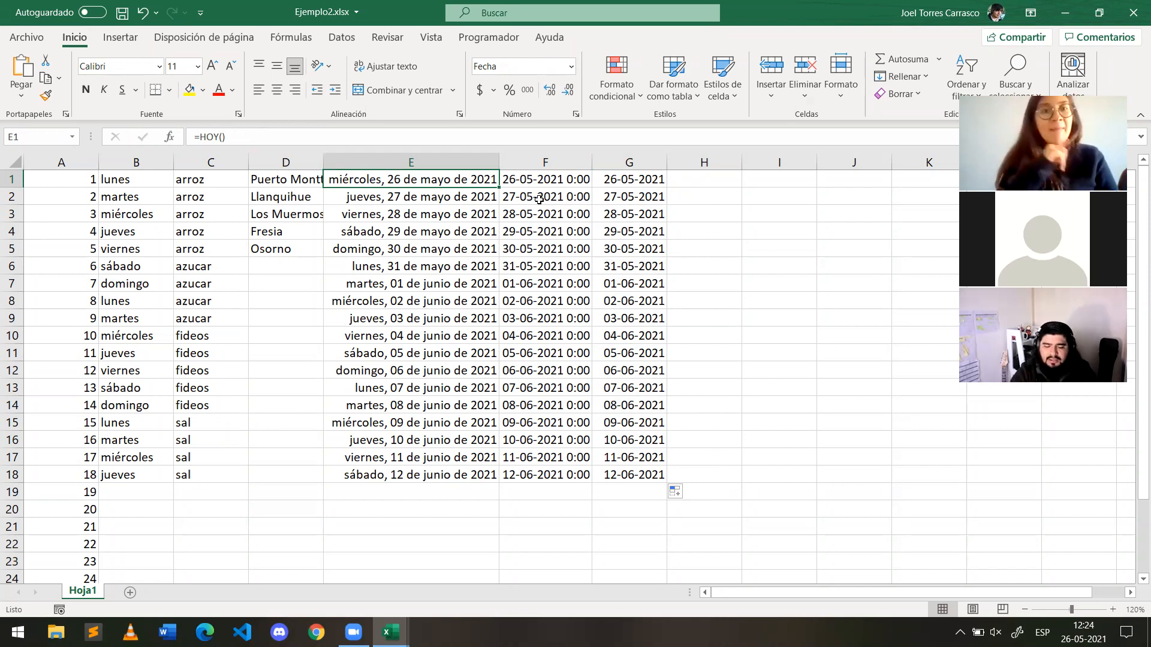
click(651, 177)
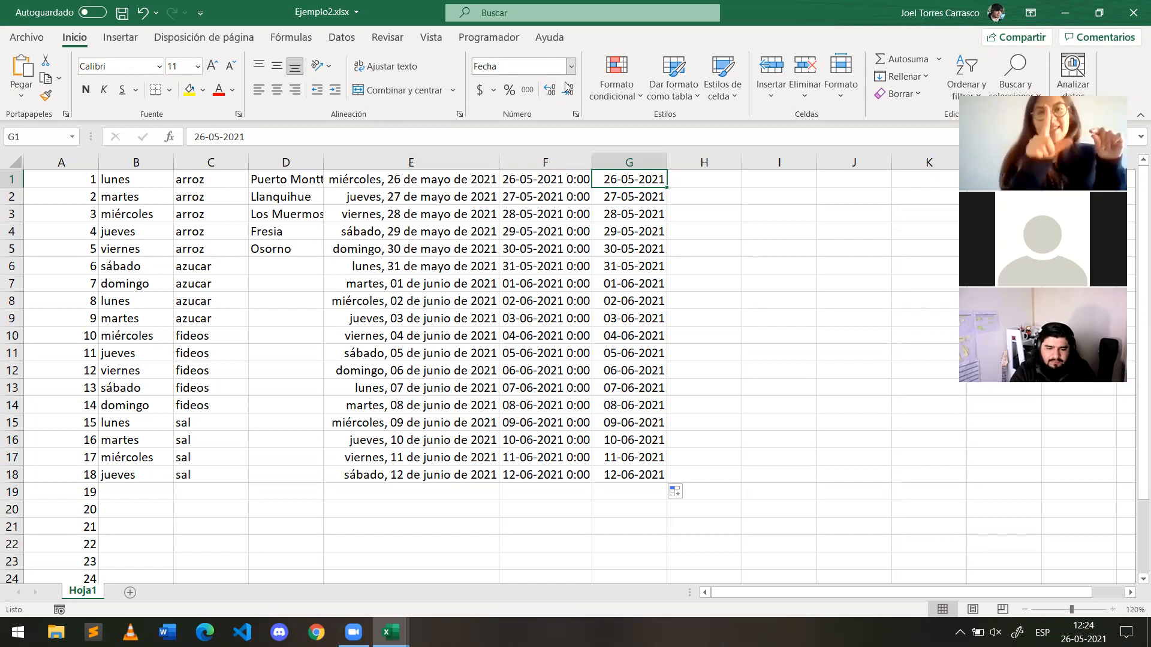
click(629, 200)
click(625, 252)
click(623, 317)
click(627, 406)
click(634, 469)
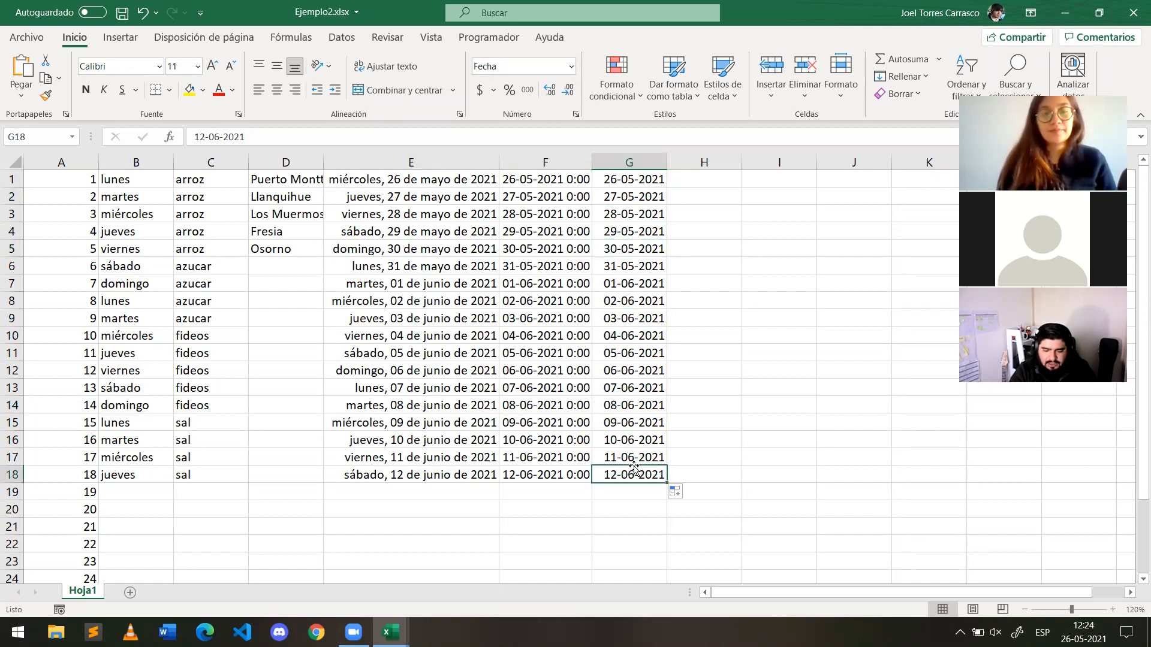
Step: Open the detailed number formats for G1:G18 and compare the long date types with the custom format codes
drag(634, 175, 634, 475)
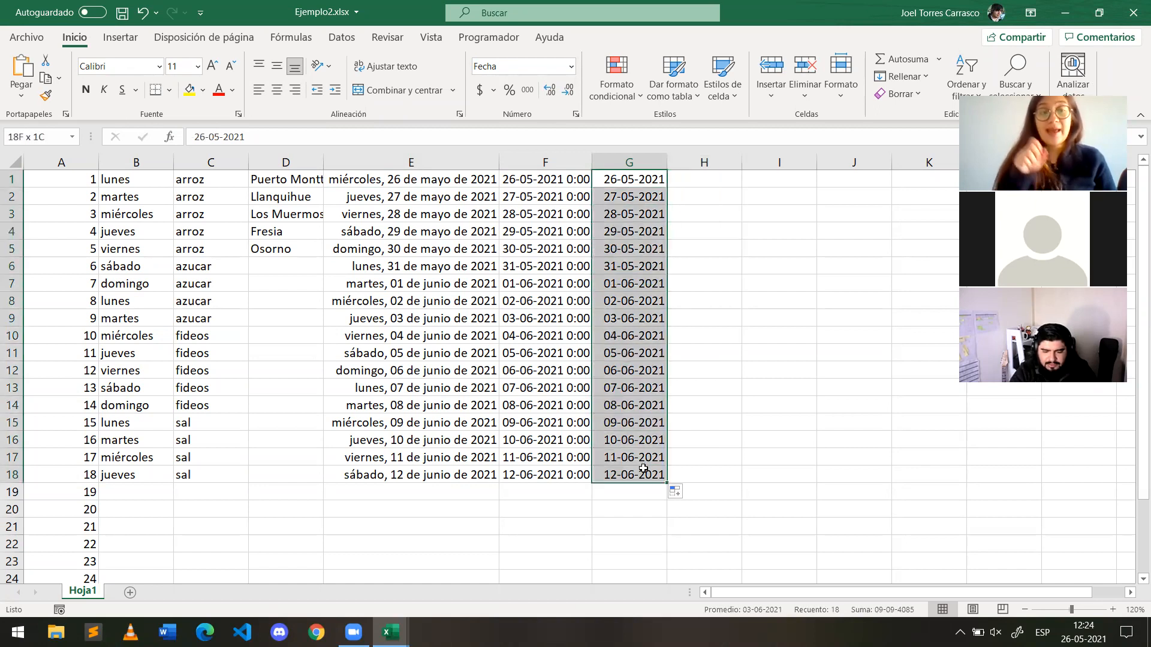
click(571, 66)
click(541, 453)
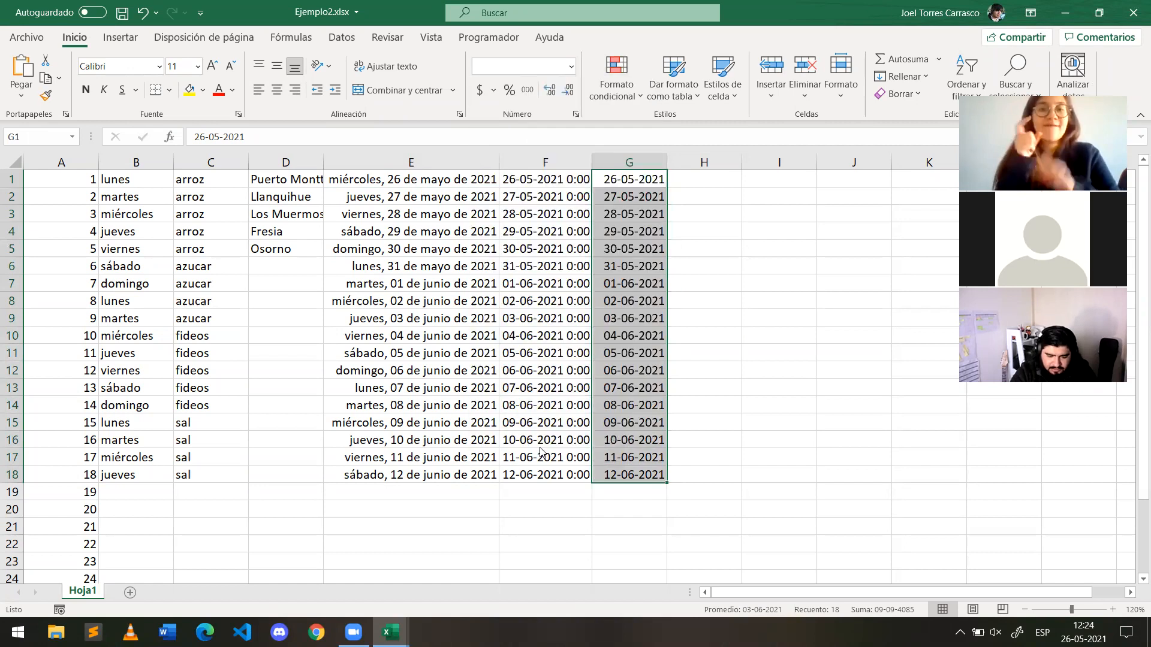
click(506, 200)
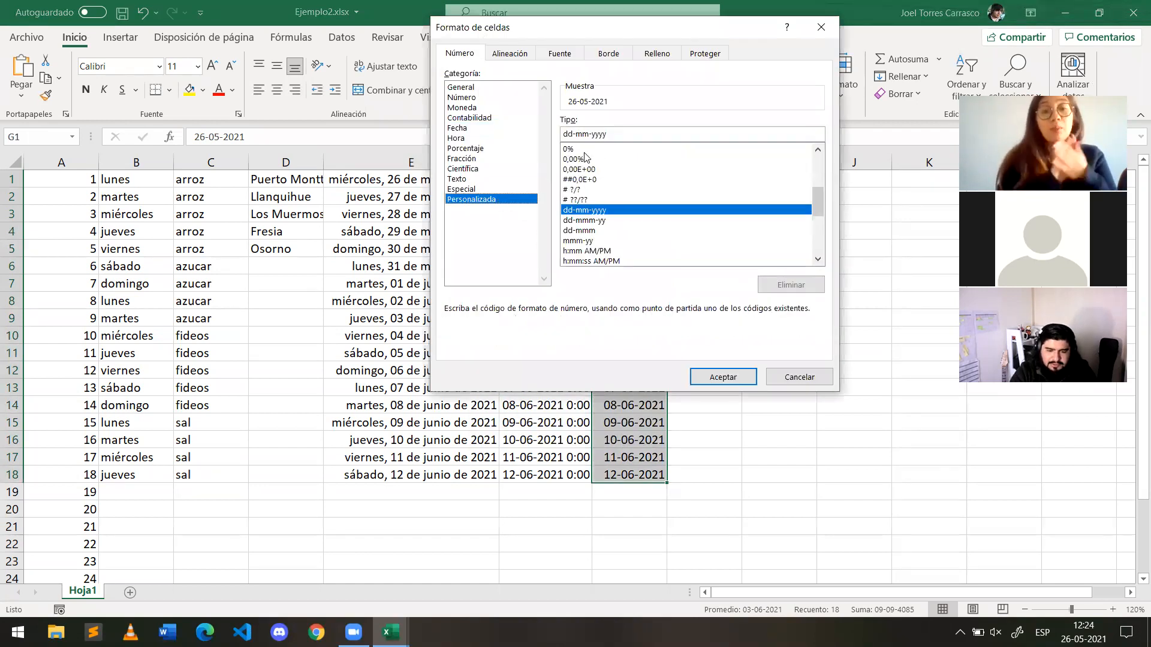
click(465, 128)
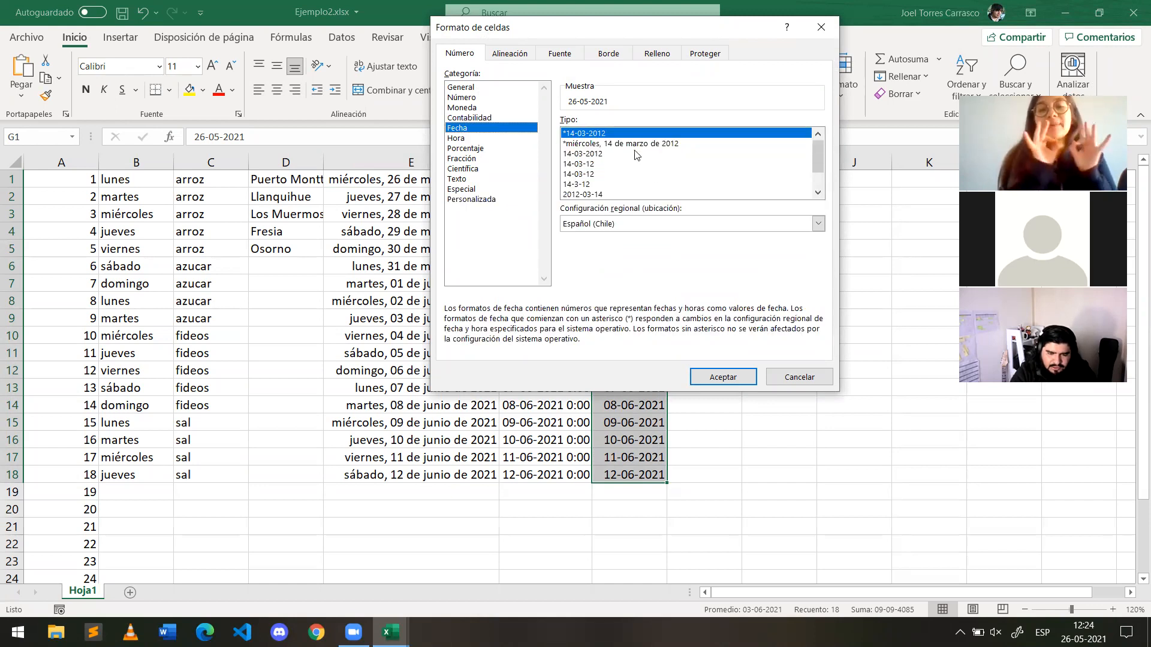
click(632, 144)
click(491, 199)
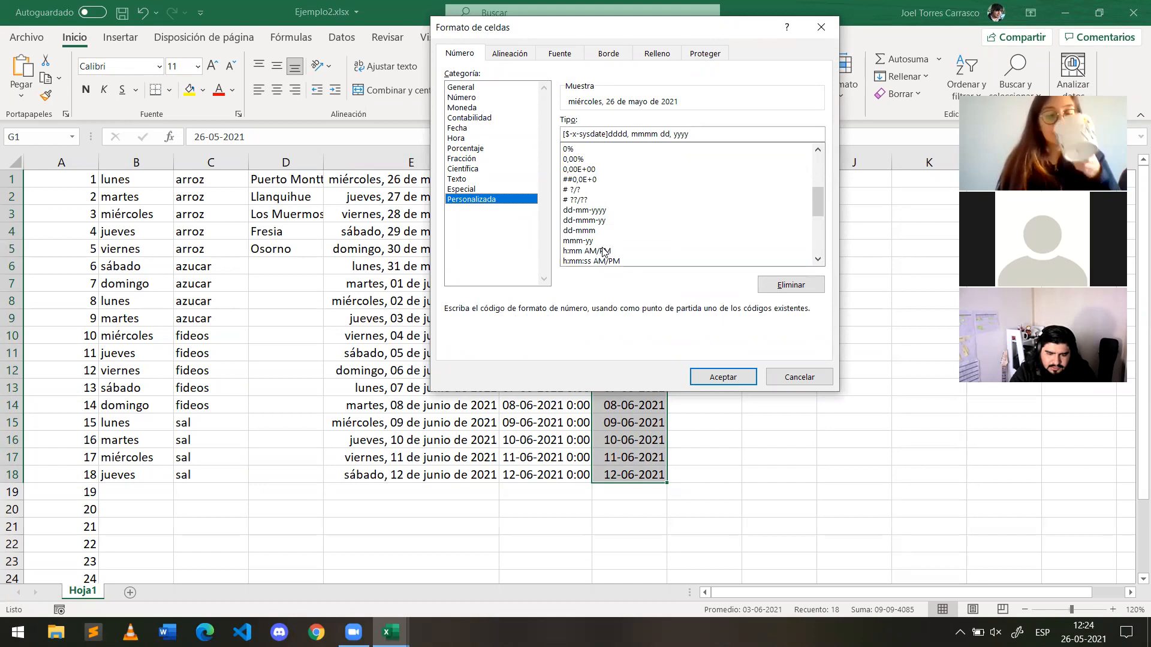
click(599, 220)
click(595, 211)
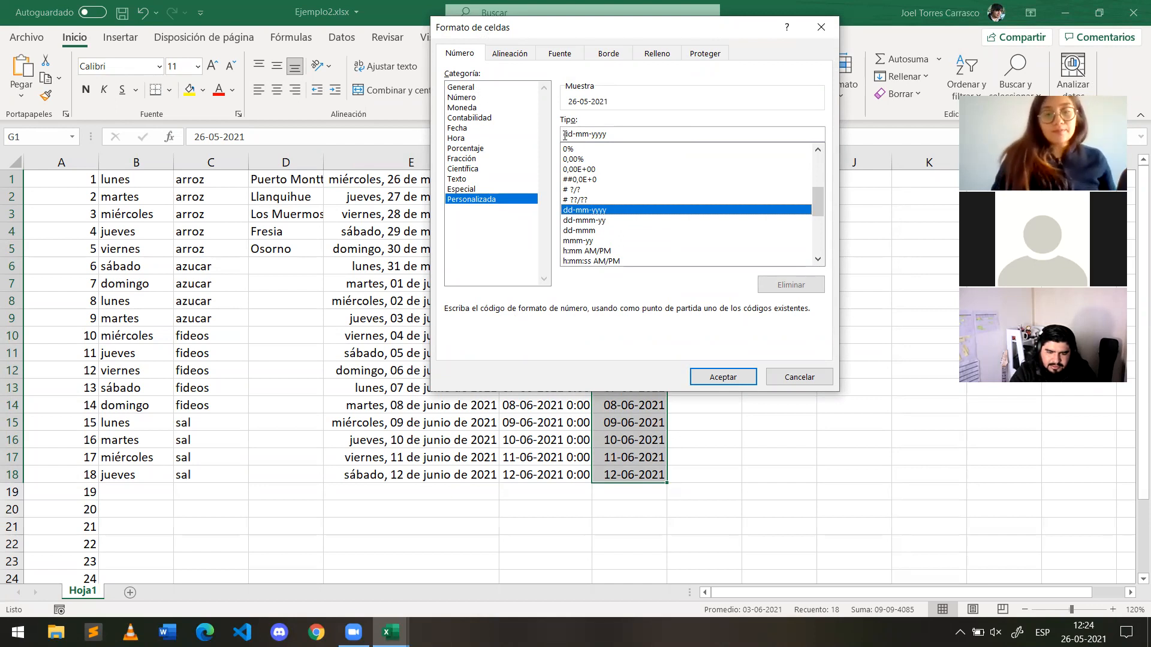
click(456, 138)
click(457, 128)
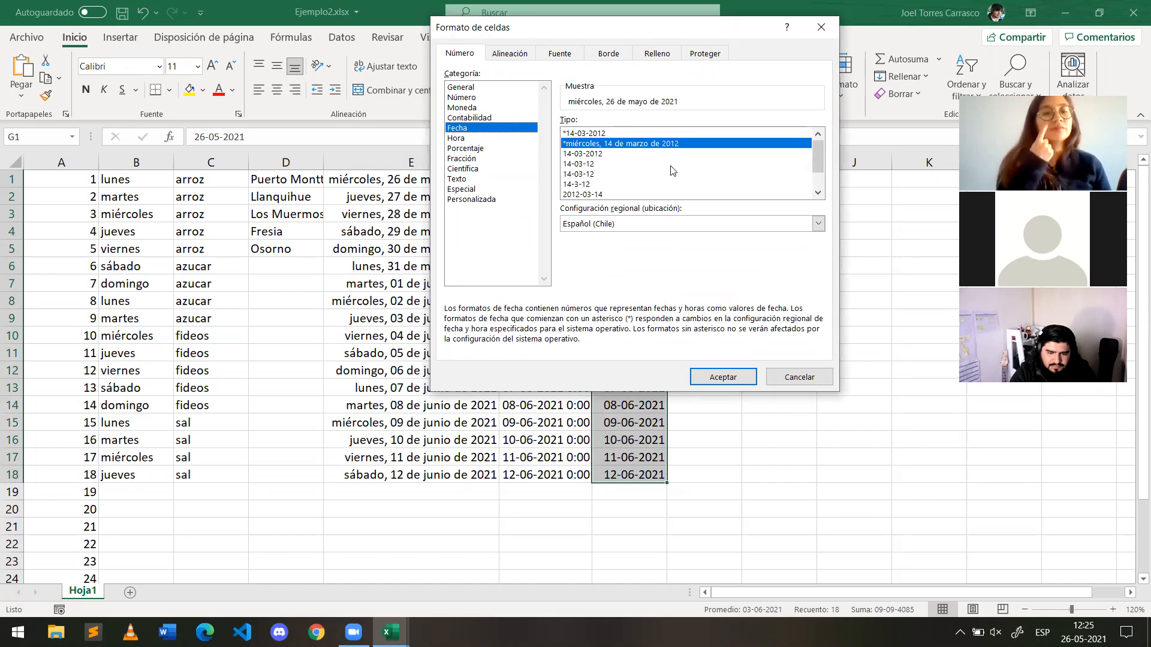
scroll(820, 163, down, 1)
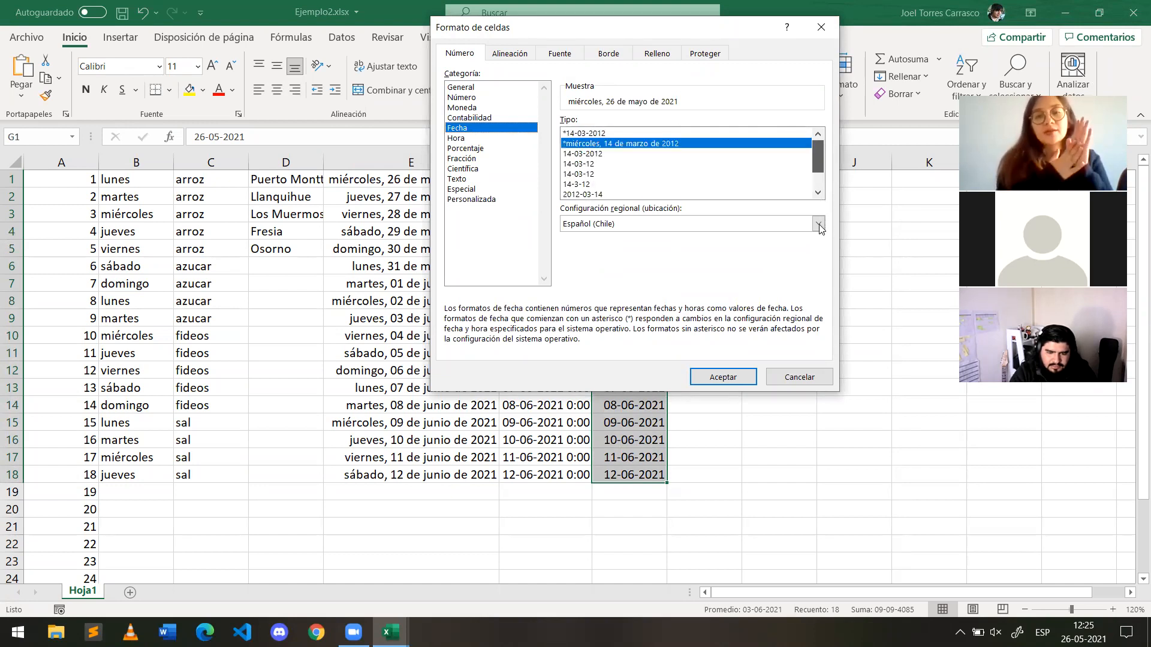
click(683, 175)
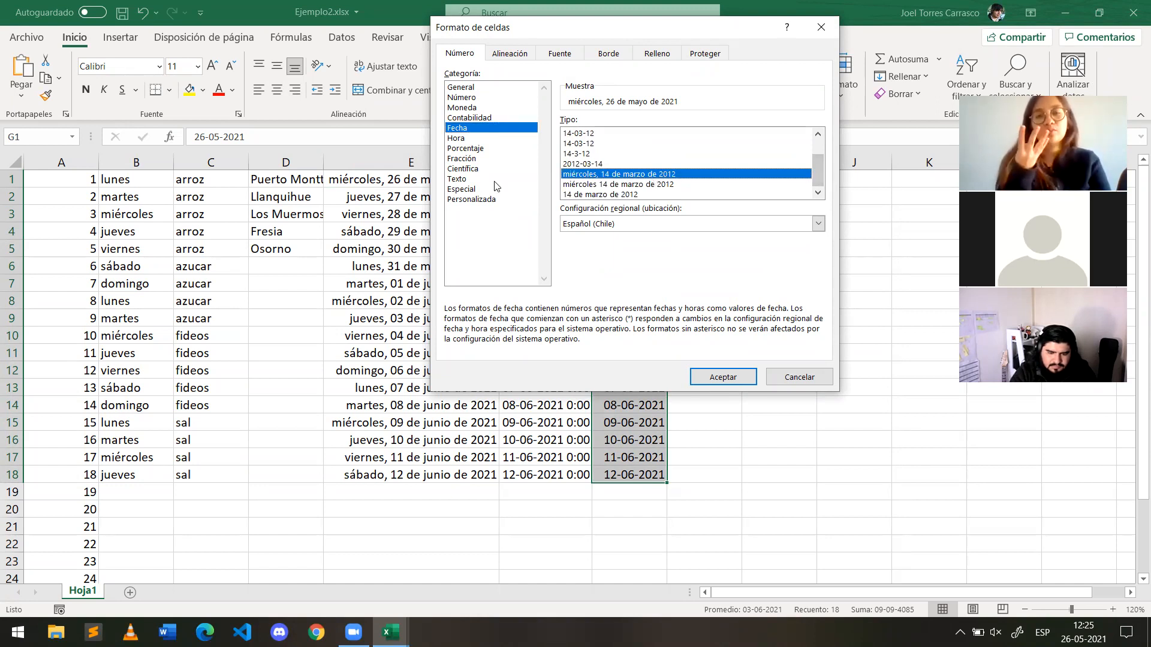
click(470, 190)
click(470, 200)
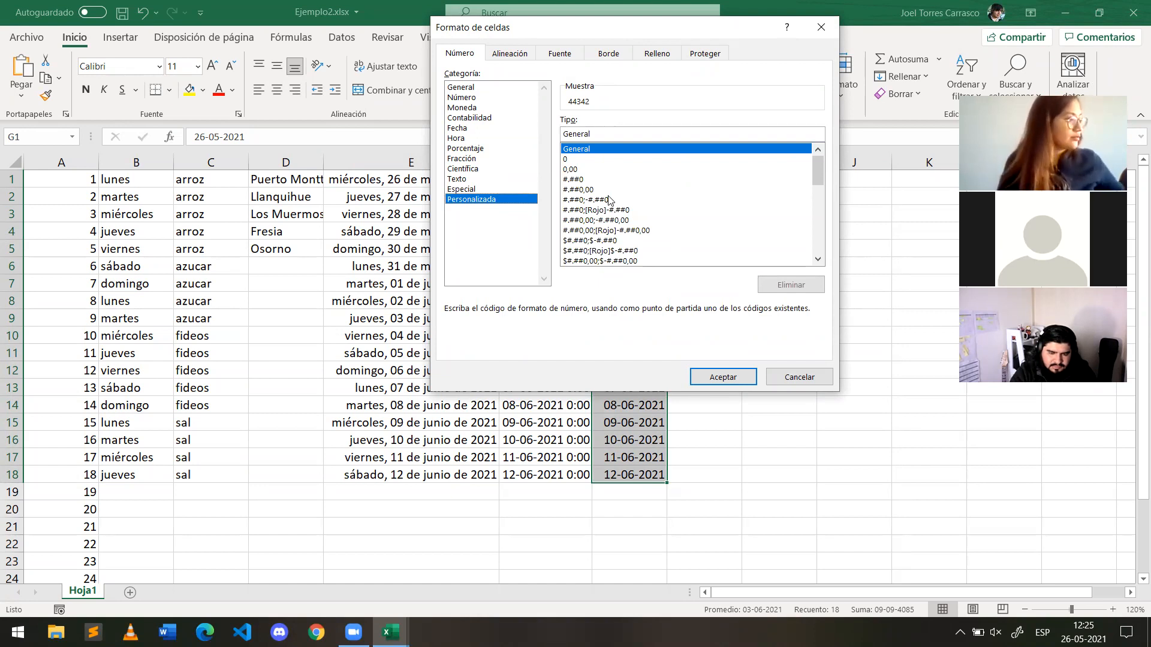
click(480, 90)
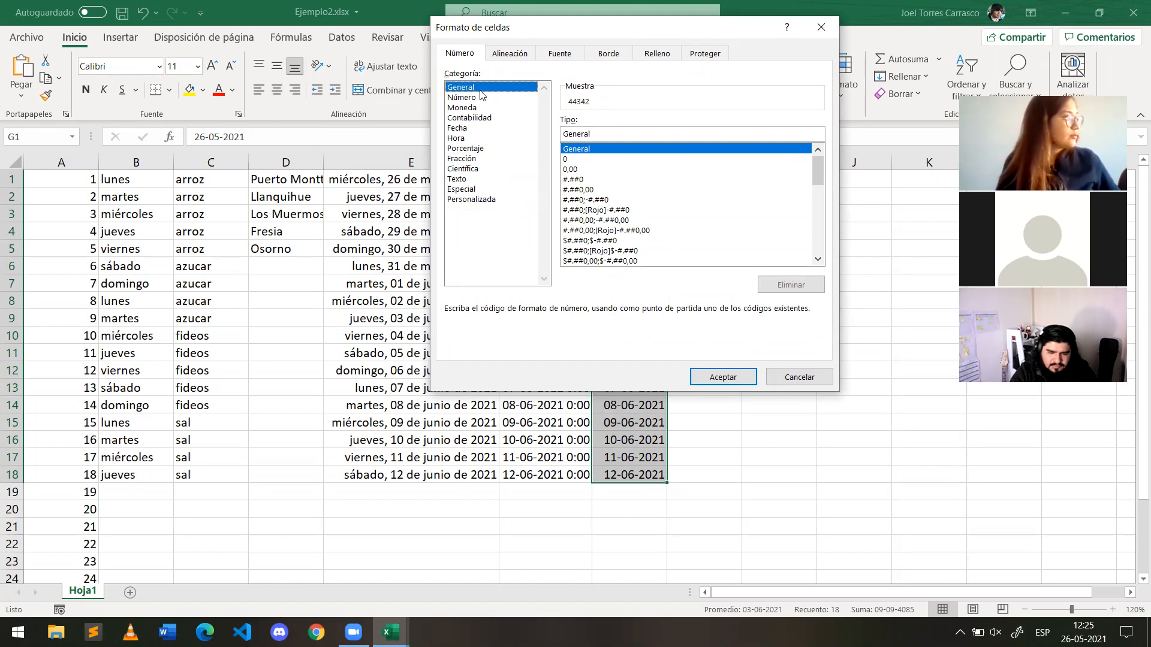
Step: Apply the custom number format [$-es-CL]dddd to G1:G18, shortened from the existing long-date code, so only the weekday name is shown
click(460, 127)
click(480, 200)
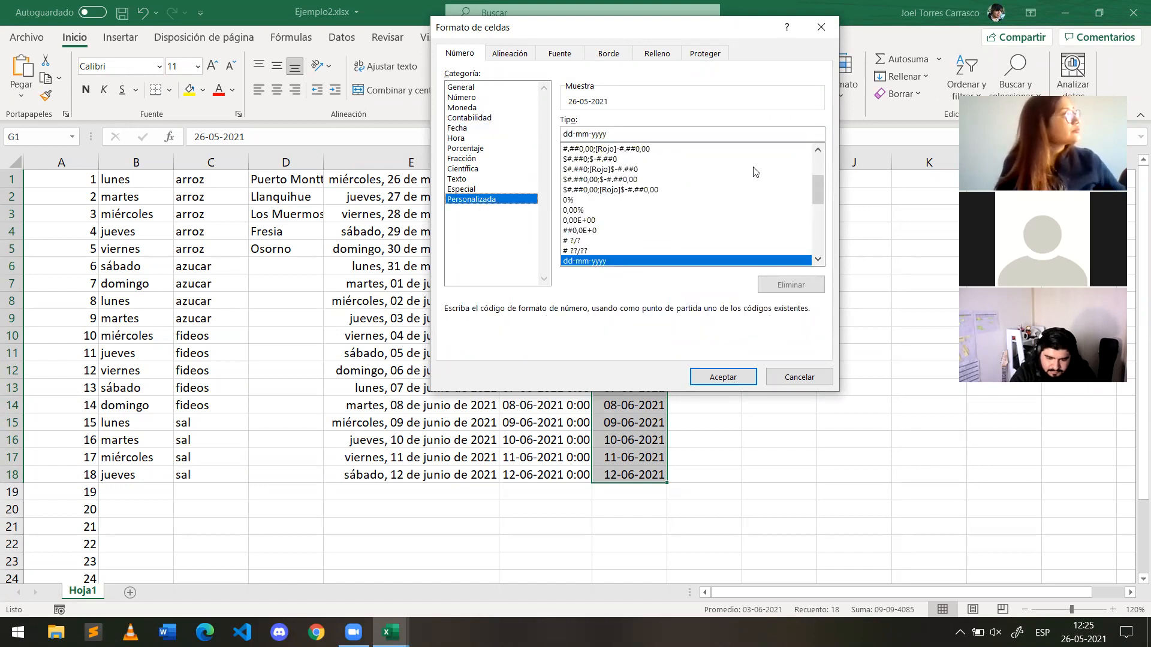
click(818, 150)
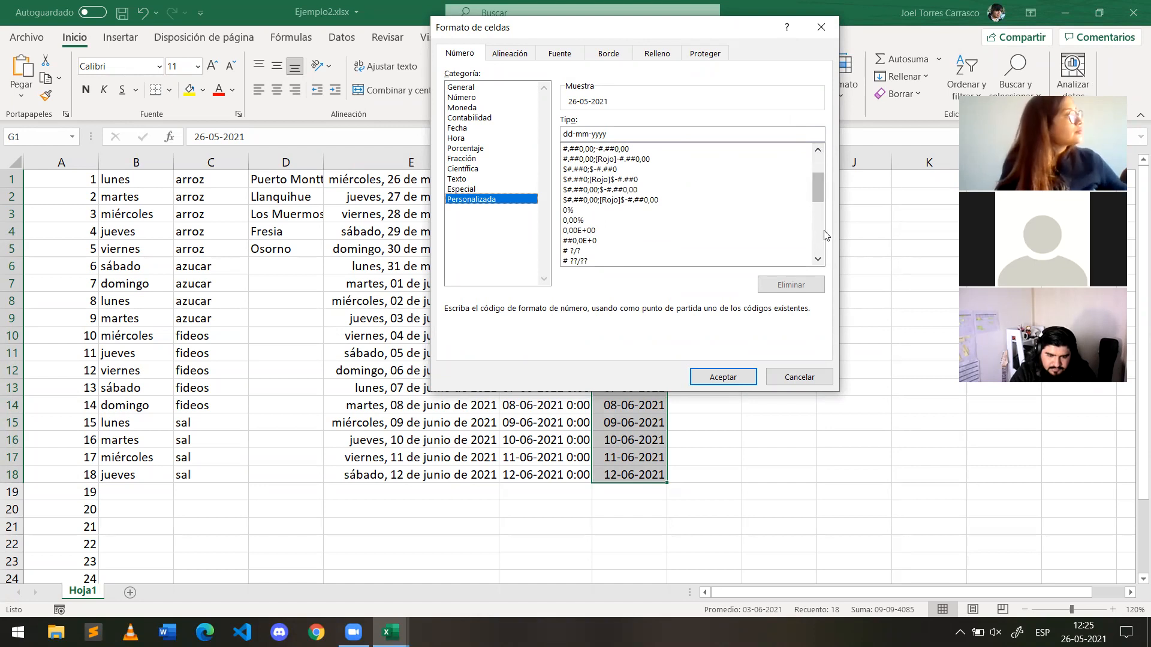
click(819, 259)
click(818, 259)
click(819, 260)
click(818, 259)
click(819, 260)
click(819, 259)
click(819, 259)
click(819, 260)
click(819, 260)
click(819, 260)
click(818, 260)
click(819, 259)
click(819, 259)
click(818, 259)
click(819, 260)
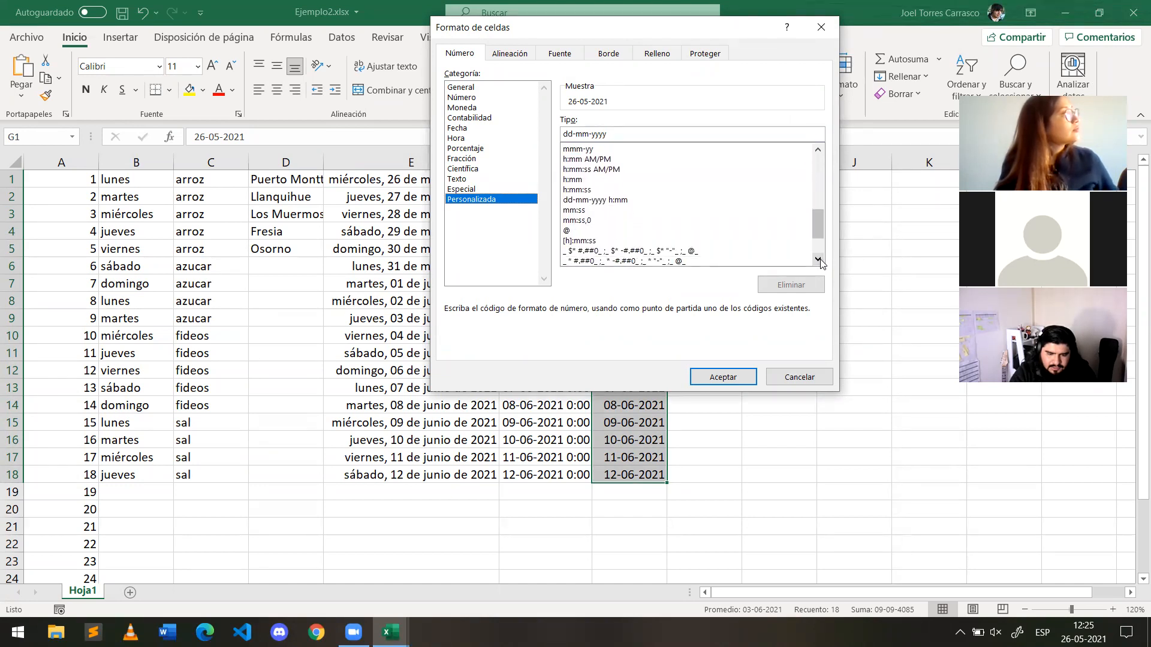
click(818, 259)
click(818, 259)
click(818, 260)
click(819, 259)
click(818, 259)
click(819, 259)
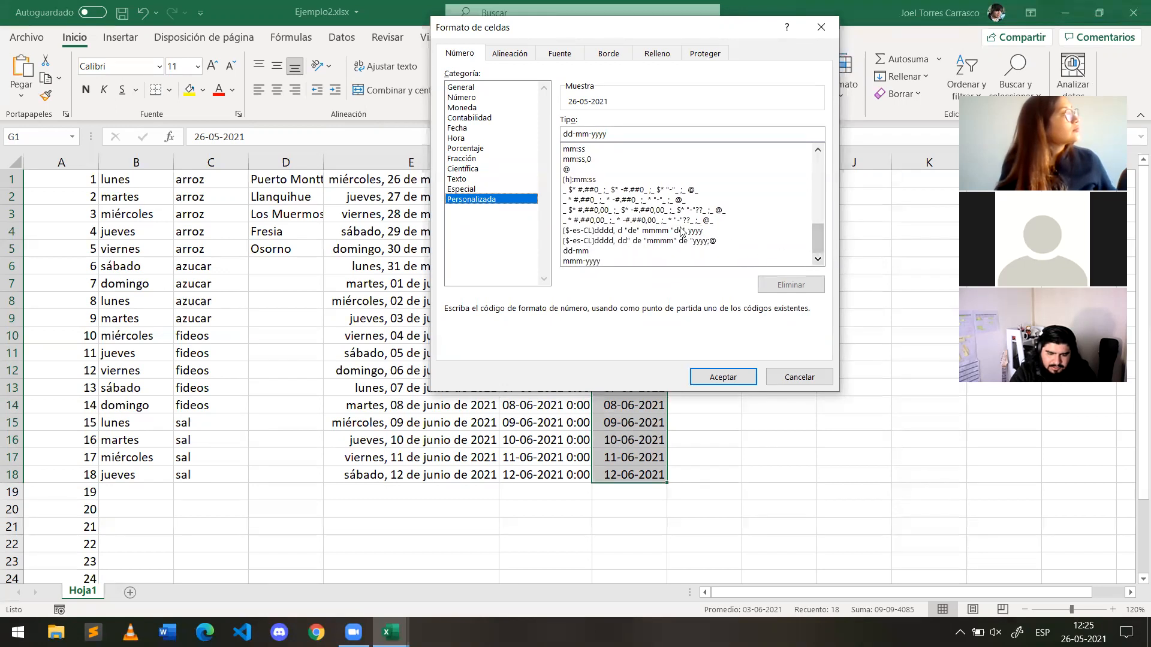
click(643, 233)
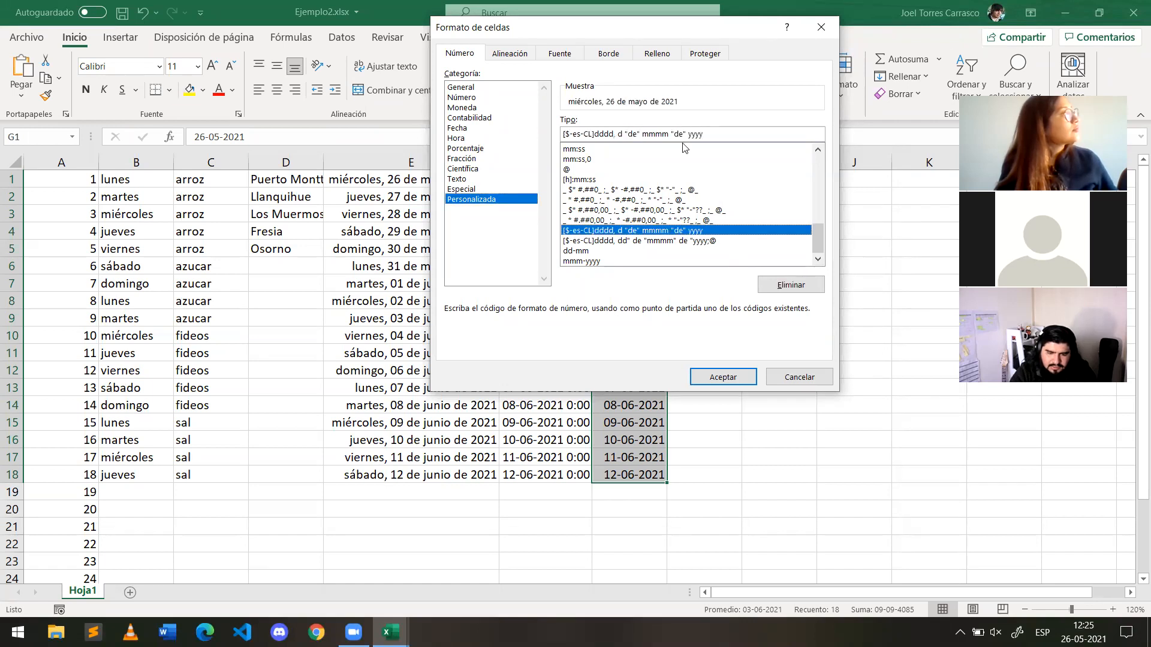
drag(729, 134, 613, 138)
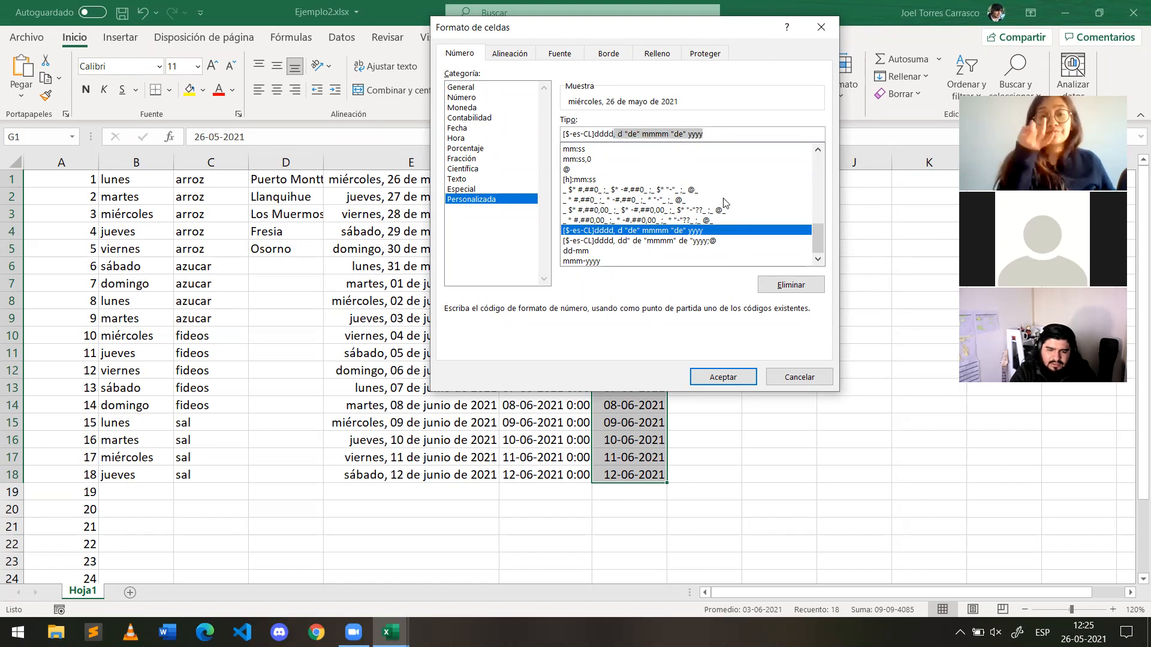
key(BackSpace)
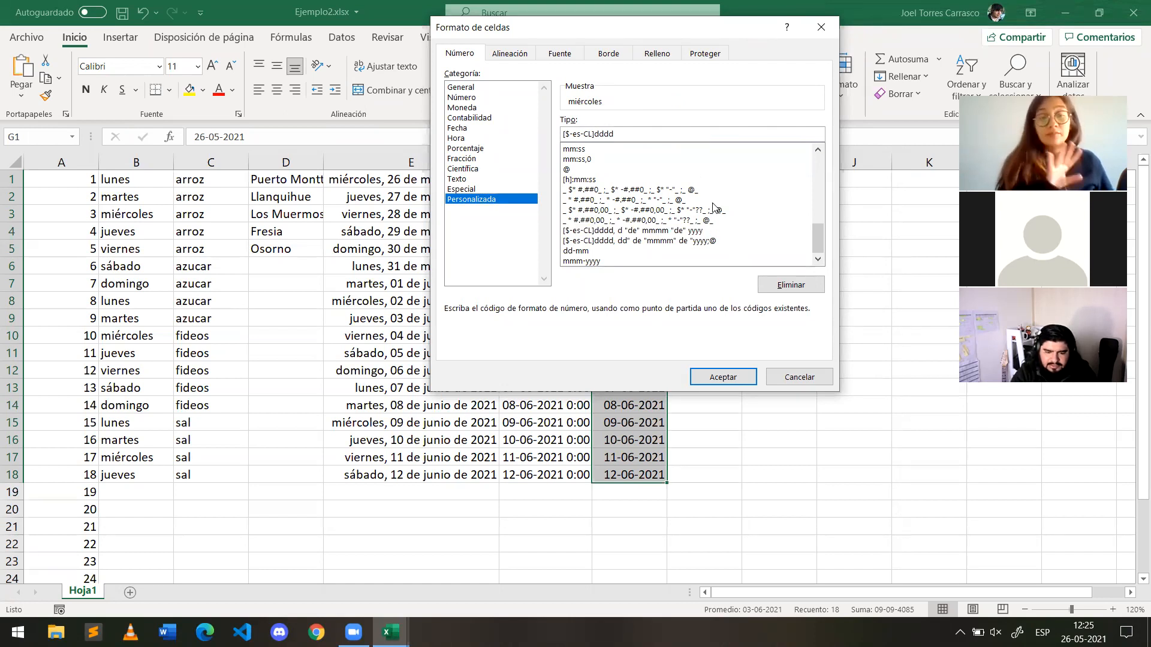
click(727, 375)
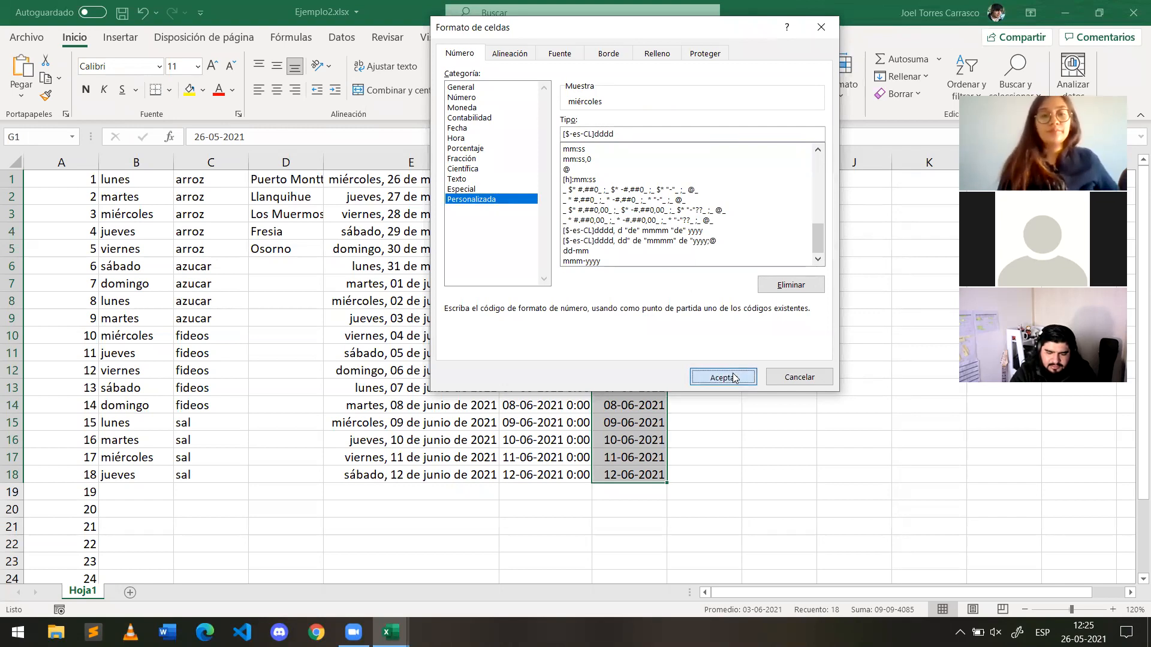
click(716, 389)
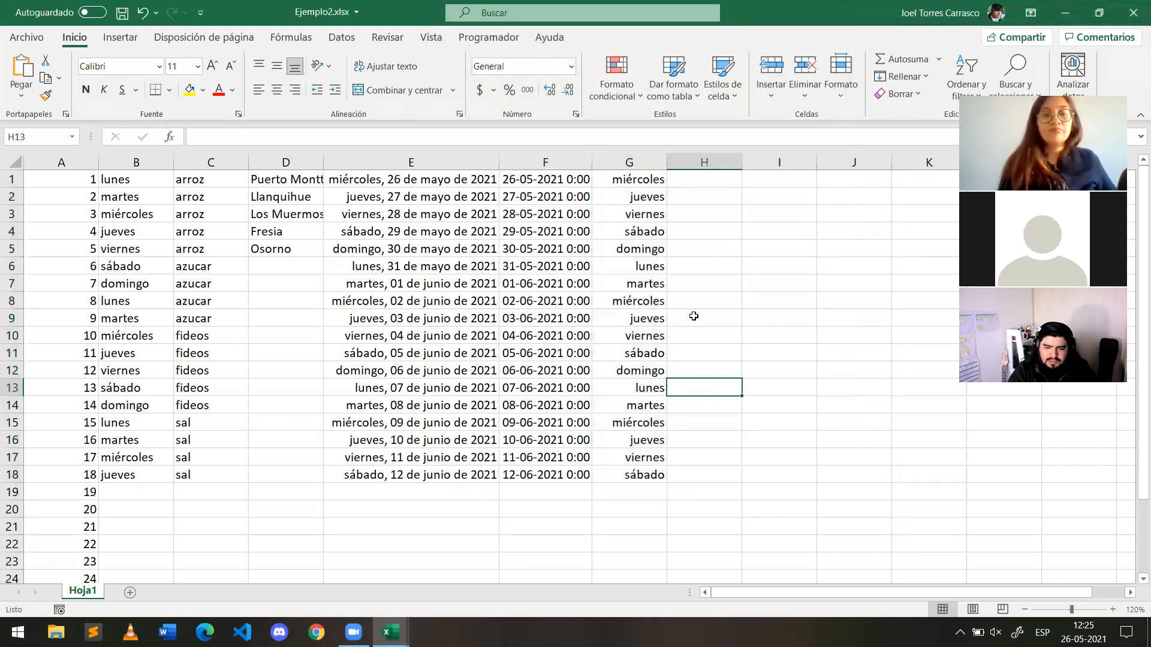
Step: Examine the contents behind the weekday names in G1 and G18 and compare them with E1 and F1
click(640, 178)
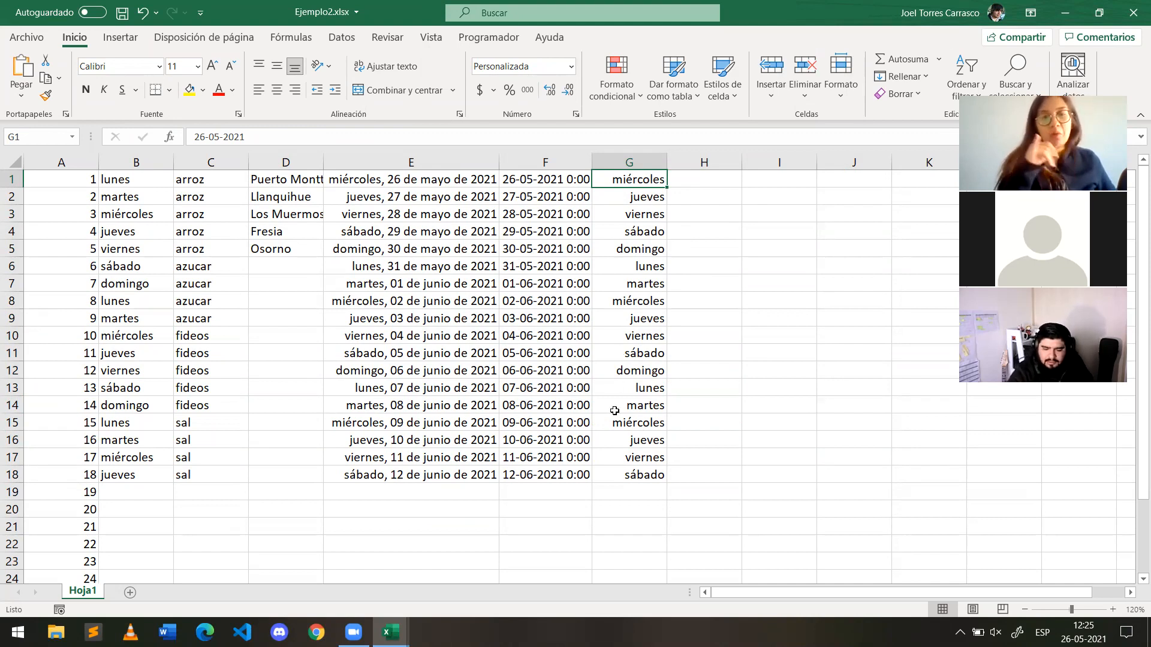
click(641, 470)
click(675, 443)
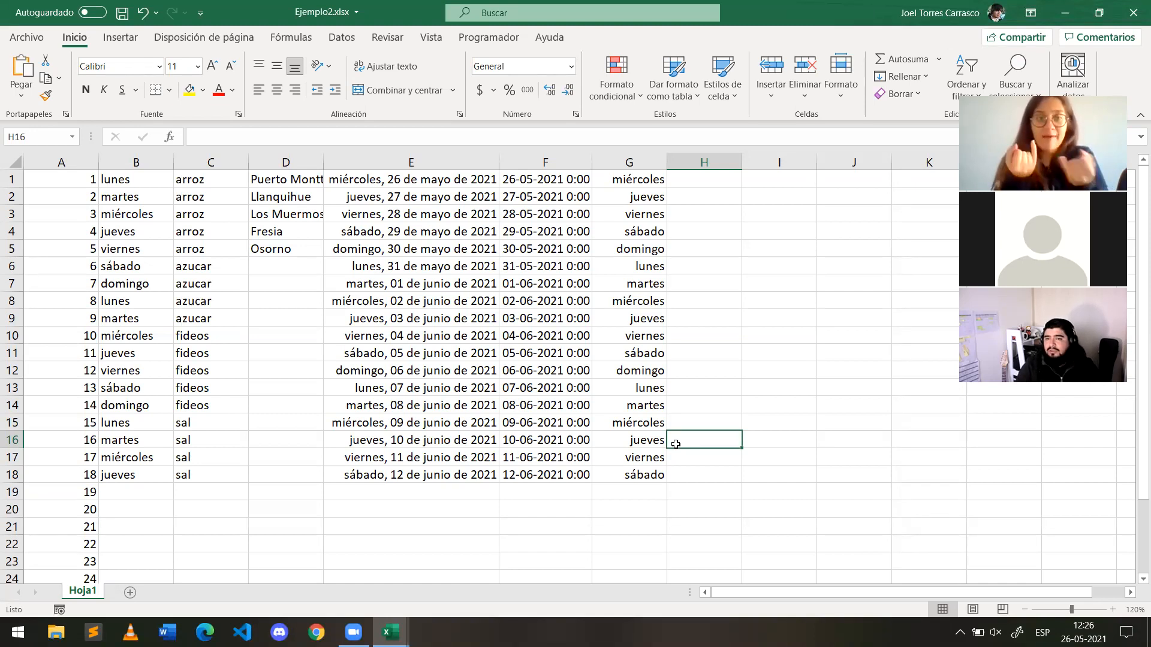
click(436, 179)
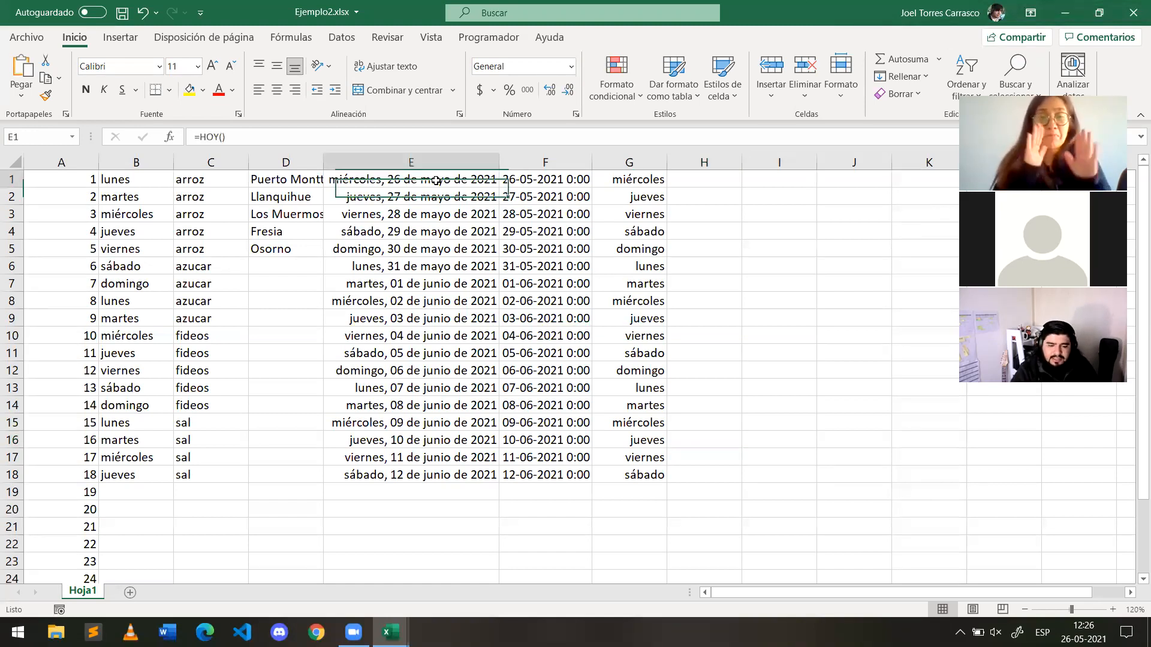
click(523, 180)
click(636, 181)
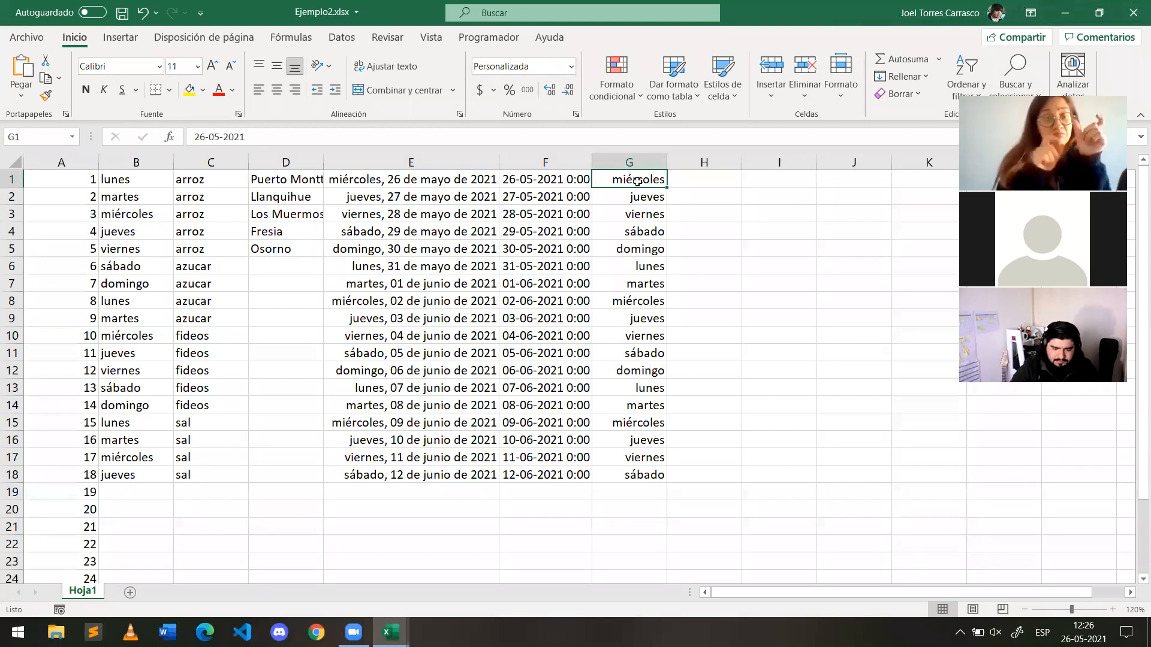
Step: Review the predefined number formats available for the empty cell H1, from General to Texto
click(683, 181)
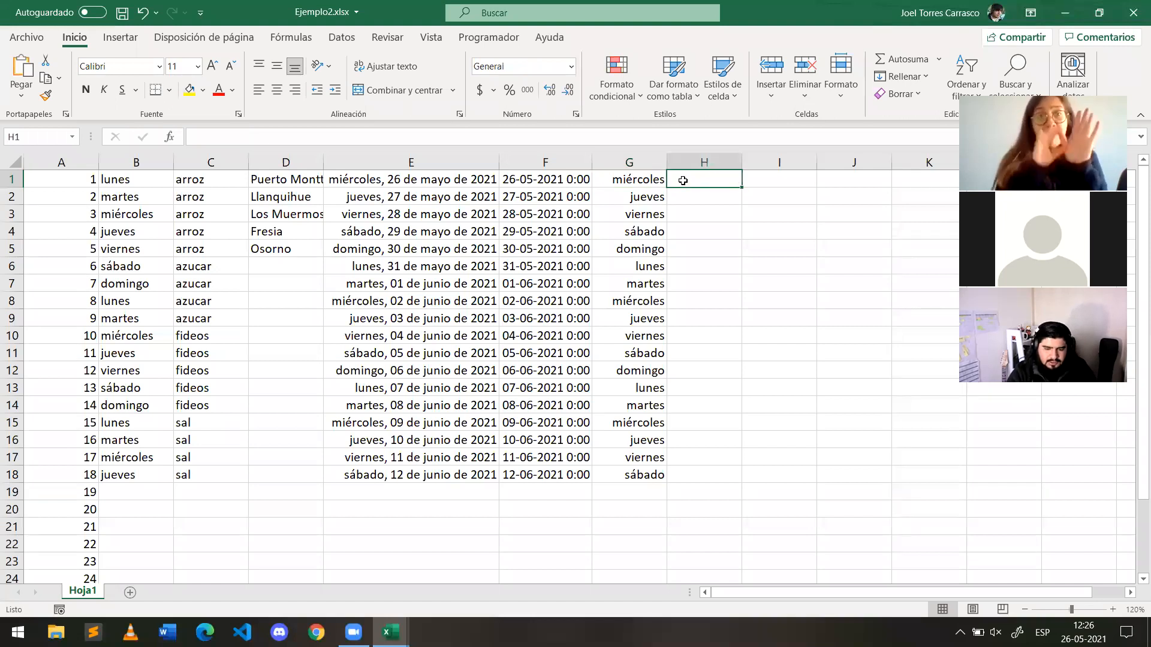
click(569, 67)
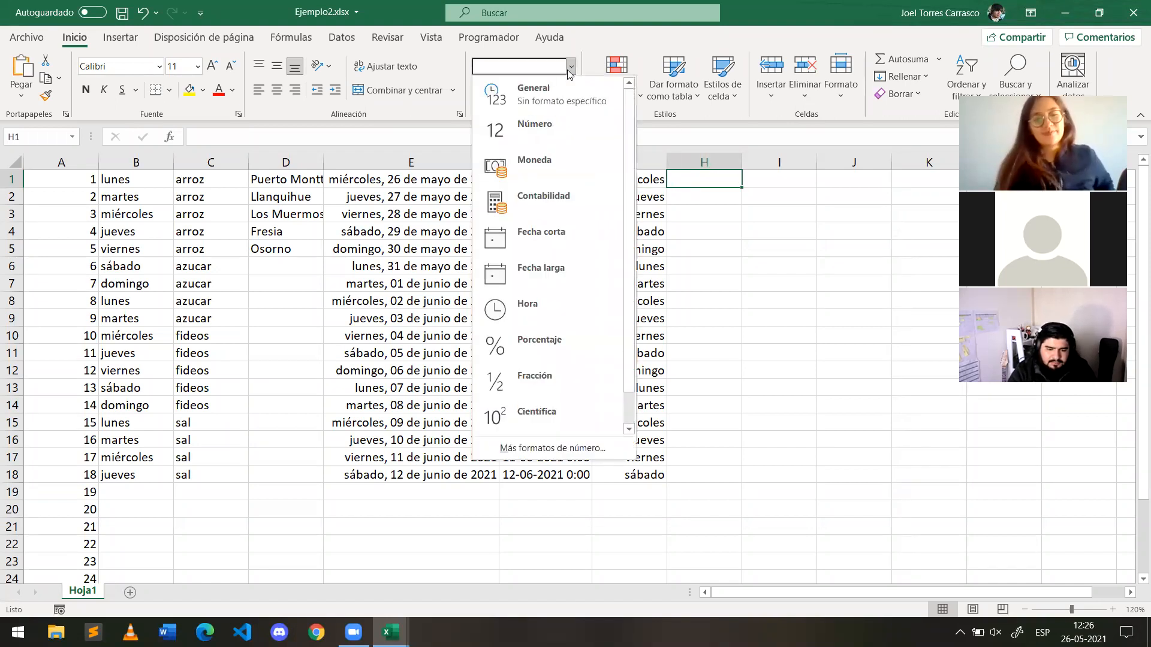
scroll(593, 270, down, 1)
scroll(595, 275, up, 1)
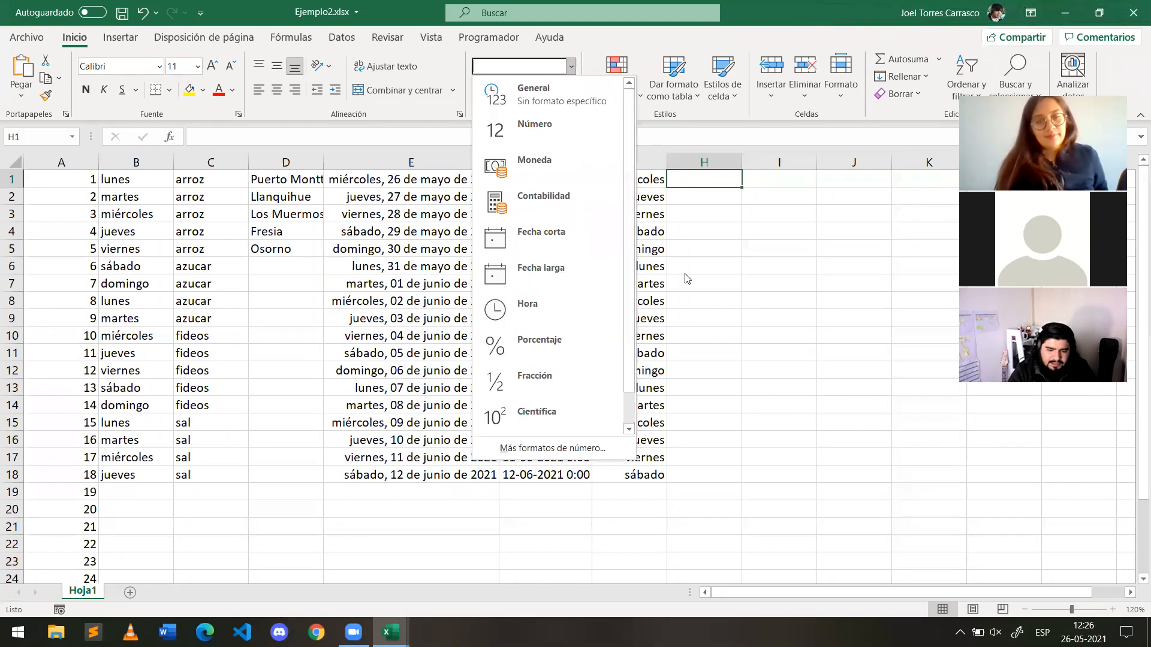
scroll(546, 235, down, 1)
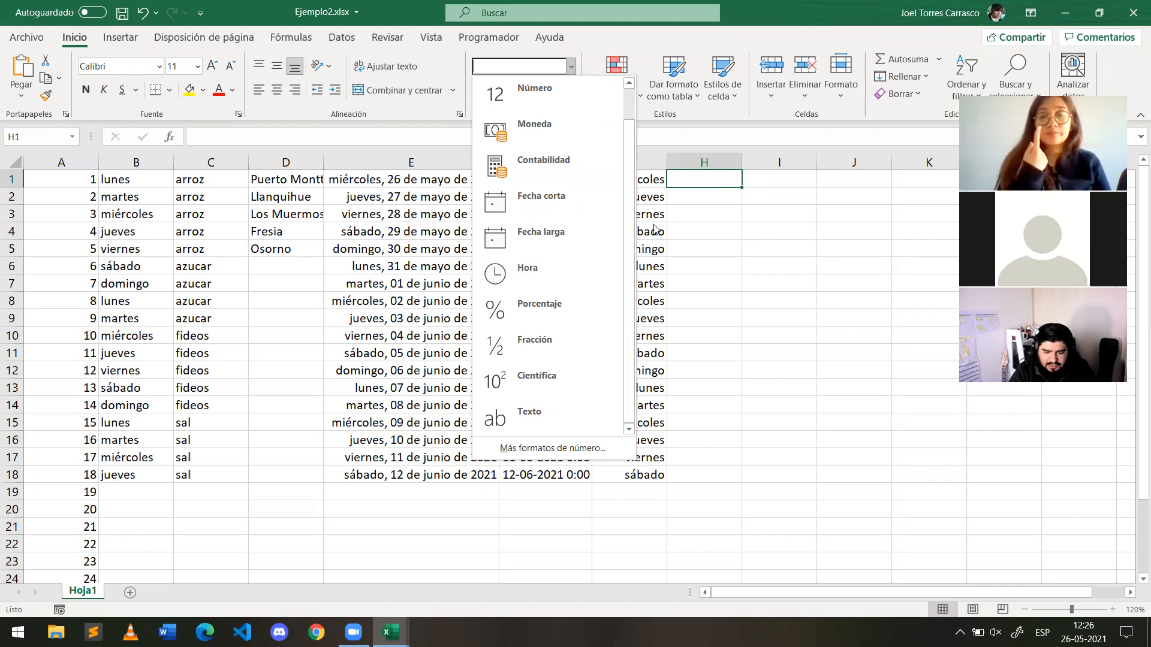
click(699, 193)
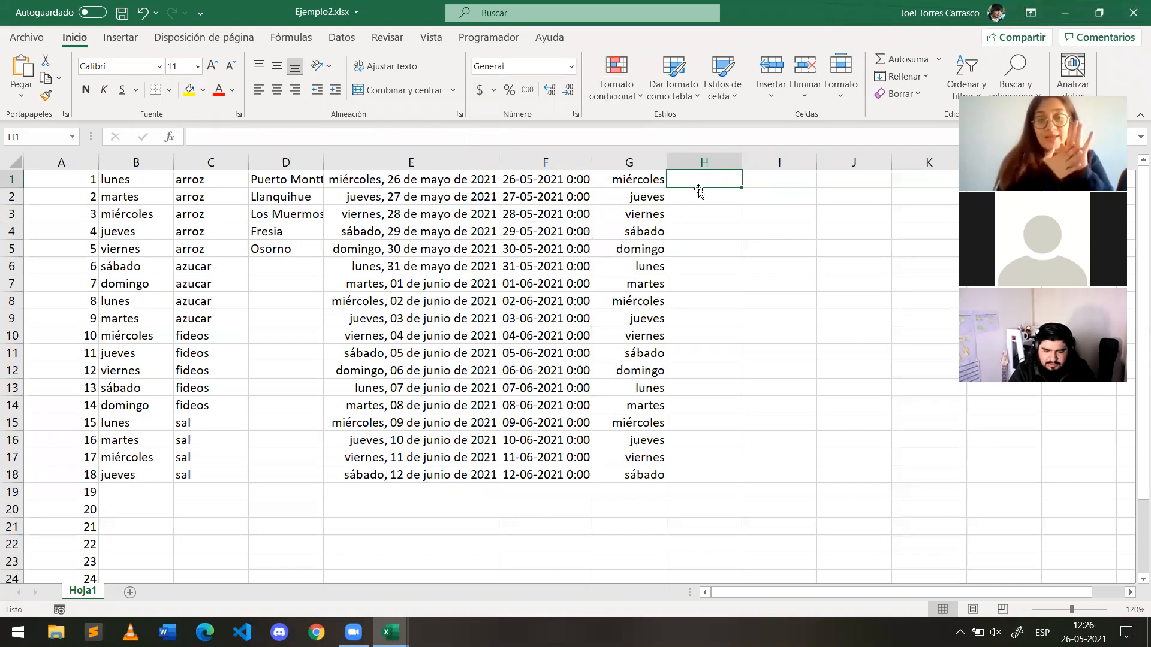
Step: Enter the formula =AHORA() in H1 and check the cell's content
text(=)
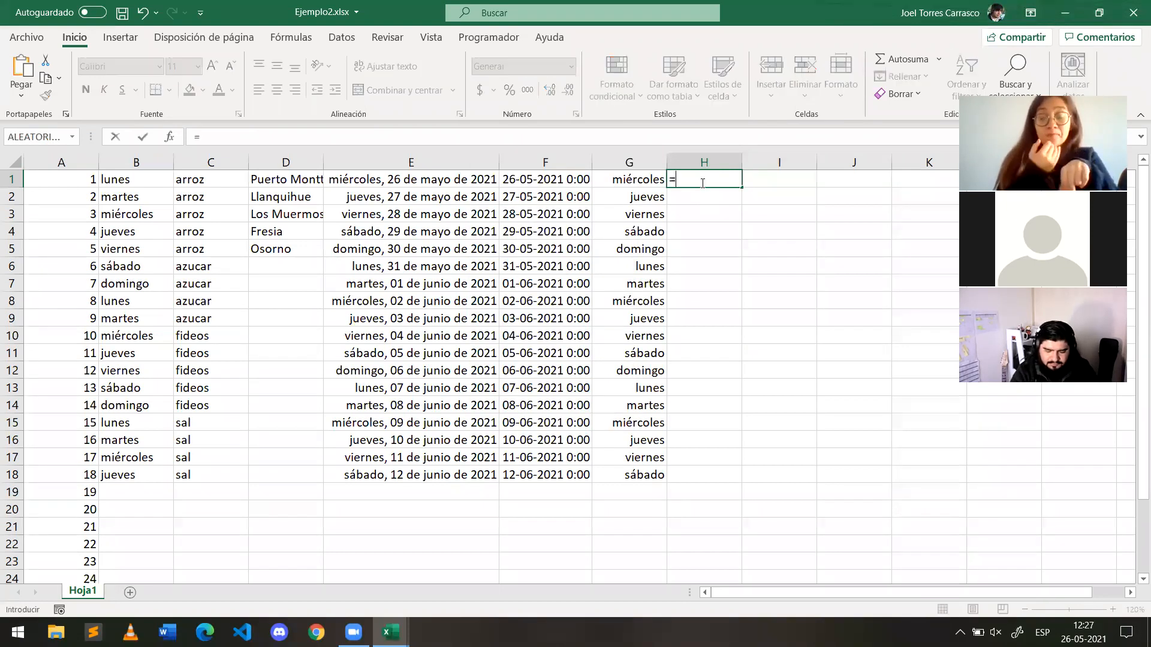
text(ahora())
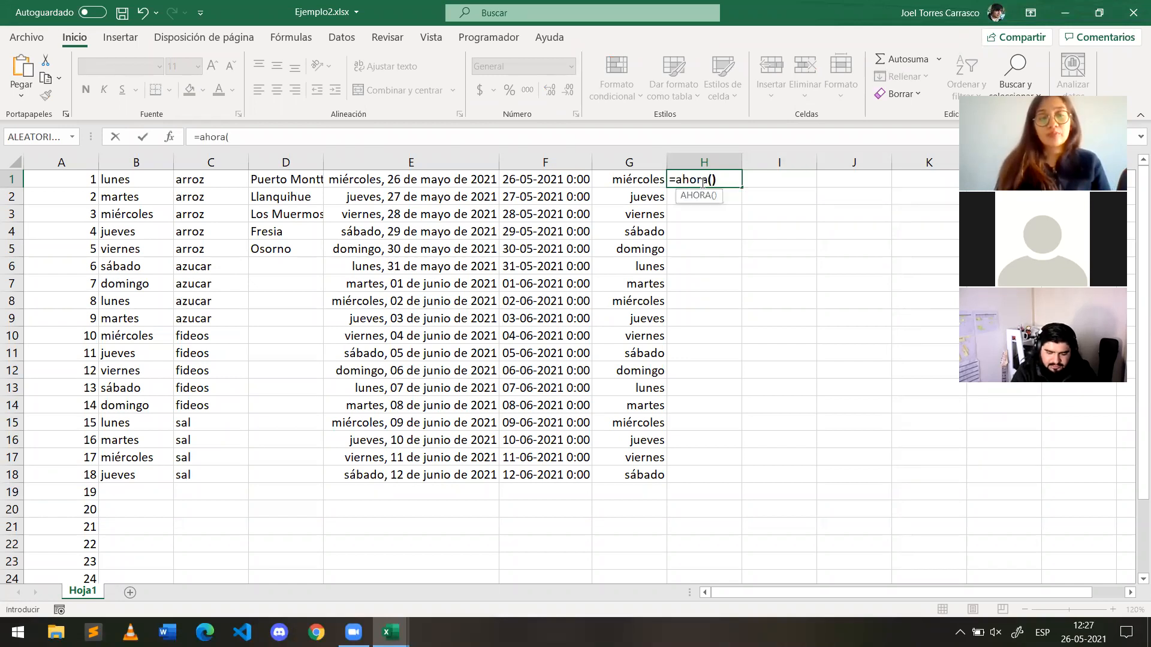
key(Return)
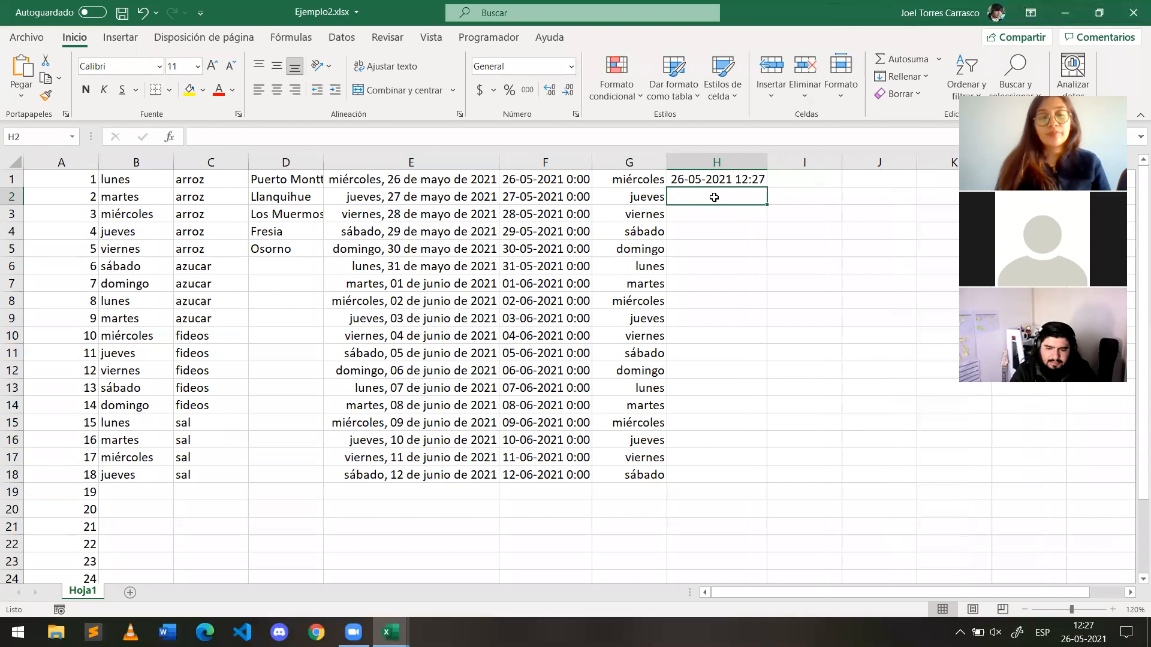
click(721, 180)
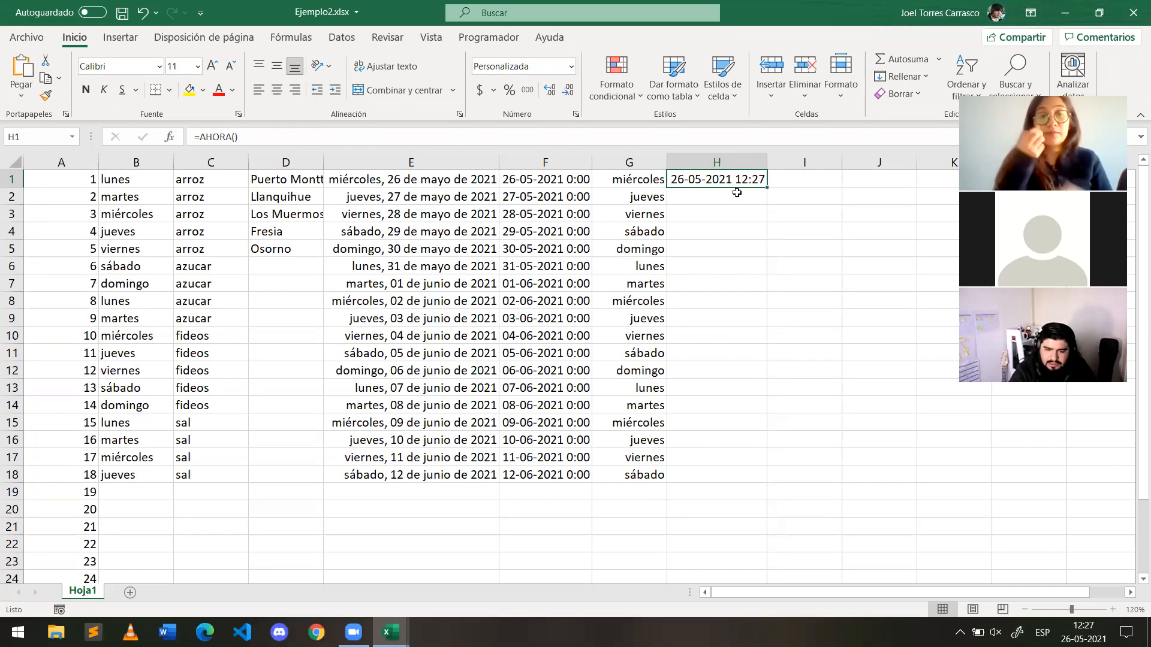
click(735, 197)
text(=)
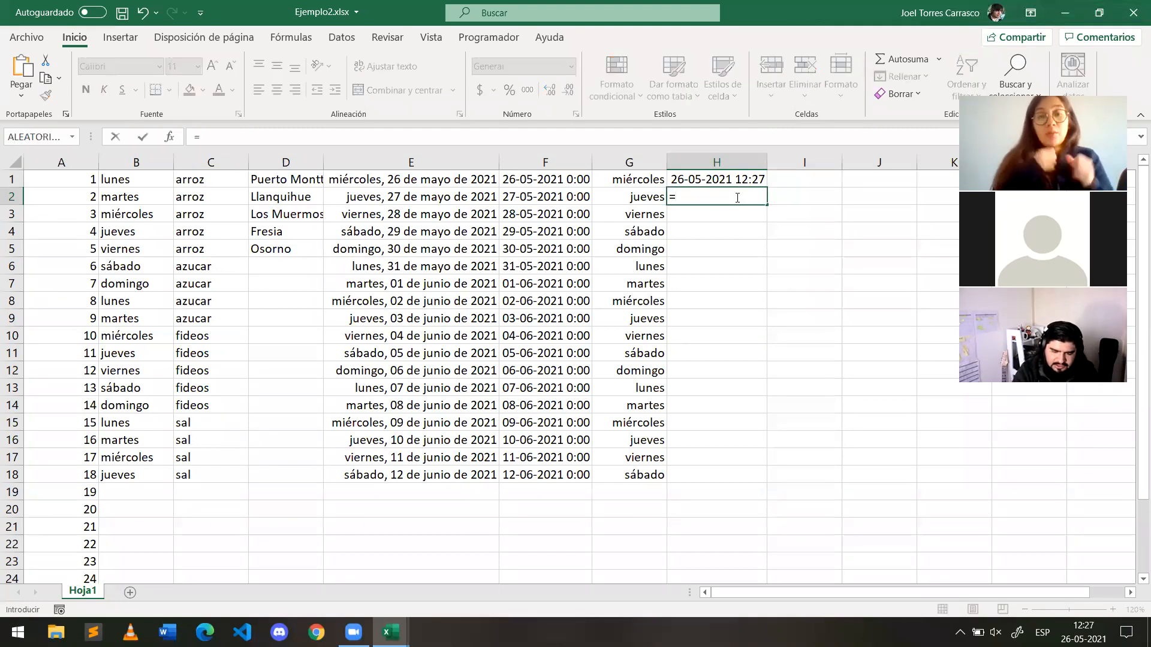
text(a)
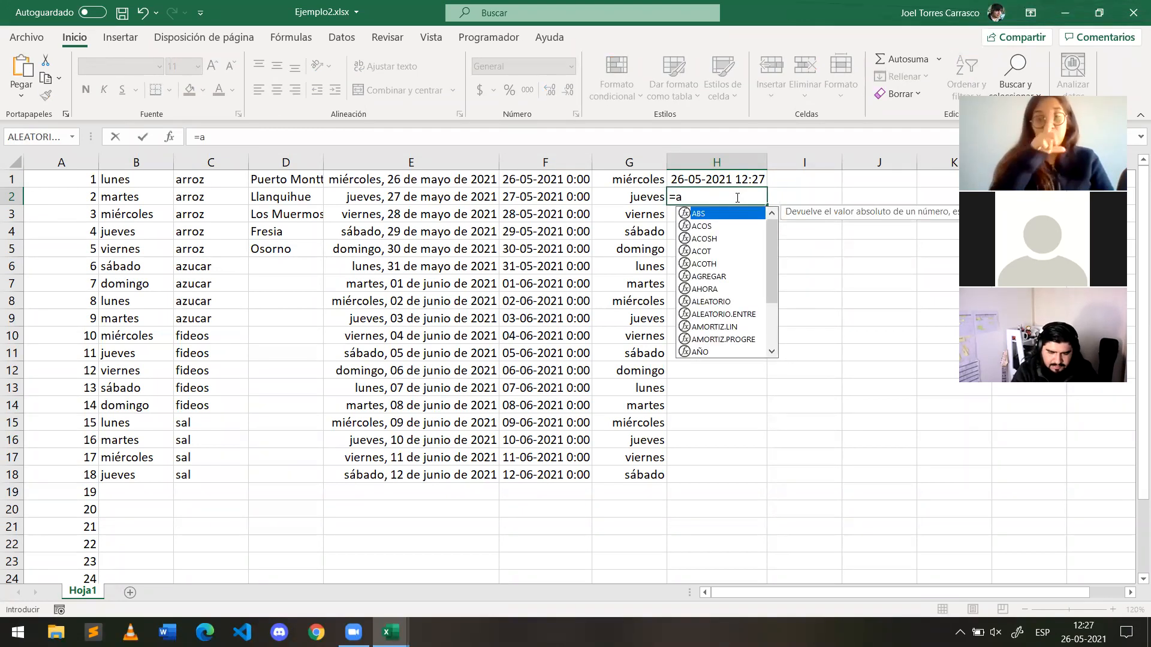
text(hora()+1)
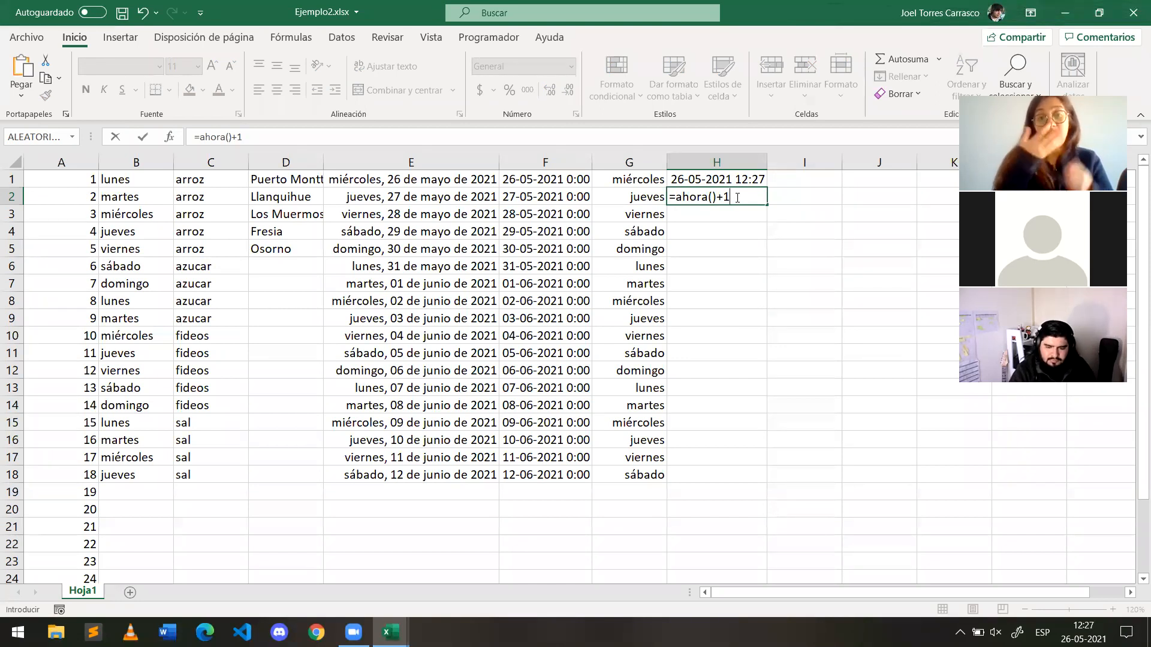
key(BackSpace)
key(BackSpace)
key(BackSpace)
key(BackSpace)
key(BackSpace)
key(BackSpace)
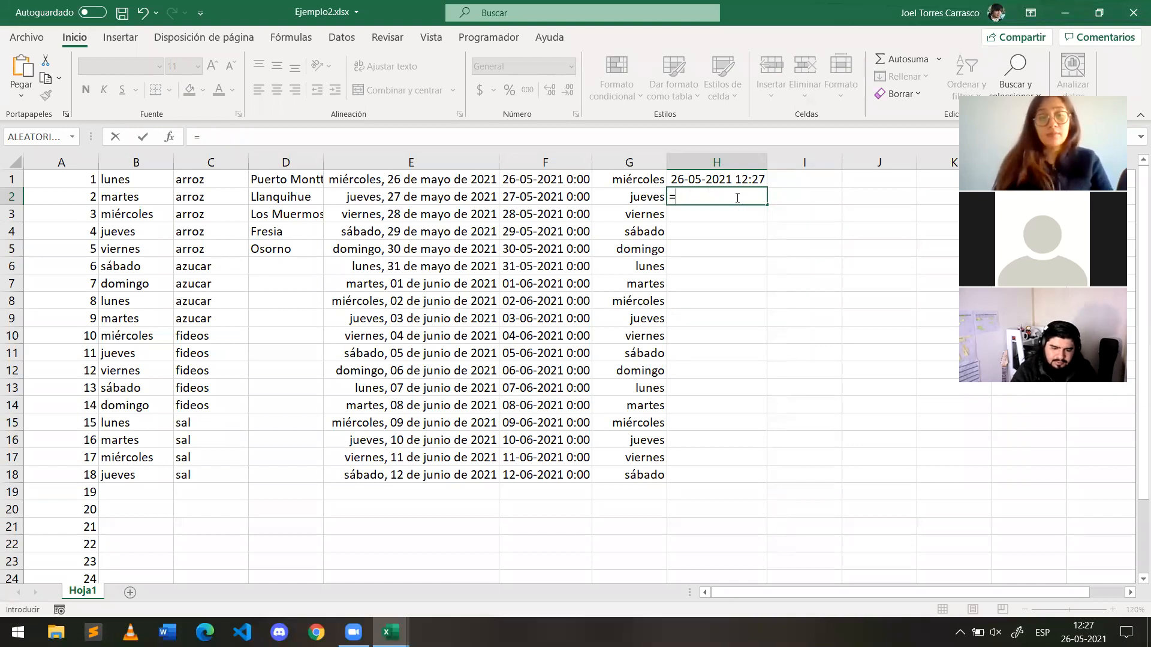
Step: Enter the formula =H1+1 in H2 and compare its content with H1
click(731, 179)
text(+1)
key(Return)
click(743, 195)
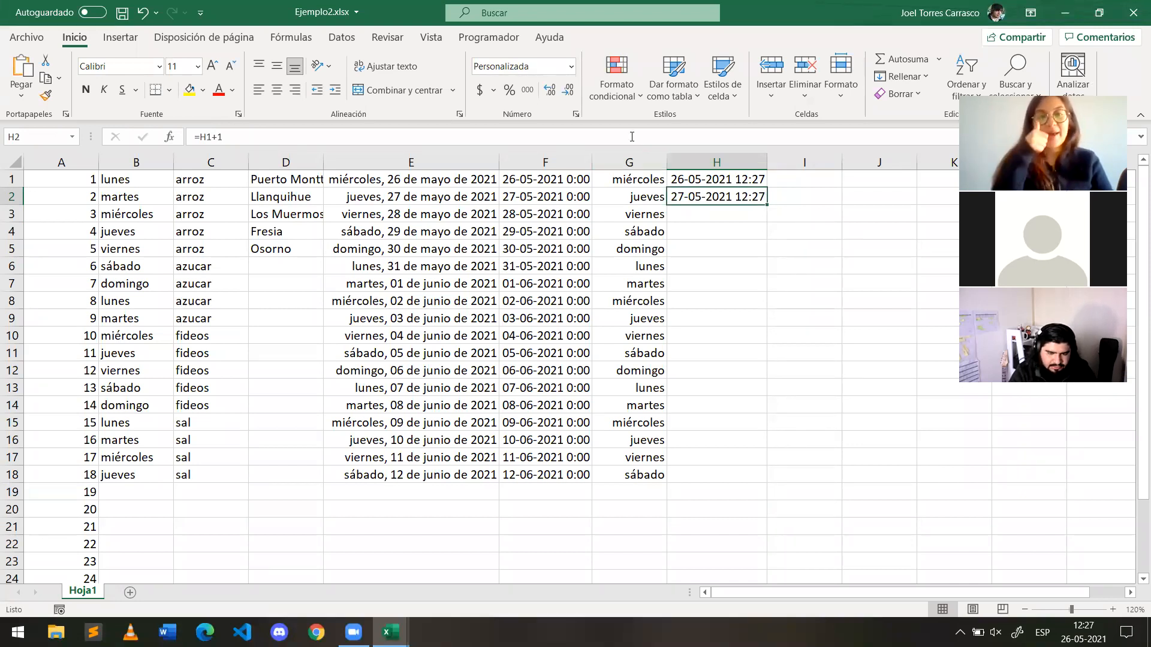
click(709, 180)
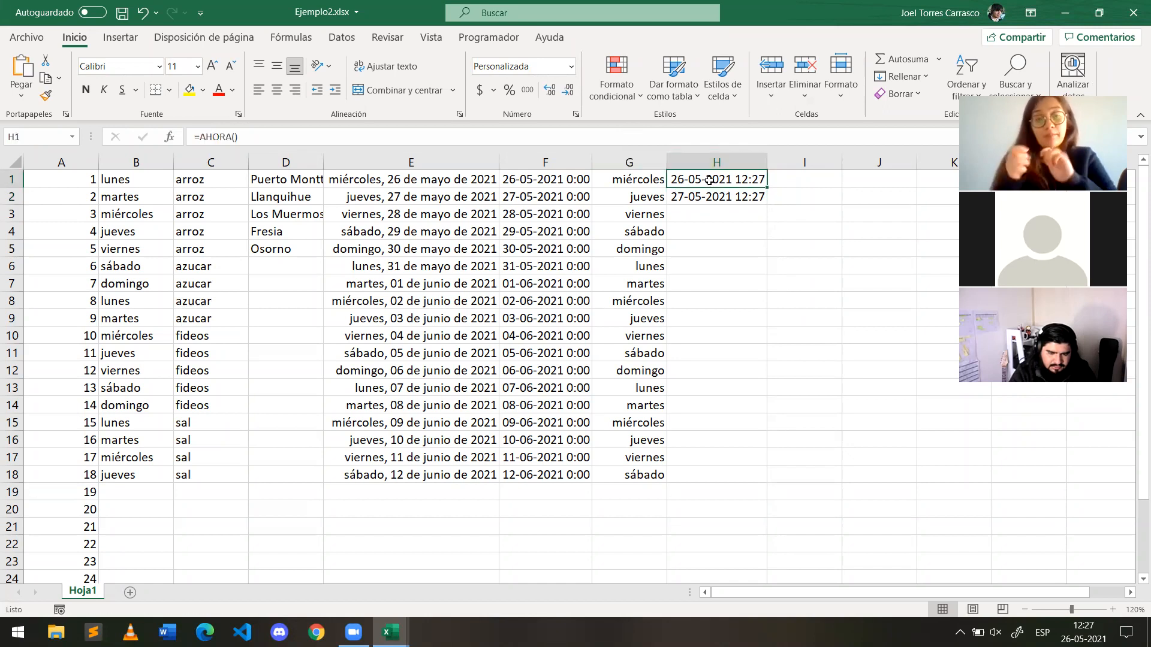
Step: Clear the test formulas from H2 and H1
click(712, 192)
double_click(712, 192)
key(BackSpace)
key(BackSpace)
key(BackSpace)
key(BackSpace)
key(BackSpace)
key(Up)
key(Delete)
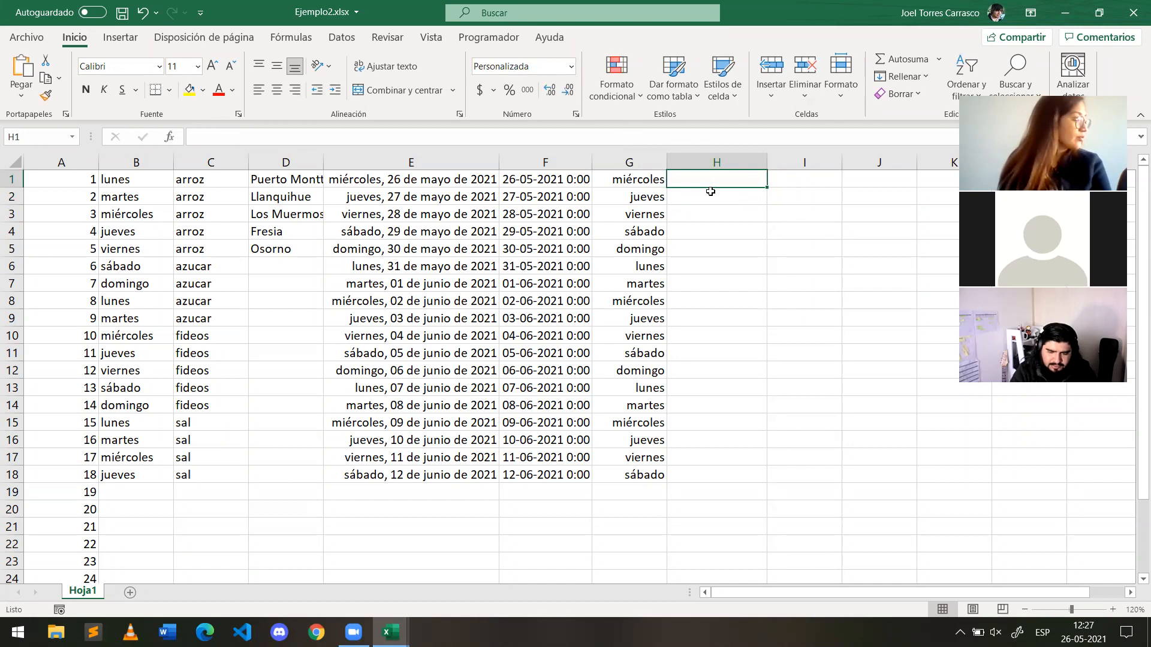
Step: Browse the library's date and time functions for H1, including the arguments of MINUTO, without inserting any
click(292, 38)
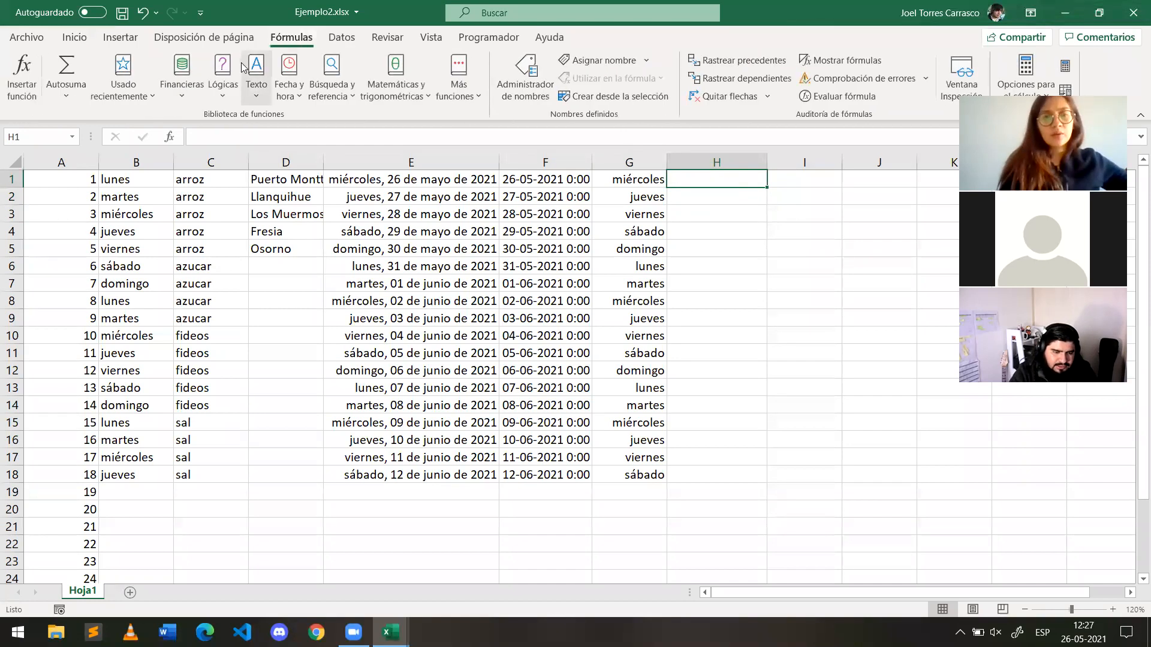
click(285, 99)
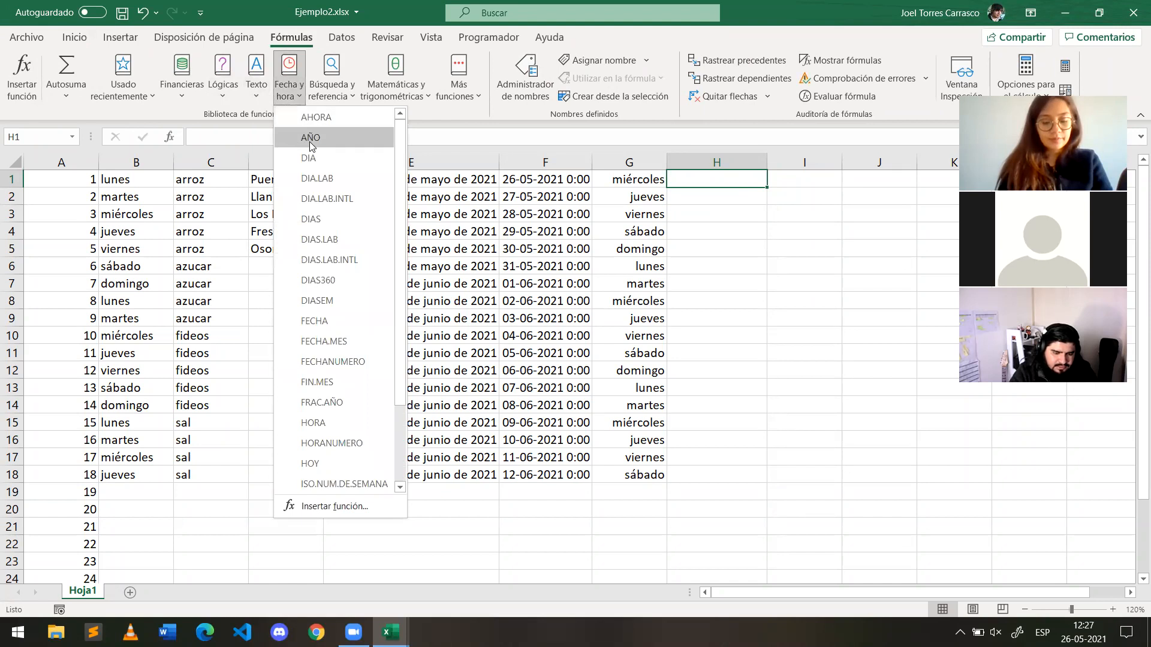
scroll(310, 268, down, 2)
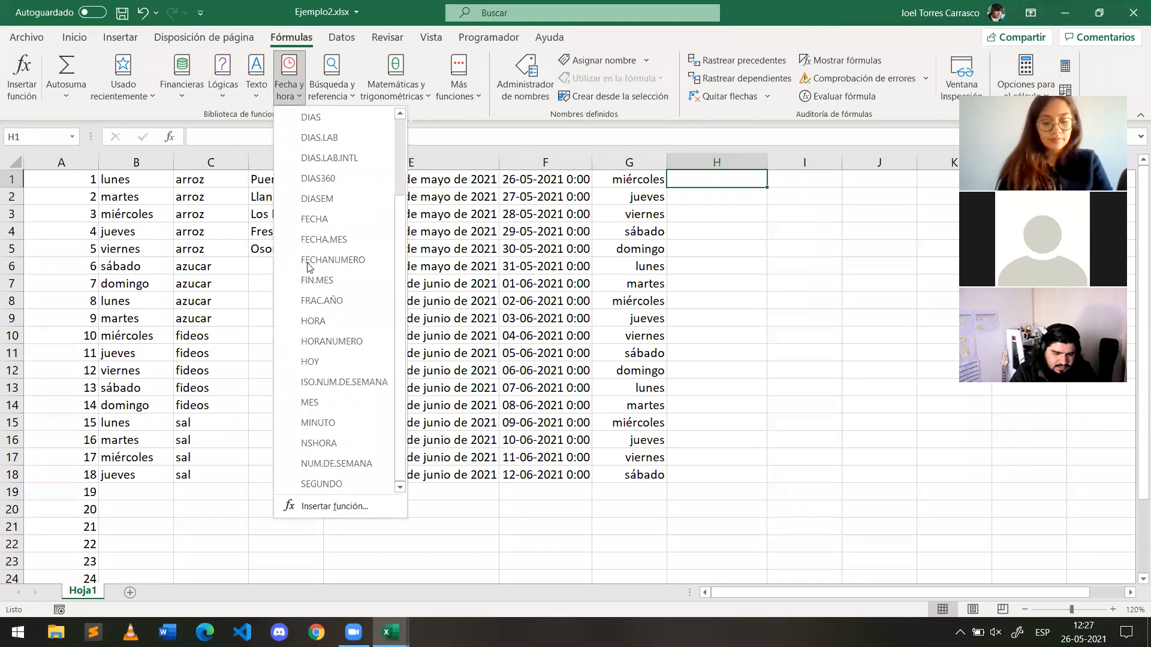
click(326, 422)
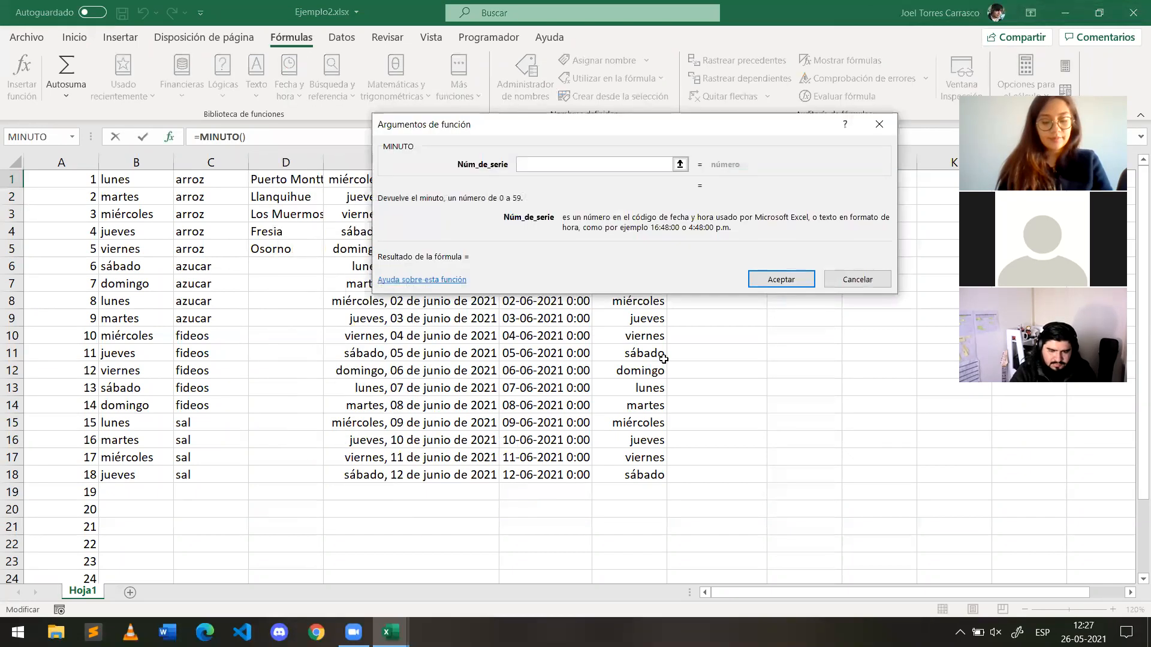
key(Escape)
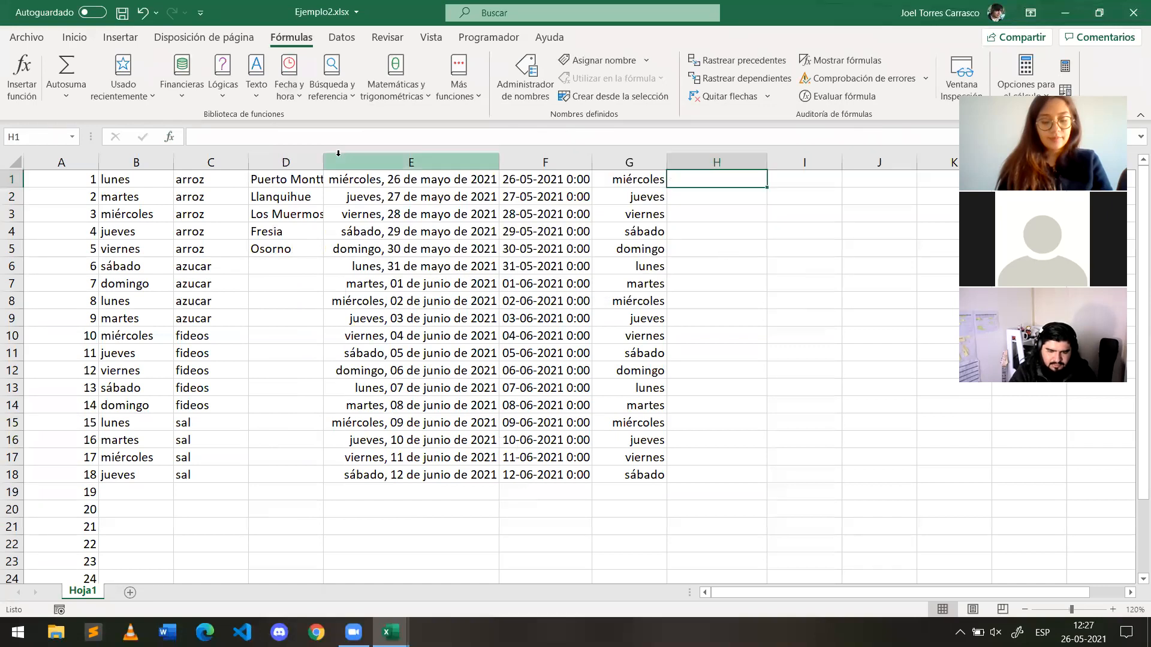
click(299, 97)
scroll(320, 290, down, 2)
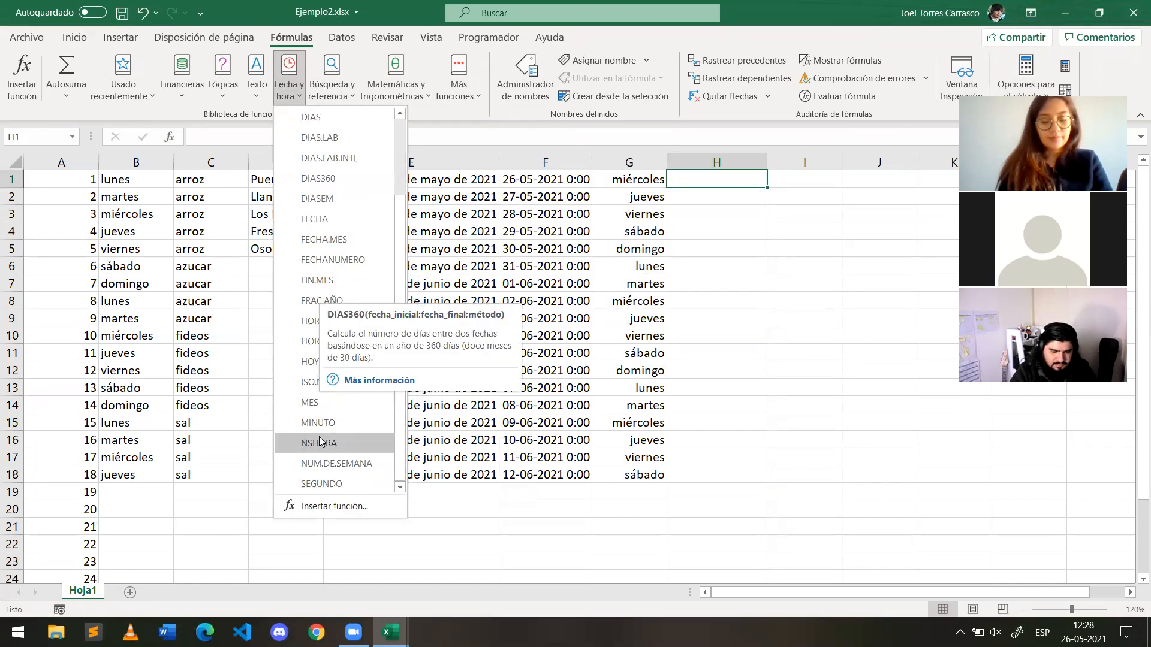
scroll(334, 375, up, 2)
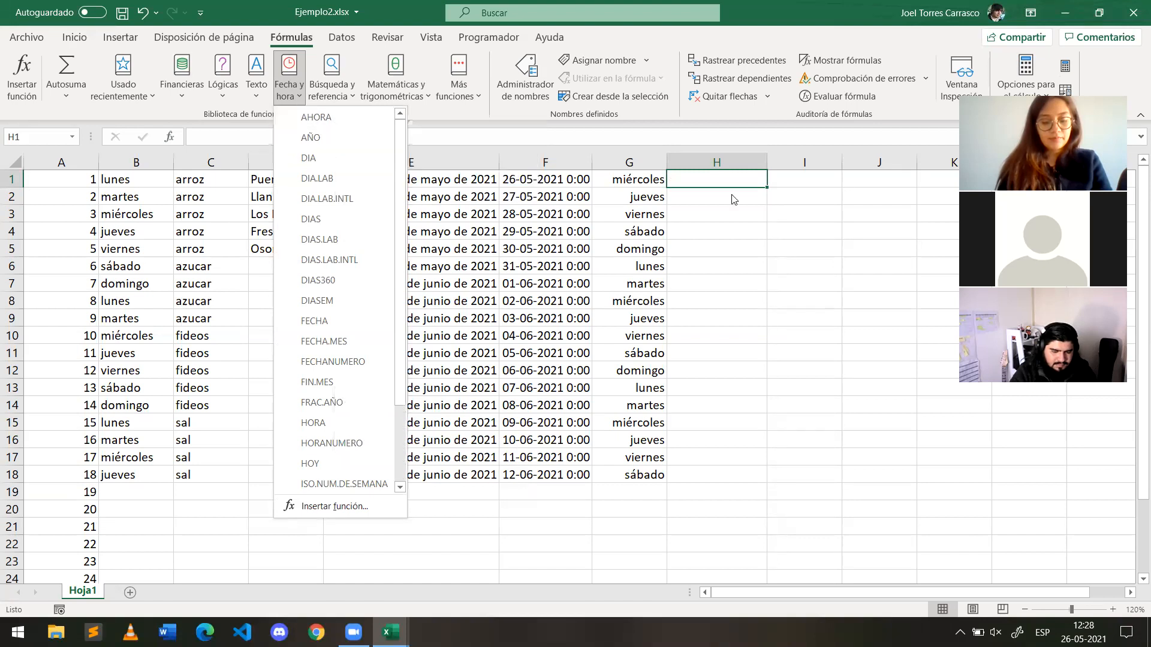
click(720, 183)
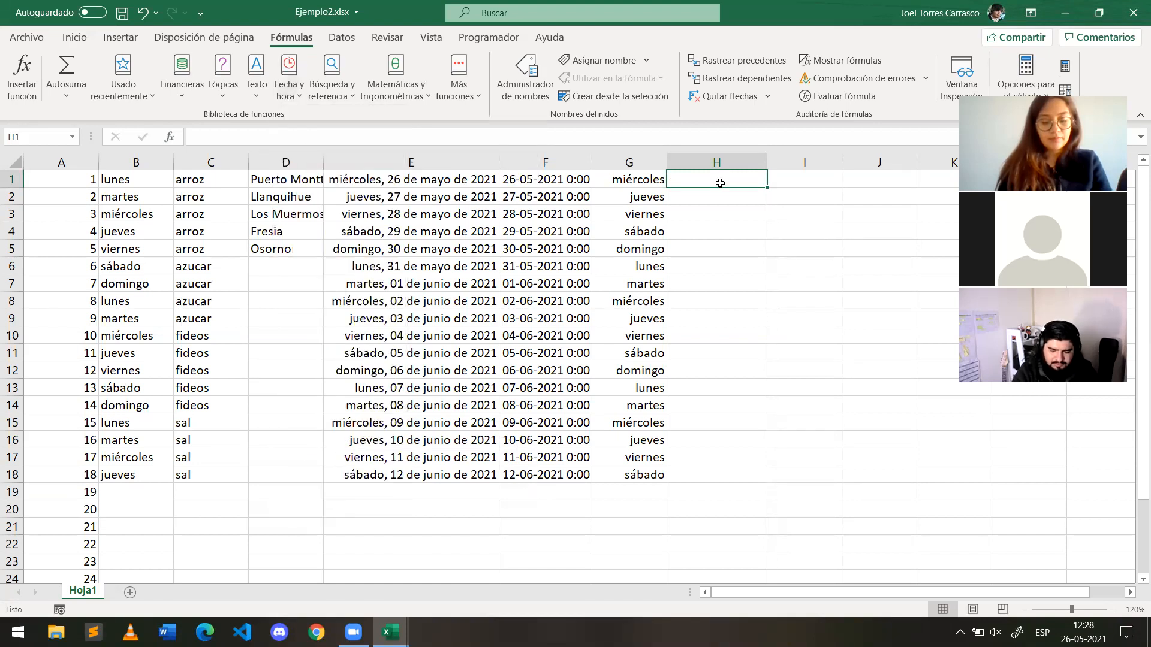
Step: Try the formula =MINUTO(AHORA()) in H1, inspect the cell, and clear it
text(=Minu)
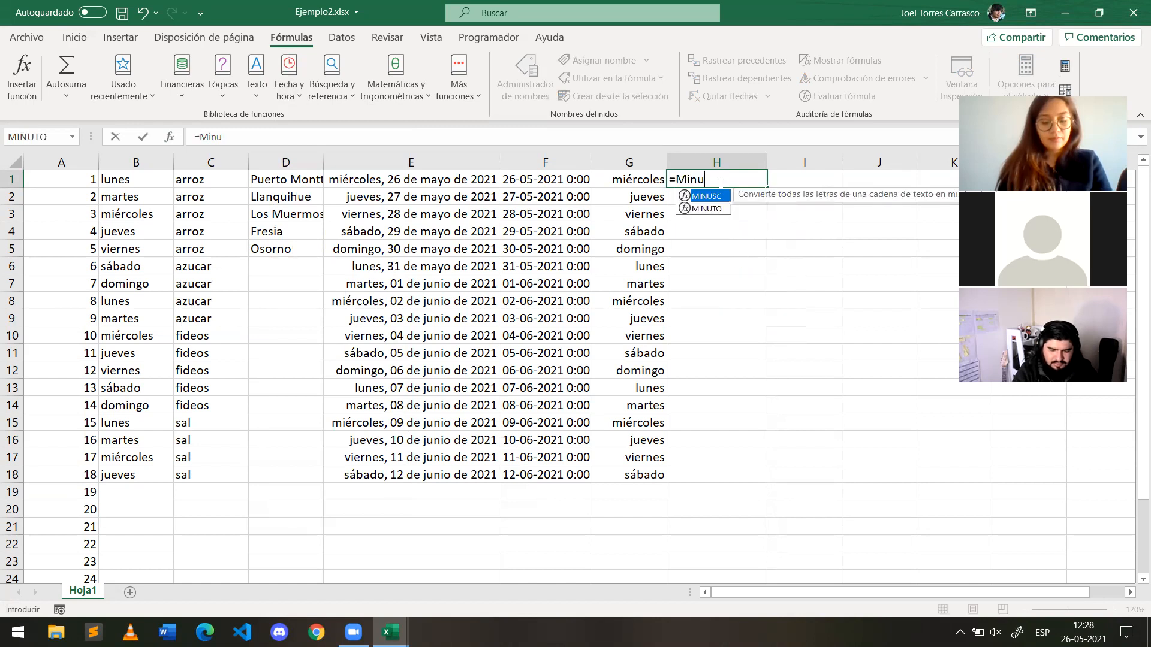
text(to())
key(Return)
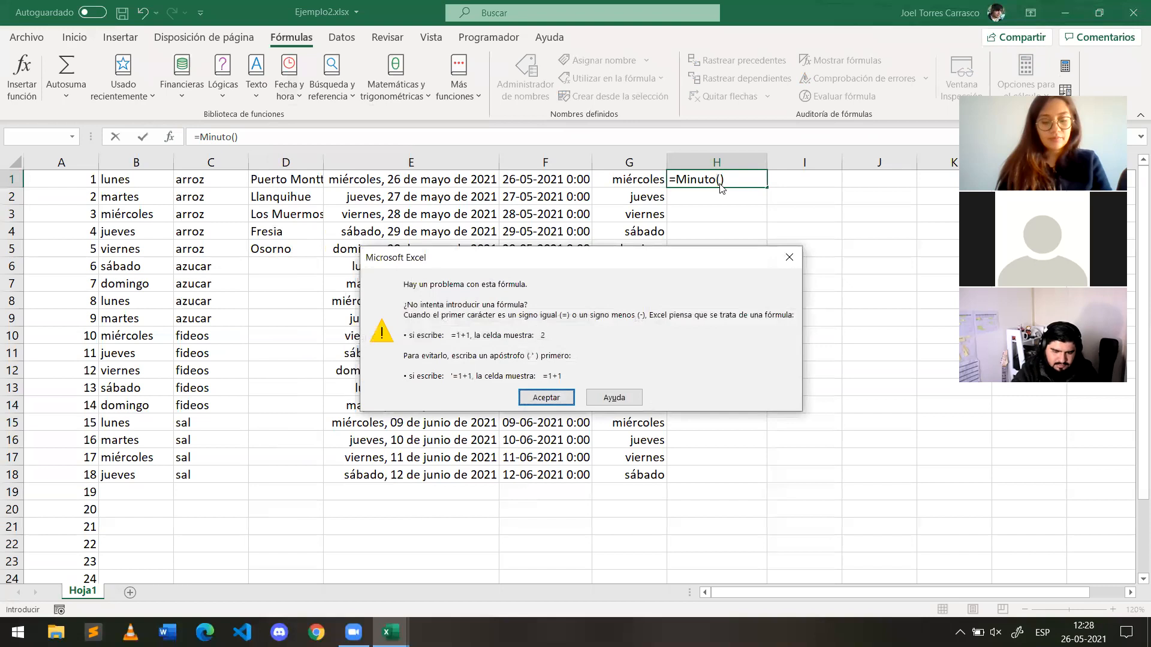
key(Return)
text(ahora())
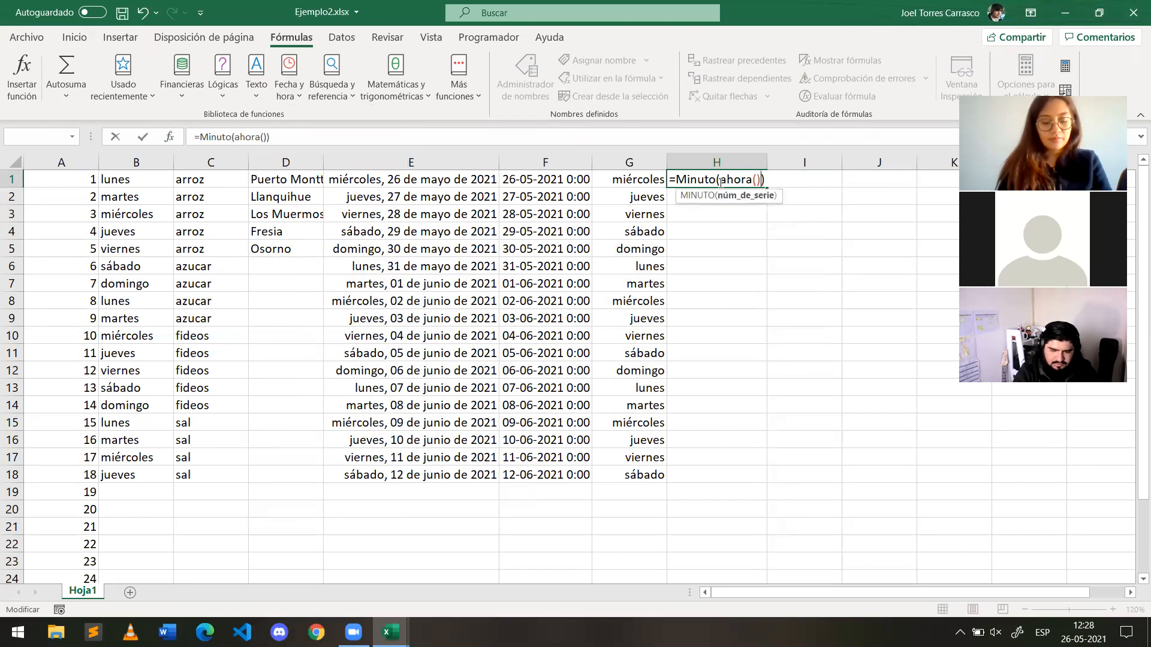
key(Return)
click(719, 182)
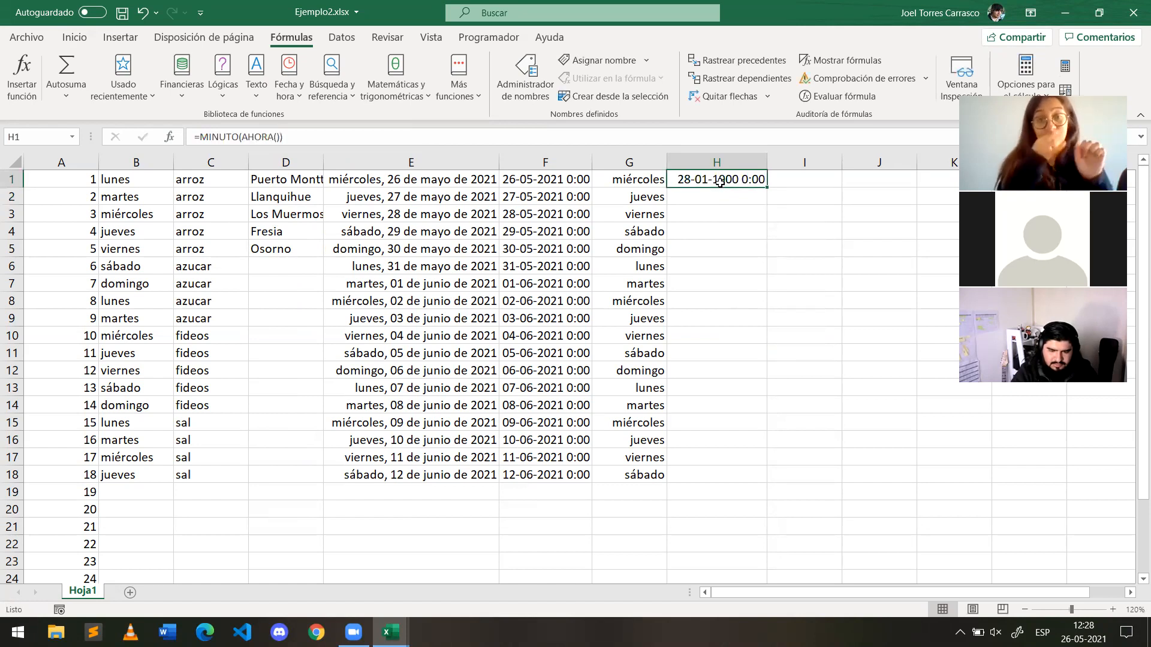
key(Delete)
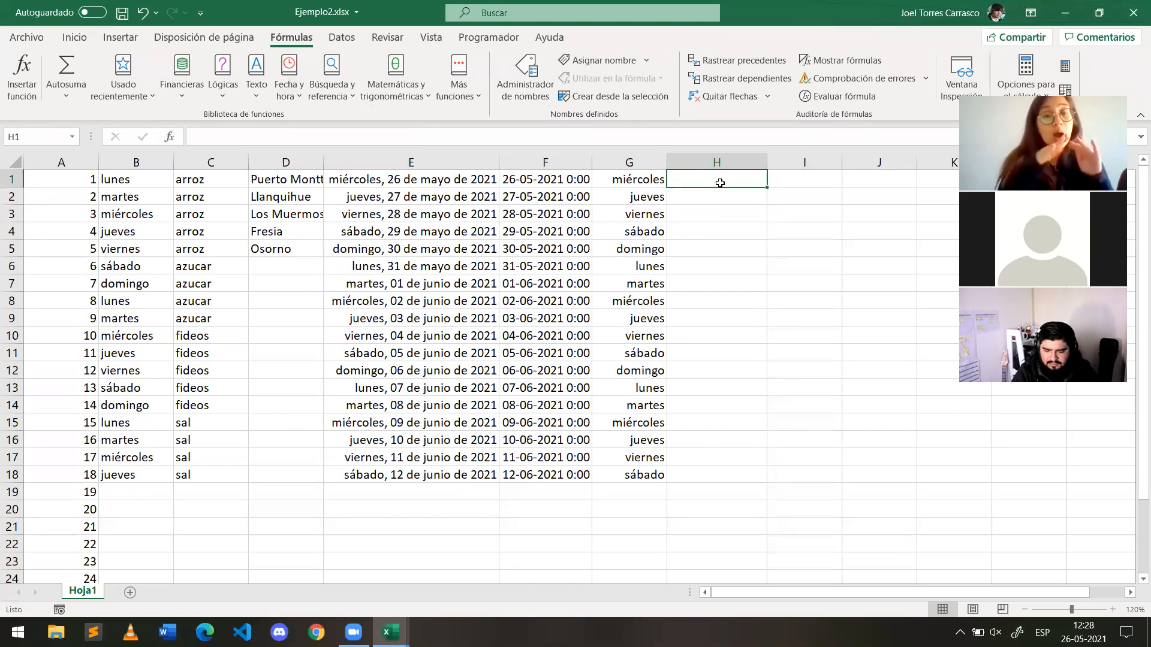
Step: Enter the formula =AHORA() in H1 to insert the current date and time
text(=)
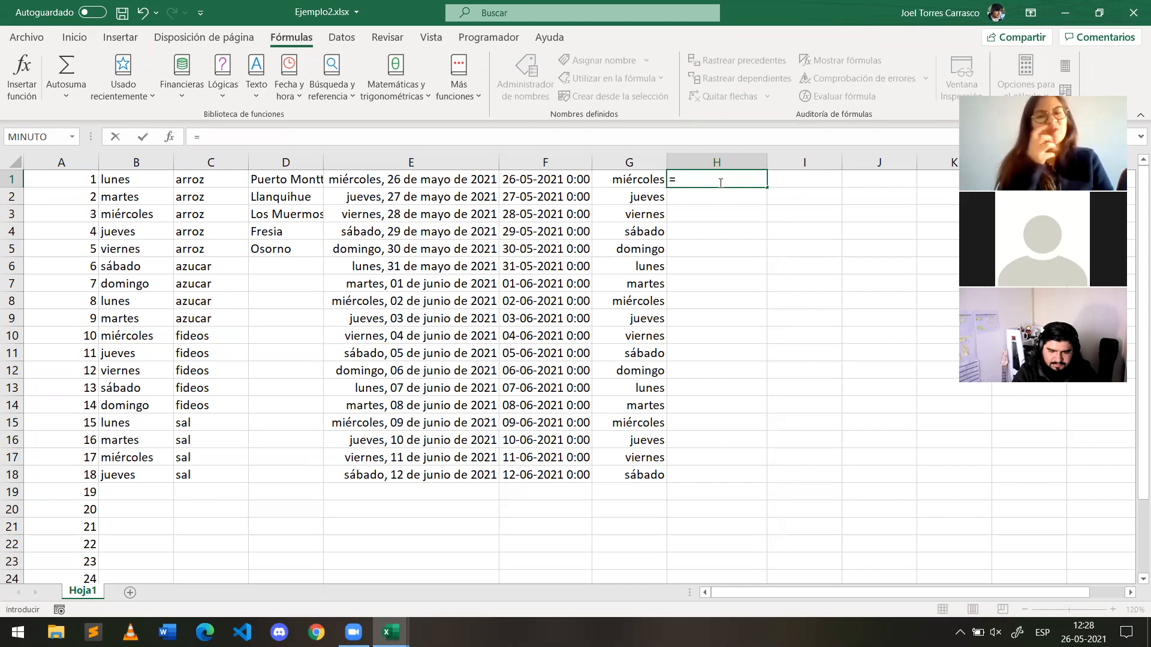
text(ahora())
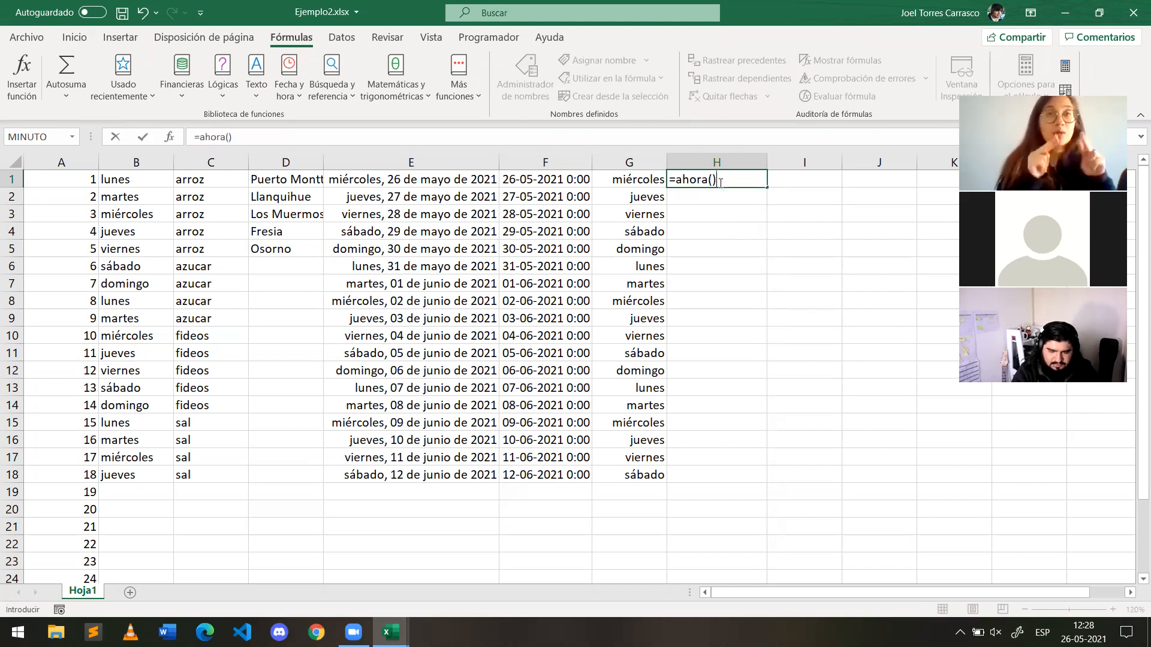
key(ctrl+Return)
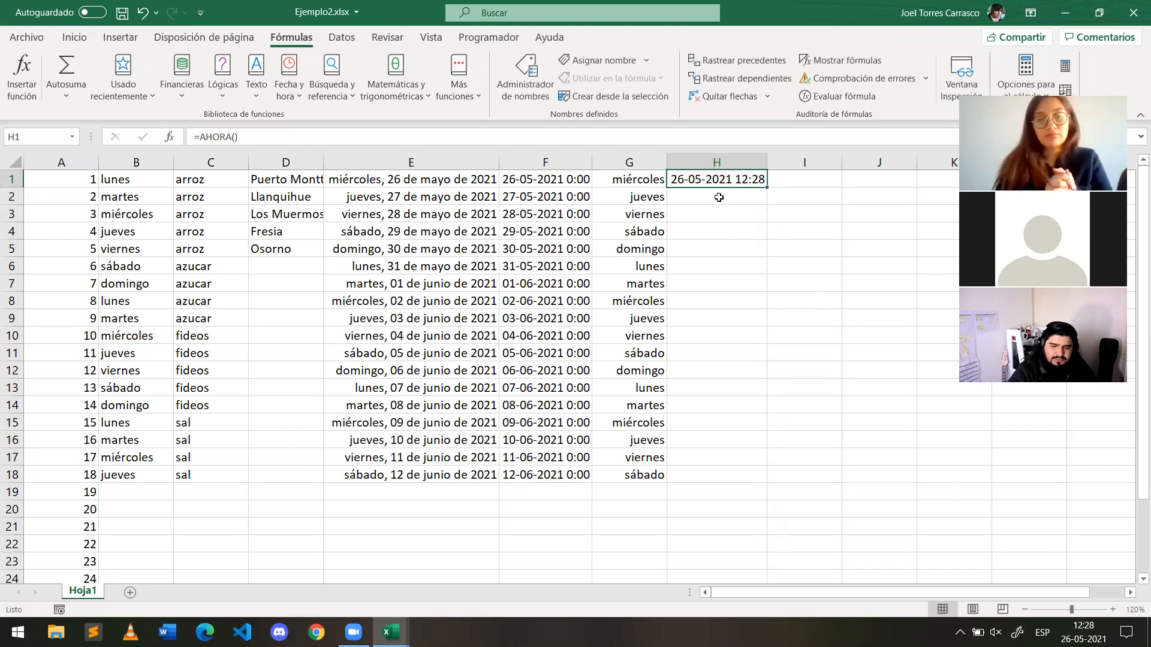
Step: Apply the Hora number format to H1 so it displays only the time
click(719, 196)
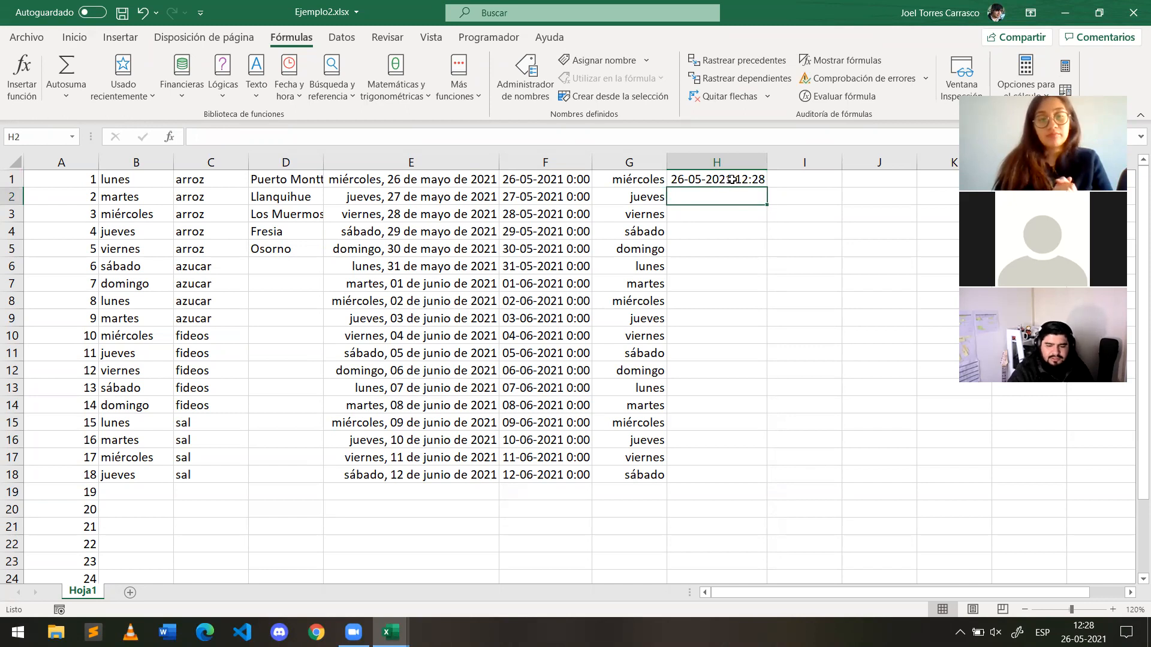
click(732, 179)
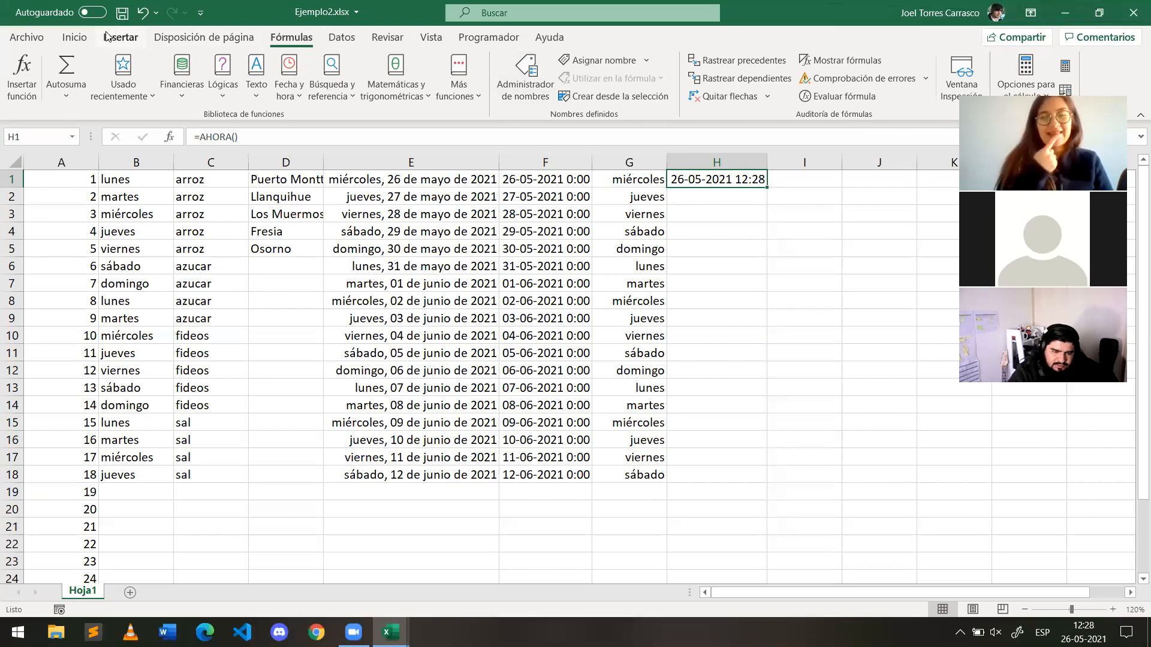
click(74, 37)
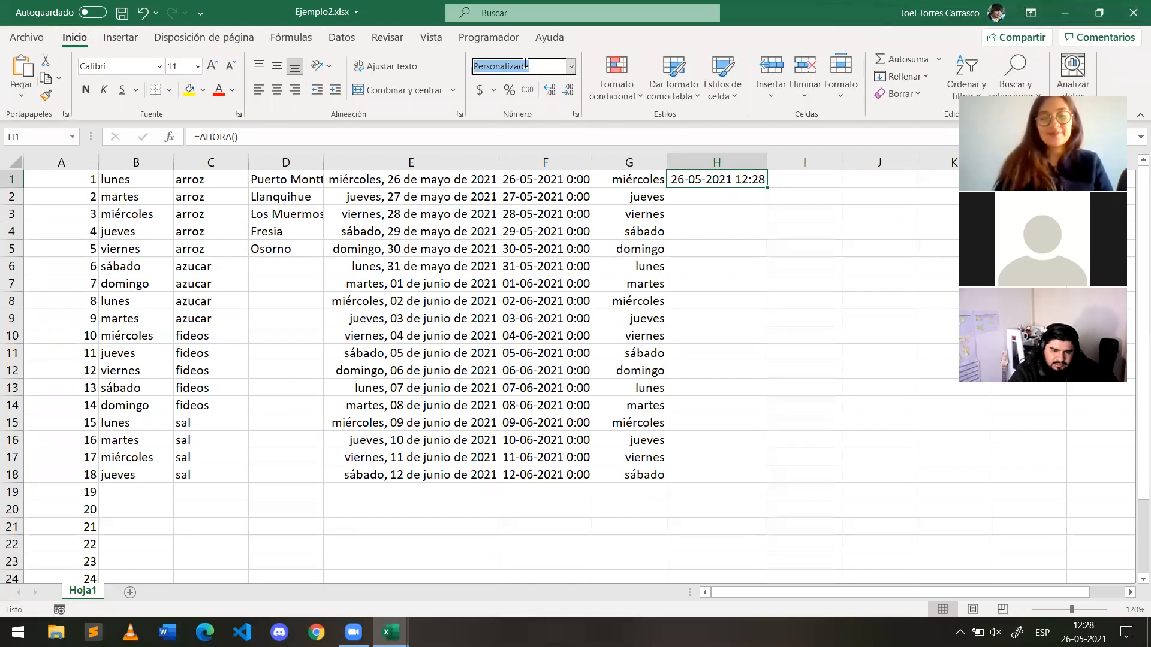
click(571, 66)
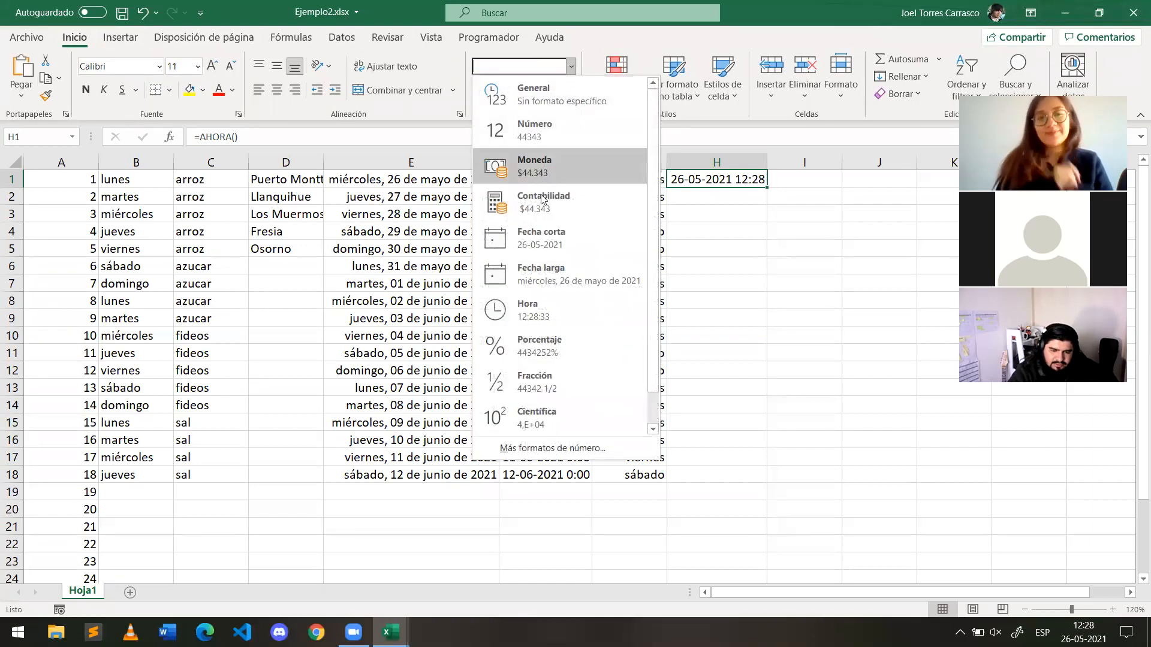
click(546, 325)
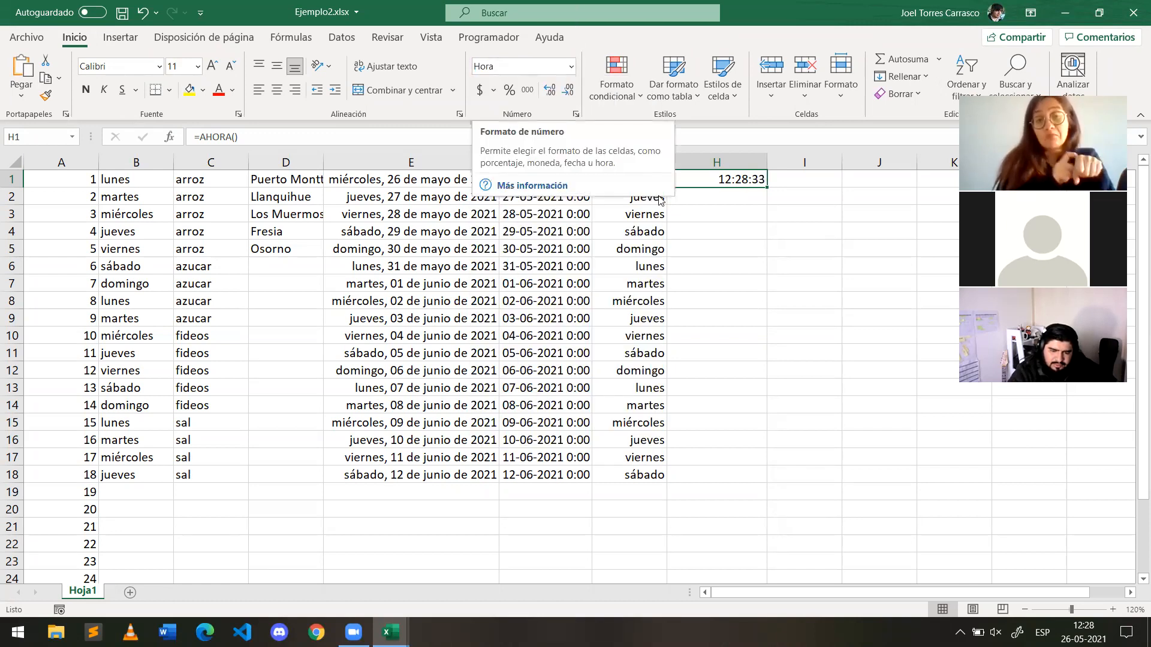
Step: Try the formula =H1+1 in H2, fill it down to H6, and undo both changes
click(701, 205)
text(=)
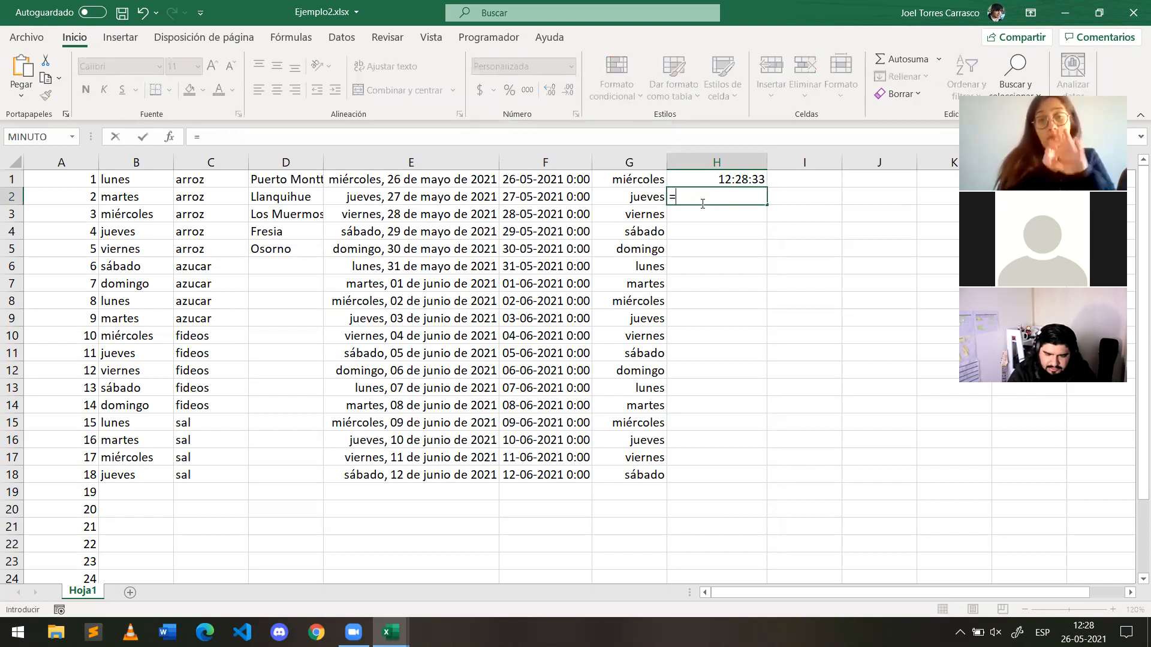
click(709, 179)
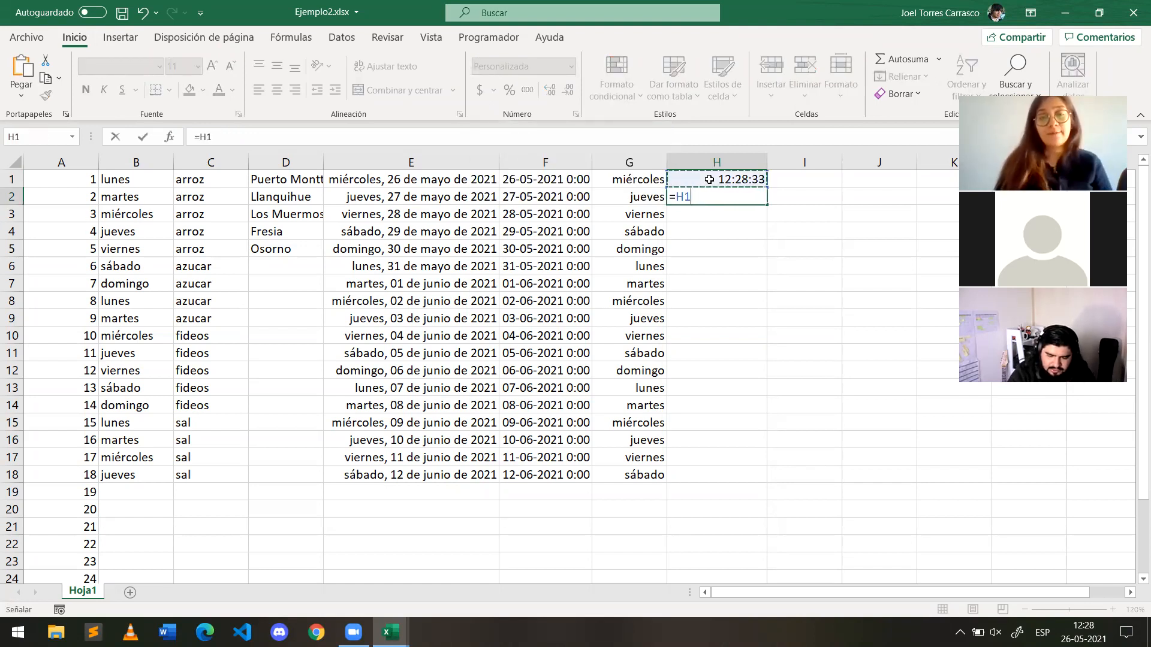
text(+1)
key(Return)
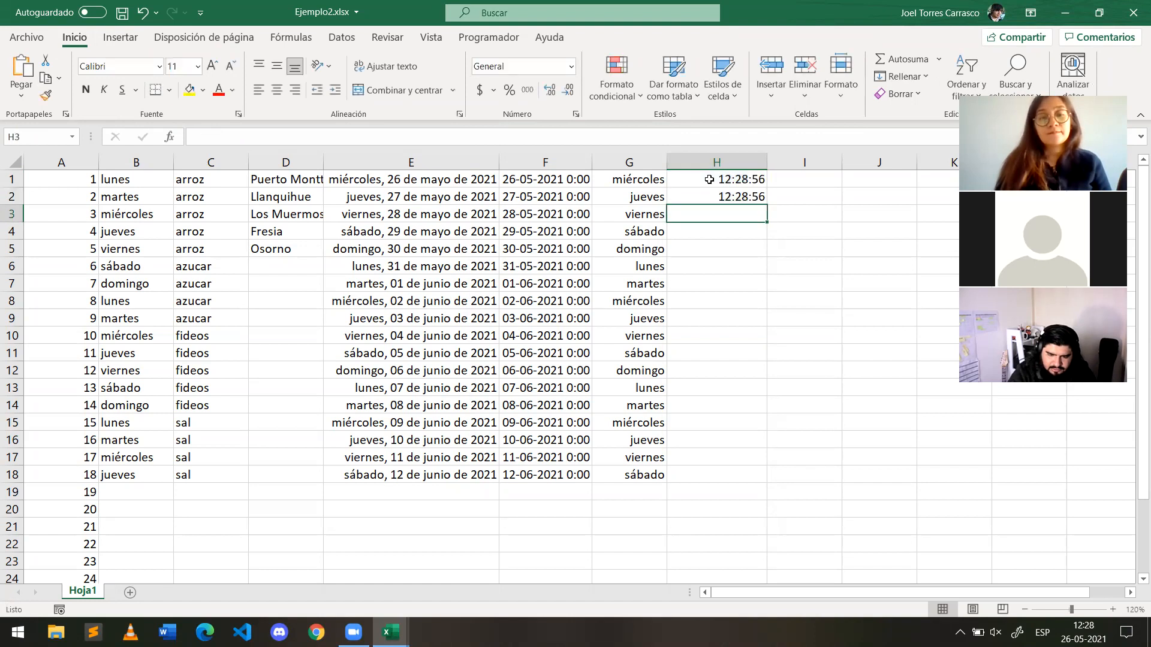
click(716, 198)
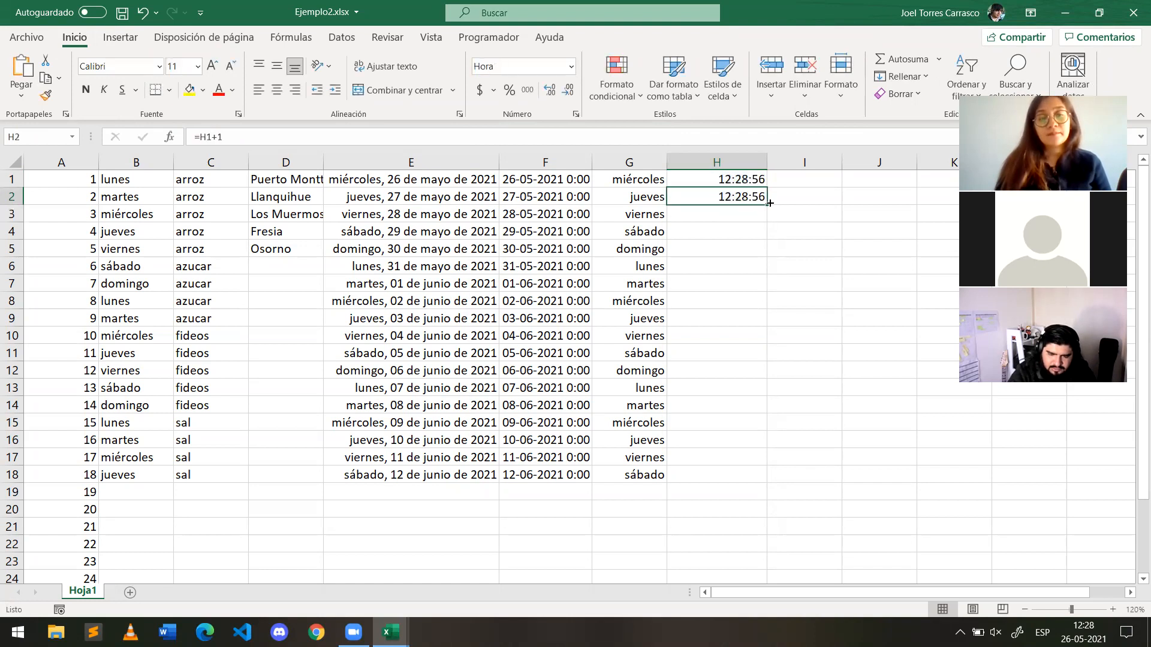
drag(768, 204, 775, 283)
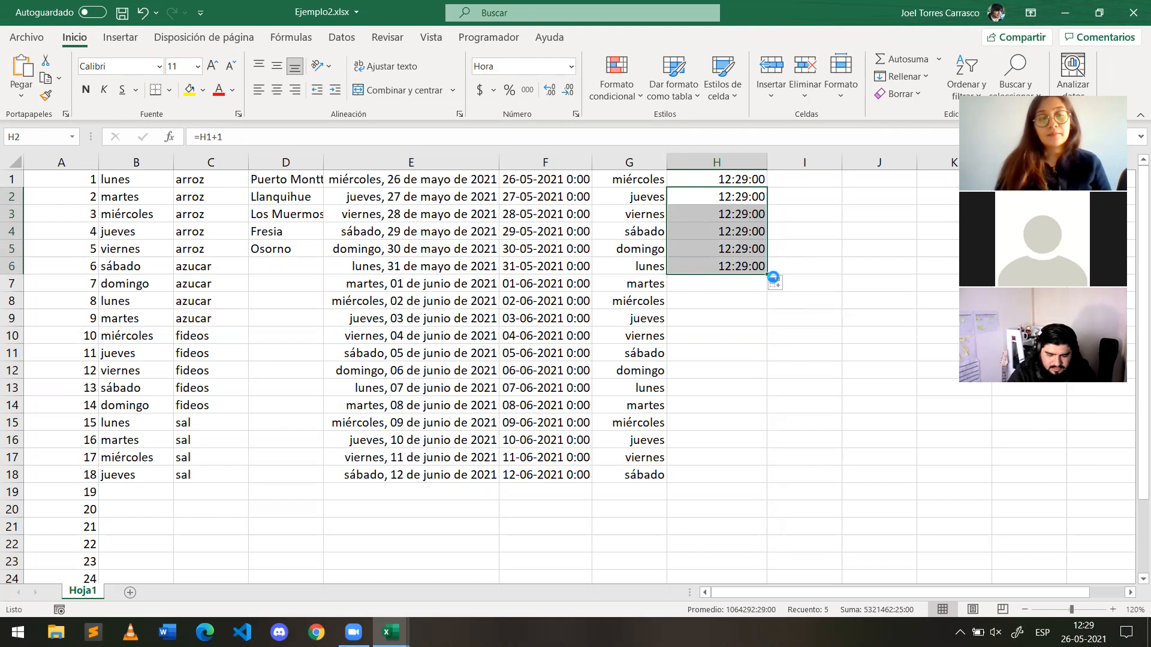
key(ctrl+z)
key(ctrl+z)
Step: Open the full number format settings for H1 and compare the available Hora types
click(745, 183)
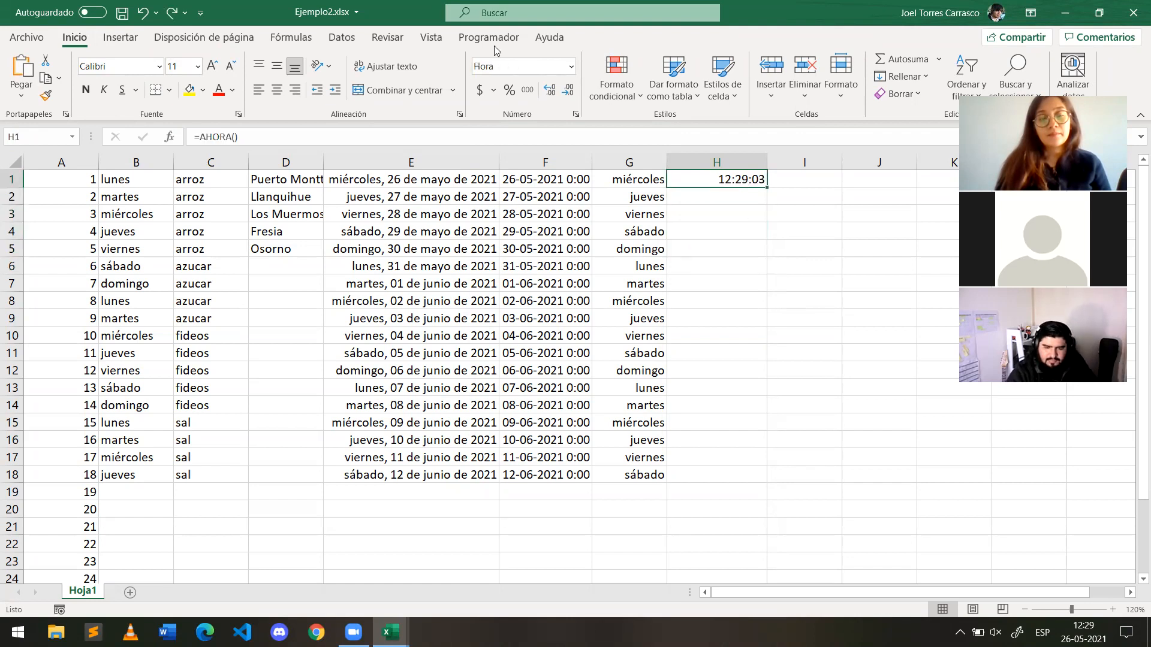
click(570, 68)
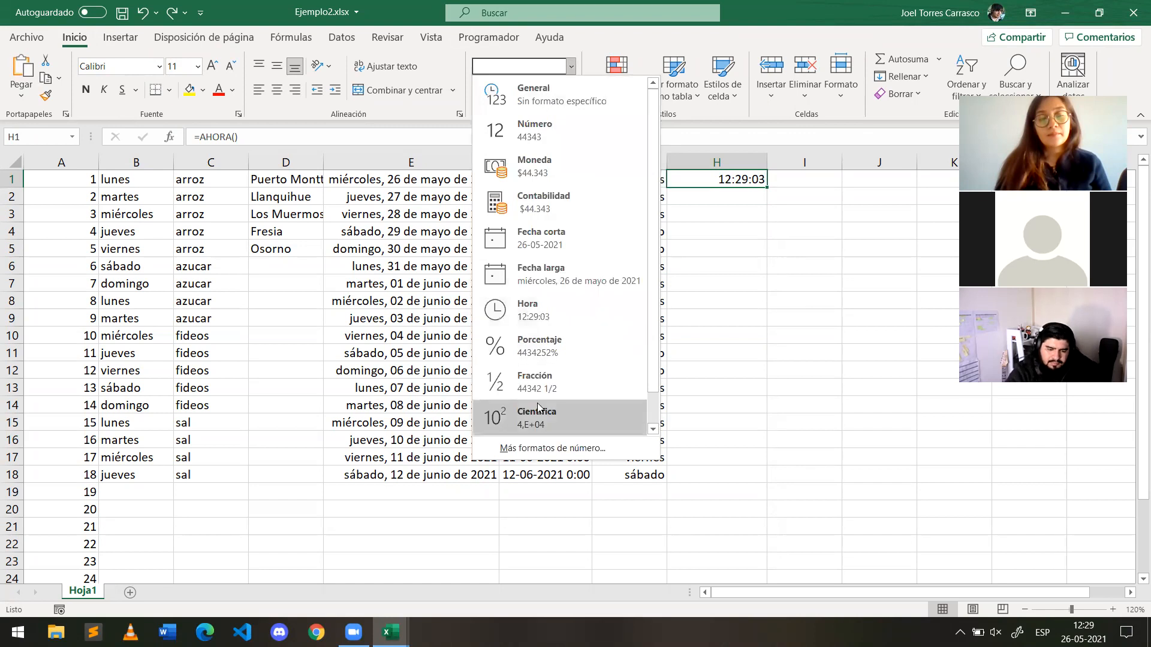
click(575, 445)
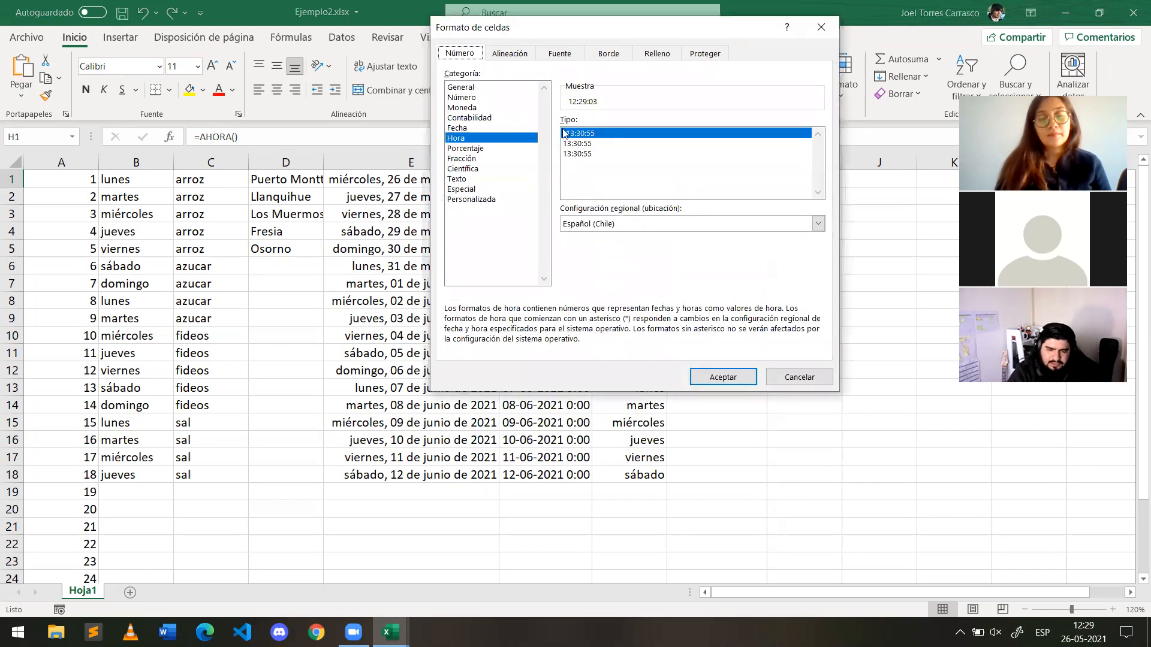
drag(630, 37, 447, 39)
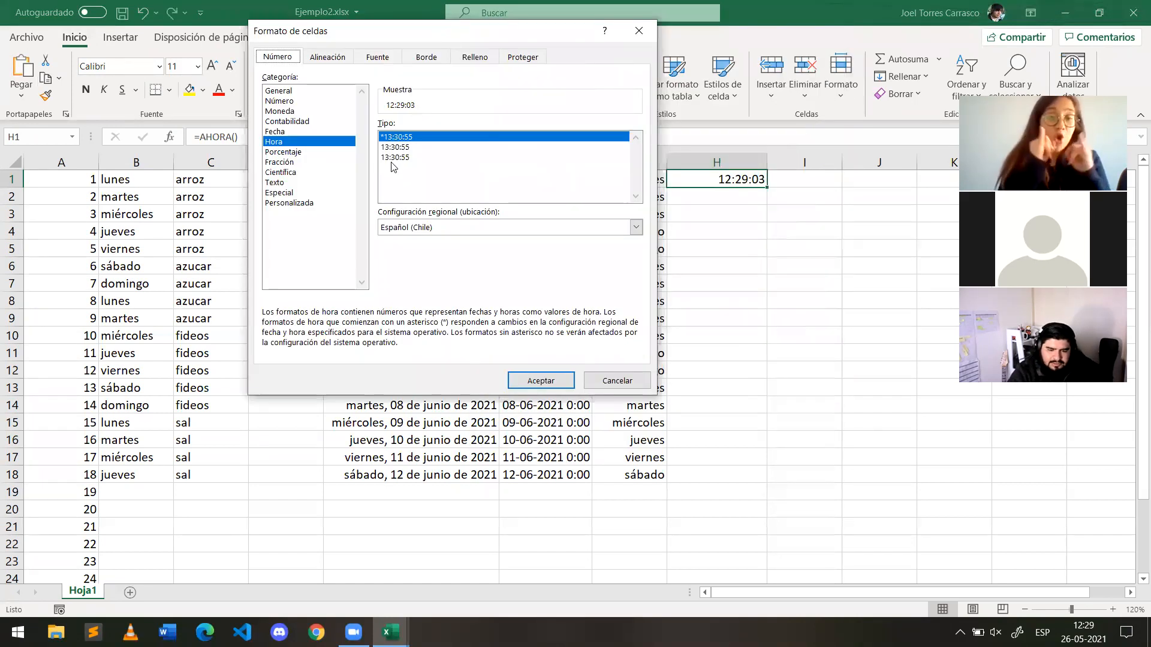
click(403, 149)
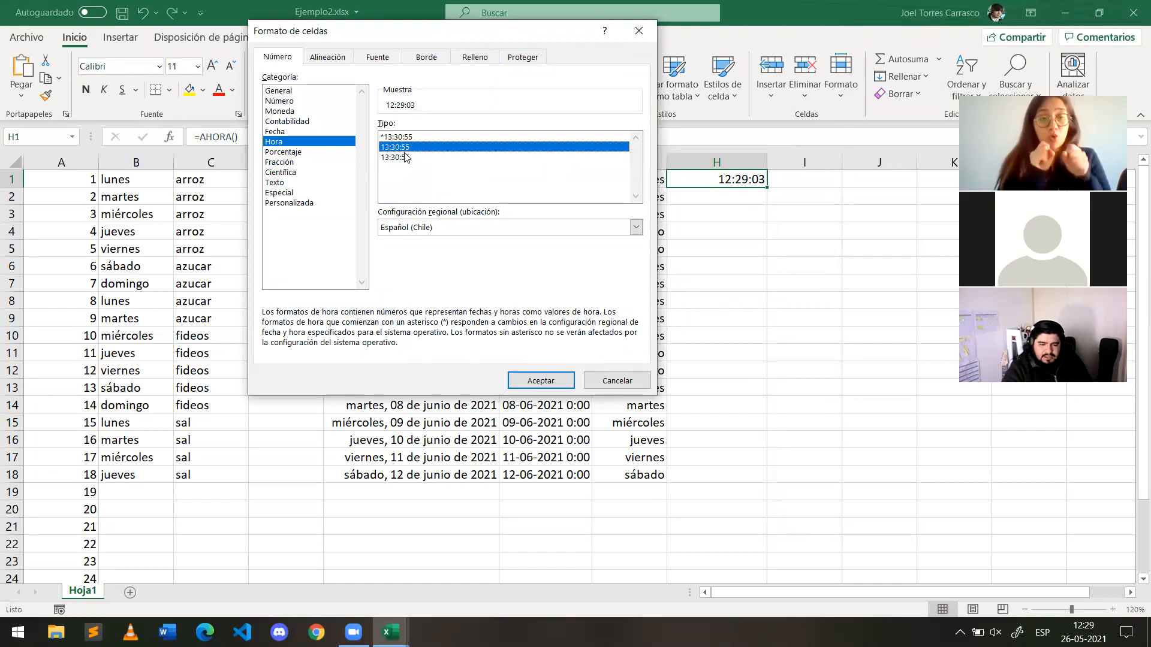
click(407, 137)
click(408, 157)
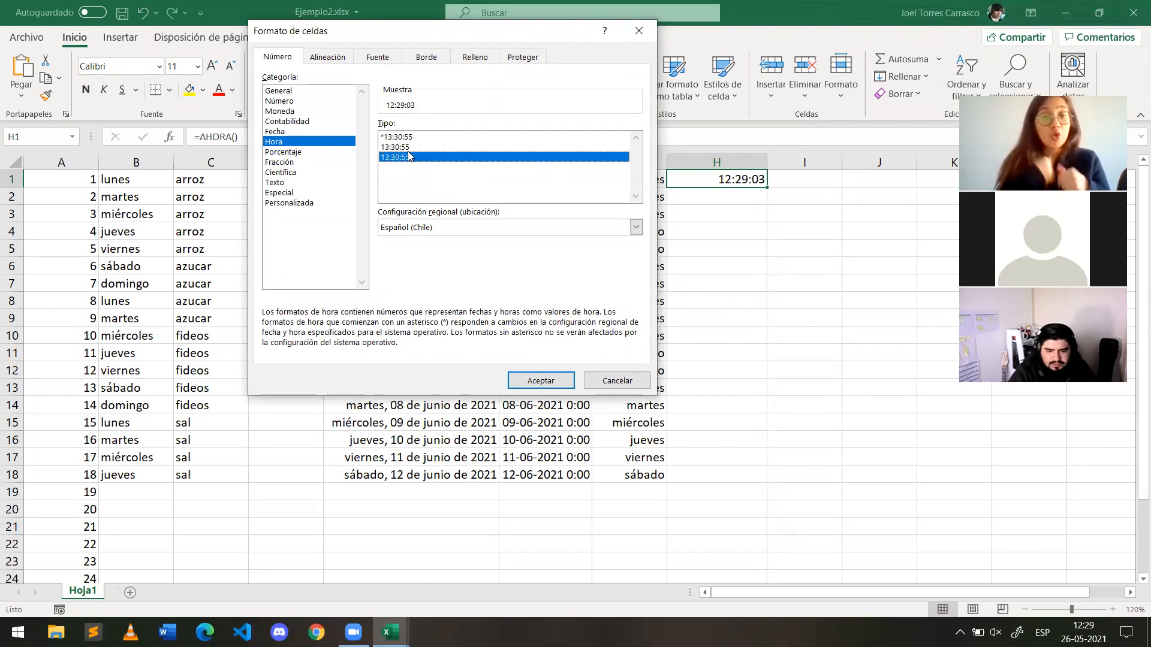
click(408, 148)
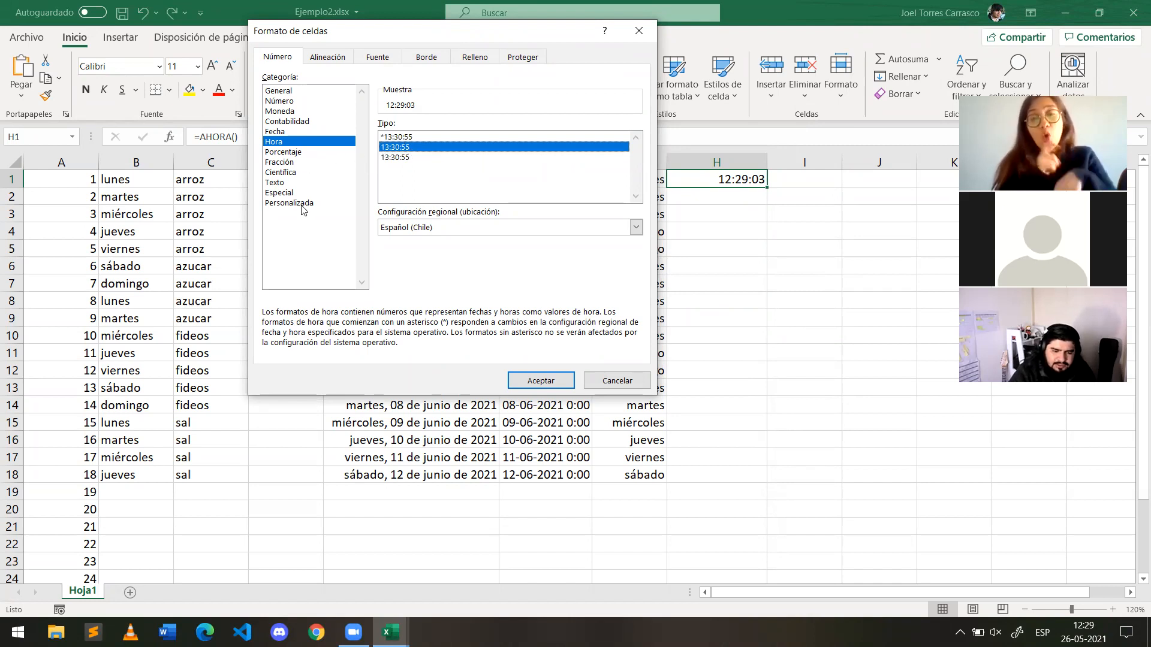
Step: Give H1 the custom number format mm:ss to show only minutes and seconds
click(301, 204)
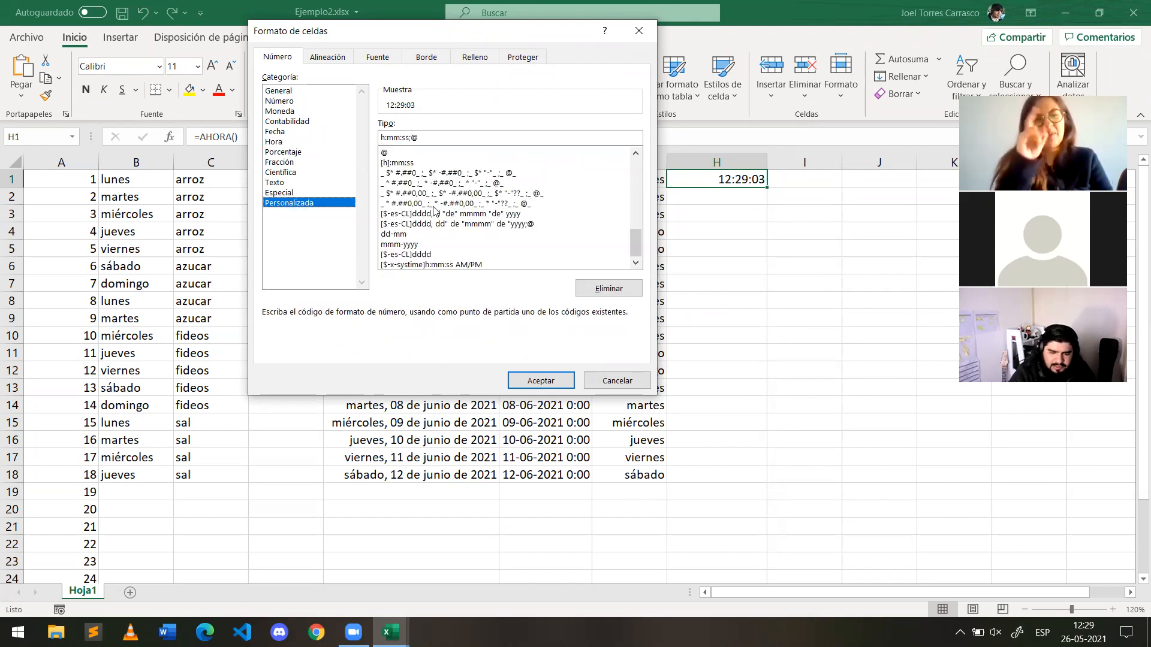
click(427, 137)
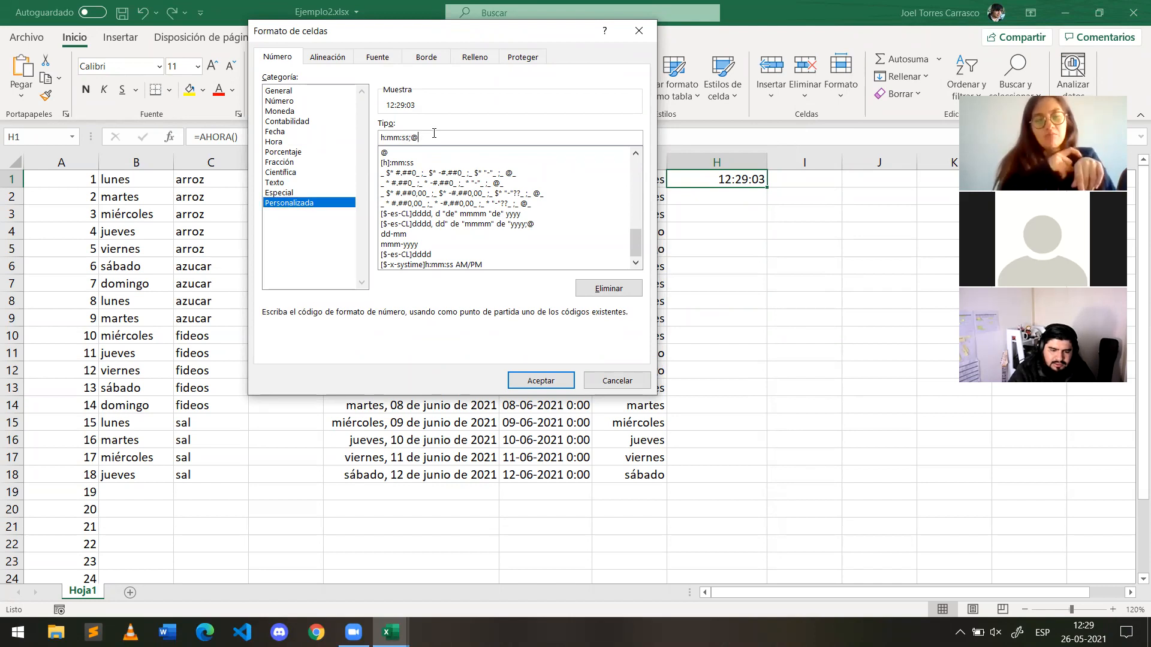
key(BackSpace)
key(BackSpace)
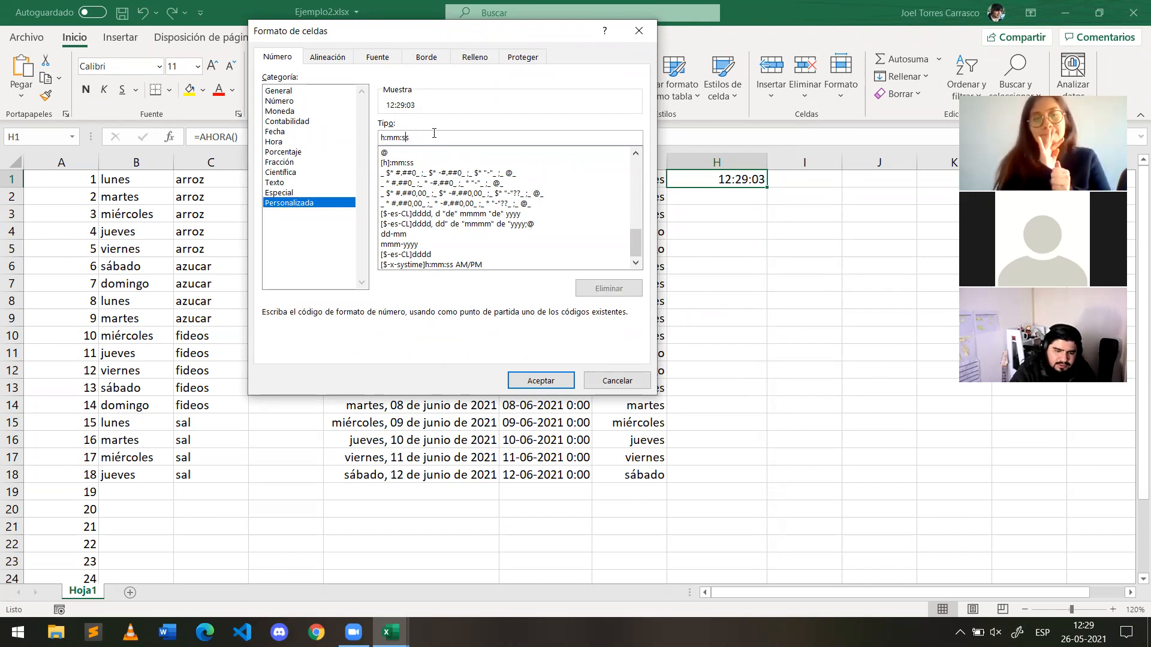
key(BackSpace)
key(BackSpace)
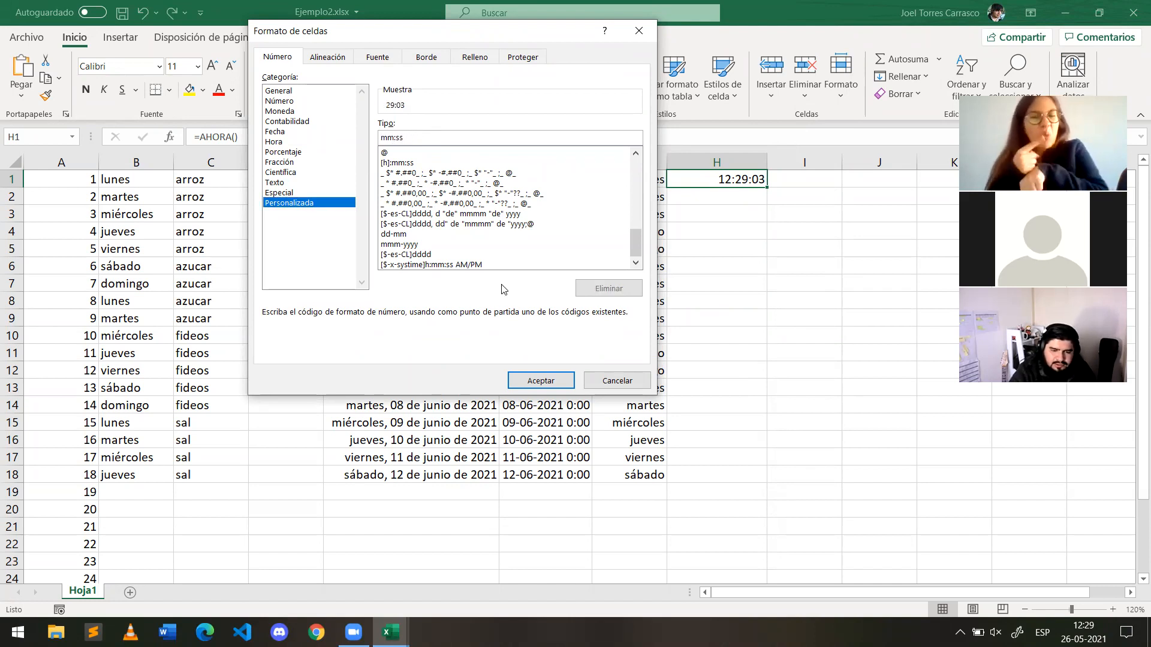
click(536, 379)
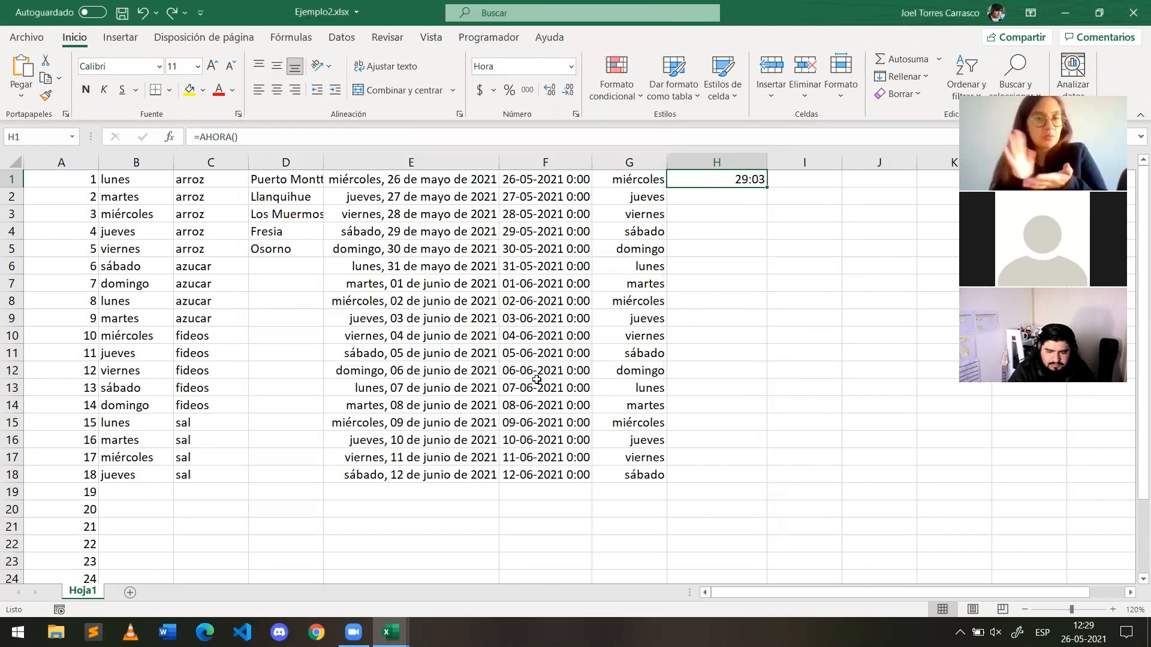
click(766, 200)
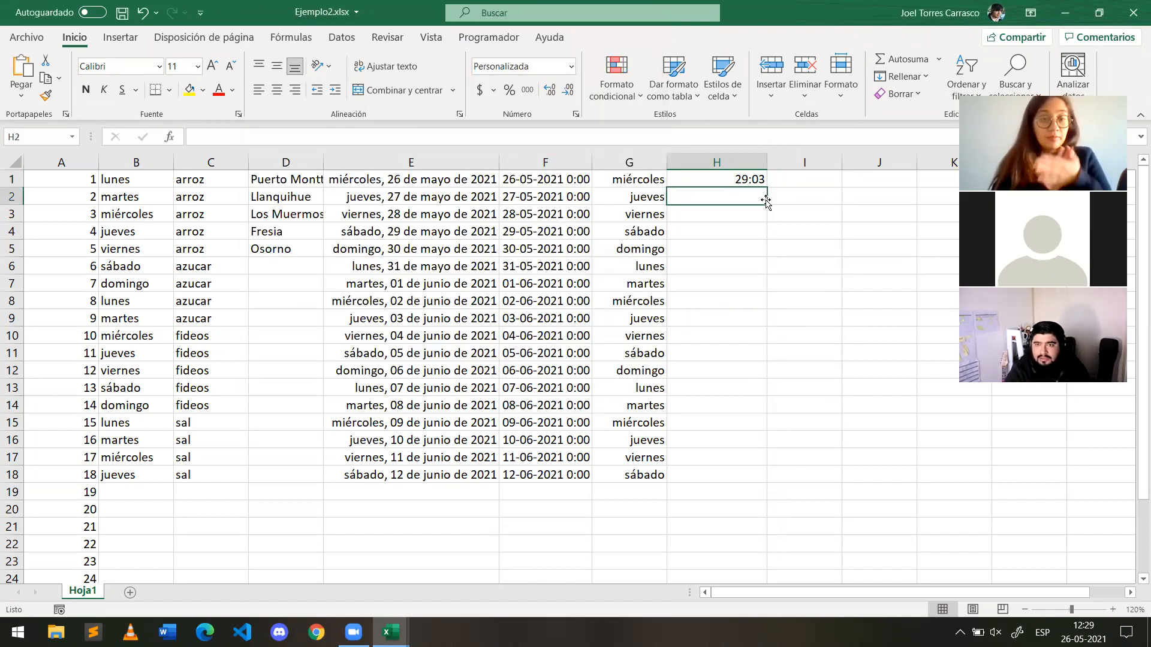
click(749, 178)
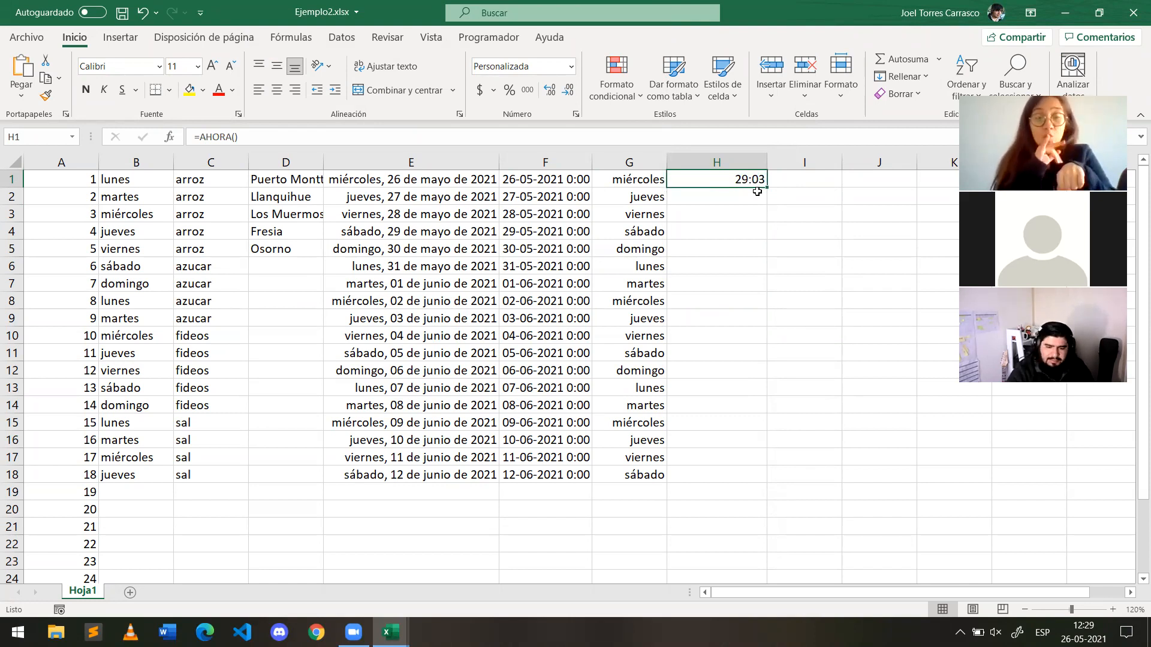
click(755, 199)
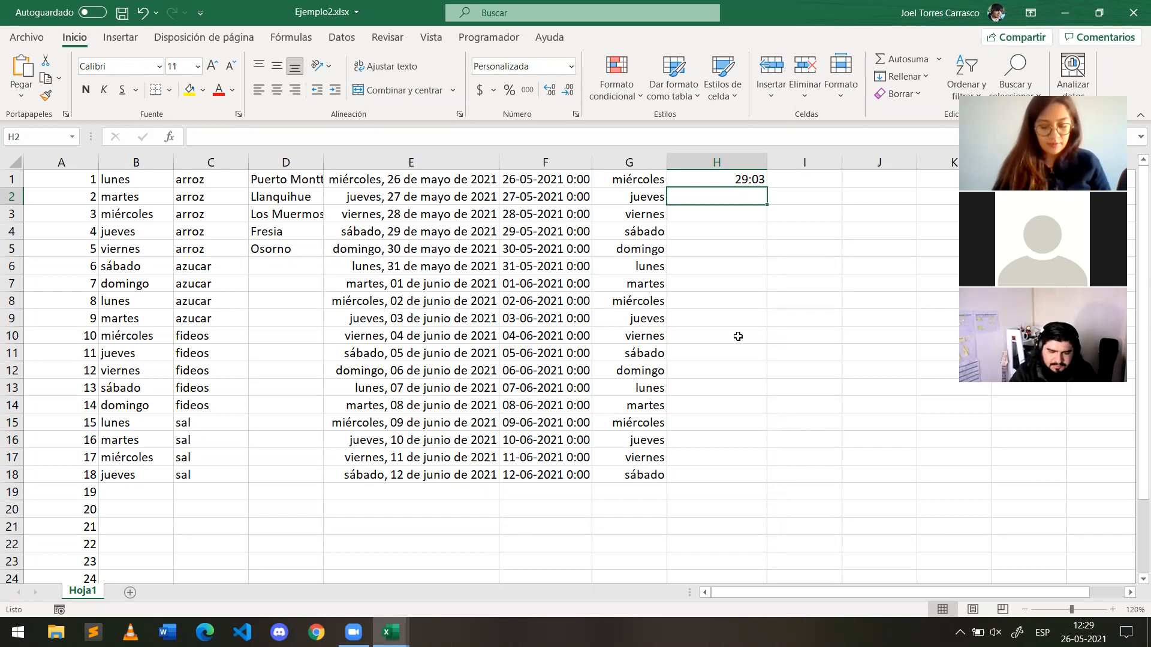
scroll(740, 429, down, 5)
scroll(741, 430, up, 5)
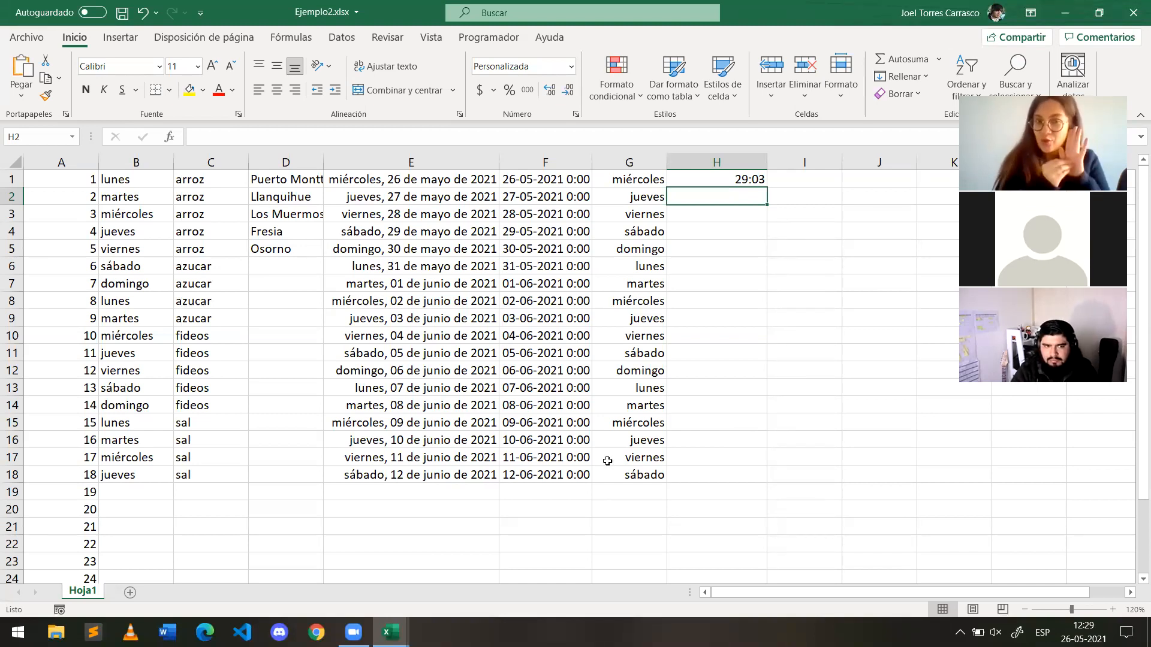
Step: Try extending the number series in column A from A1:A4 down to row 1394, and undo the fill
scroll(80, 507, down, 3)
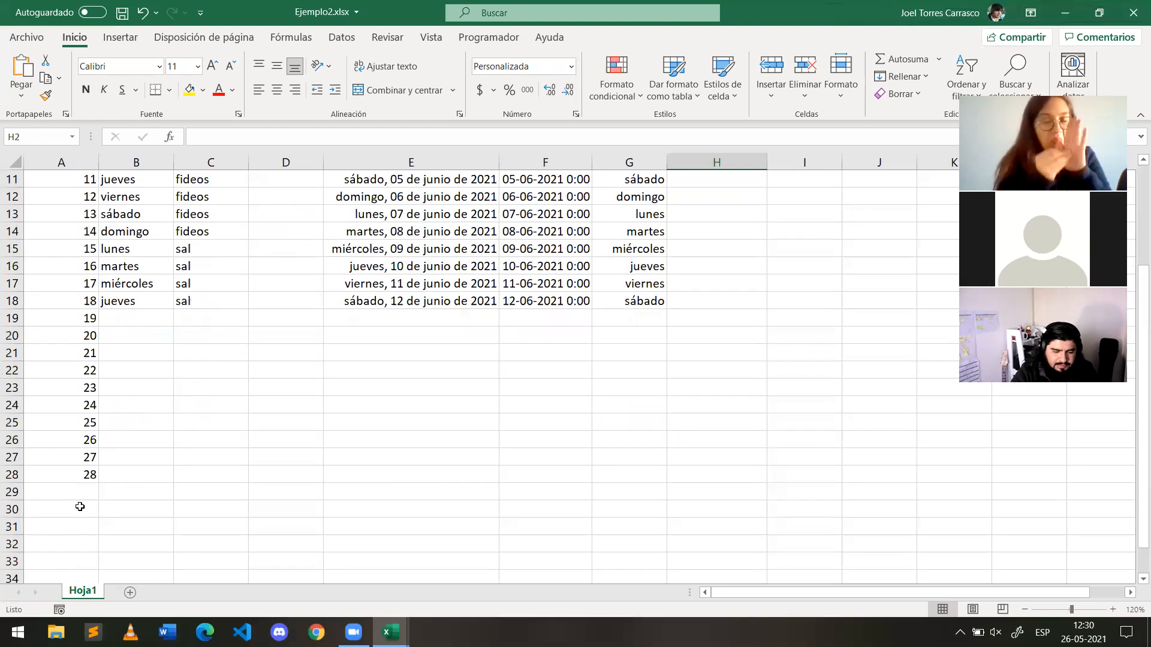
click(89, 477)
click(97, 486)
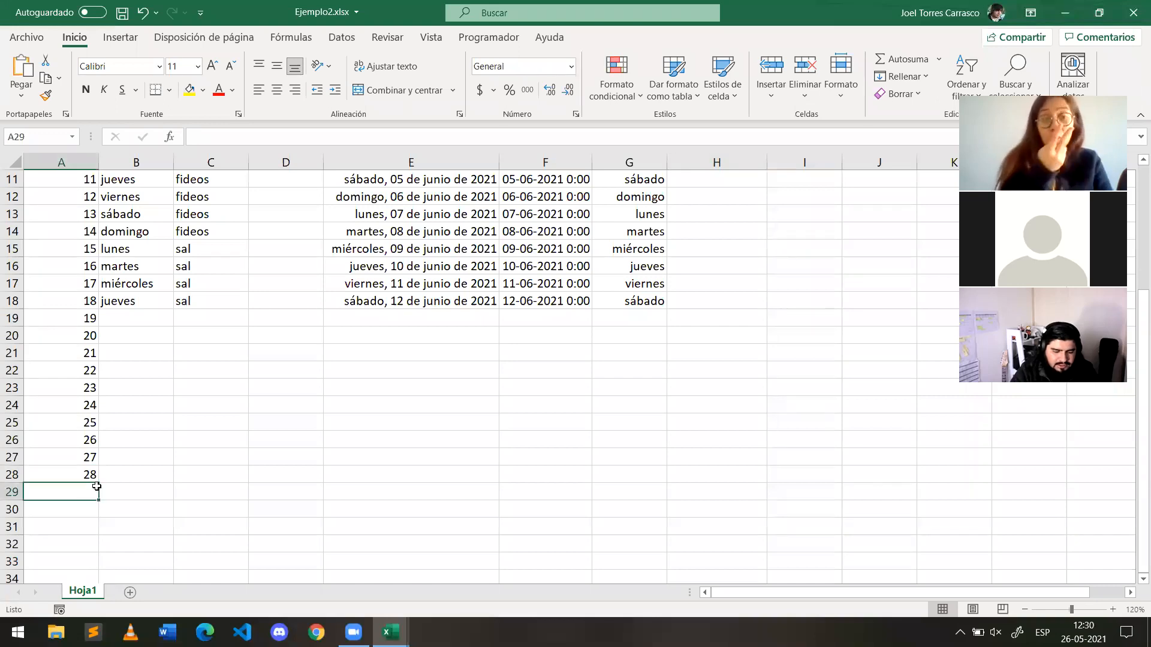
click(95, 477)
drag(95, 477, 89, 336)
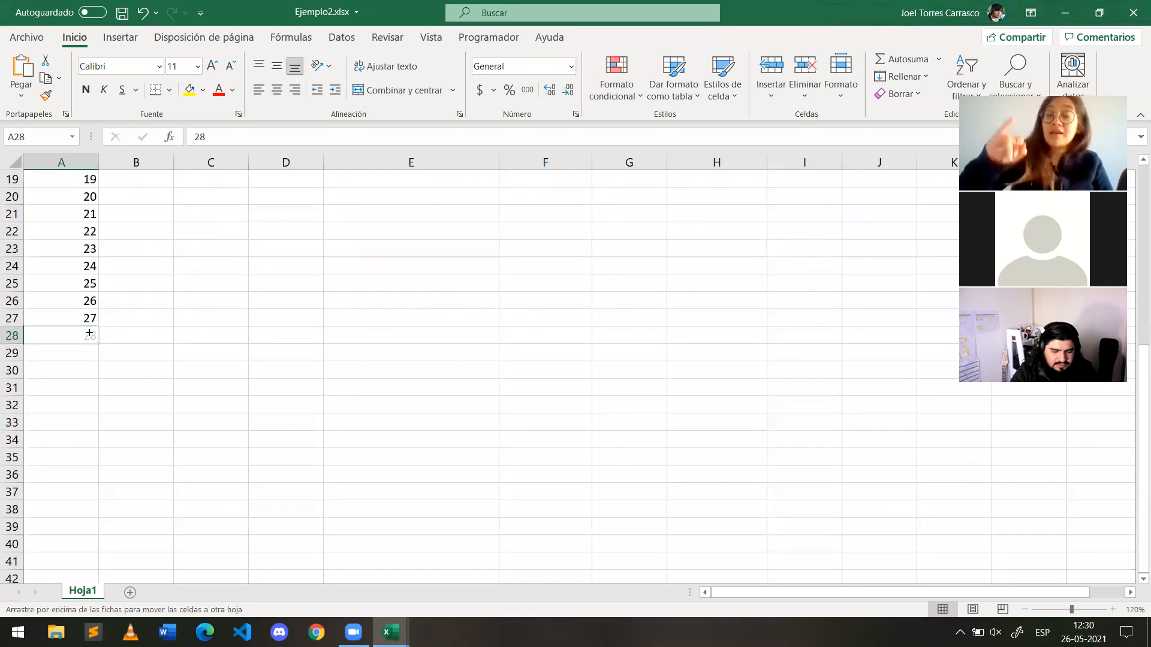
scroll(87, 270, up, 6)
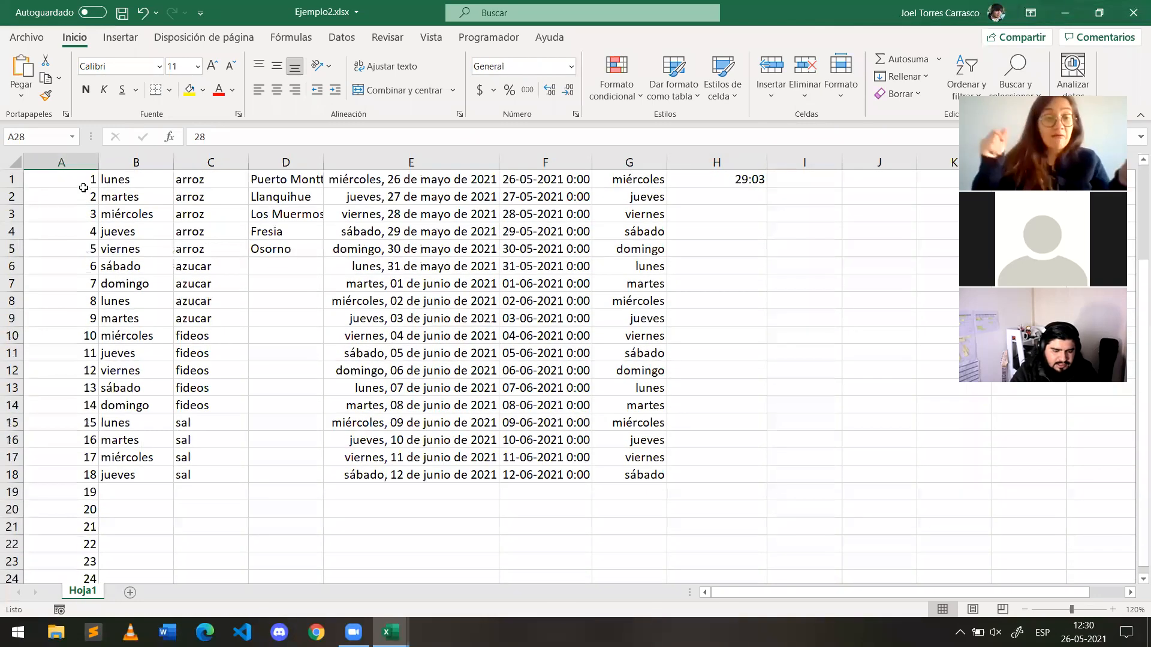
drag(84, 178, 94, 491)
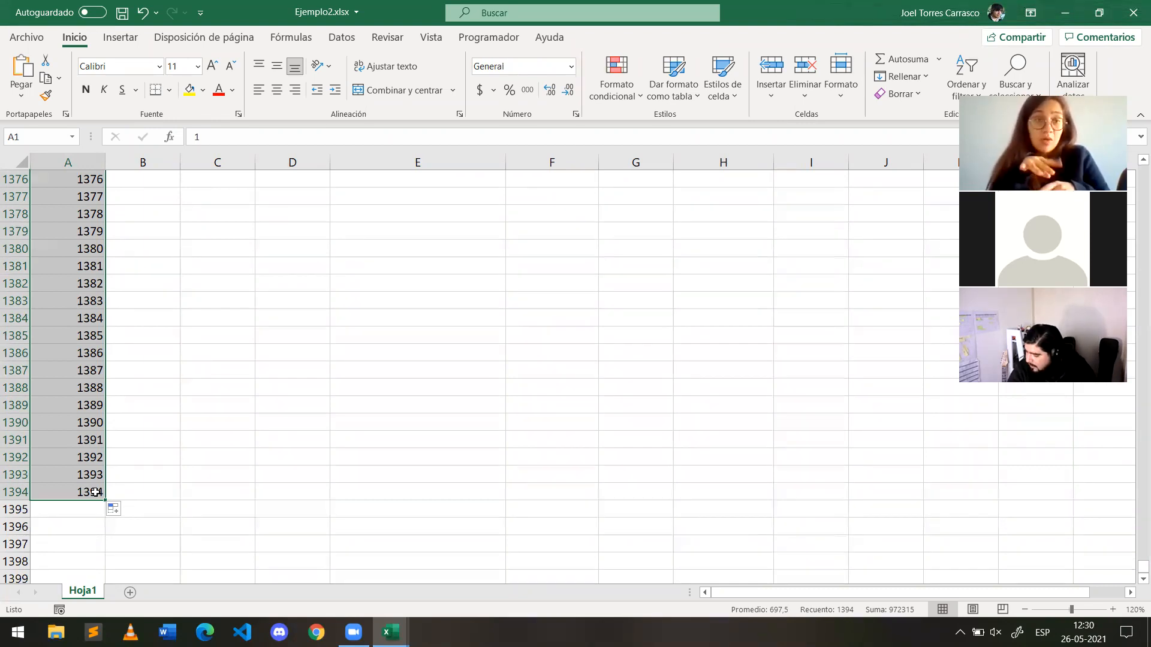
key(ctrl+z)
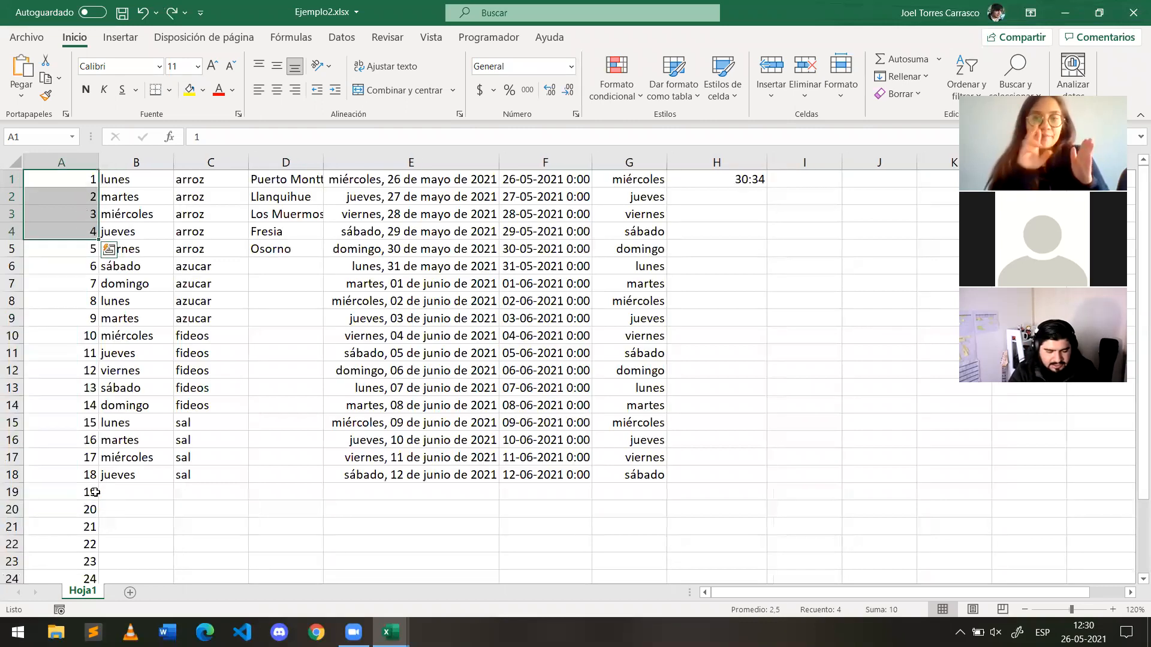
Step: Select the whole data block from column A to column H, and release the selection
click(155, 556)
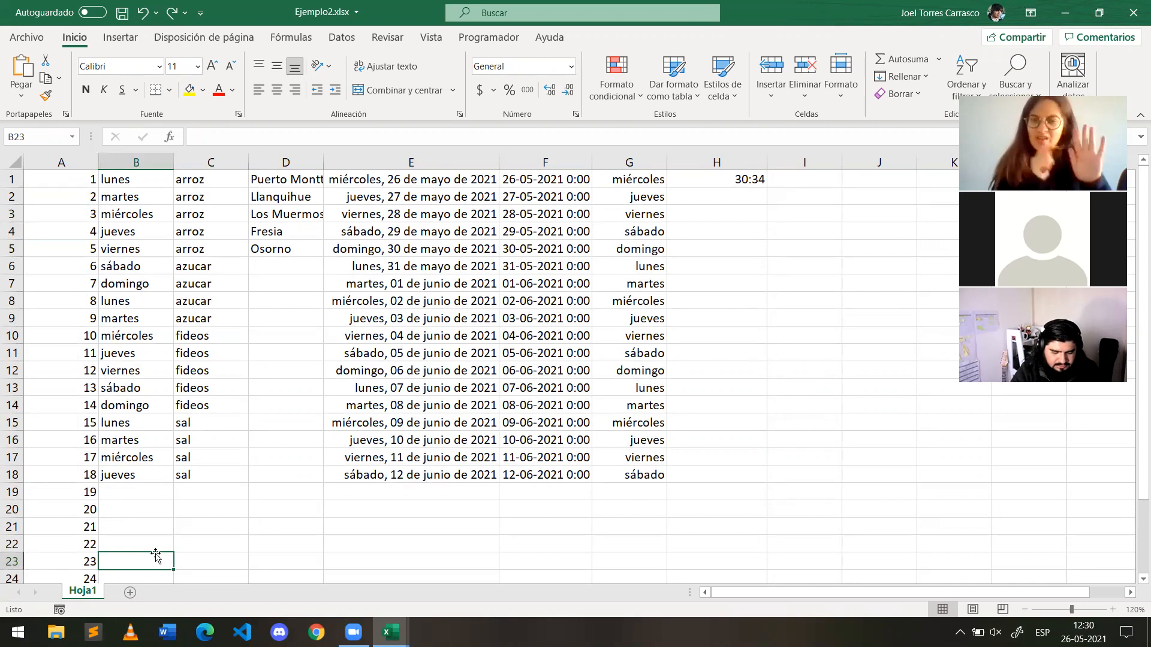
key(ctrl+a)
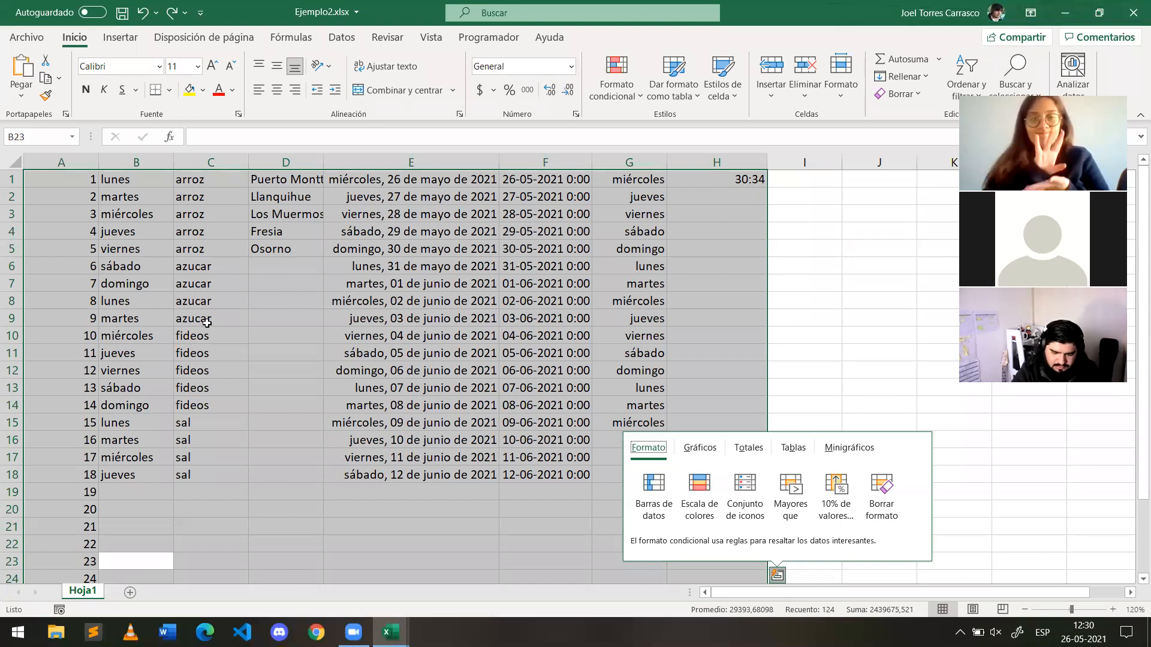
click(297, 321)
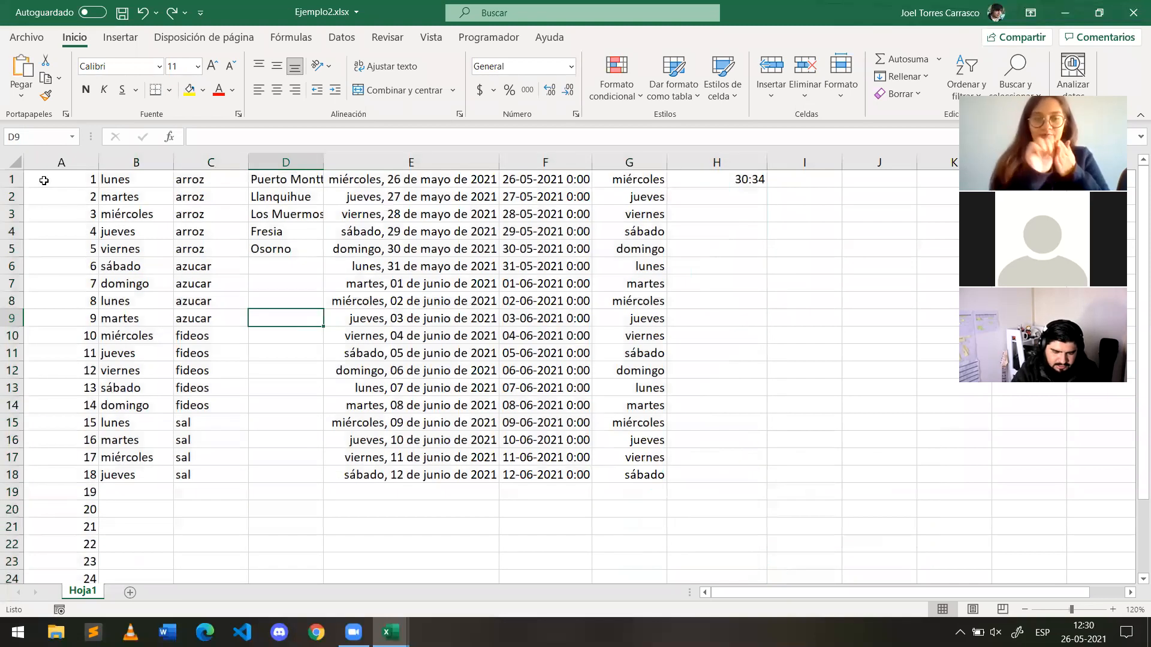
Step: Clear the contents of the whole data block in columns A to H and return to cell A1
key(ctrl+a)
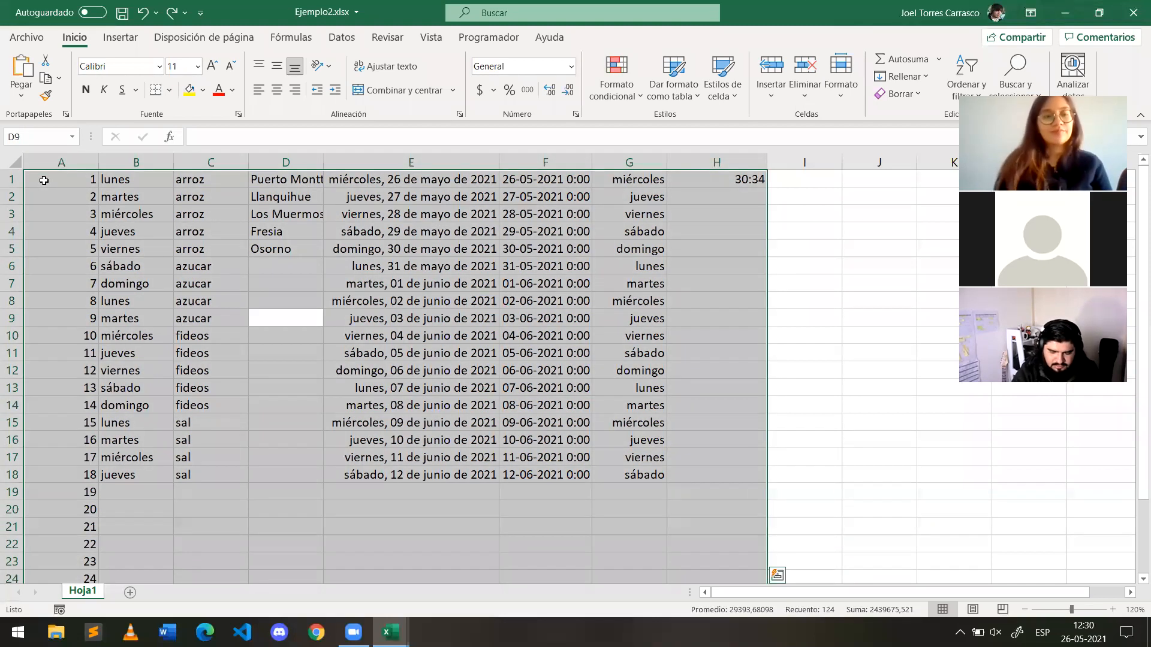
key(Delete)
click(43, 180)
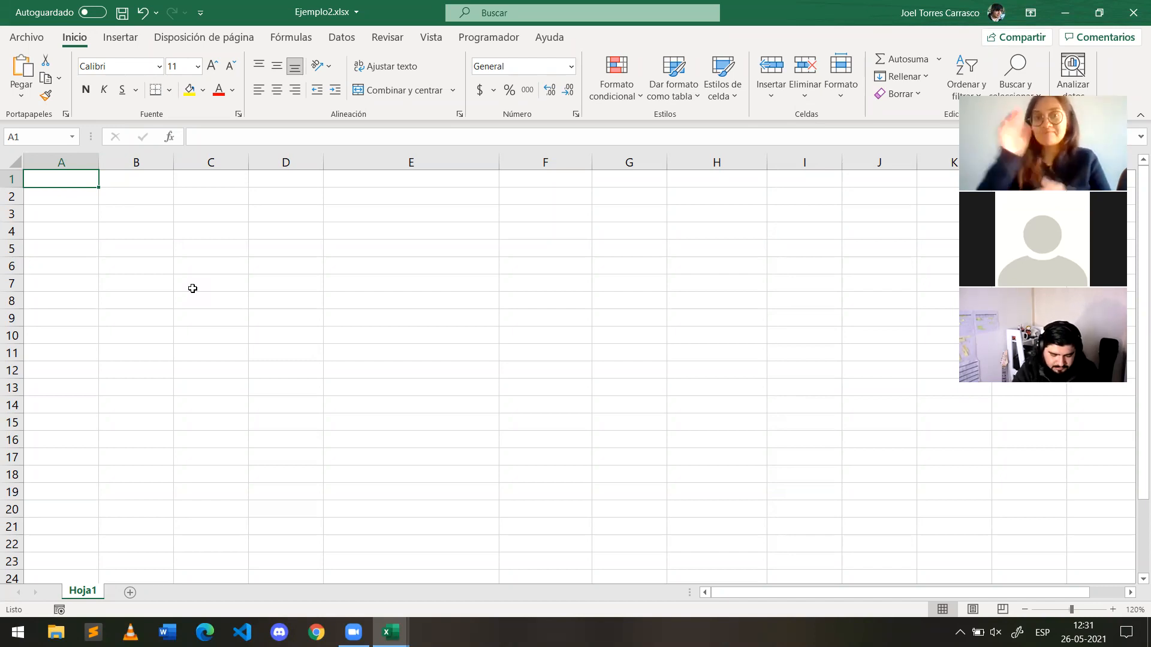
Step: Enter the column headings Alumnos in A1 and Nota in B1
text(Alumnos)
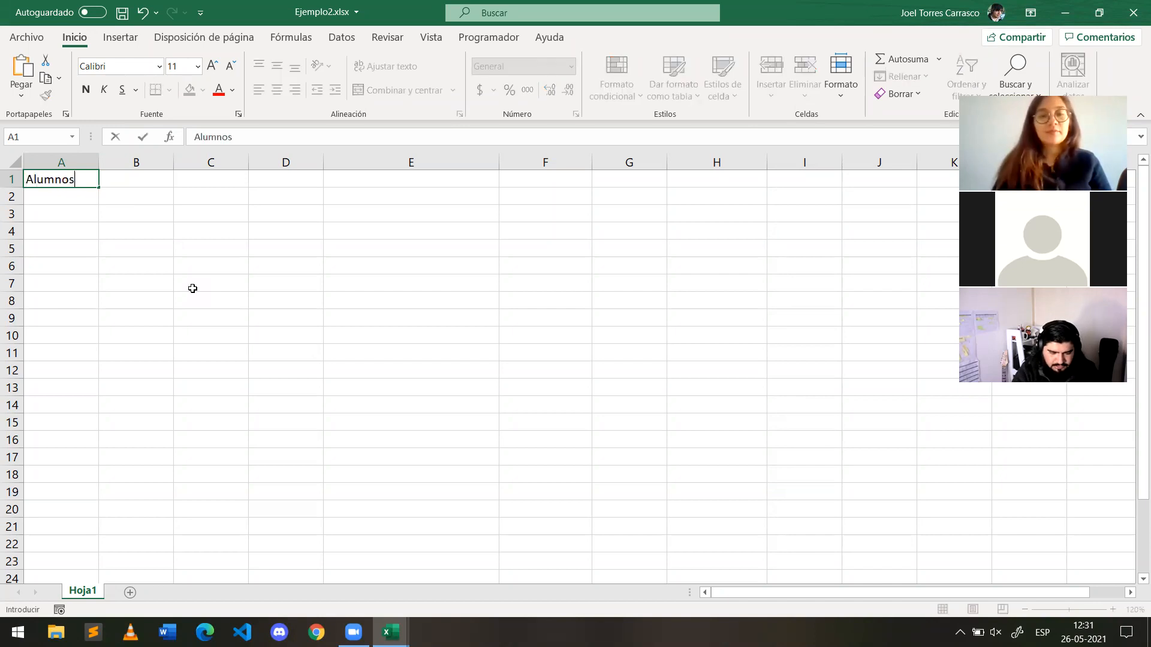
key(Tab)
text(Nota)
key(Return)
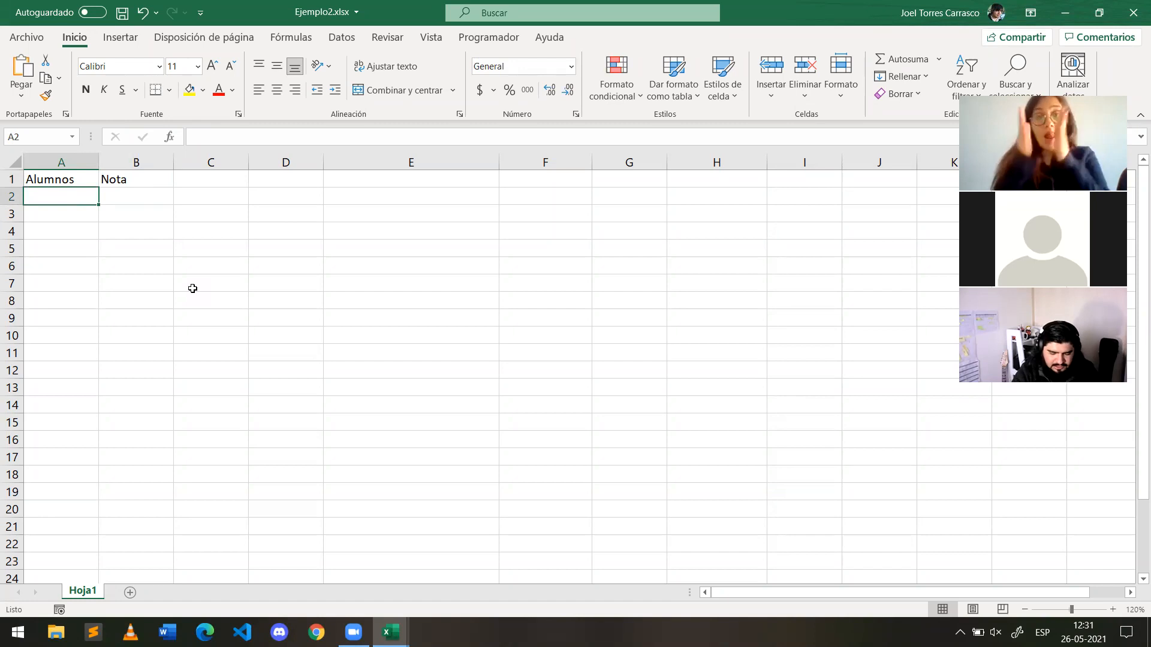
Step: Fill A2:A5 under Alumnos with the first names of four students, one per row
text(Juan)
key(Return)
text(Maria)
key(Return)
text(Pedro)
key(Return)
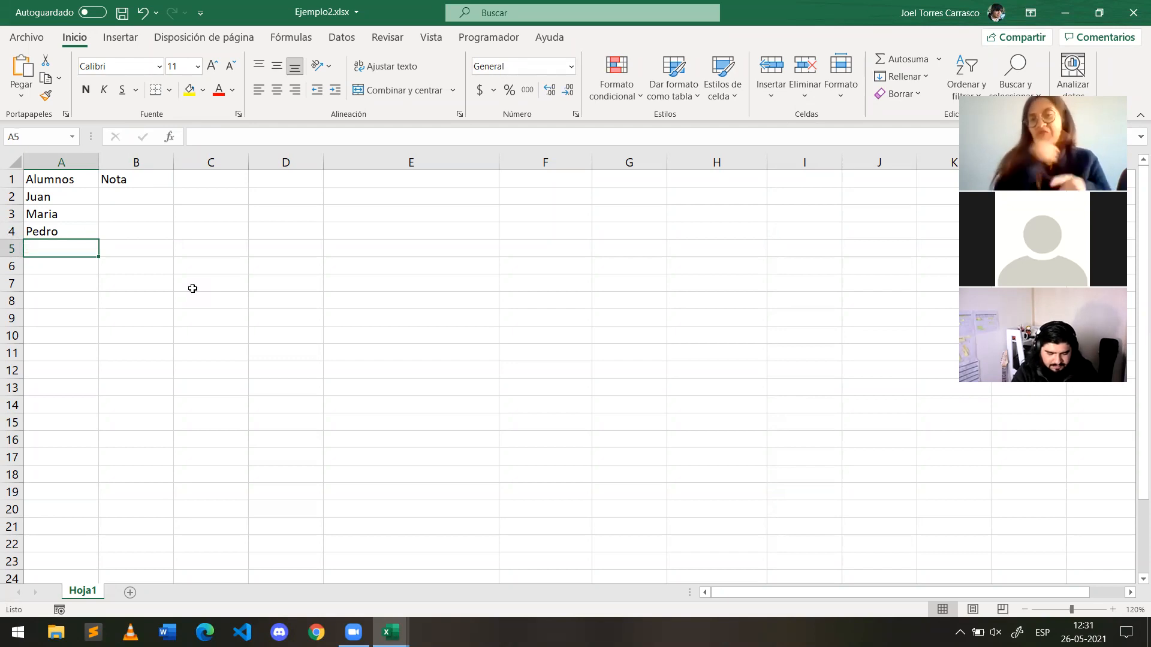
text(Esteban)
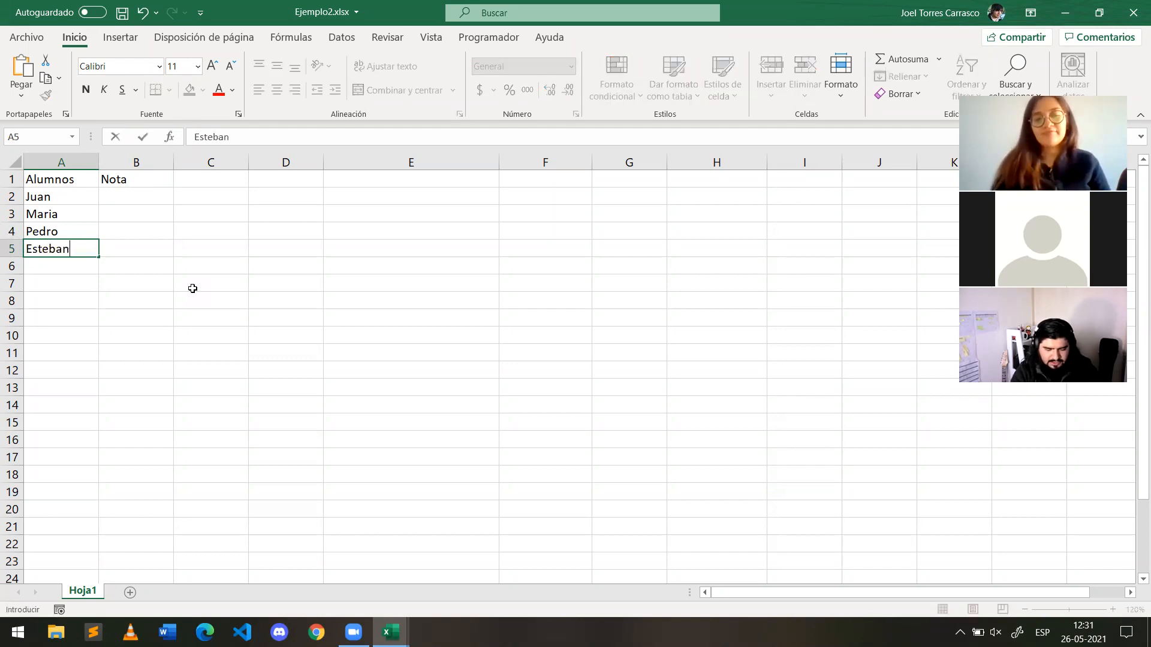
key(Return)
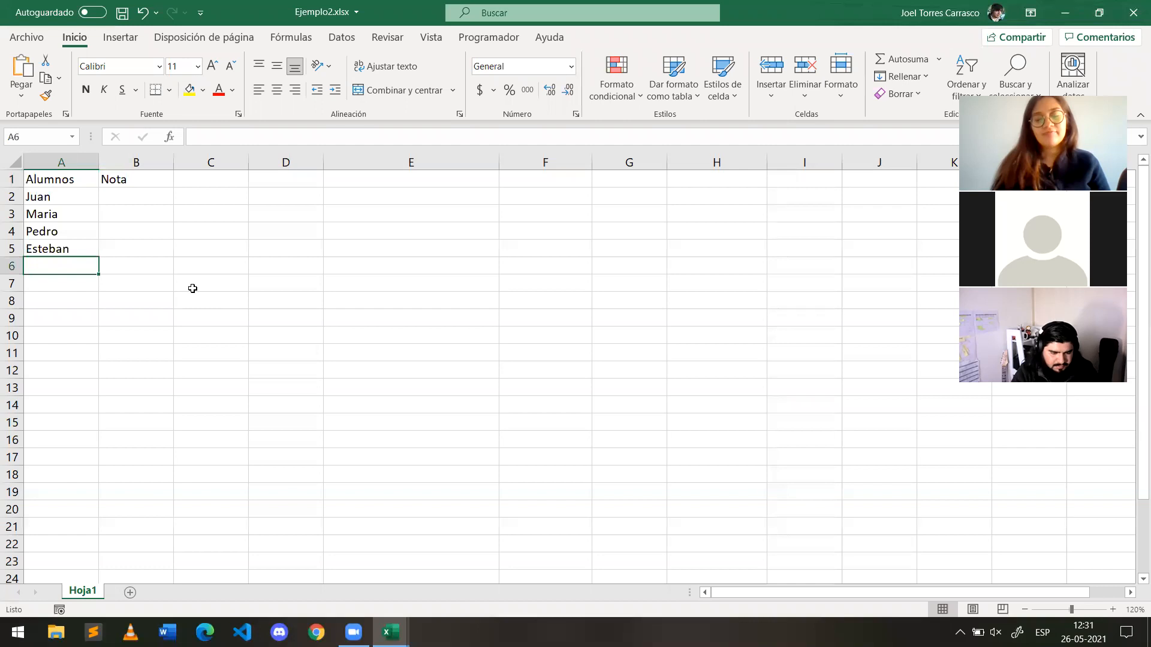
Step: Make a cell under the Nota heading in column B active, beside the student list
key(Right)
key(Up)
key(Up)
key(Up)
key(Up)
key(Up)
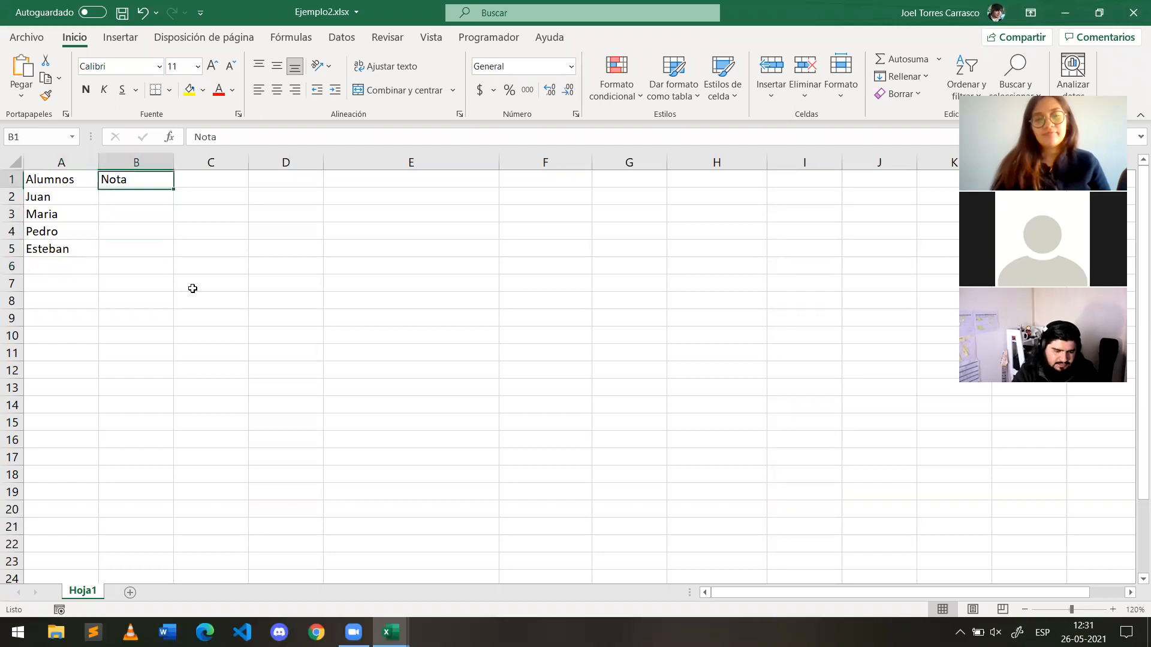
key(Down)
key(Down)
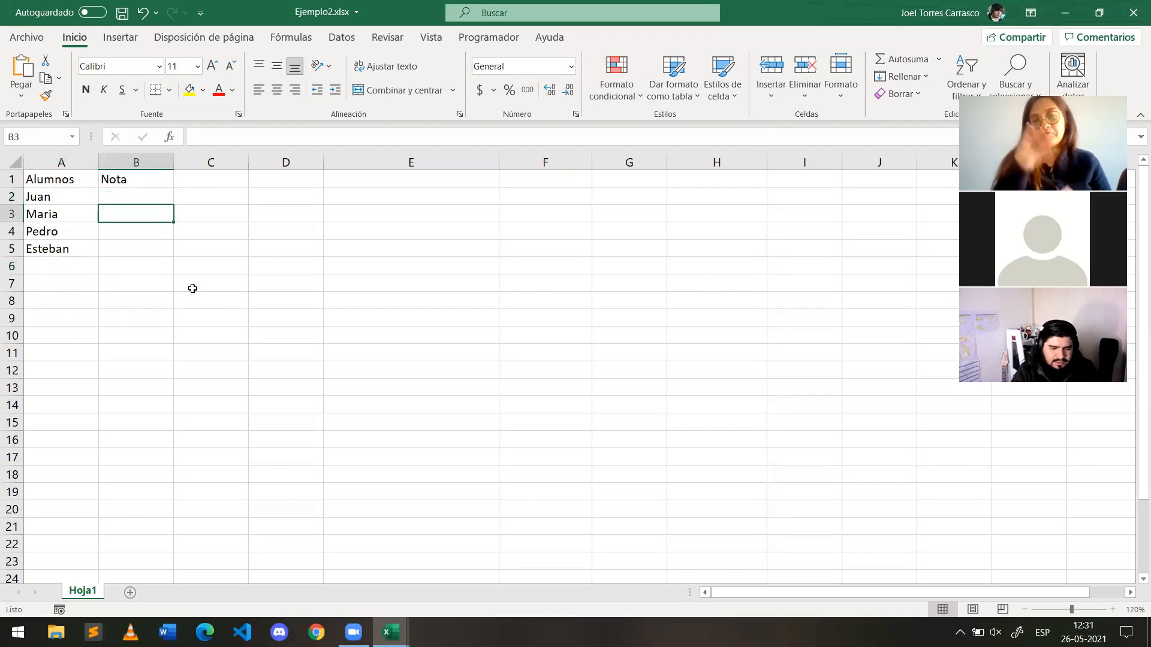
Step: Enter 10 in cell B2 under Nota and clear the cell again
key(Up)
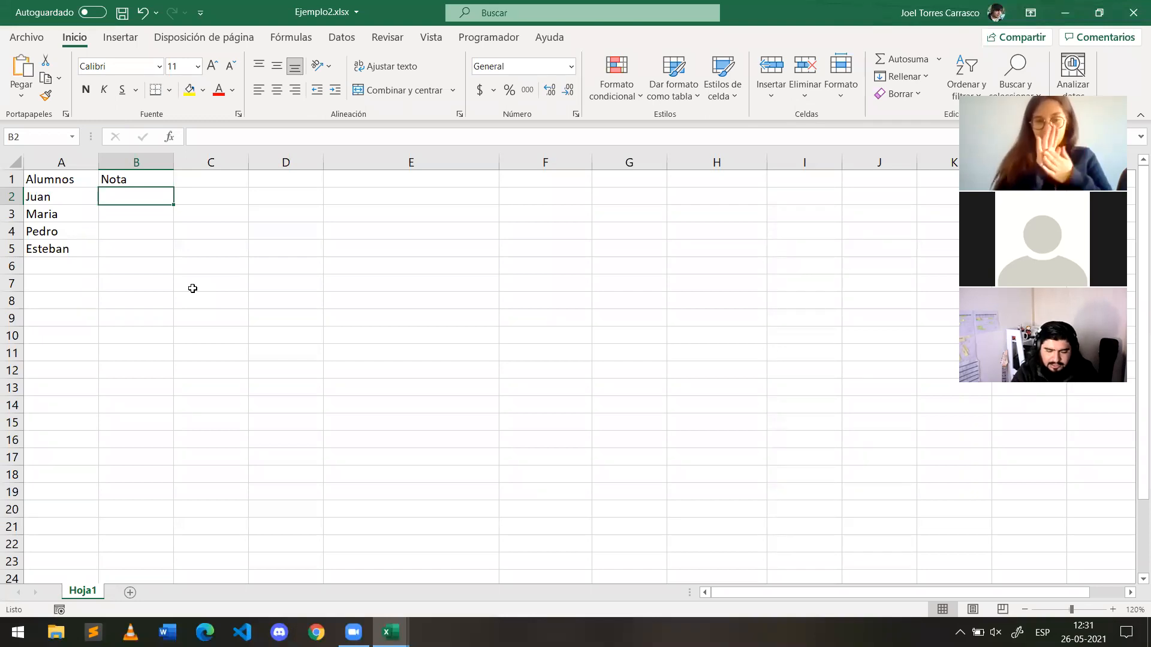
text(10)
key(Return)
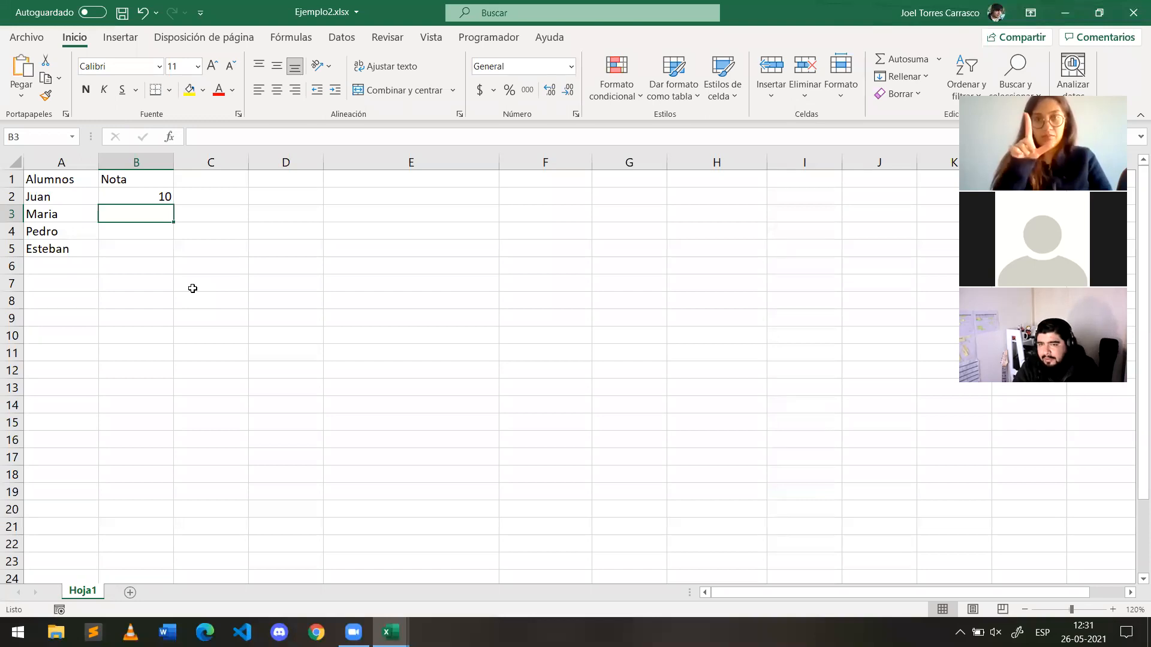
key(Up)
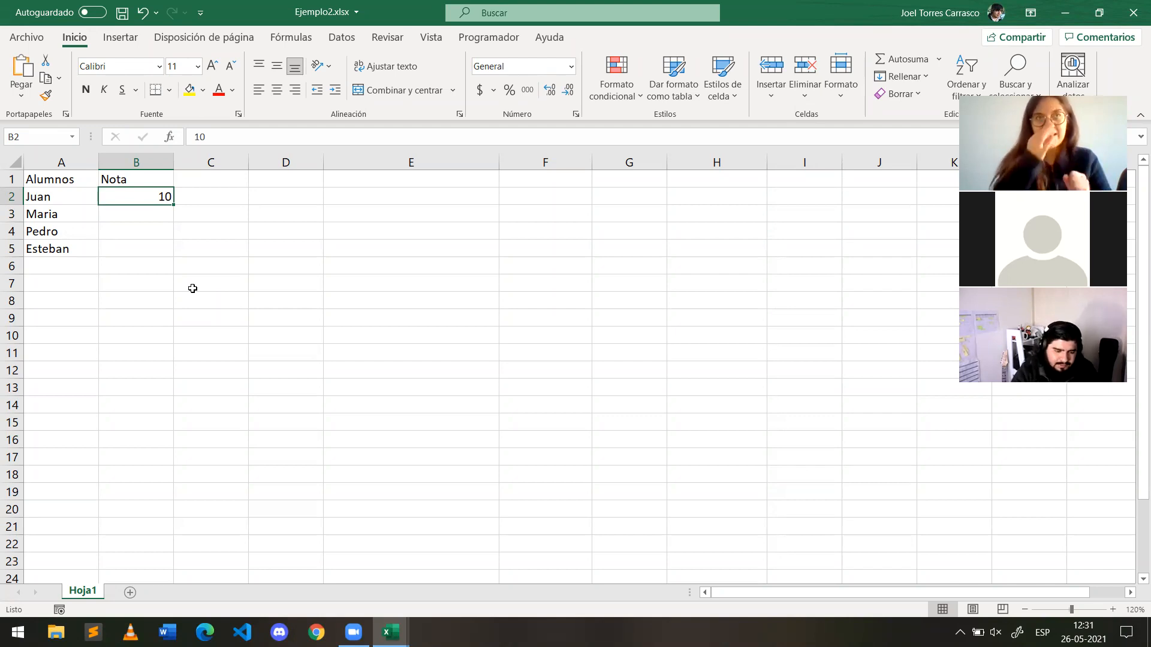
key(BackSpace)
key(Return)
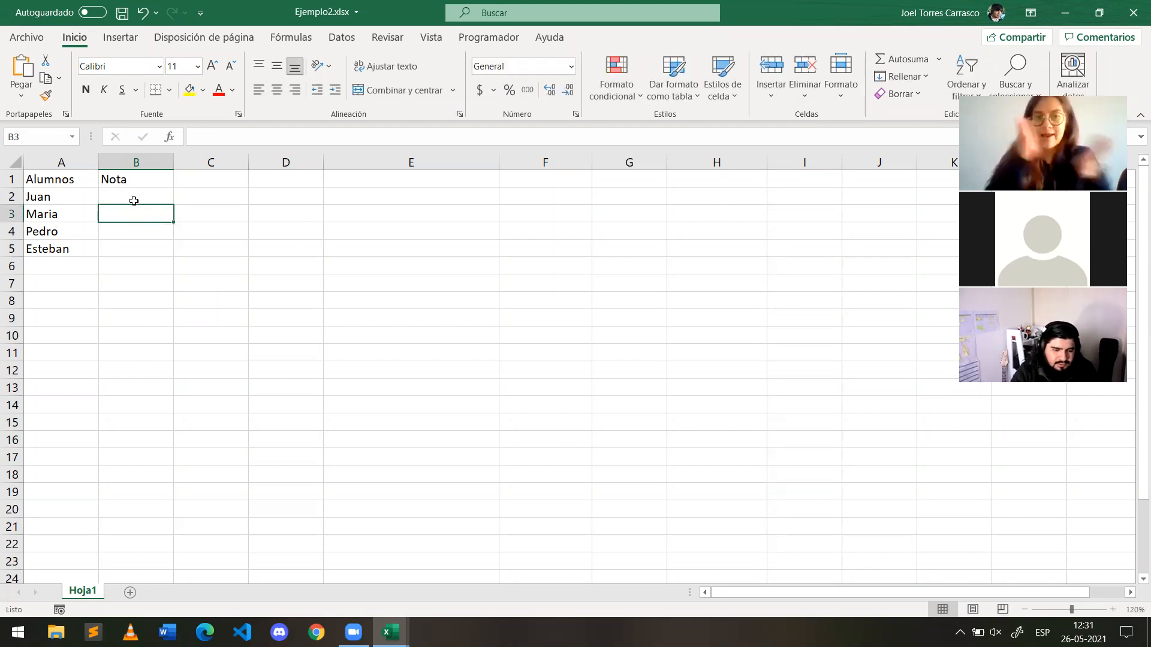
Step: Select the empty Nota cells B2:B5 and look over the data tools available for them
drag(133, 195, 134, 249)
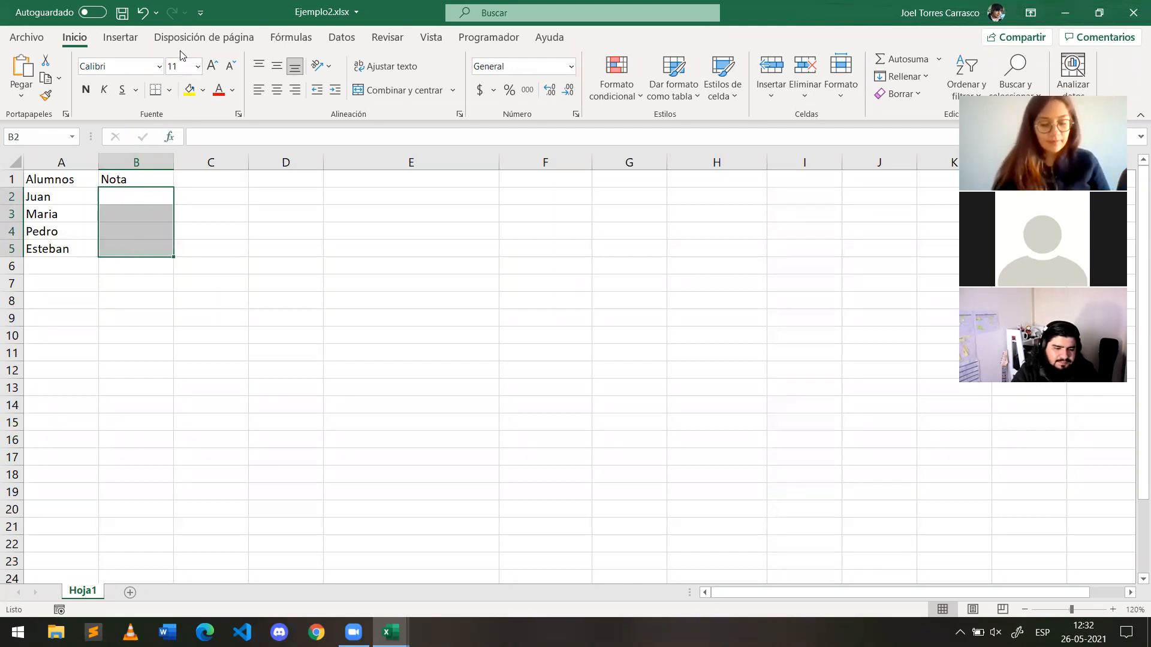
click(341, 38)
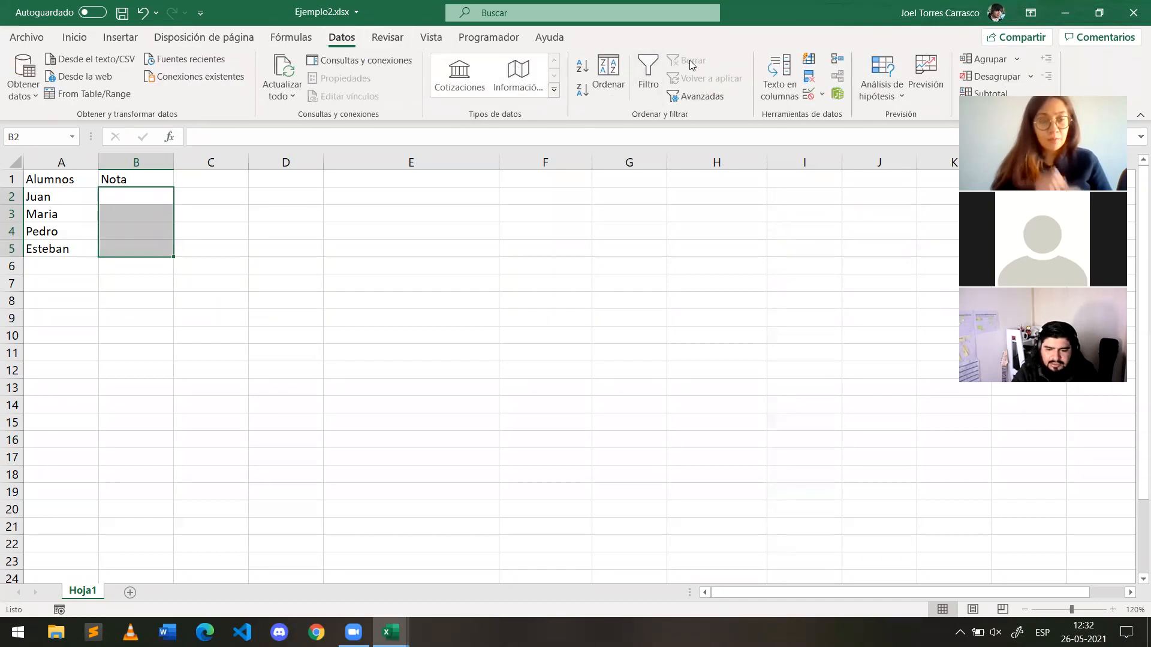
click(557, 94)
click(602, 111)
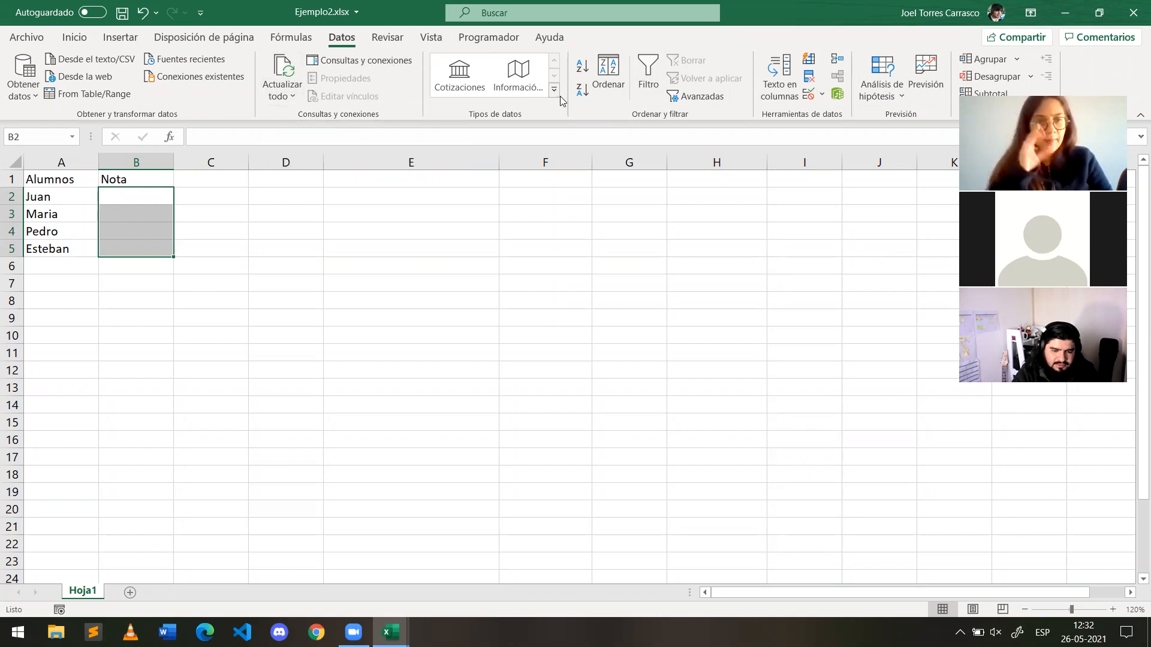
click(75, 38)
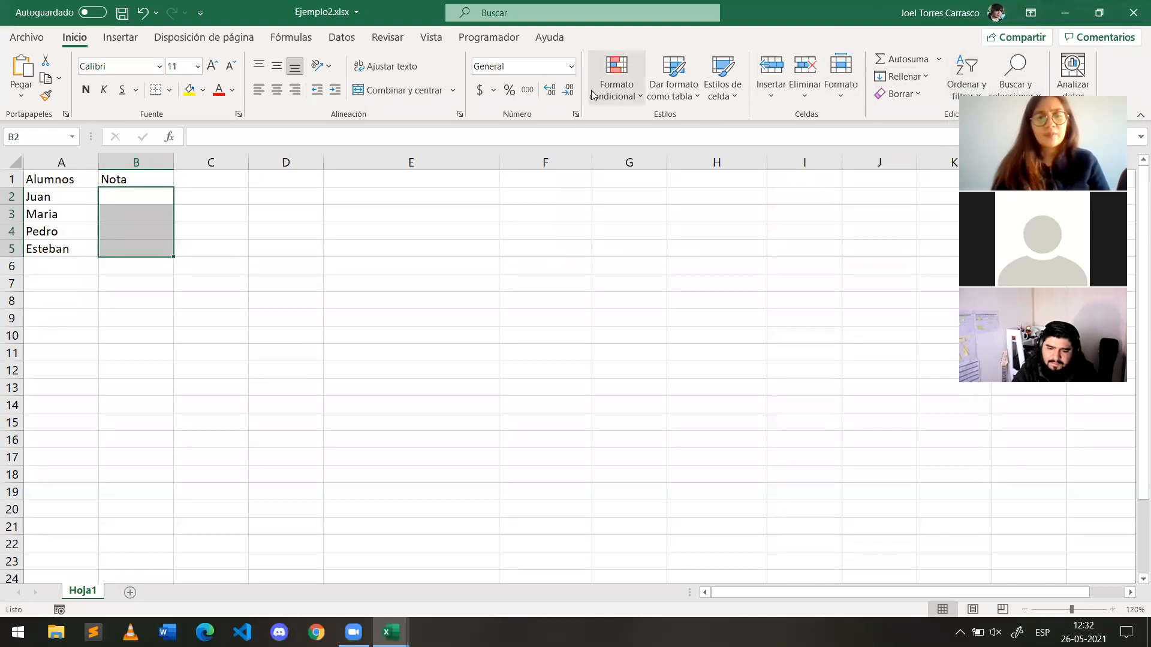
click(341, 38)
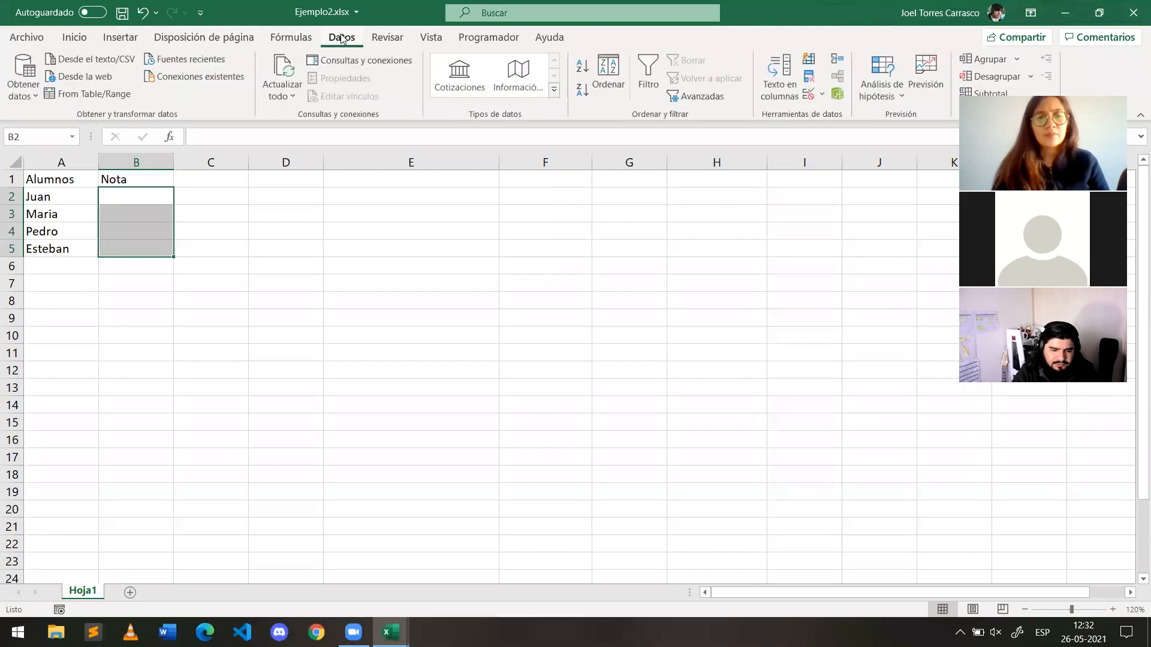
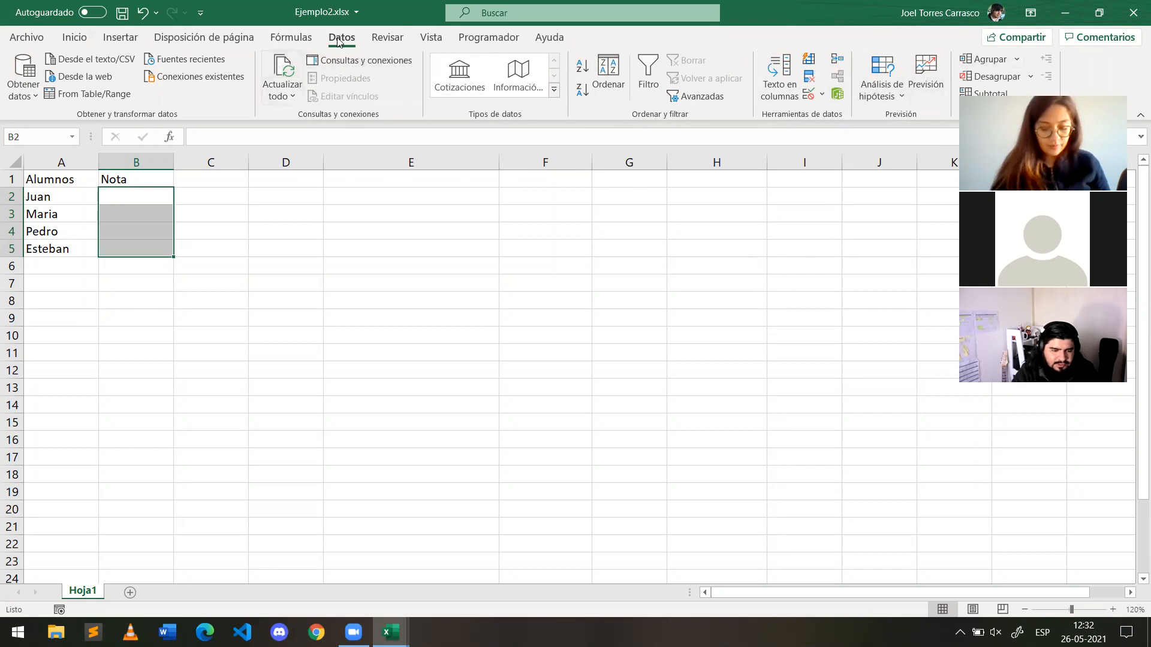
Step: Look through the review, view, developer and conditional formatting commands for the selected grade cells
click(388, 37)
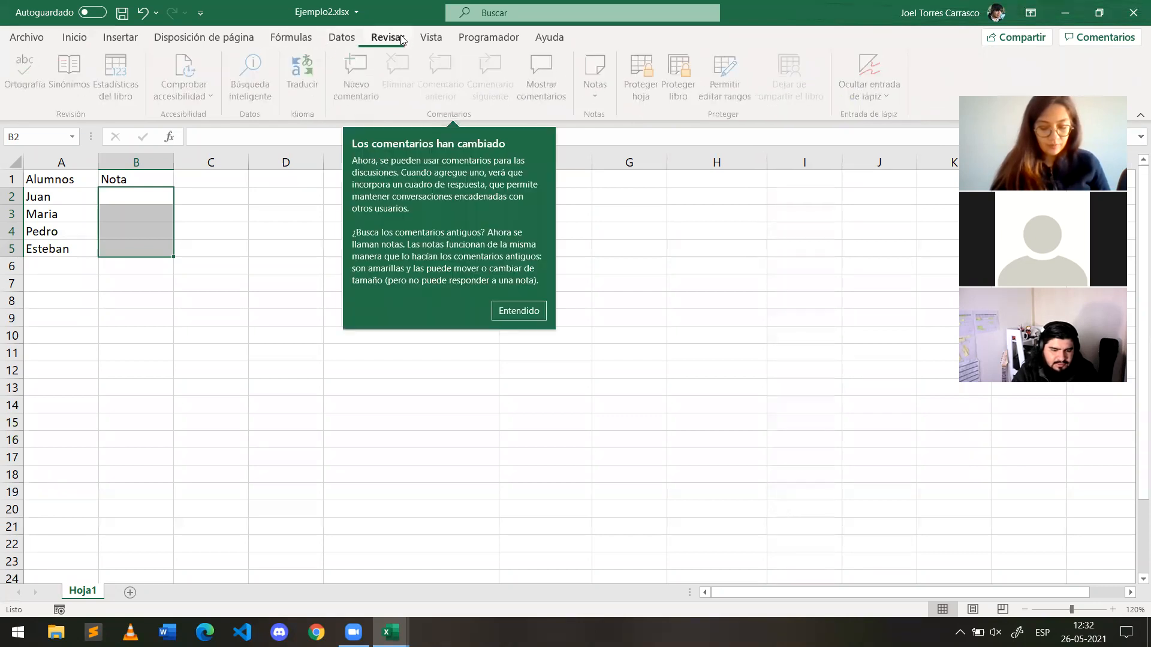
click(429, 40)
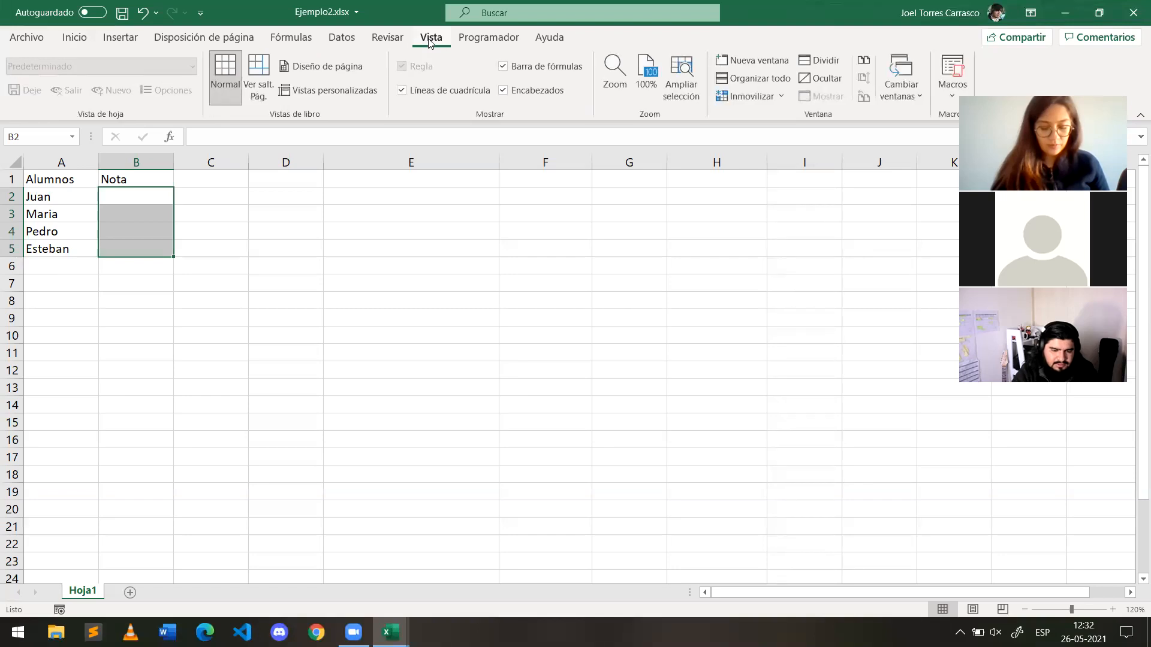
click(477, 42)
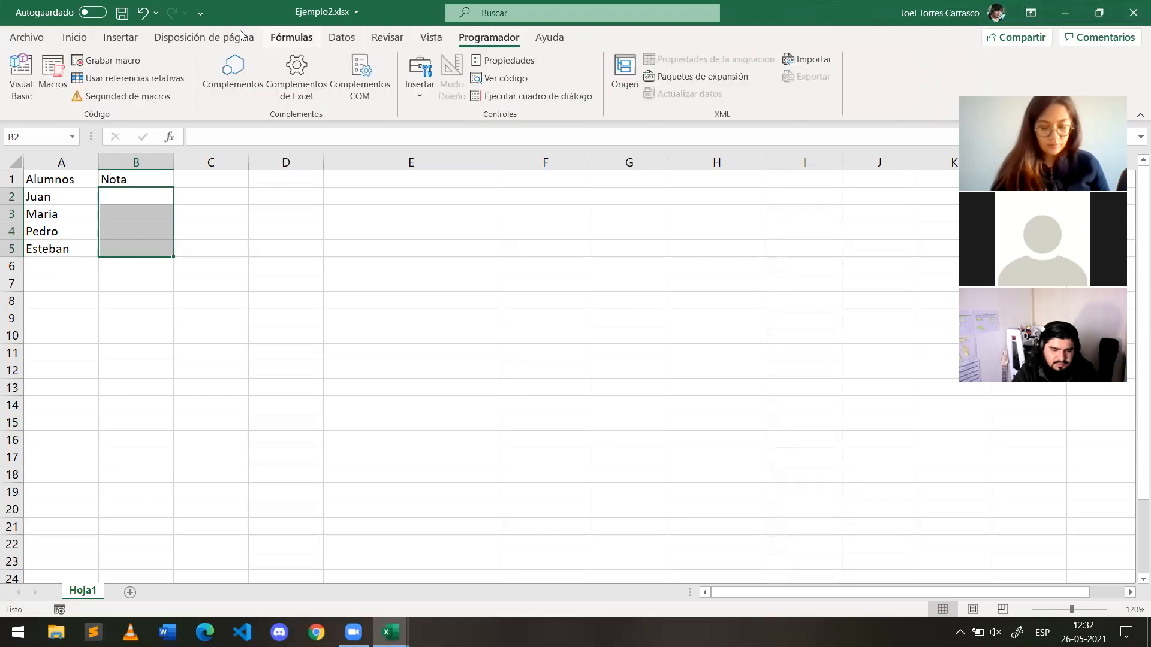
click(116, 38)
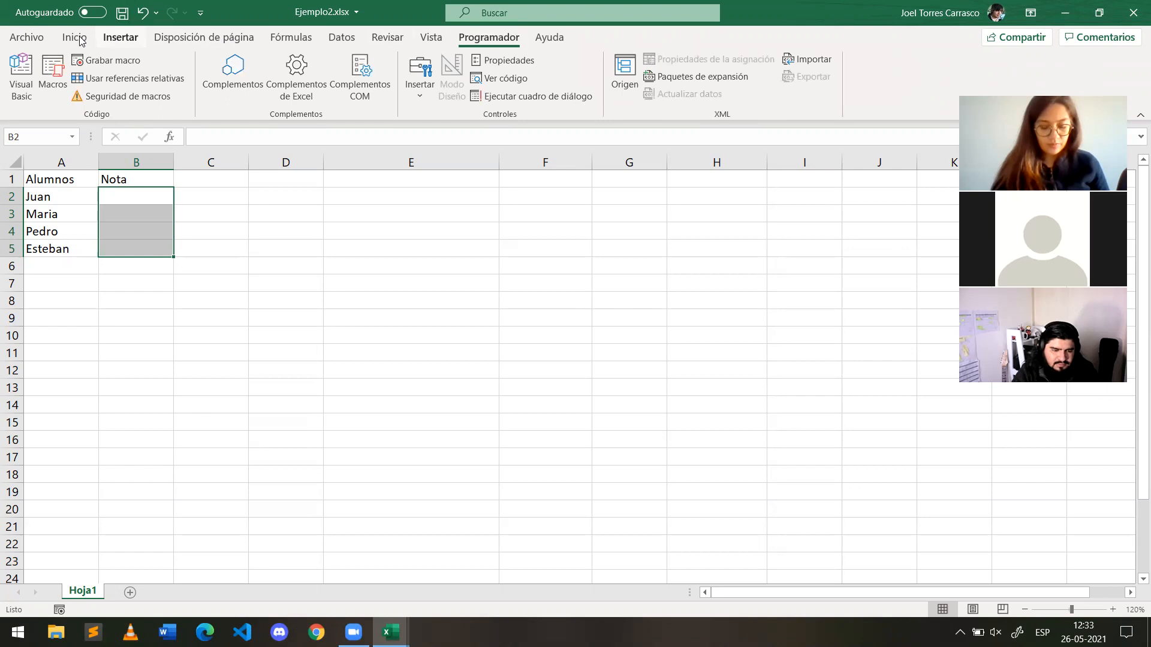
click(75, 38)
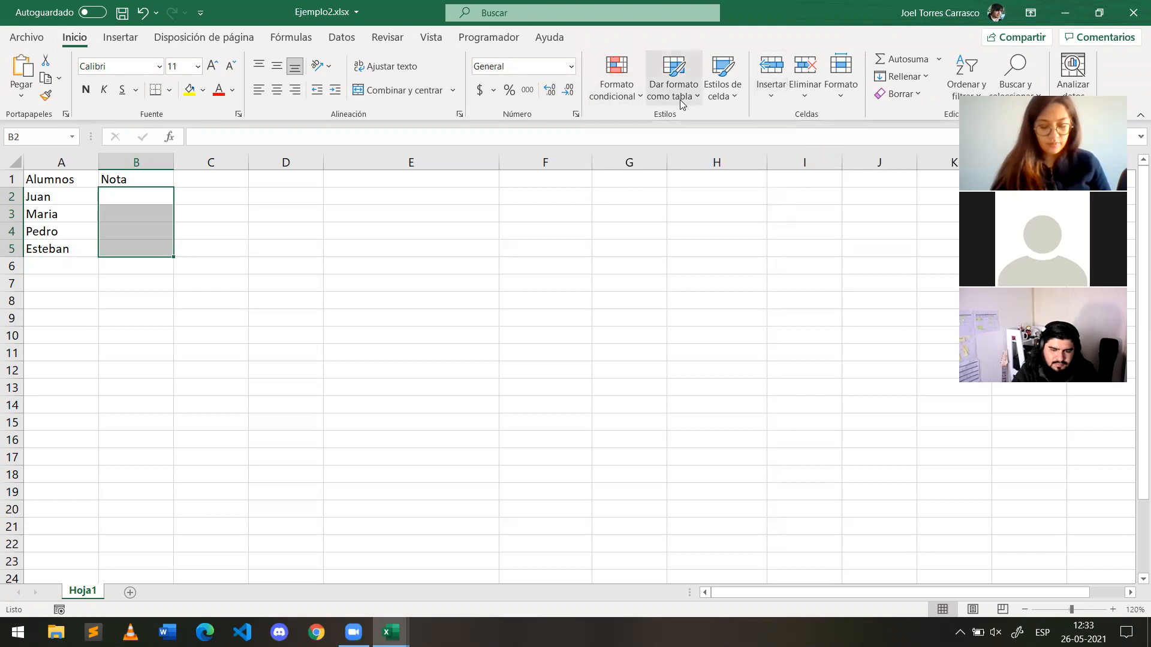
click(638, 99)
click(638, 98)
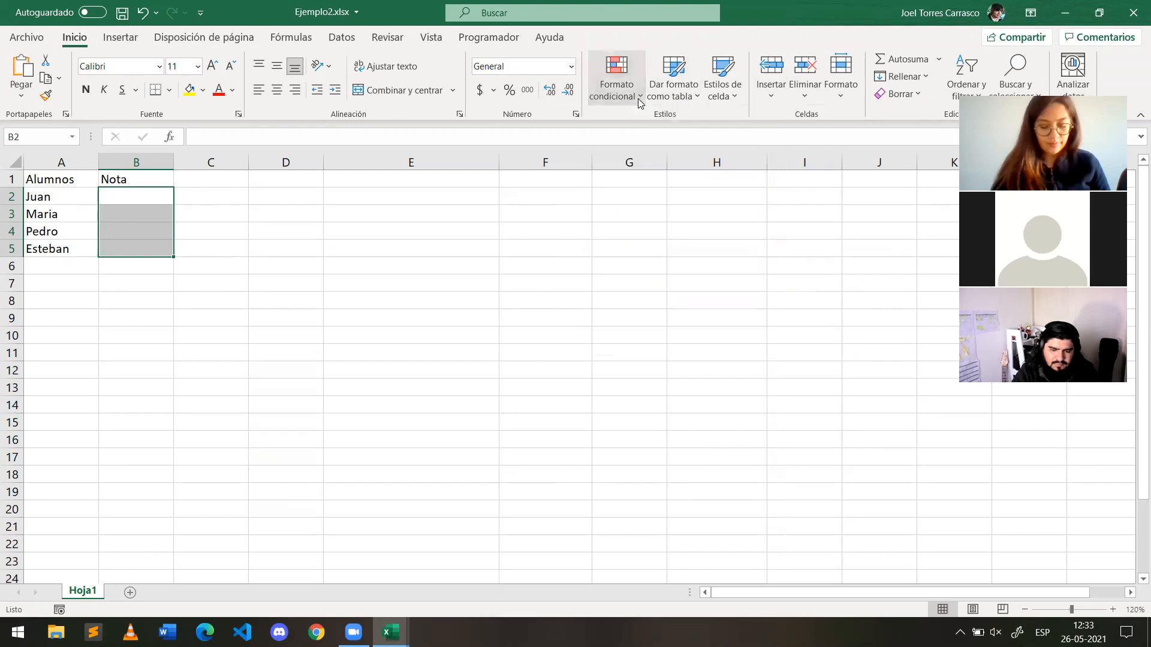
Step: Examine the featured data types and try applying the geographic information type to cells B2:B5
click(332, 39)
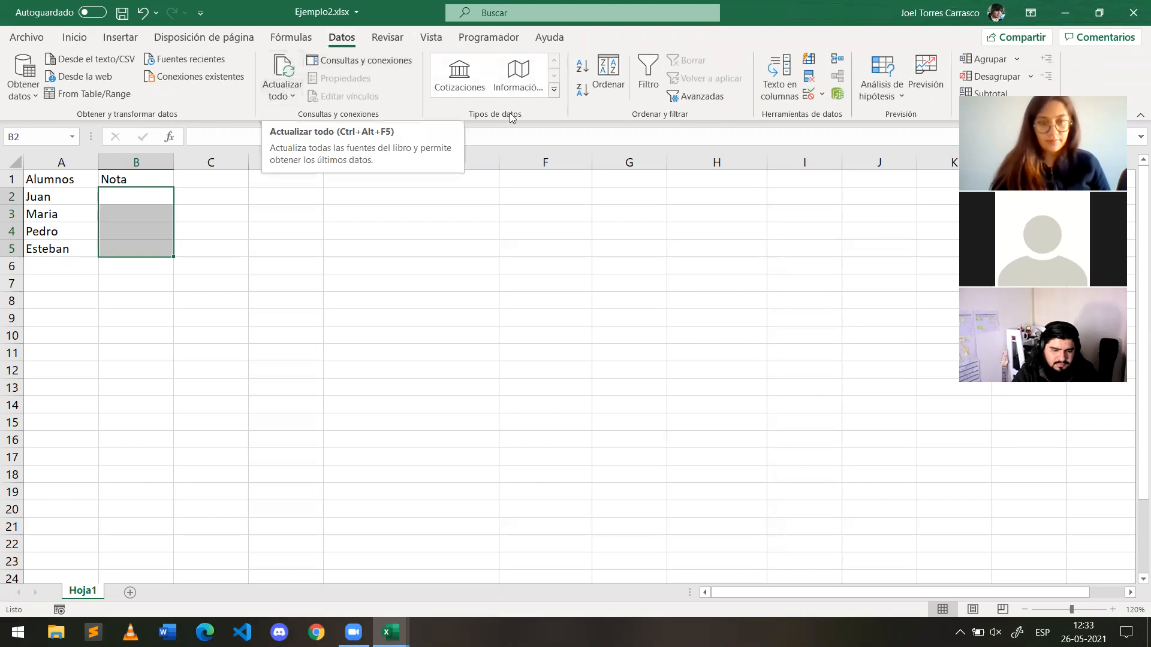
click(555, 91)
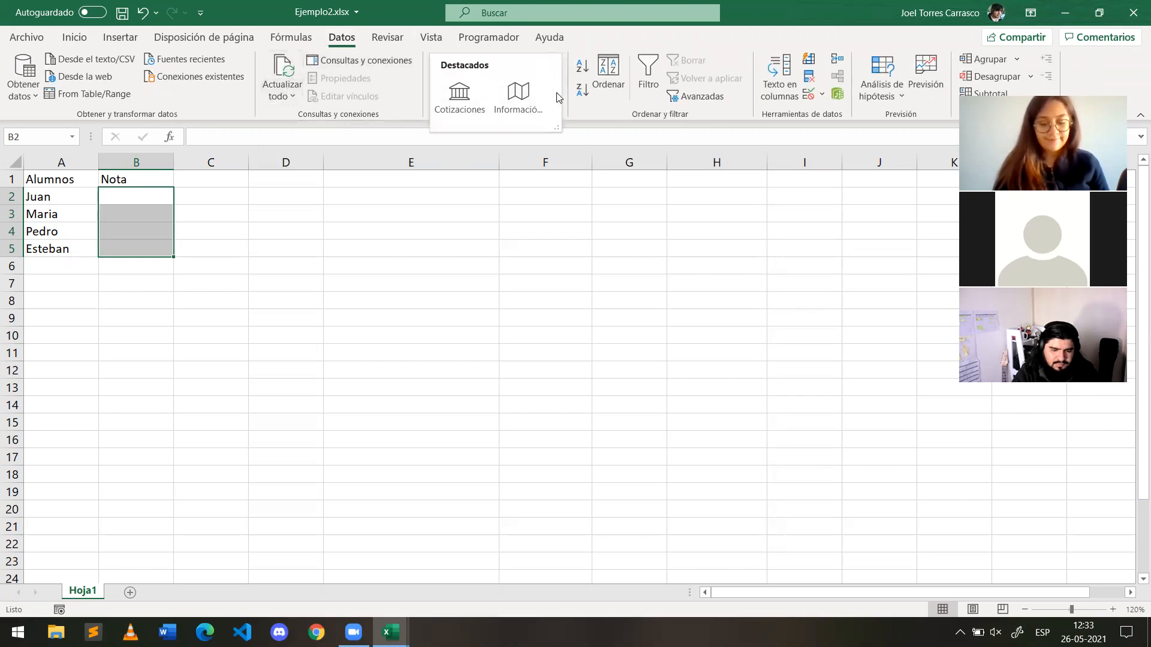
click(516, 102)
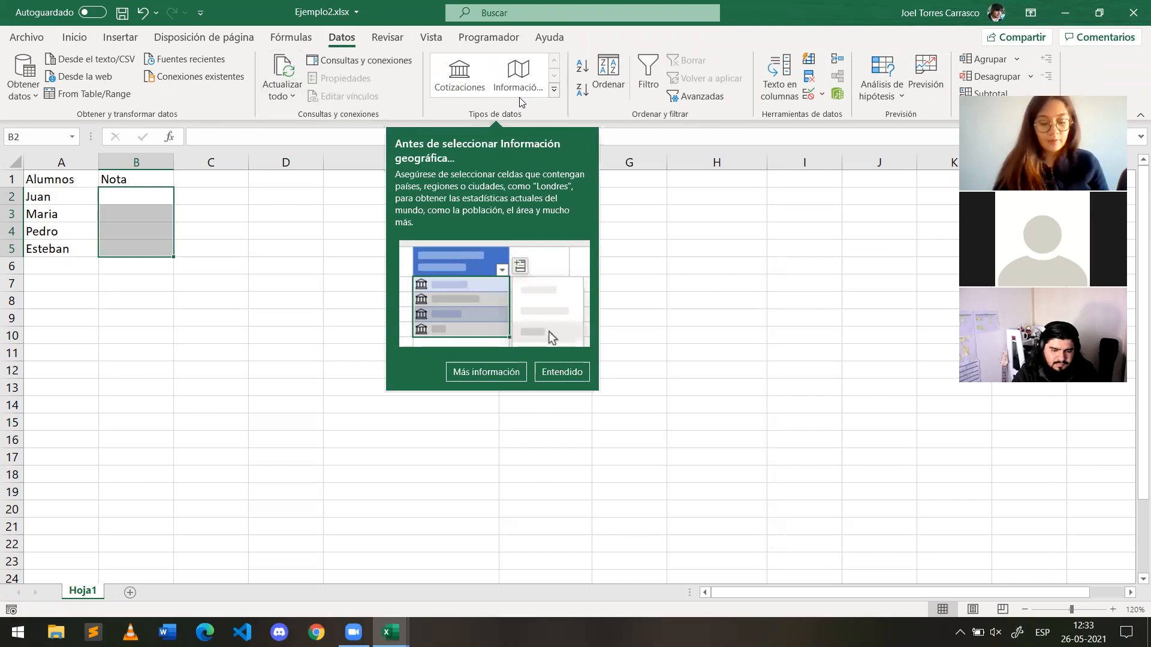
click(554, 90)
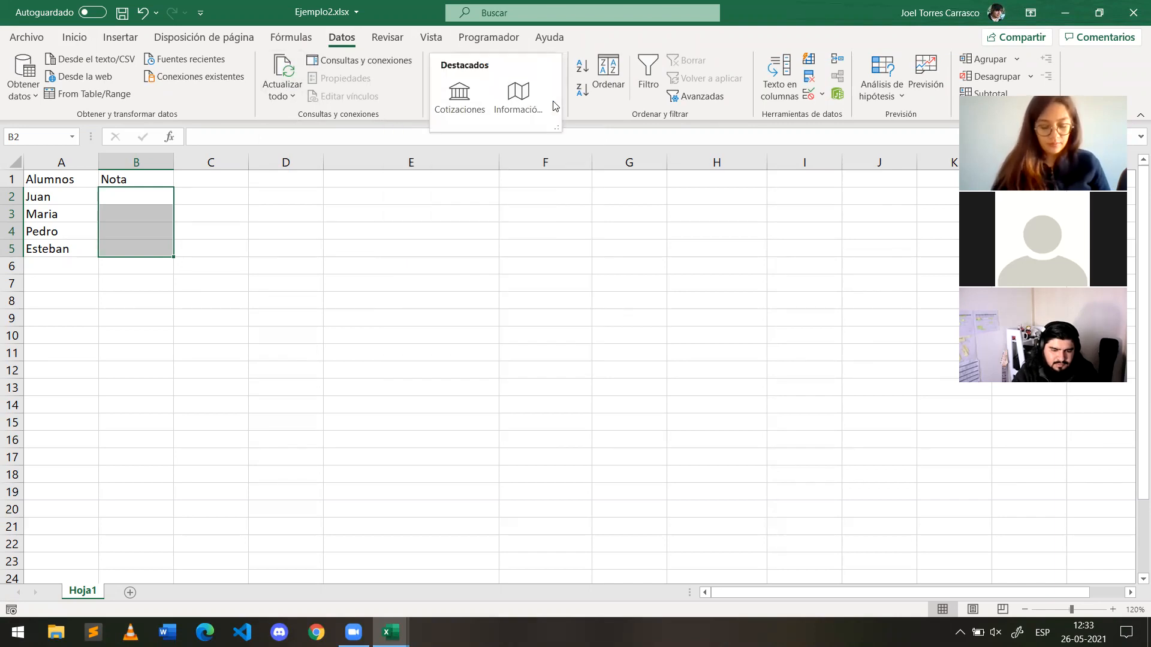
click(572, 113)
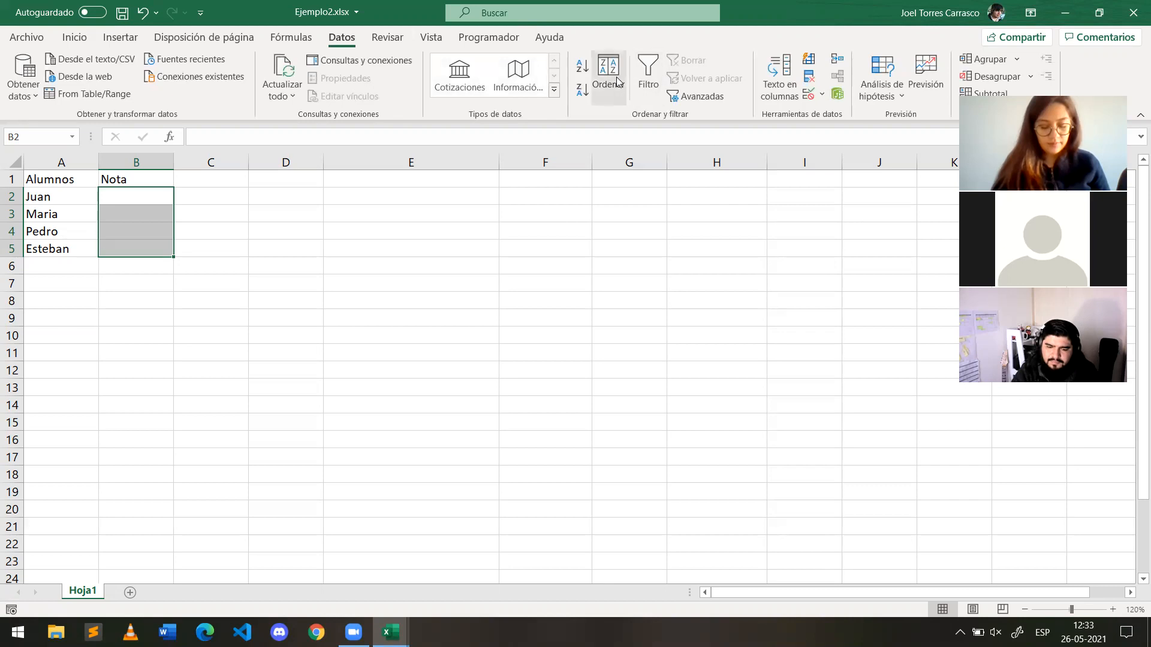
Step: Try a filter on cells B2:B5 and remove it again
click(658, 91)
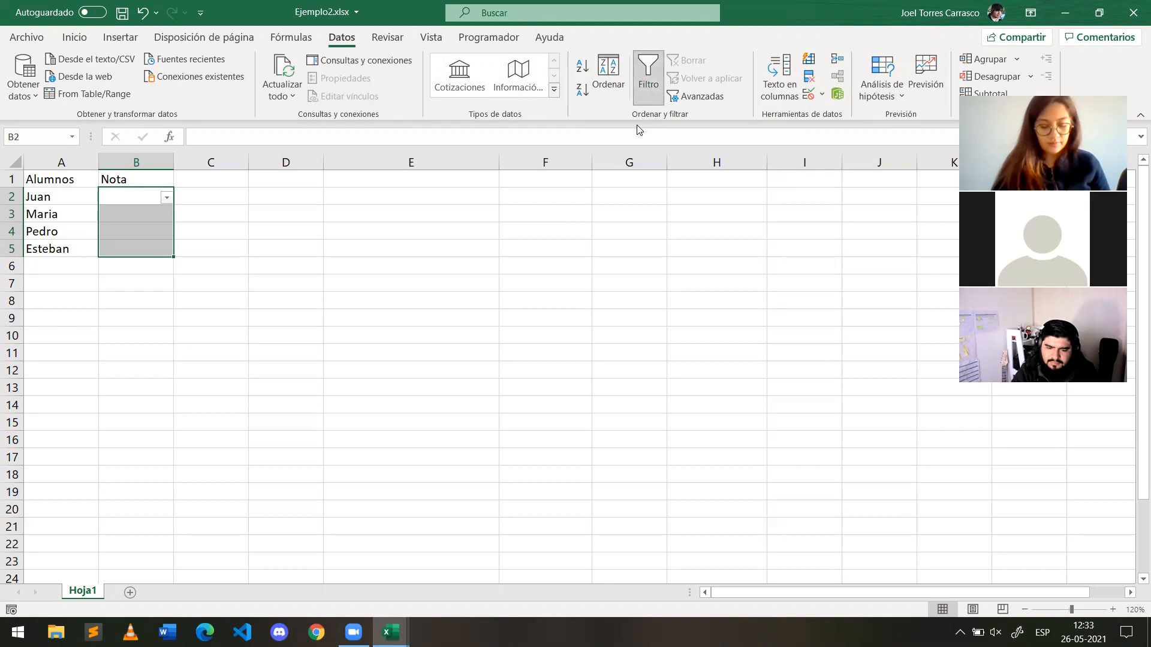
click(654, 99)
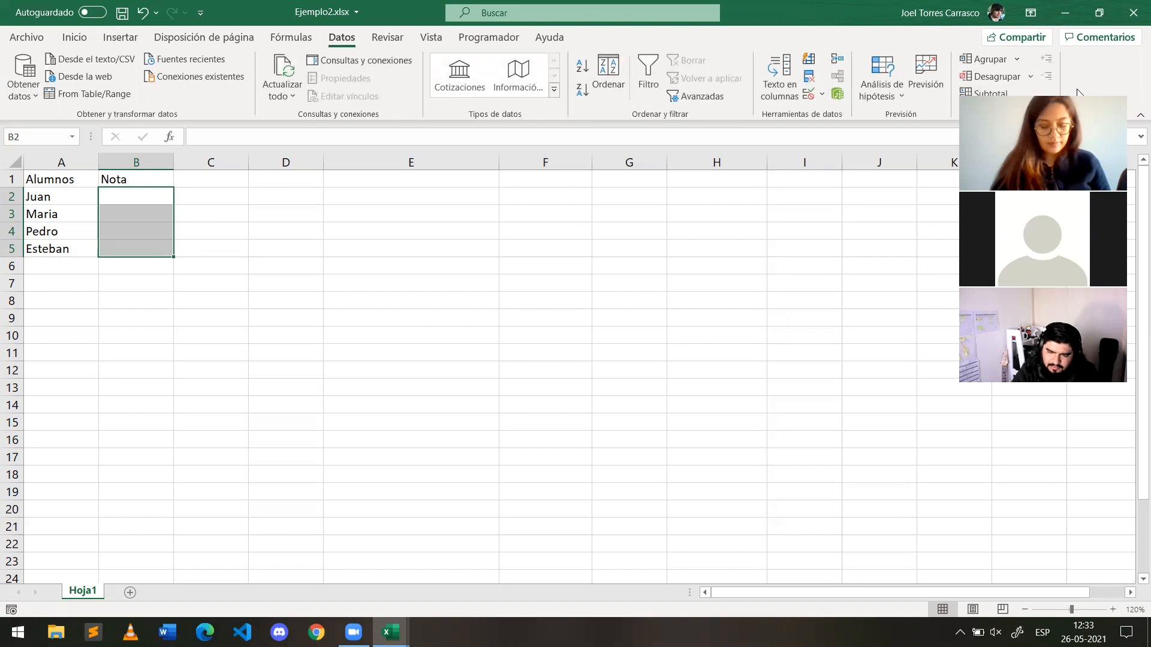
drag(1031, 91, 1021, 130)
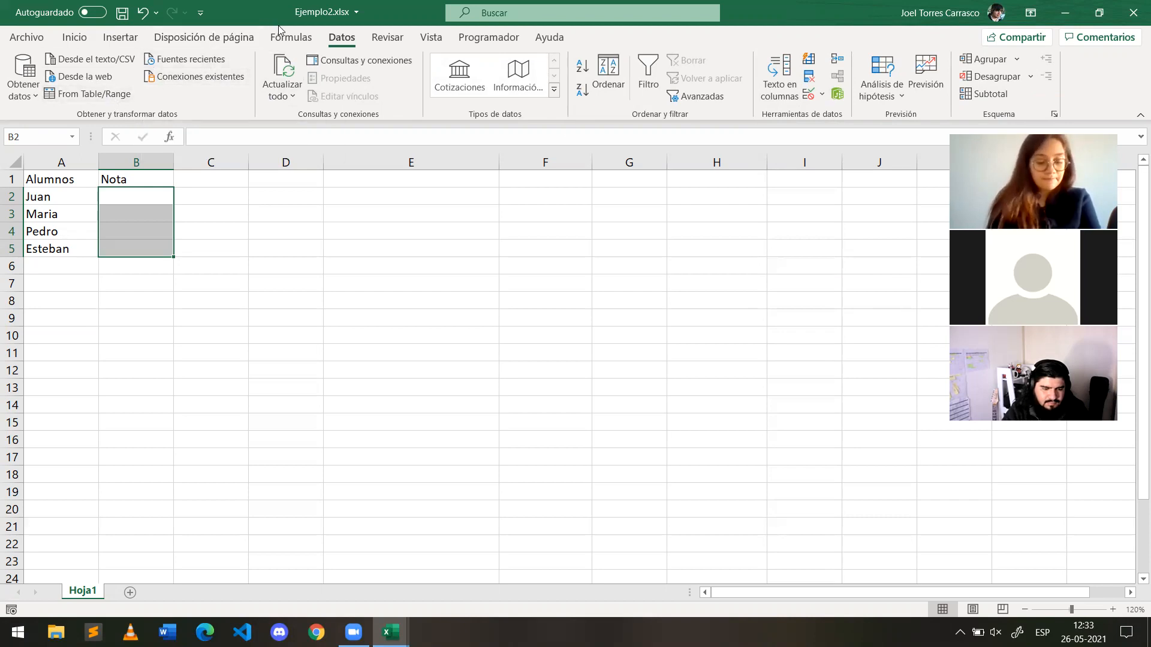
Step: Look through the review, insert, fill, sort and find commands for a tool suited to the selected grade cells B2:B5
click(376, 38)
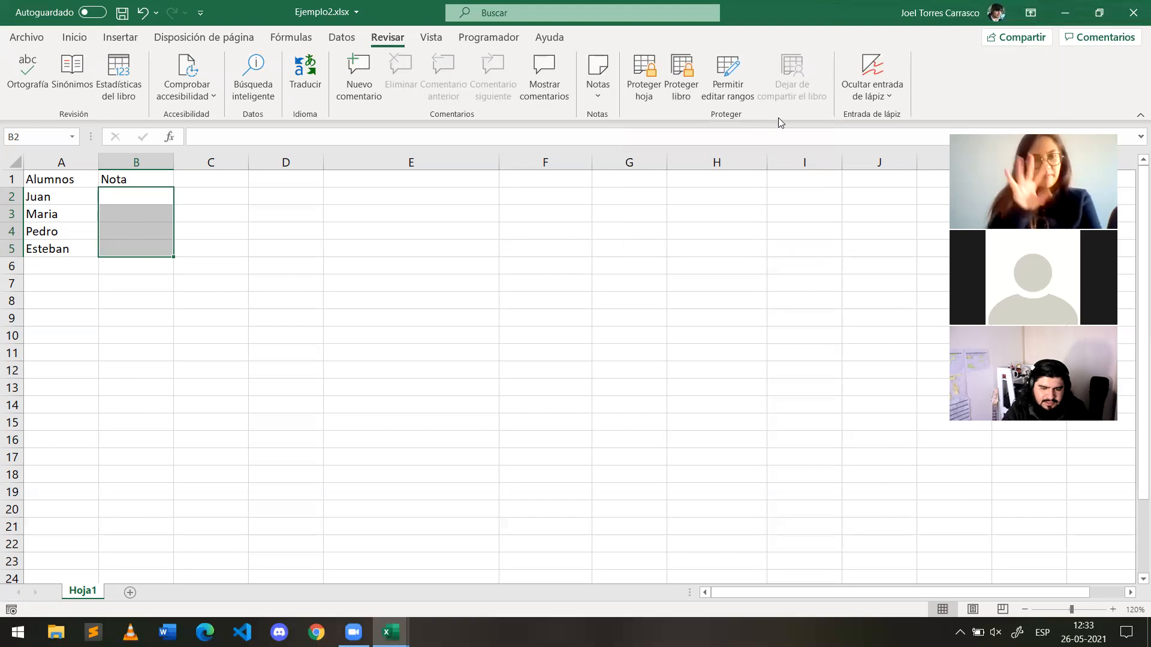
click(122, 37)
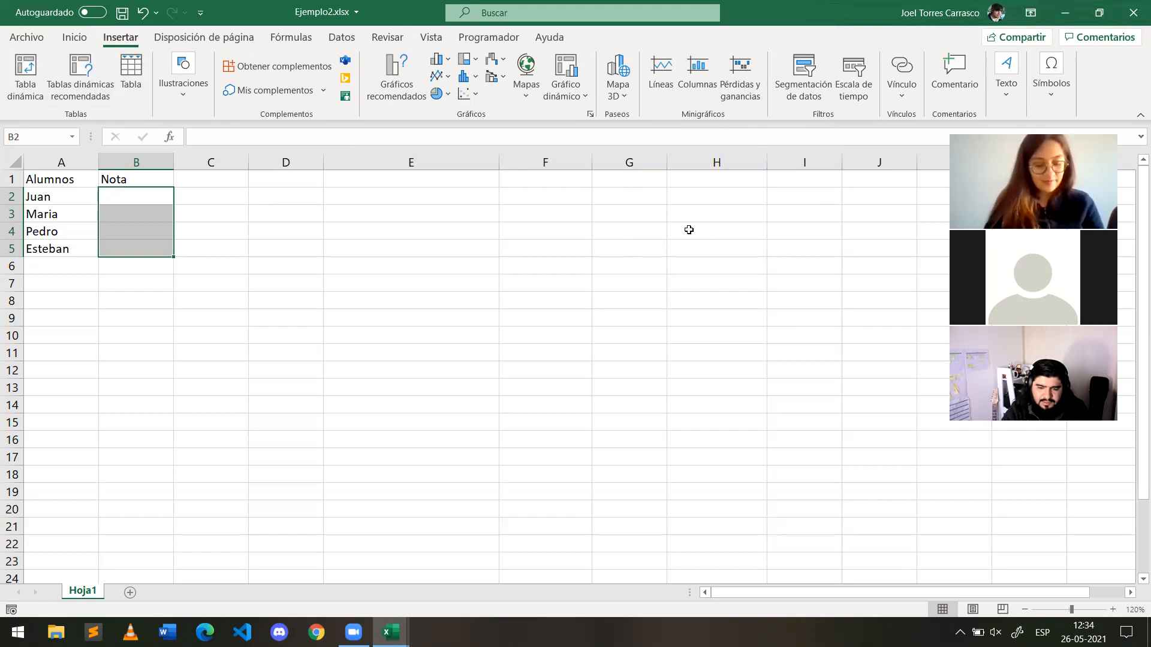
click(893, 105)
click(893, 105)
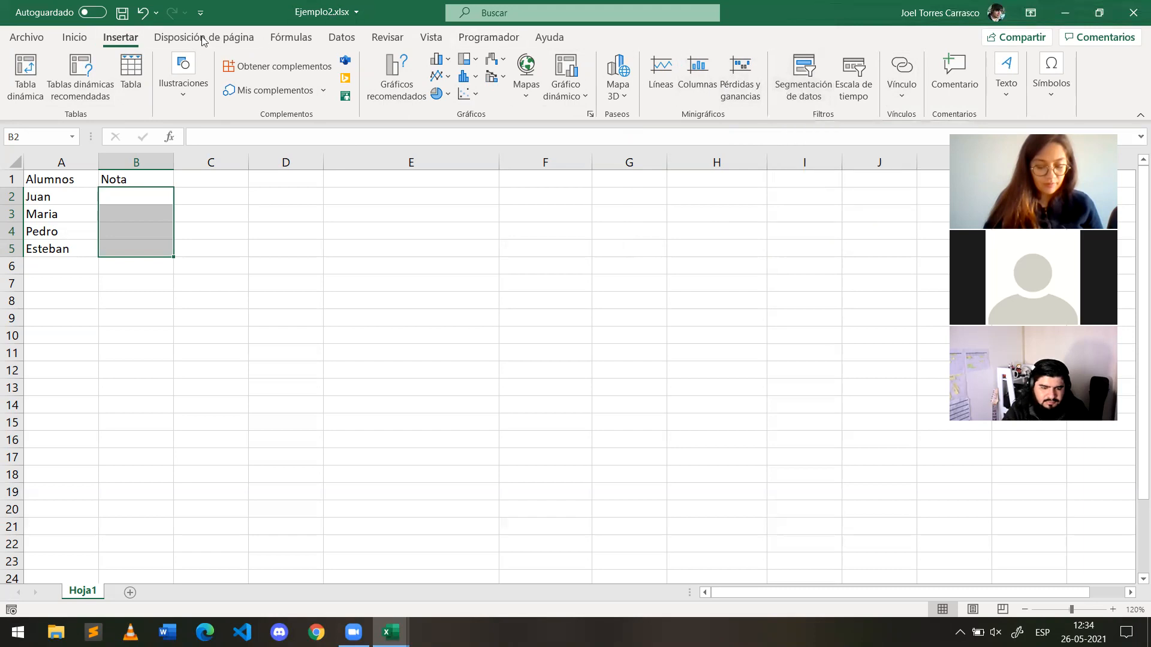
click(84, 39)
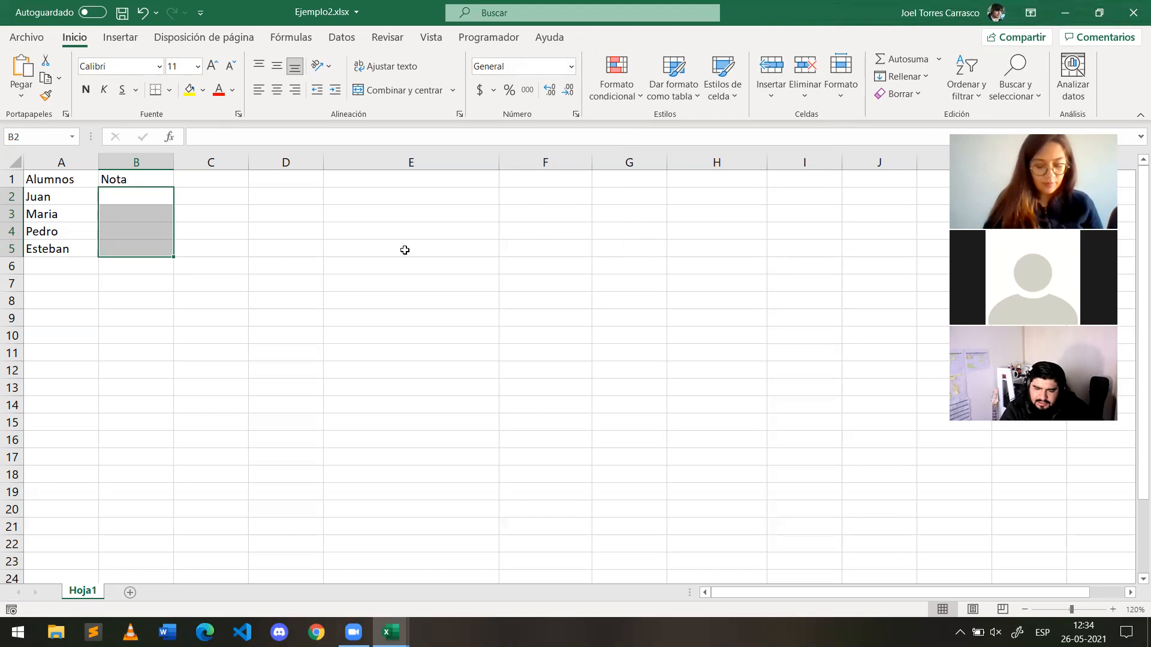
click(925, 76)
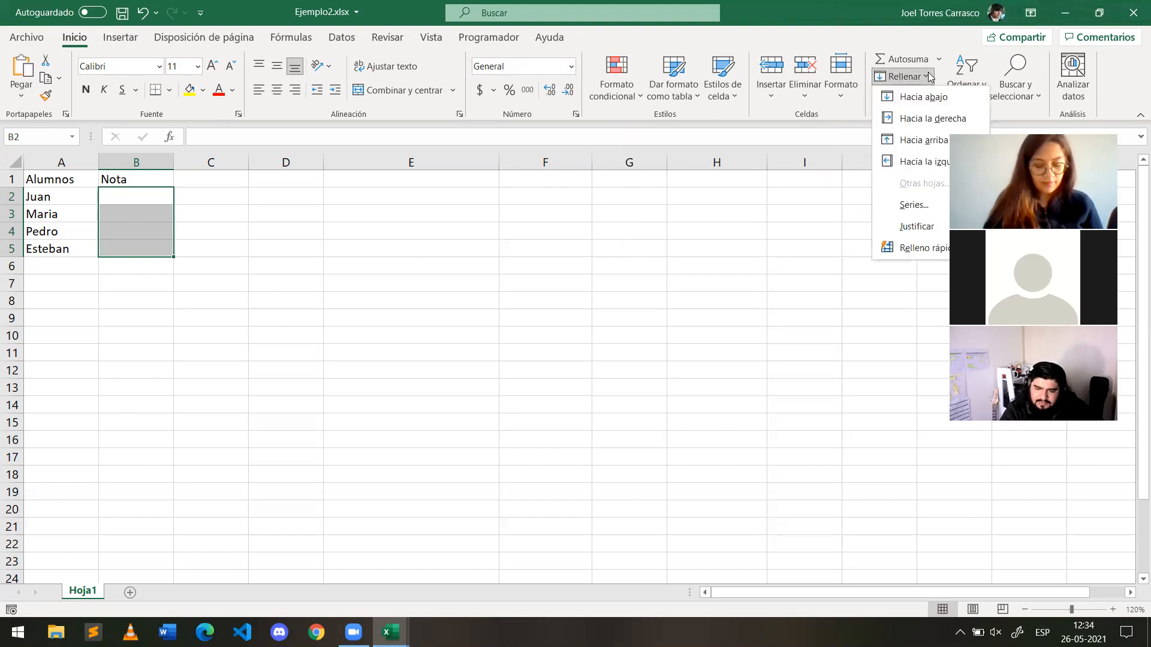
click(927, 76)
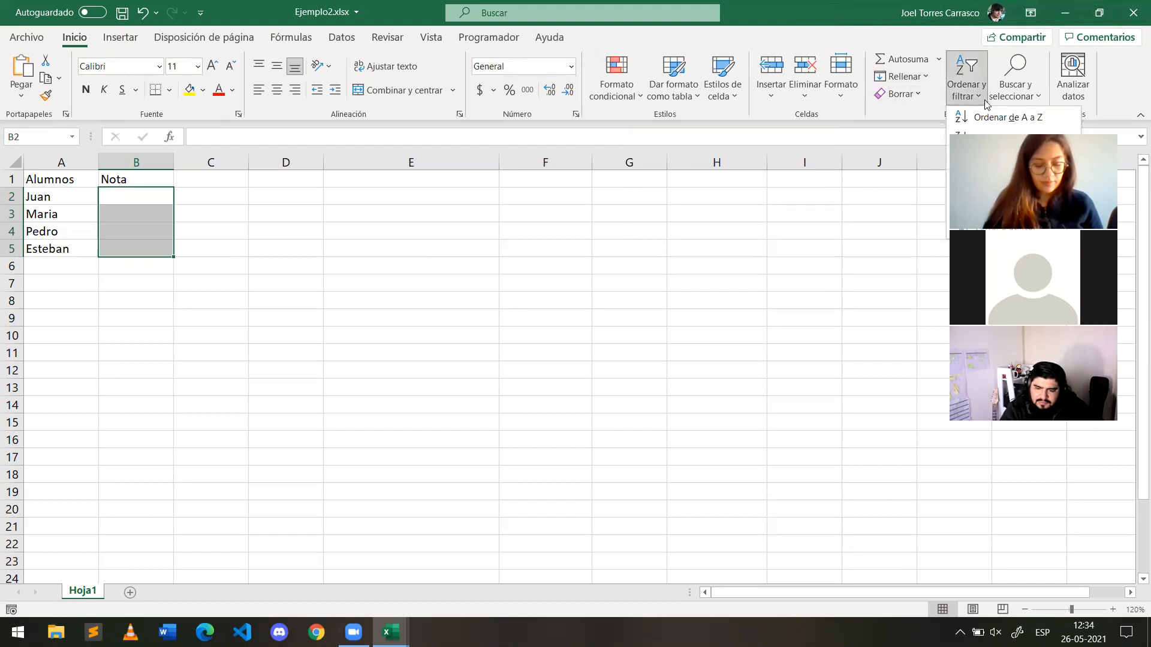
click(1009, 98)
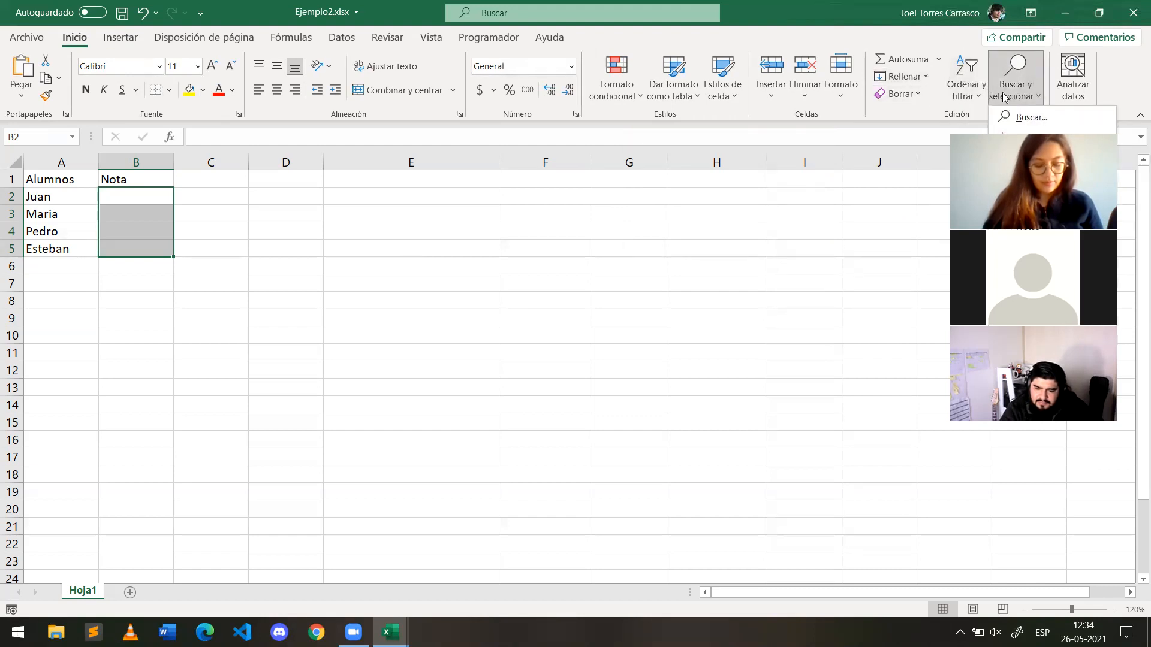
click(972, 95)
click(972, 95)
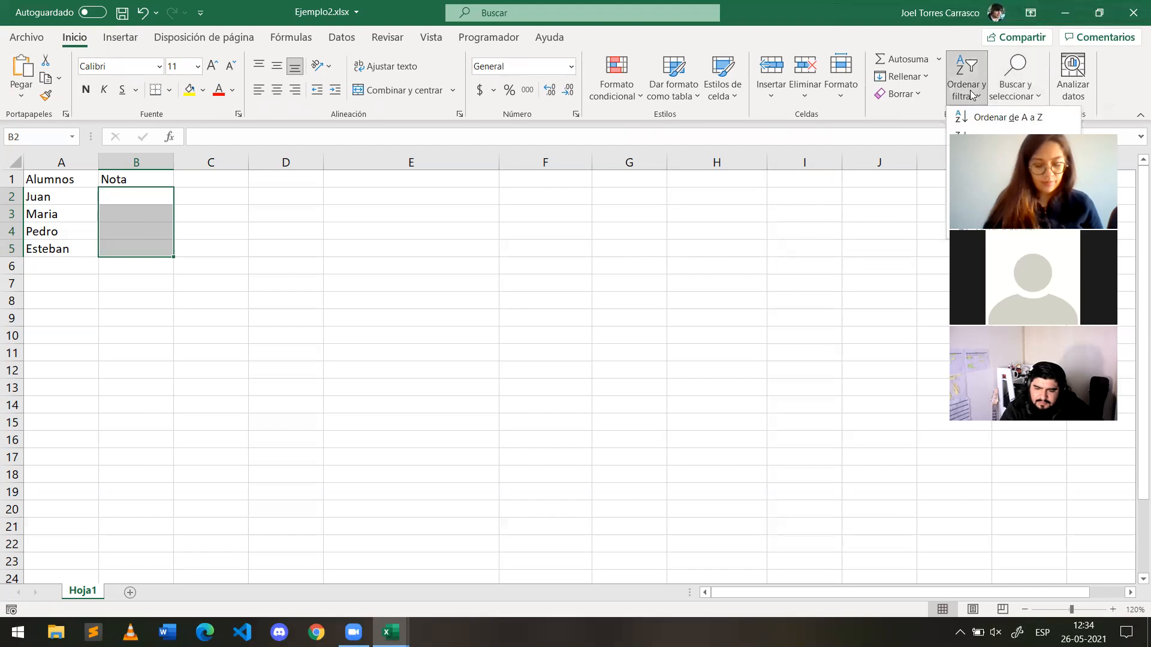
click(1023, 98)
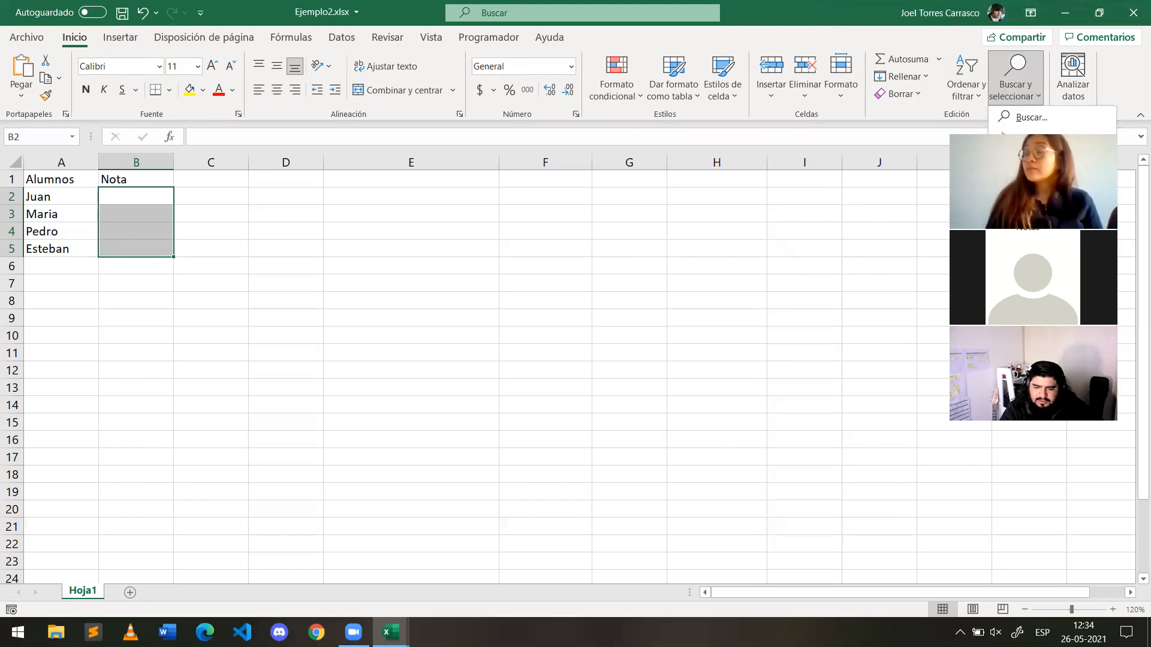
click(1035, 99)
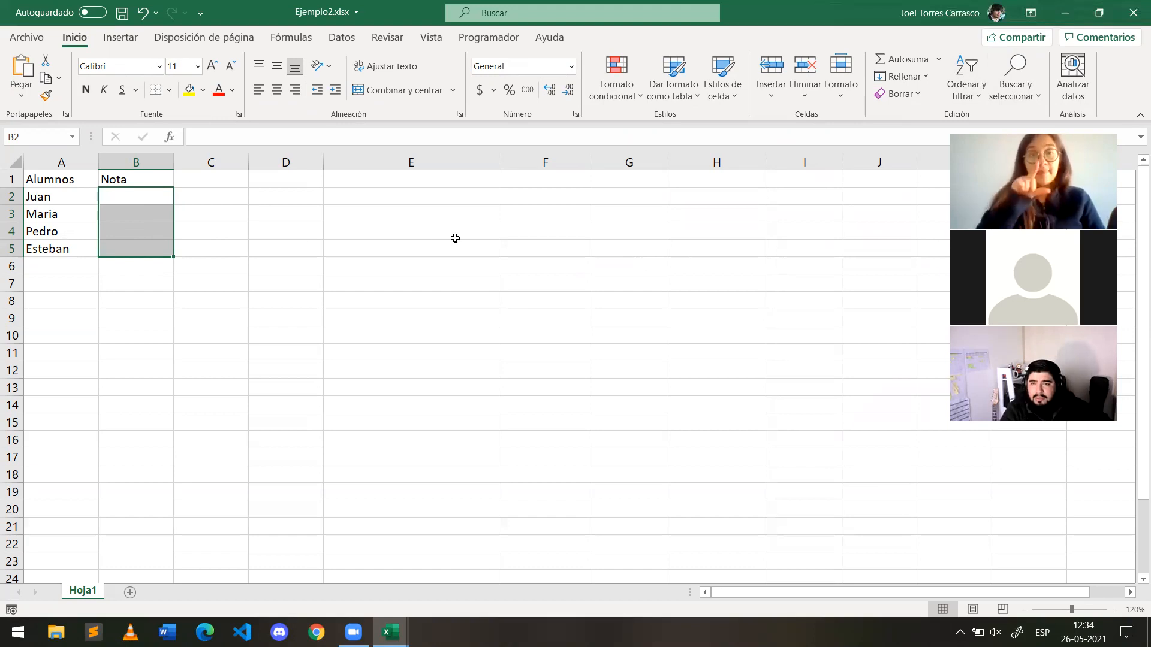
Step: Try locating a special kind of cell with Find & Select while the Nota cells B2:B5 are selected
click(1025, 101)
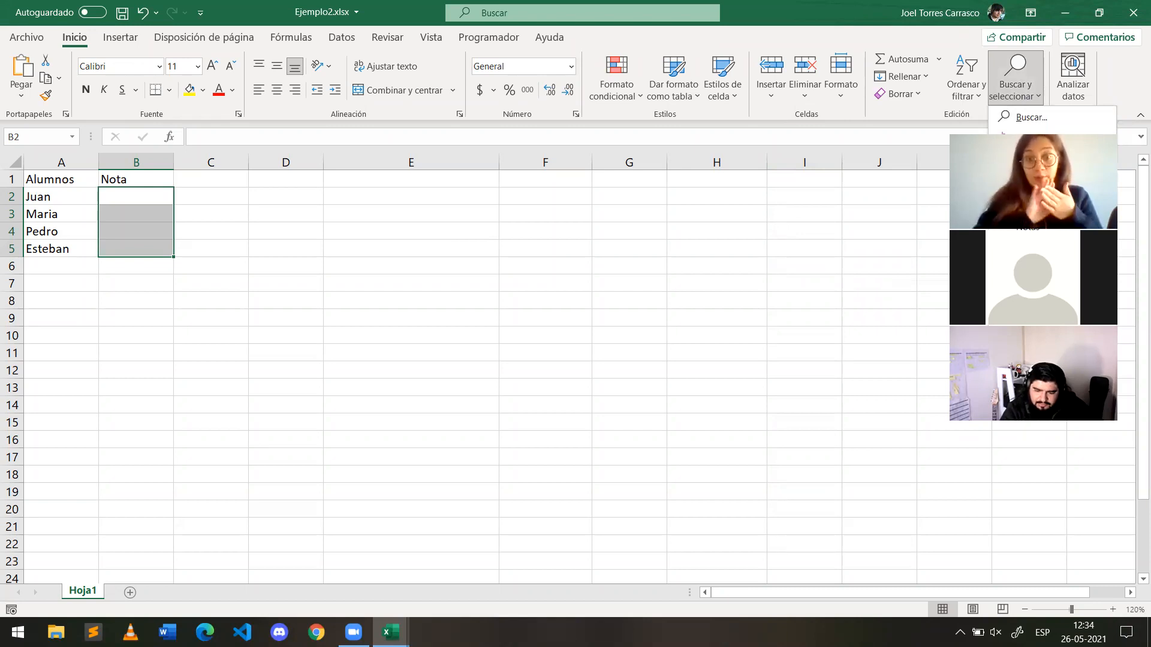
click(1050, 291)
click(583, 358)
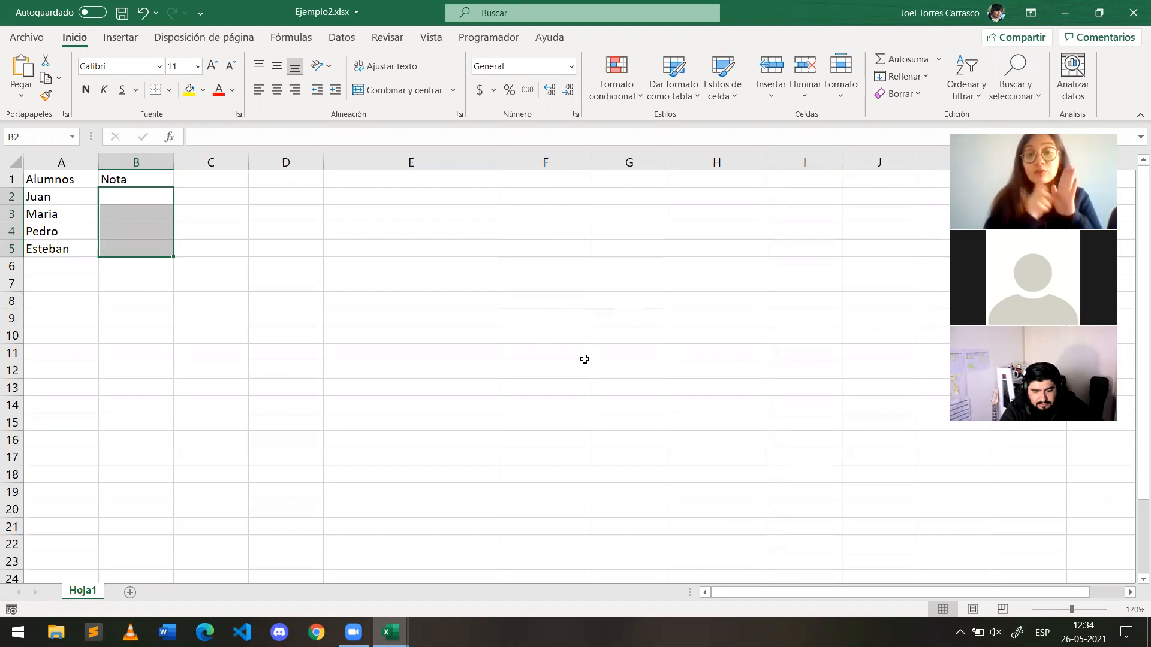
Step: Select only cell B2 and try to find cells containing notes with Find & Select
click(1015, 78)
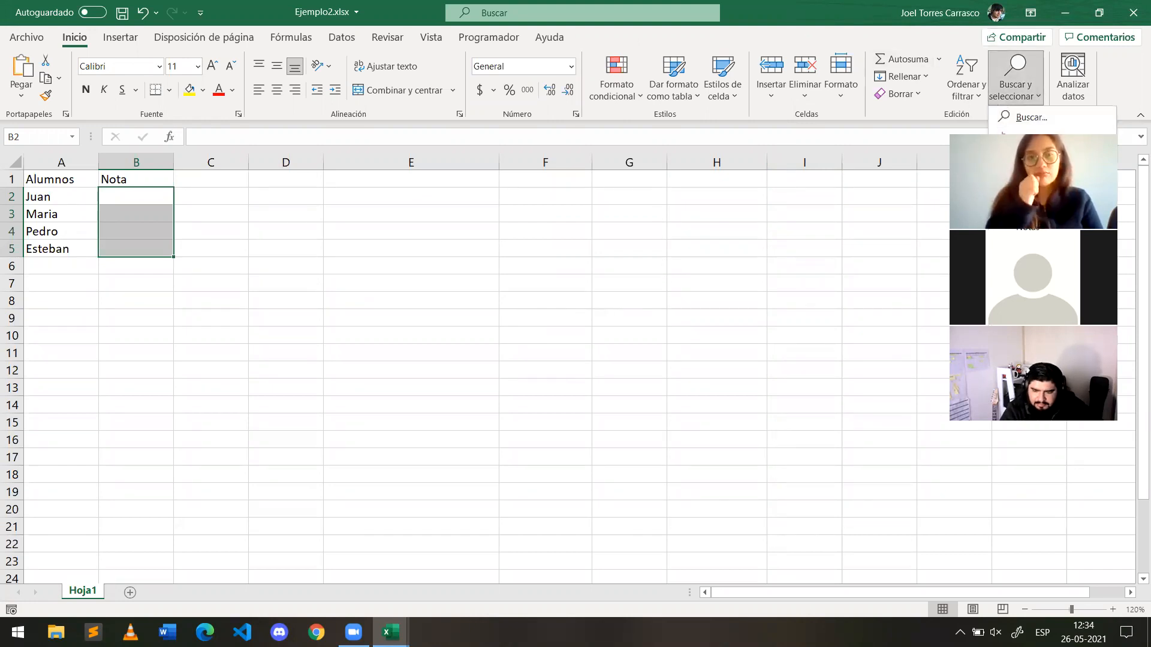
click(238, 263)
click(152, 201)
click(1015, 78)
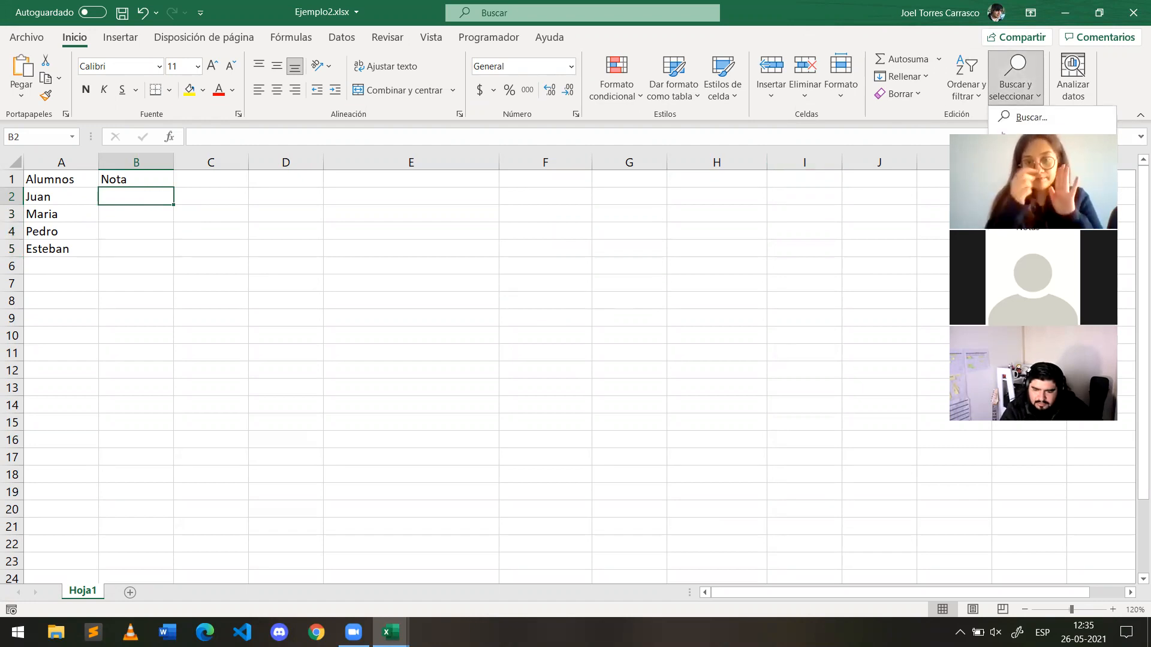
click(1028, 234)
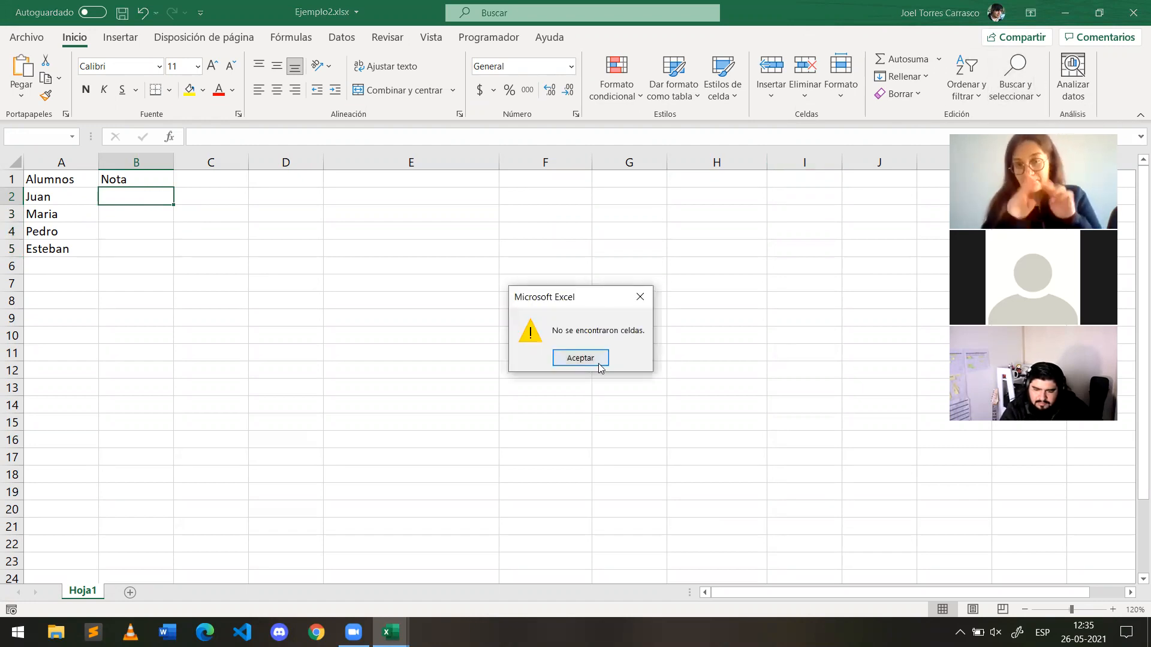
click(596, 361)
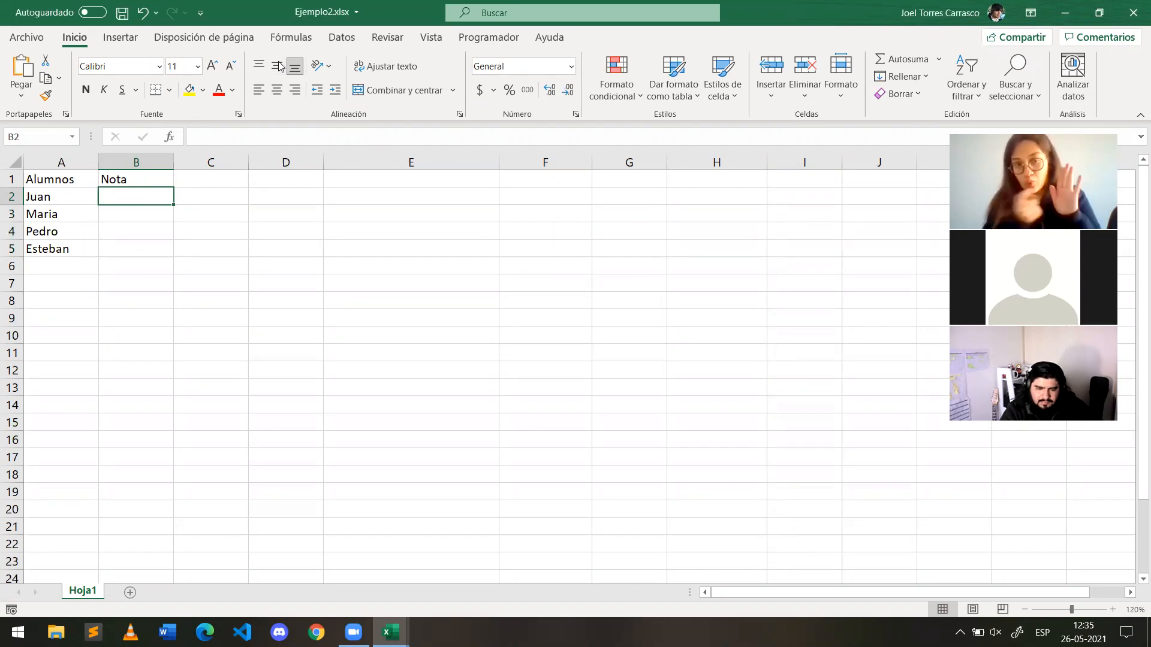
Step: Examine the Sort dialog for the student list and look over the sort, filter and find commands
click(339, 37)
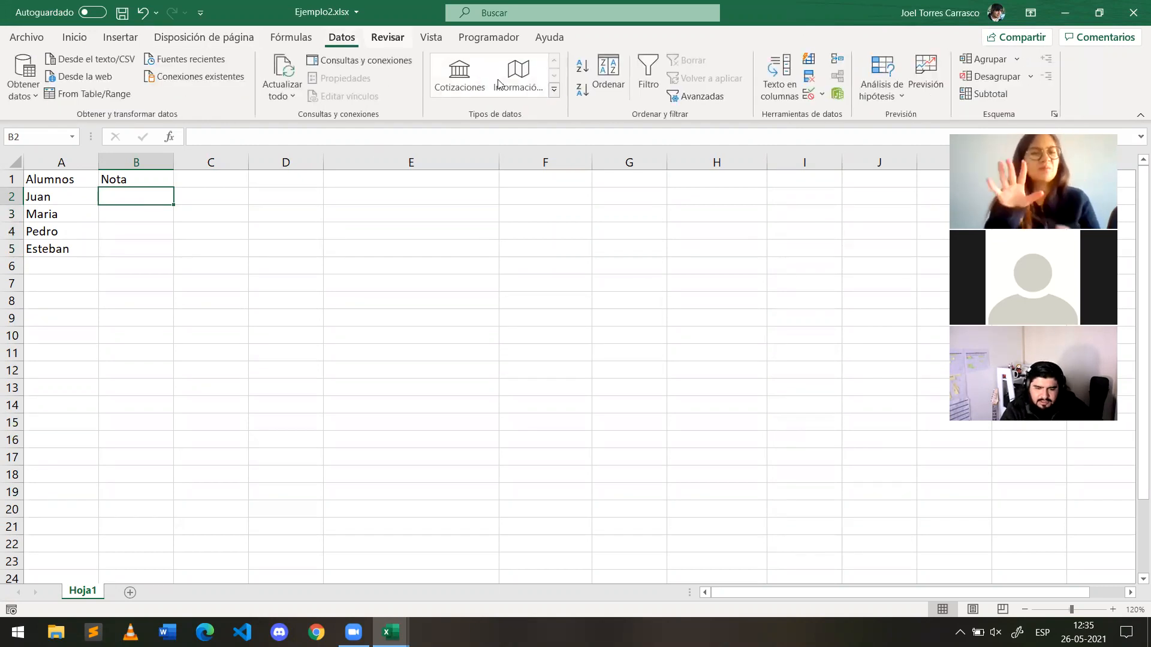
click(619, 79)
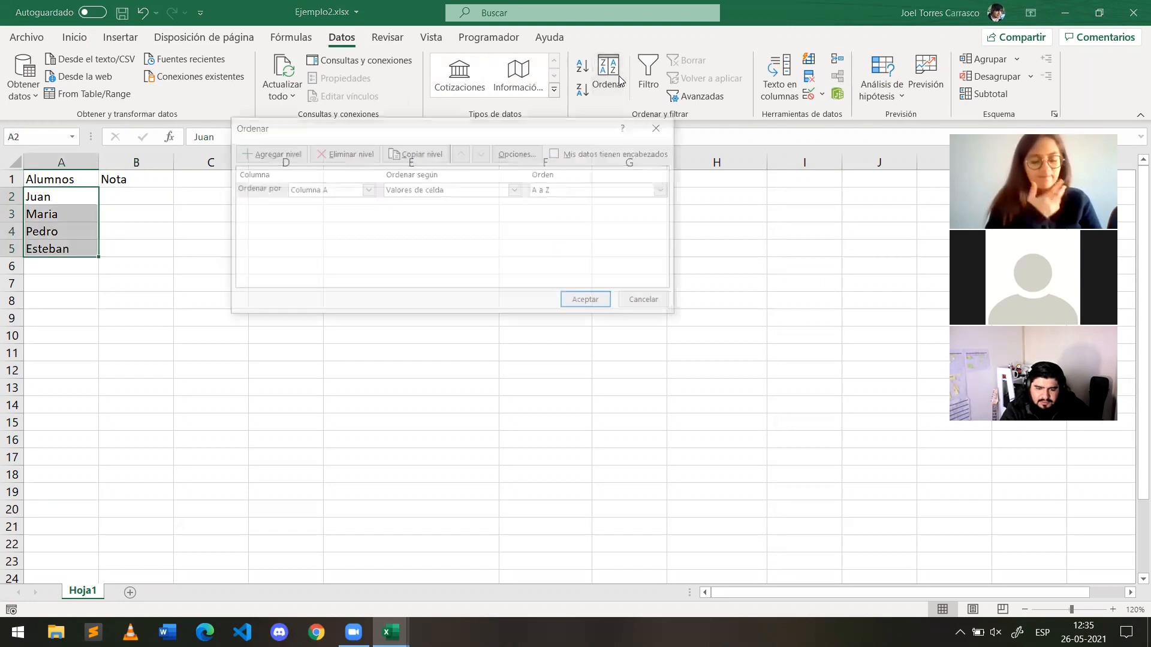
click(661, 131)
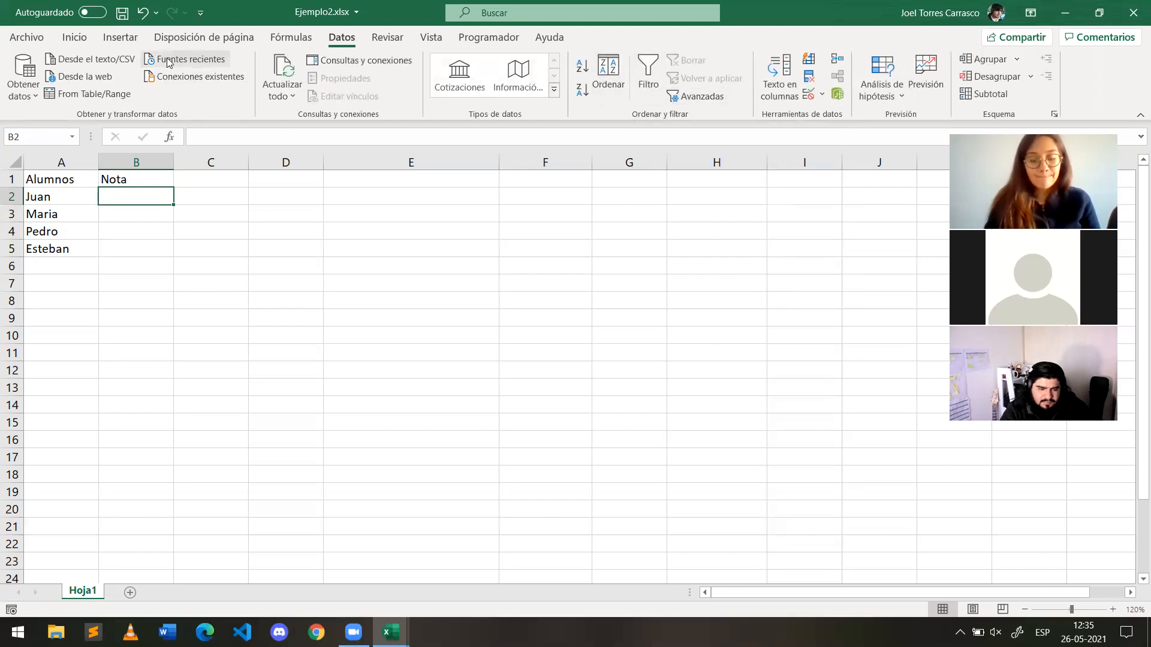
click(74, 37)
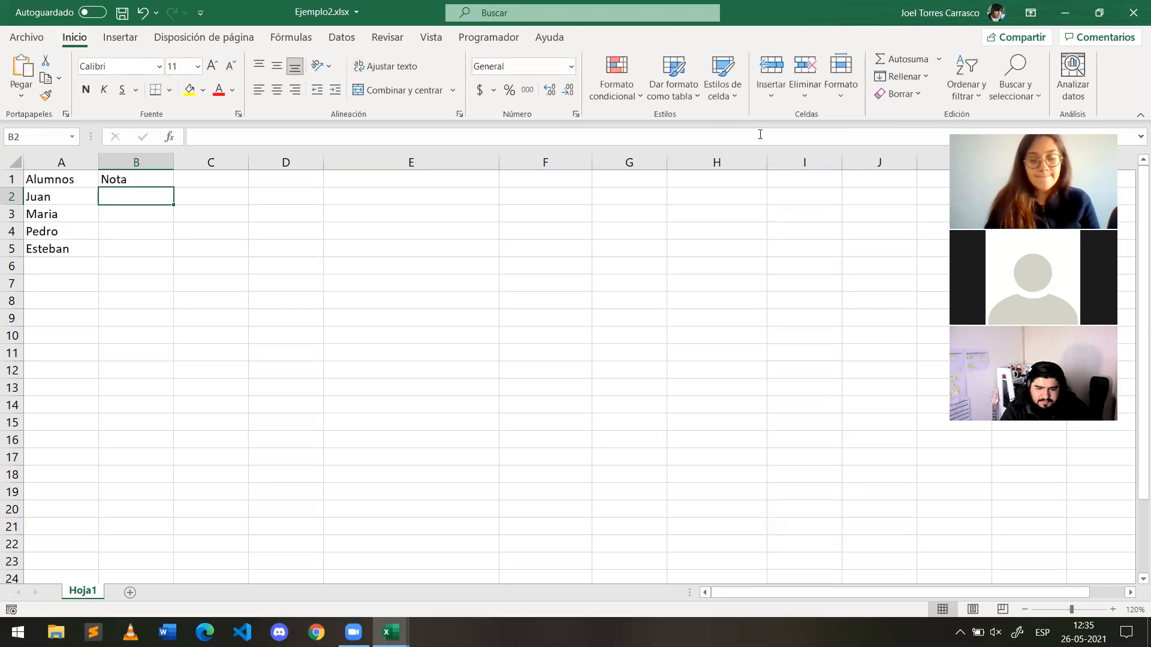
click(979, 96)
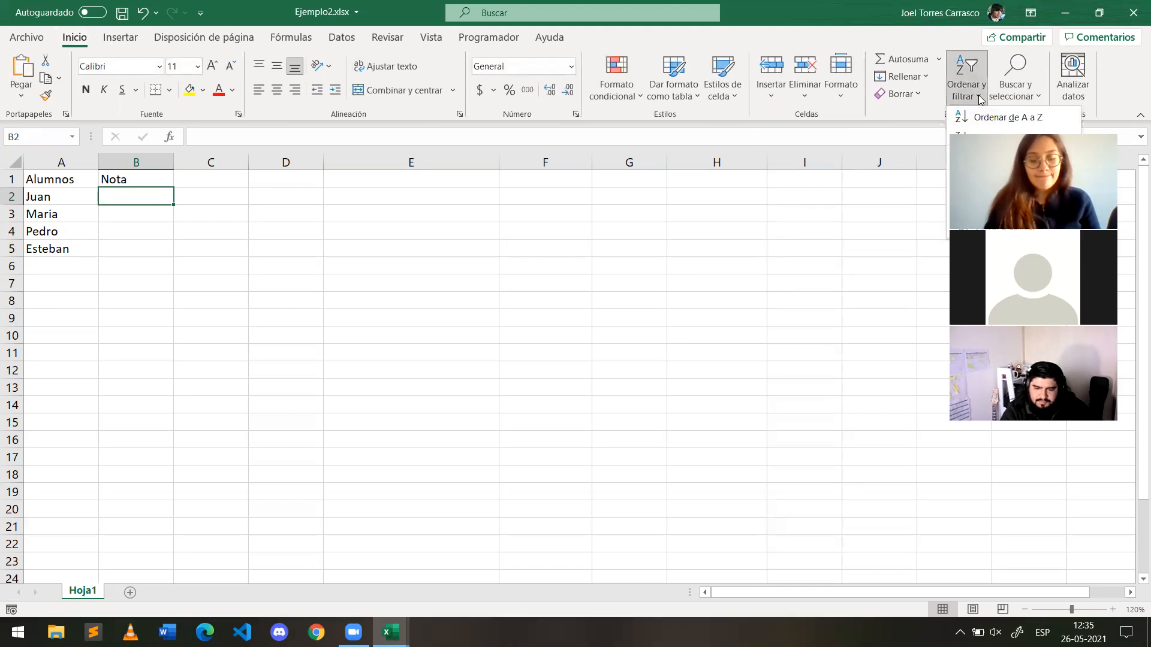
click(1031, 99)
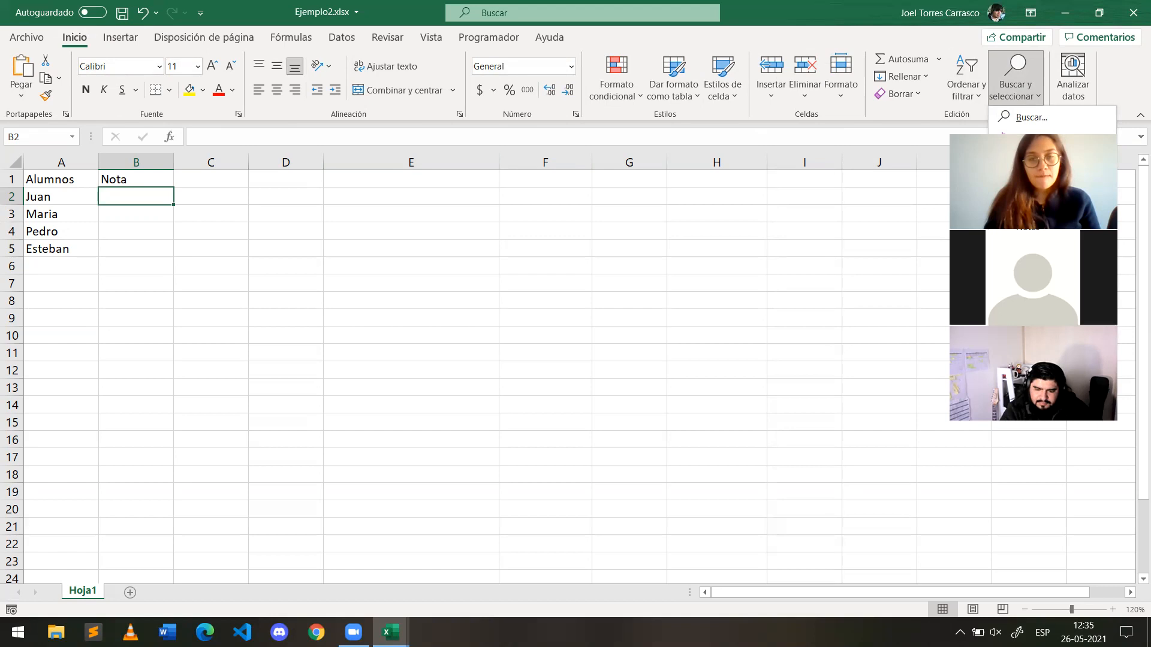
Step: Select the Nota cells B2:B5 and examine their cell format options, including the Número category, without applying a format
click(134, 201)
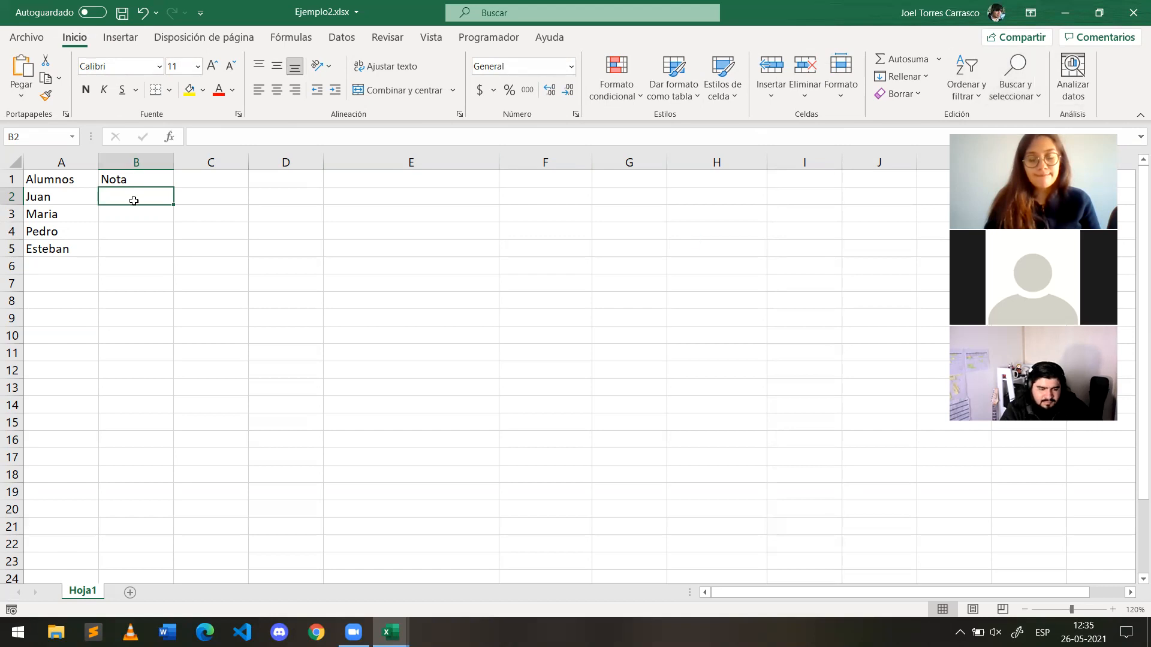
drag(133, 201, 133, 245)
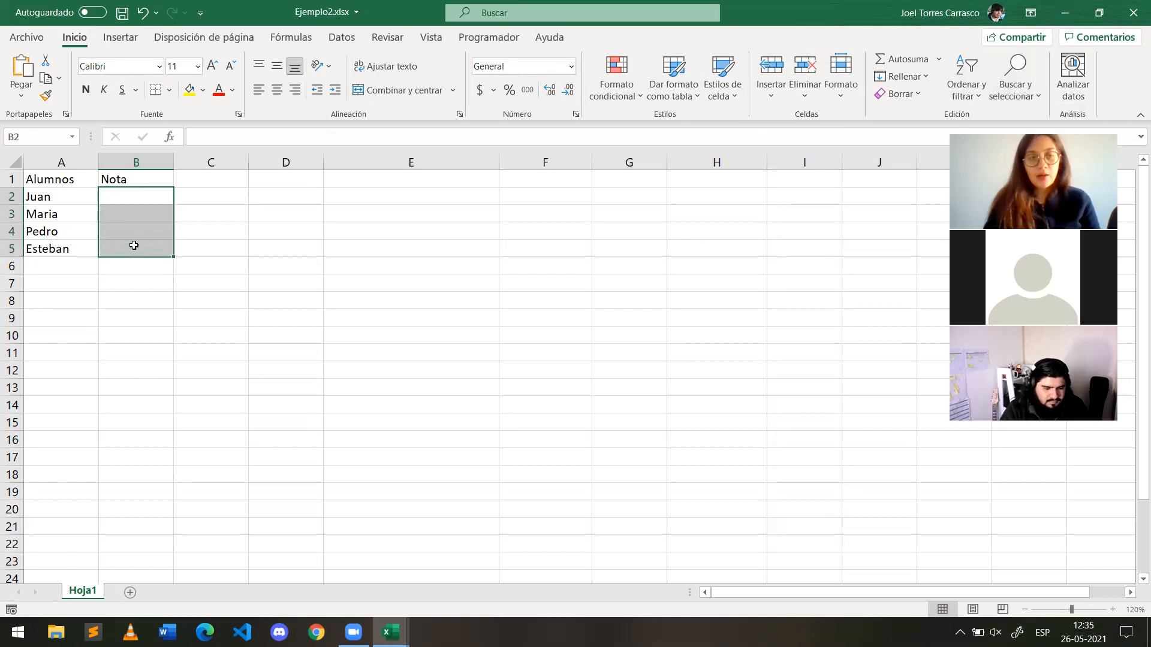
right_click(133, 245)
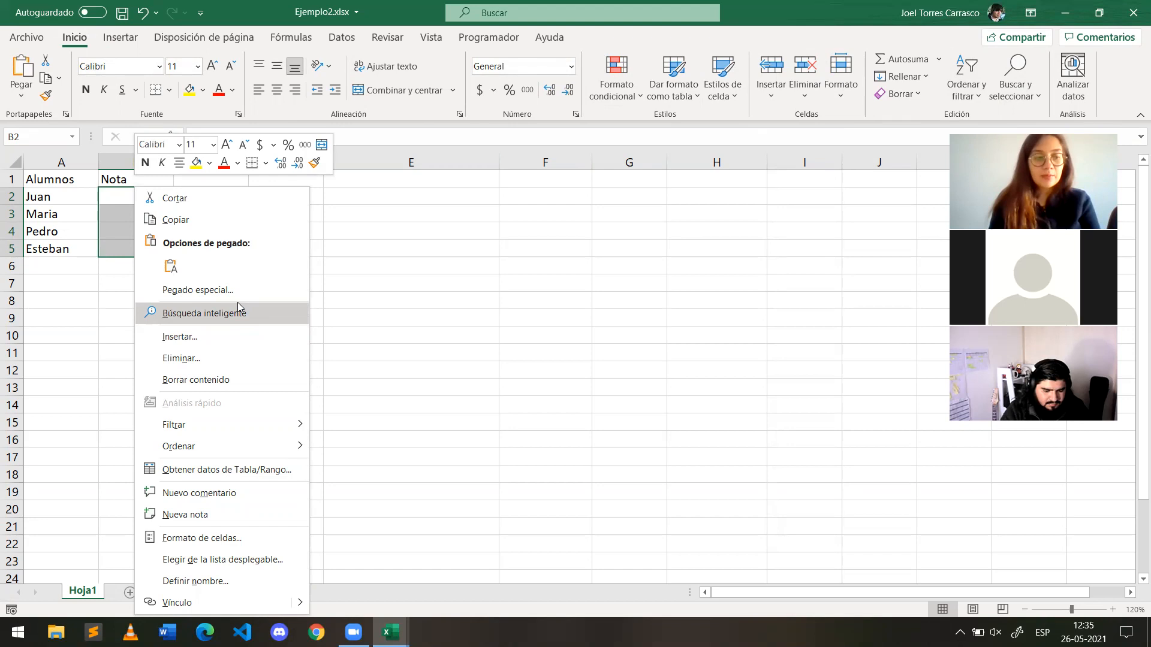
click(267, 538)
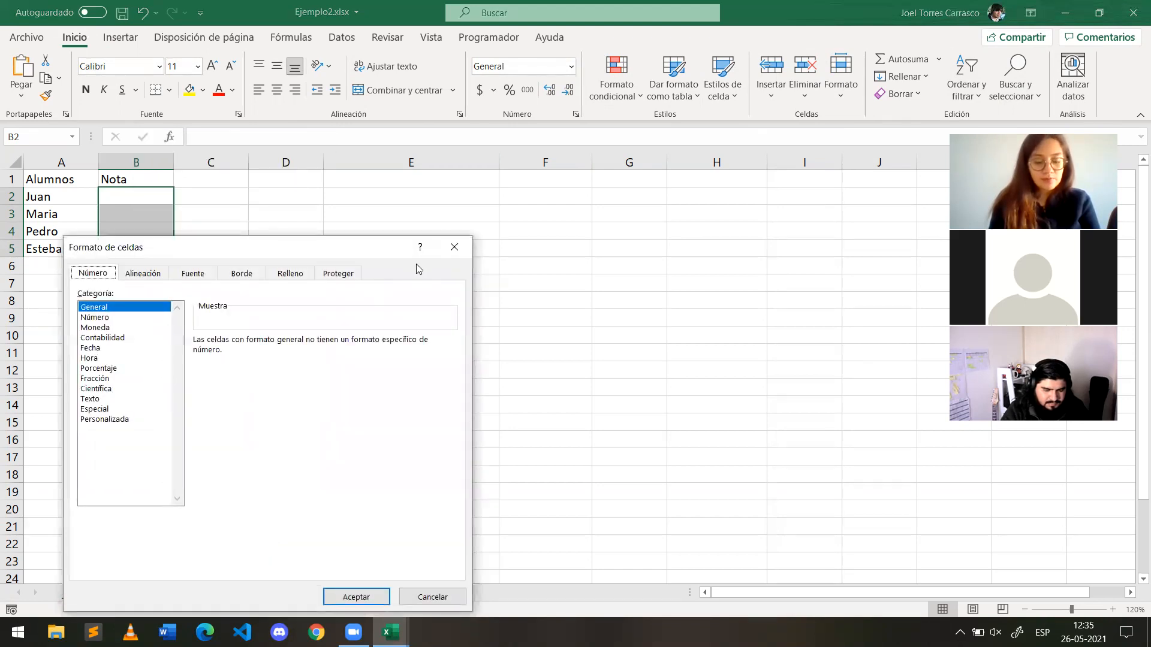
drag(378, 242, 537, 183)
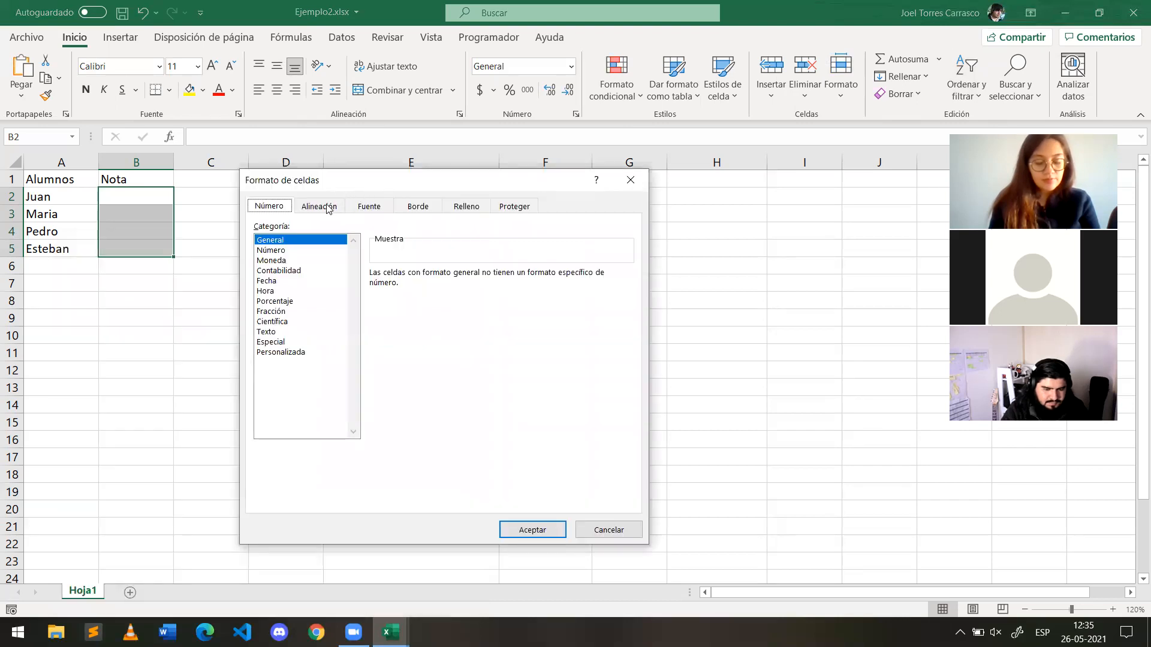
click(303, 250)
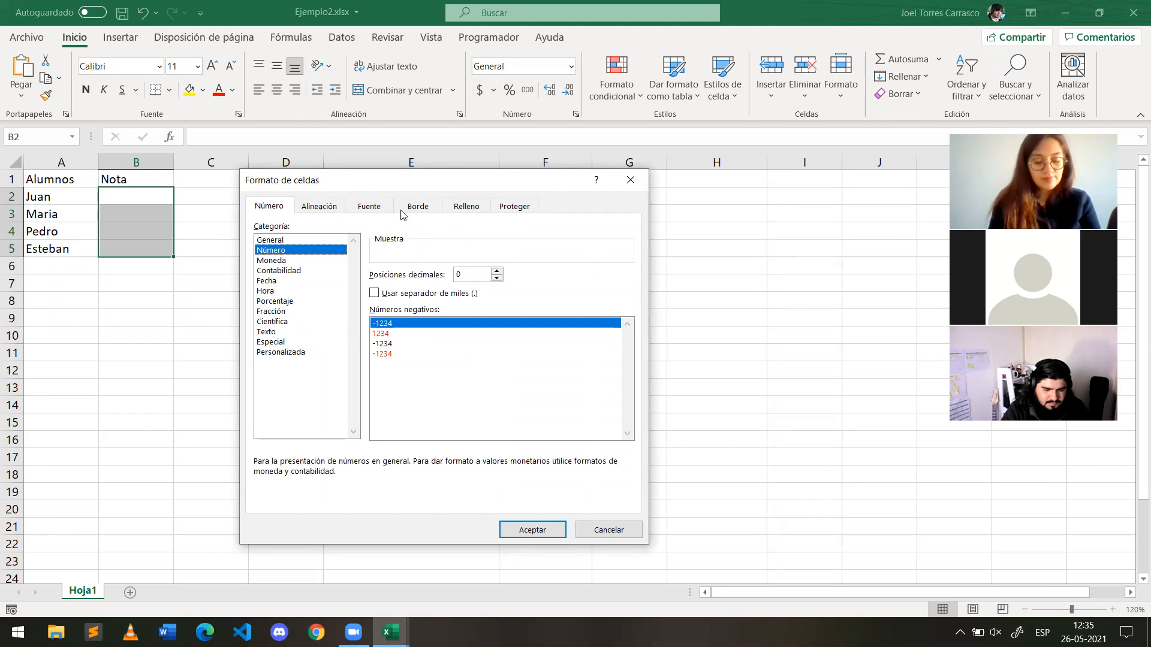
click(630, 181)
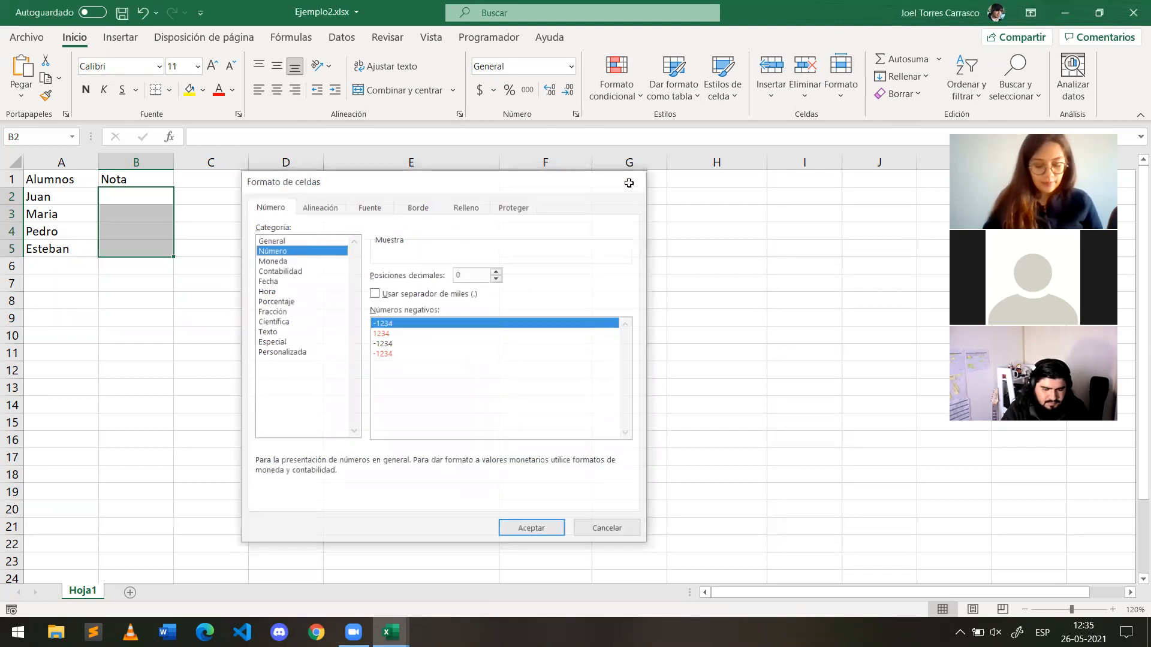
Step: Look through the review, data, page layout, formula and insert commands for the selected Nota cells
click(381, 38)
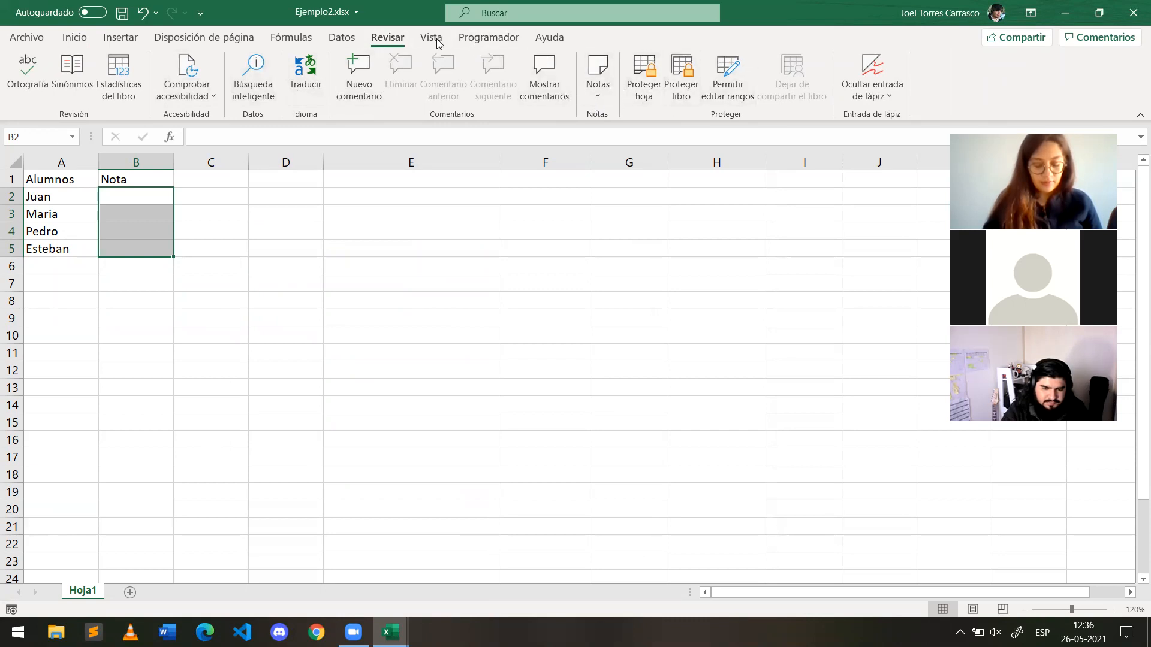
click(344, 40)
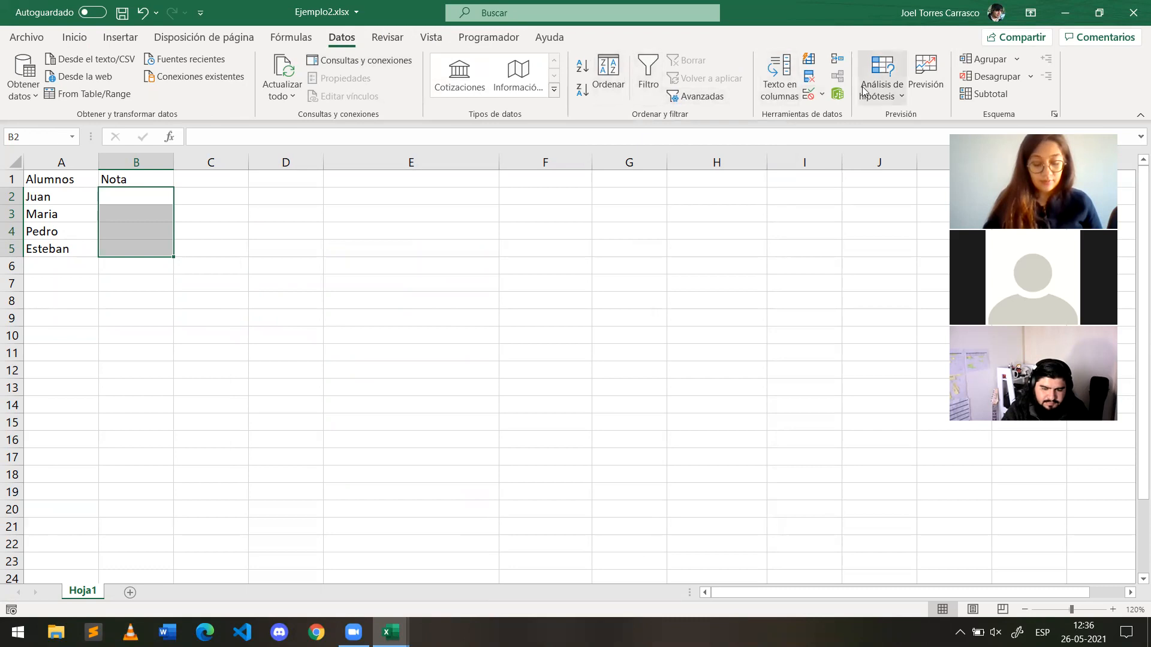
click(204, 37)
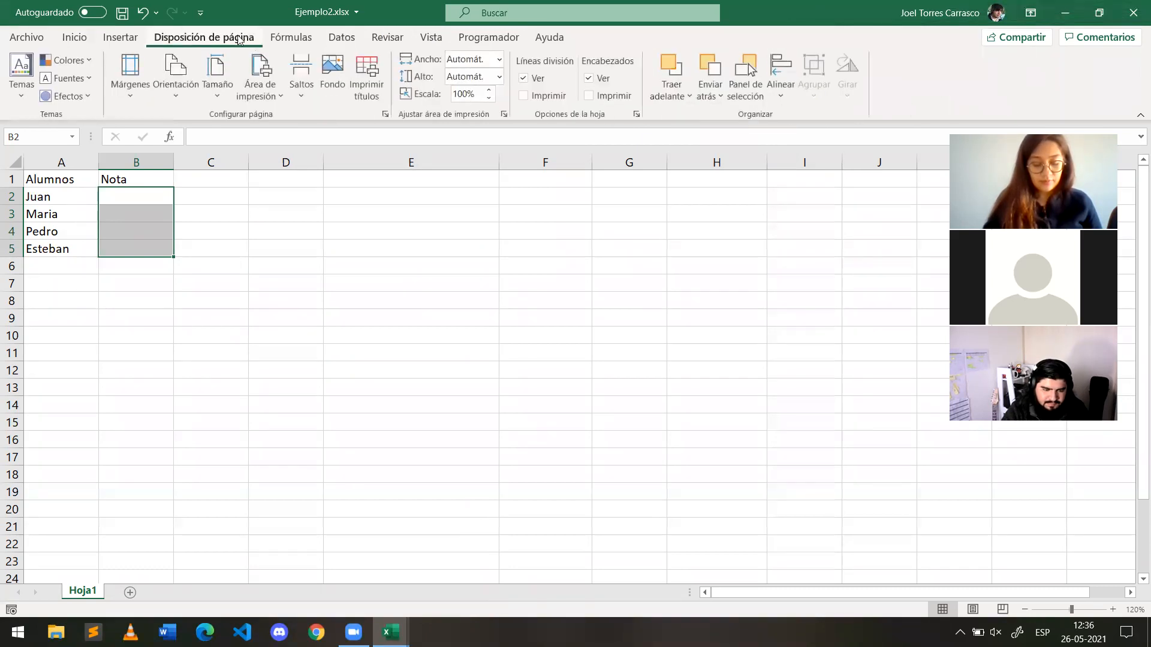
click(293, 43)
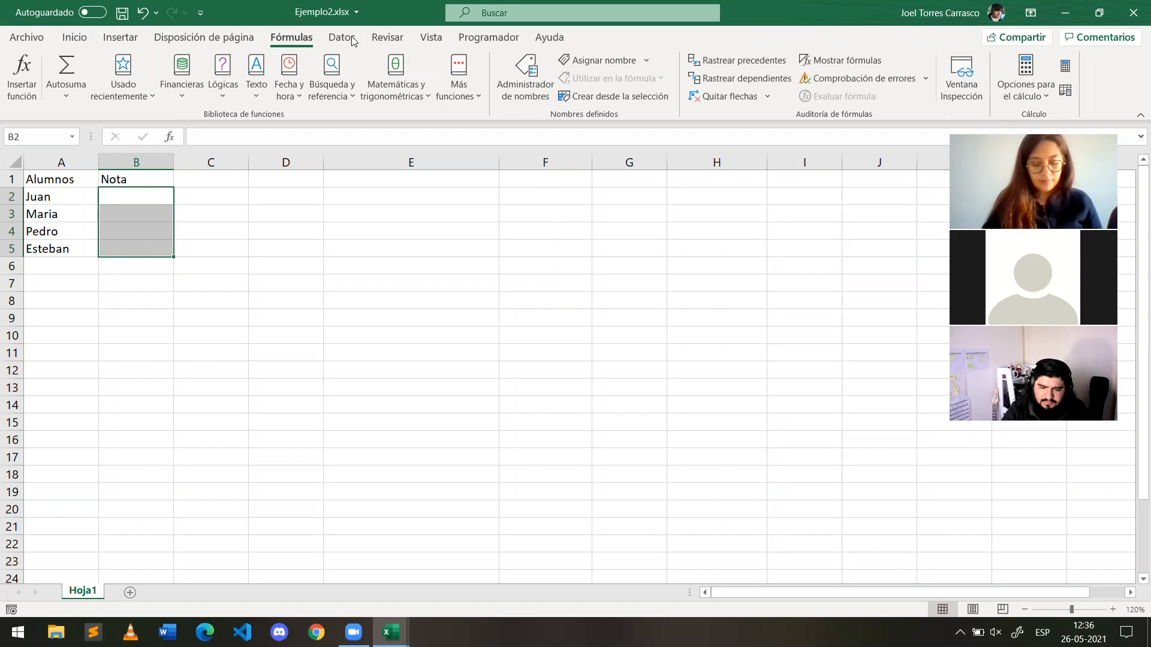
click(210, 40)
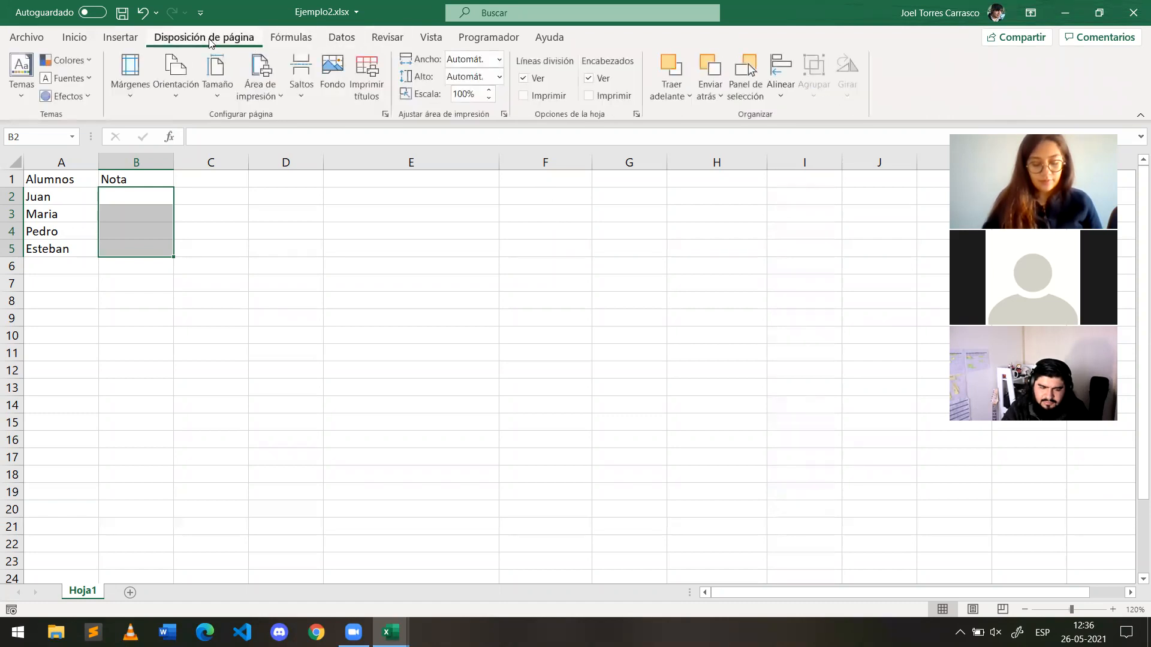
click(123, 37)
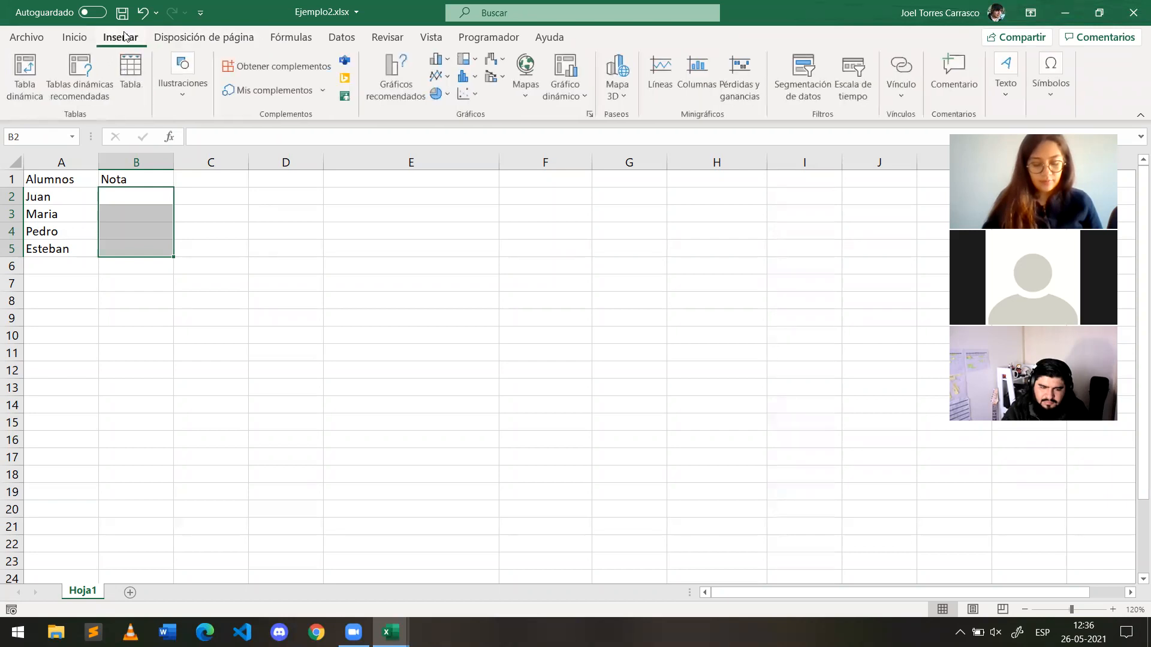
Step: Look through the cell style, table format, conditional formatting, find and data type options for the selected Nota cells
click(85, 38)
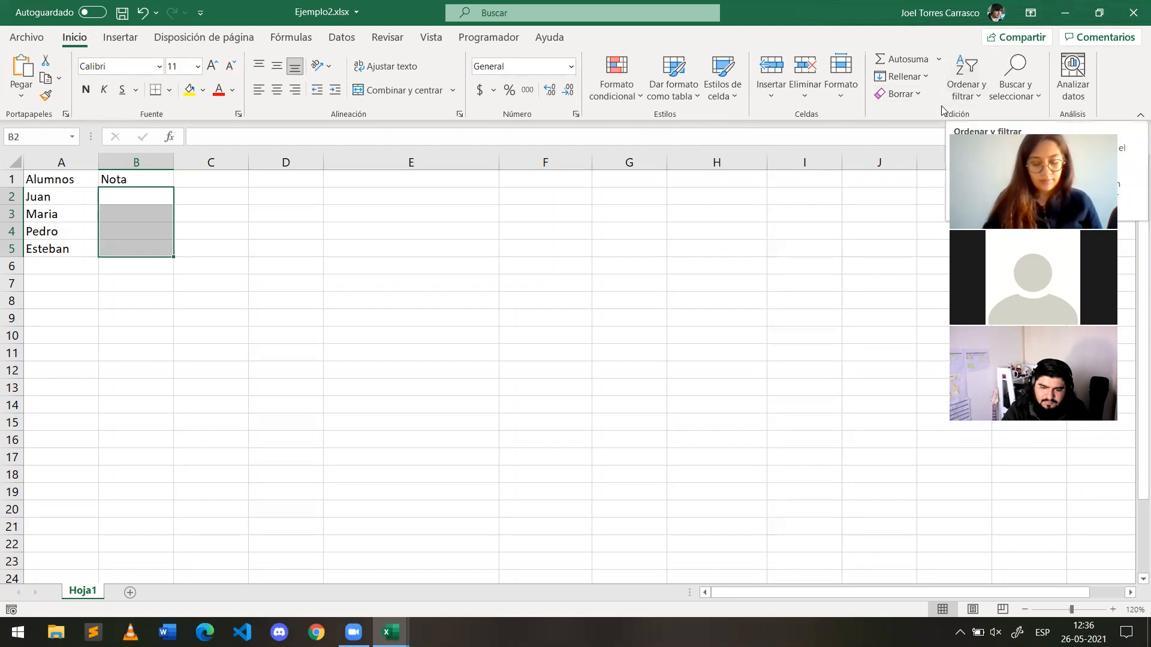
click(722, 96)
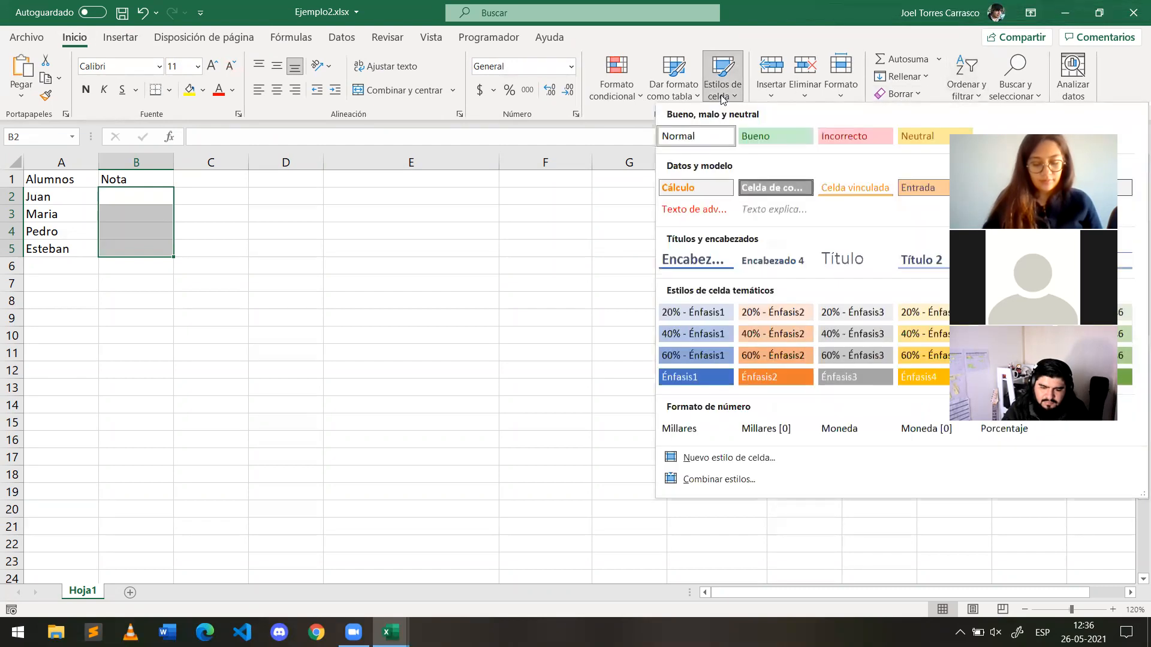
click(693, 96)
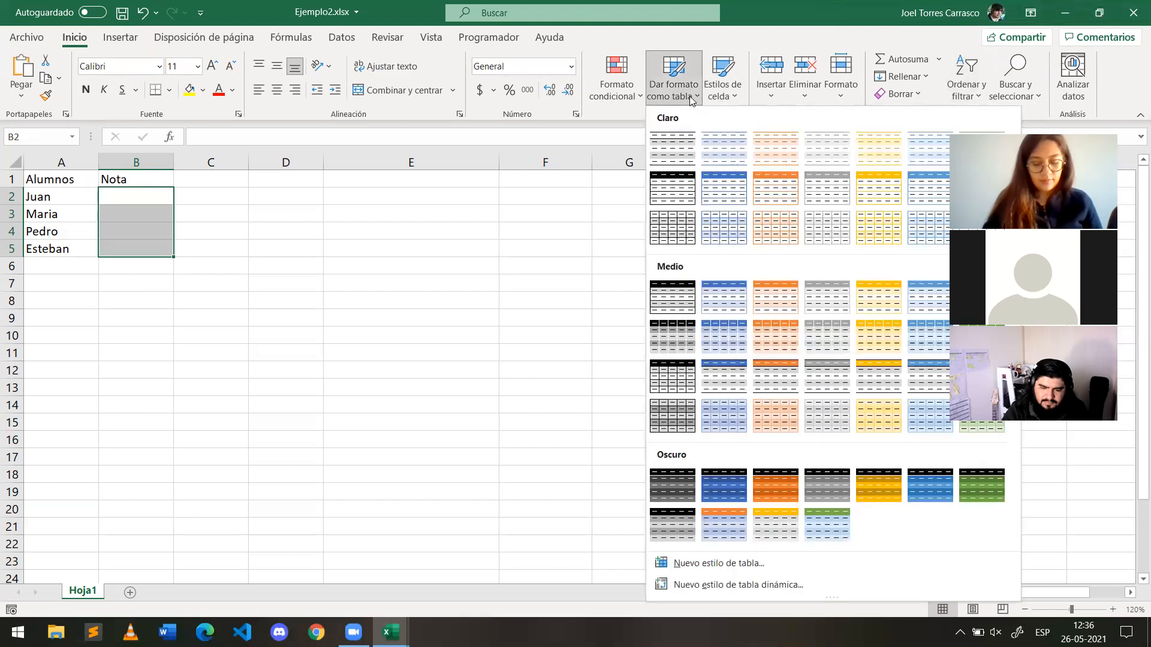
click(721, 99)
click(678, 97)
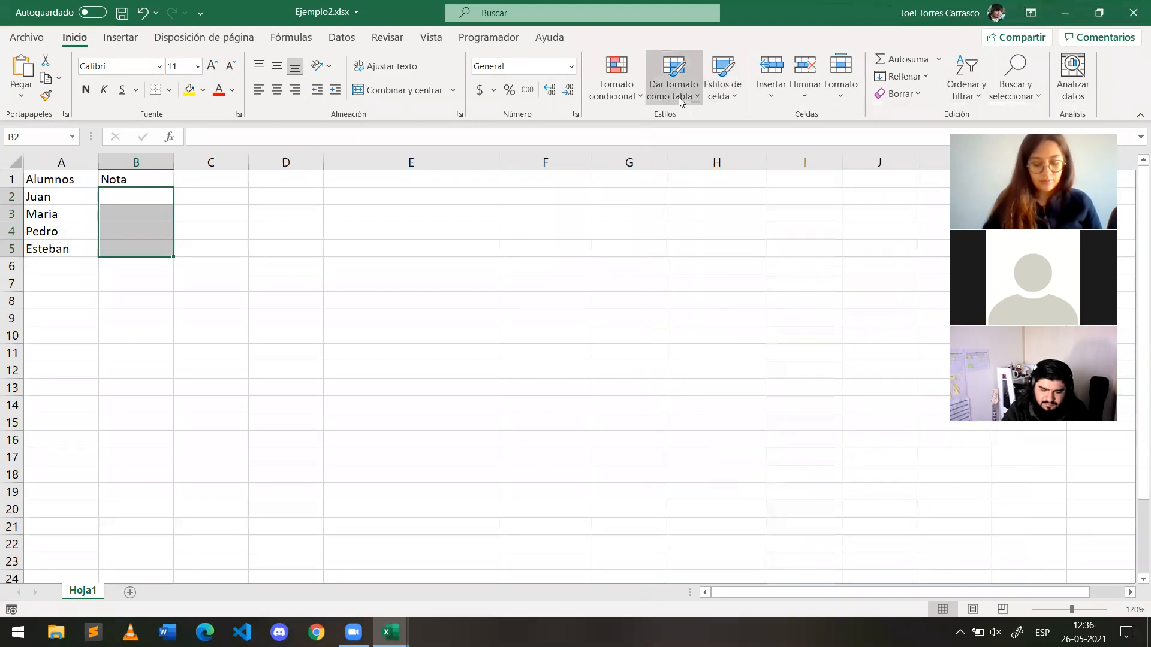
click(615, 99)
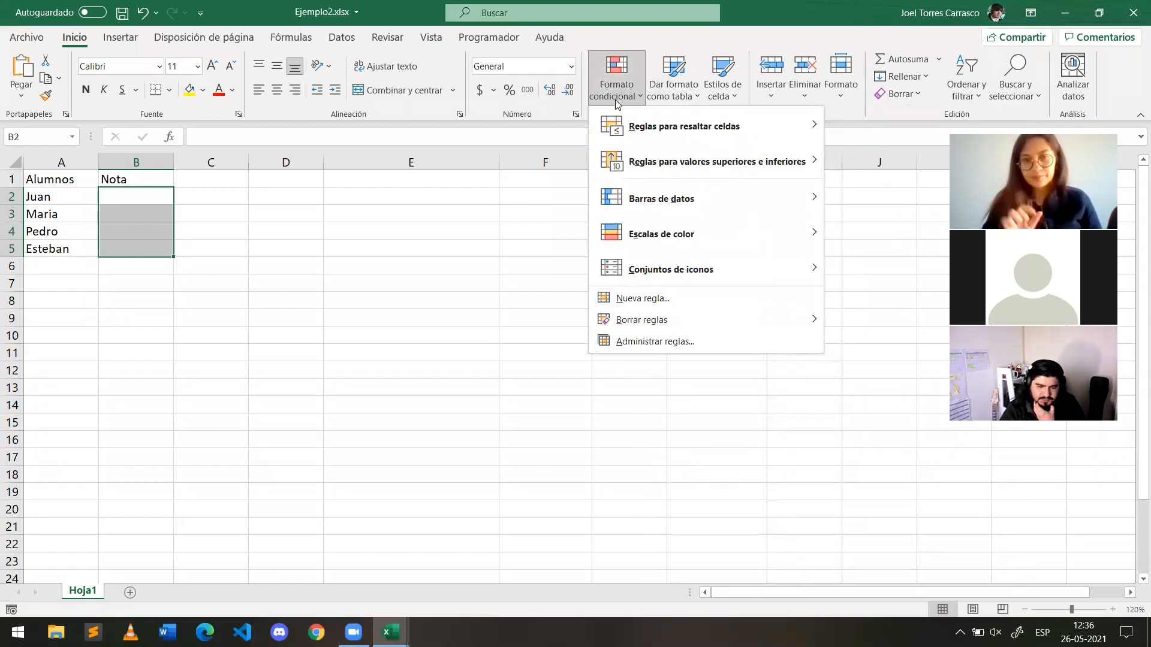
click(614, 99)
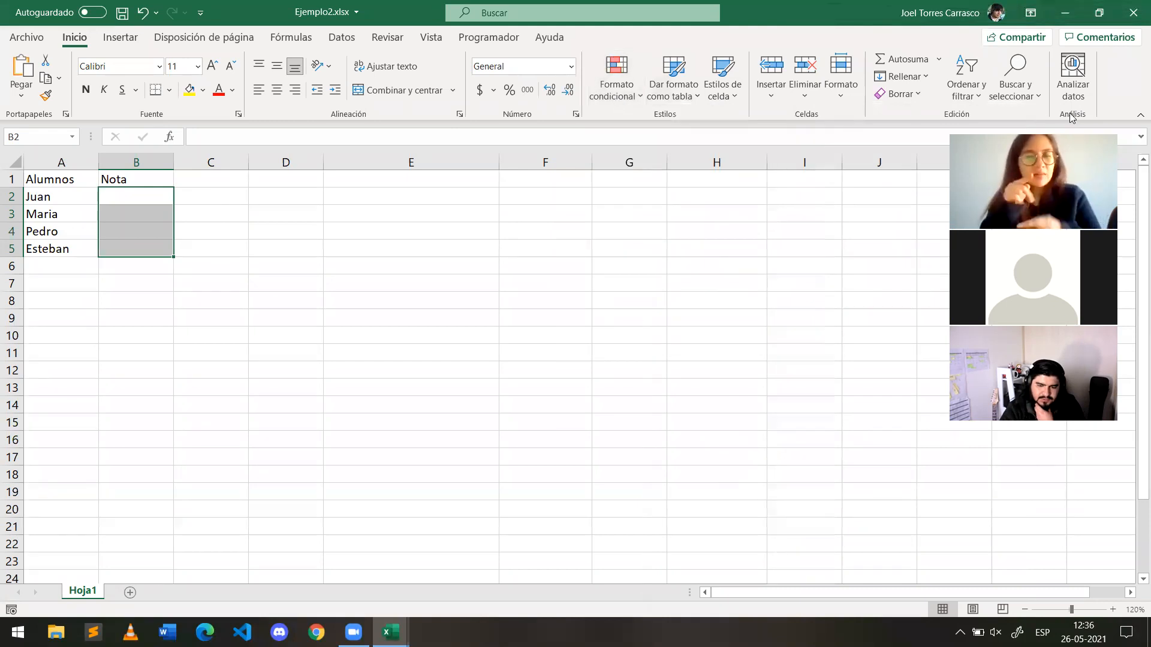
click(1006, 95)
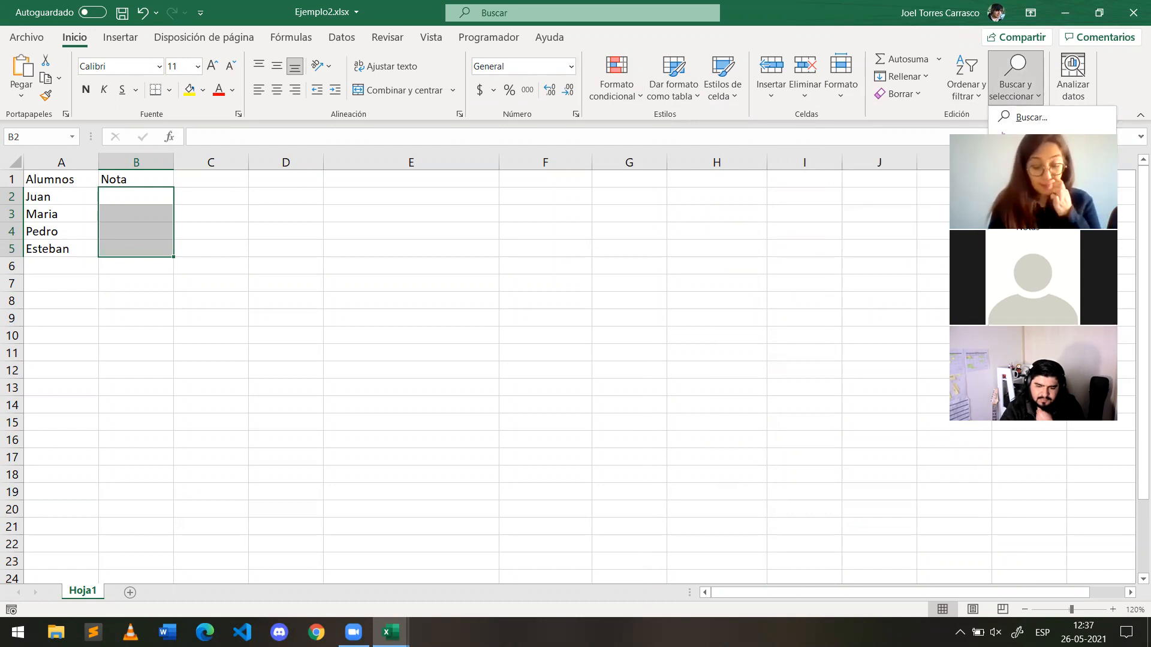
click(109, 192)
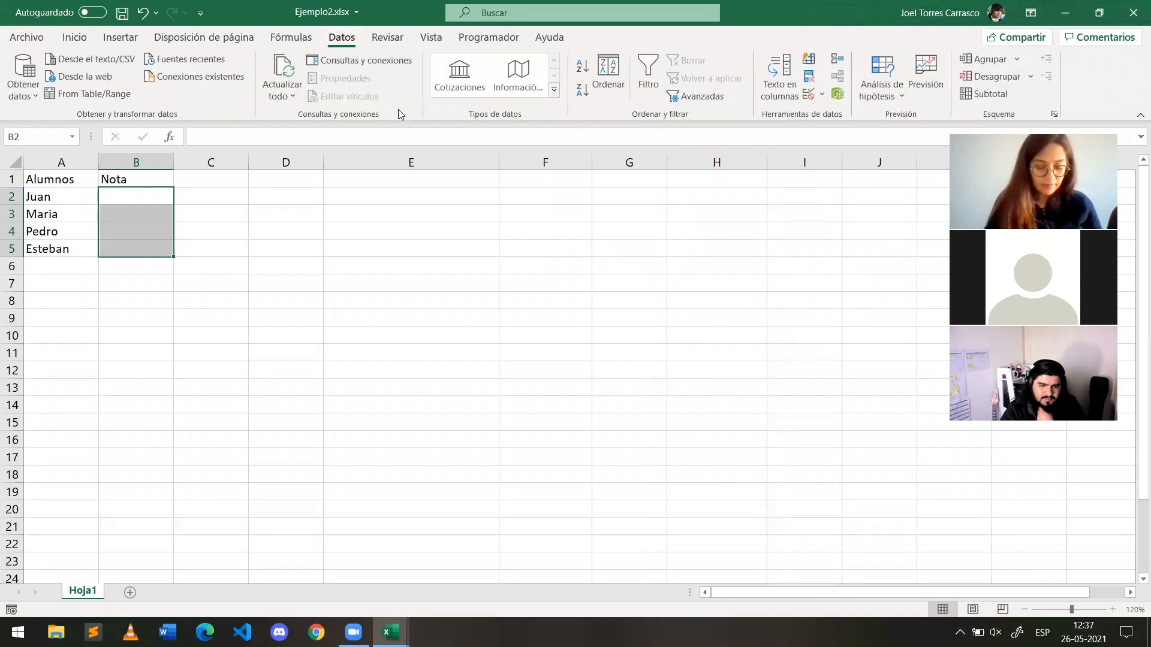
click(554, 90)
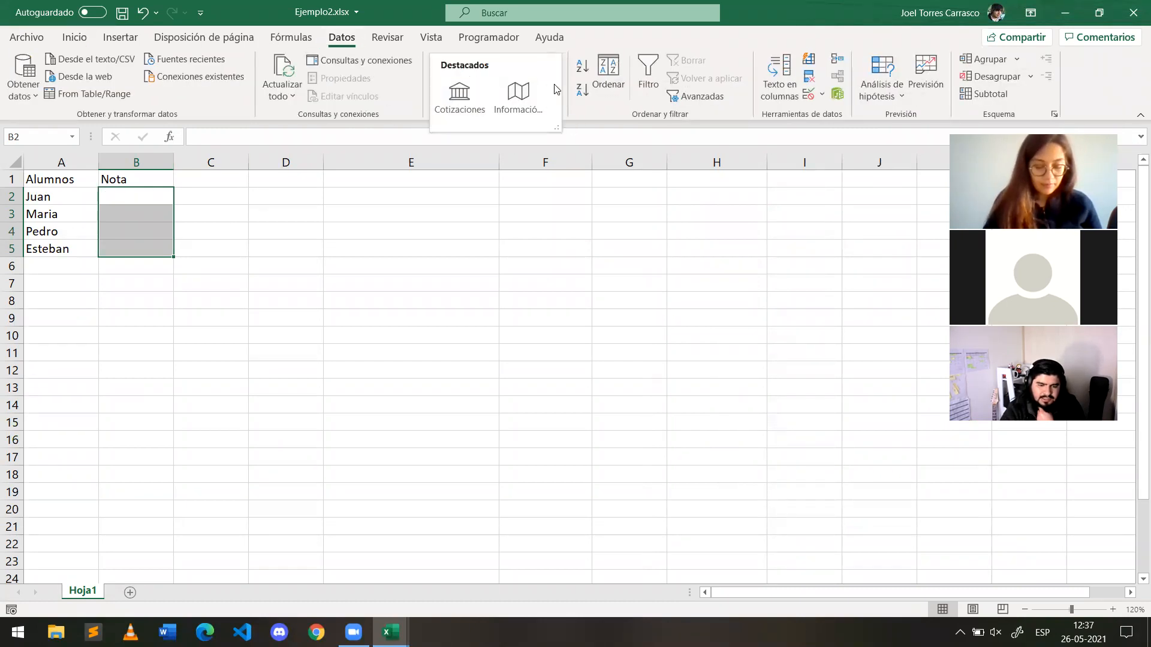
click(602, 114)
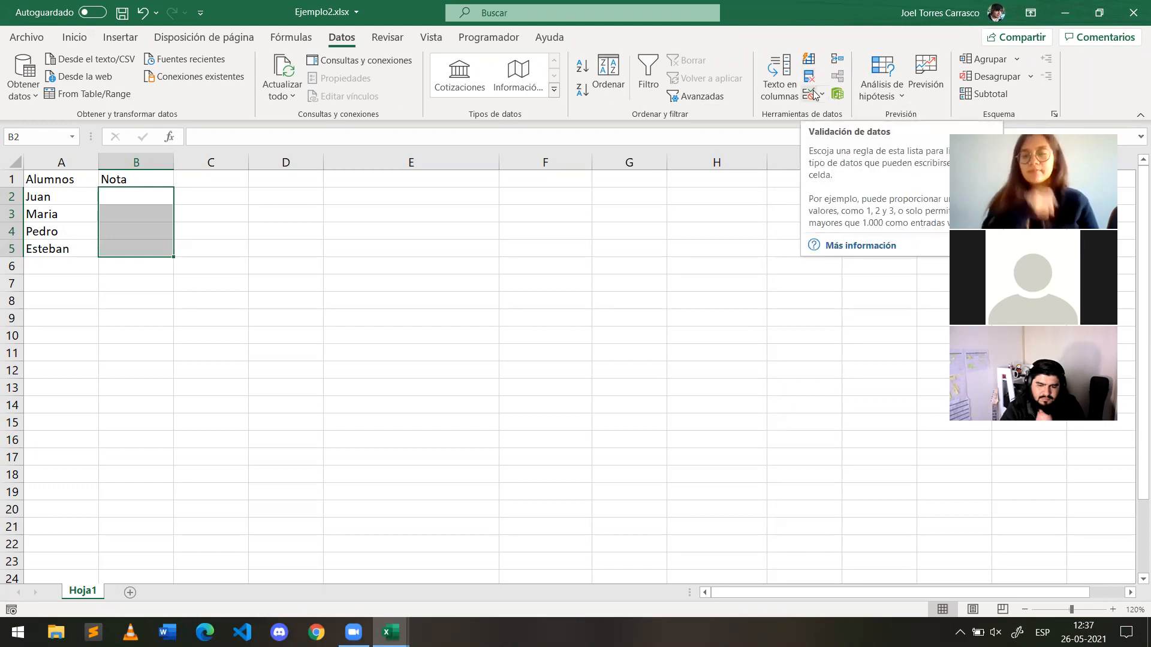
click(814, 97)
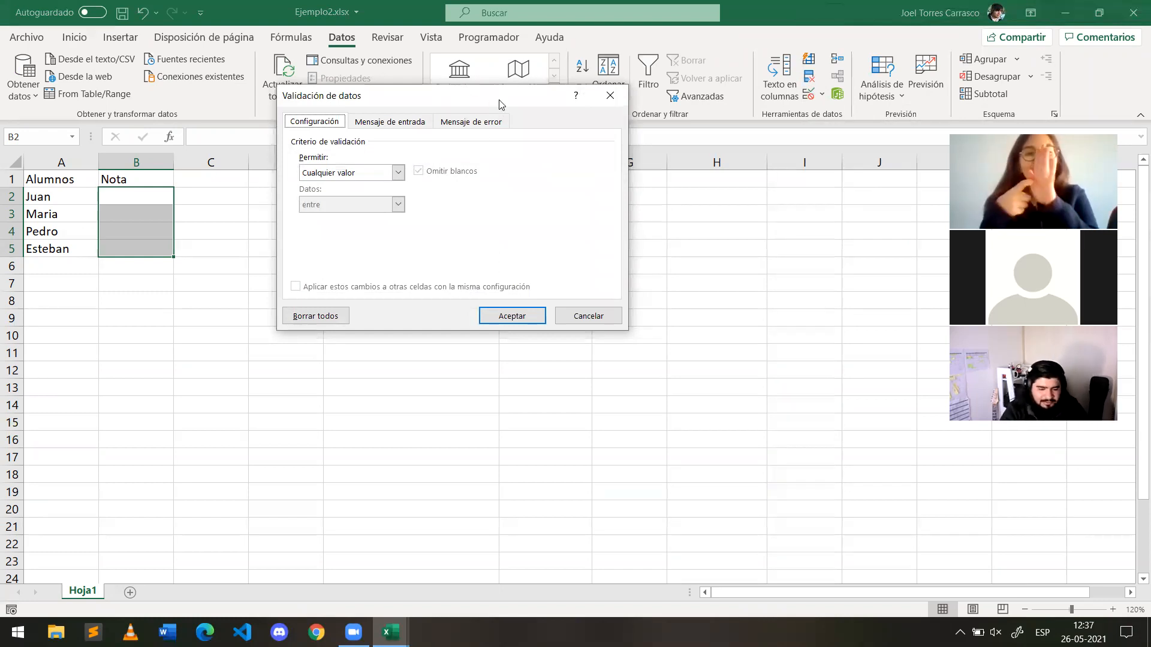
drag(458, 100, 639, 130)
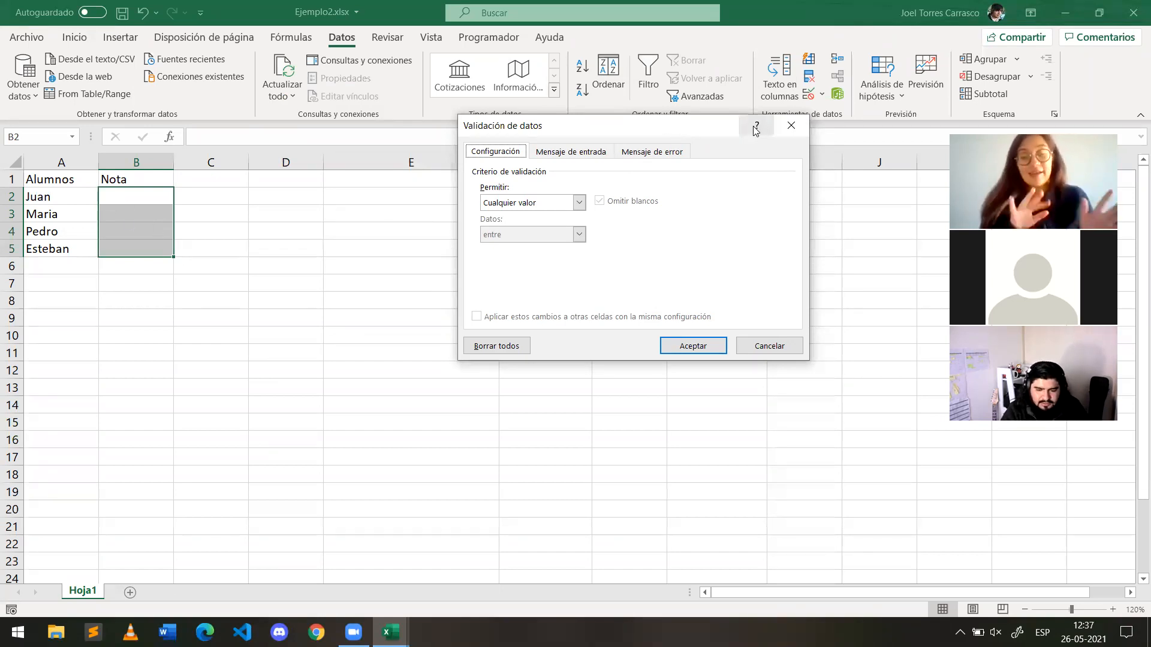
click(791, 126)
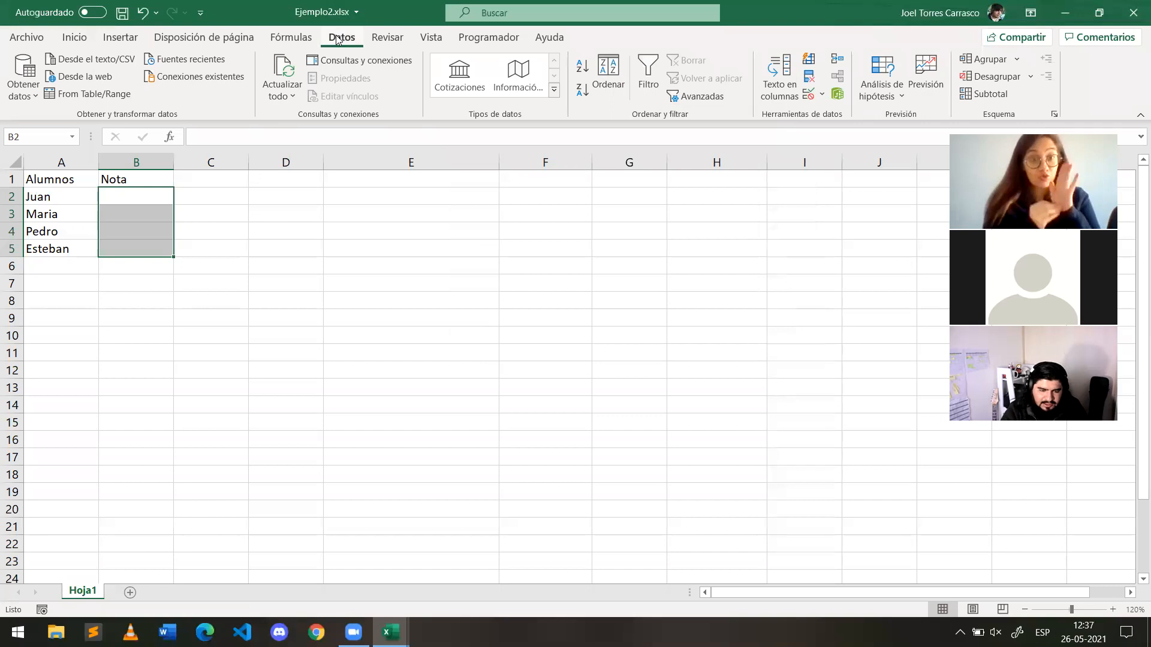
Step: Define a data validation rule for B2:B5 that allows Decimal values between (entre) a minimum of 1 and a maximum of 7
click(808, 95)
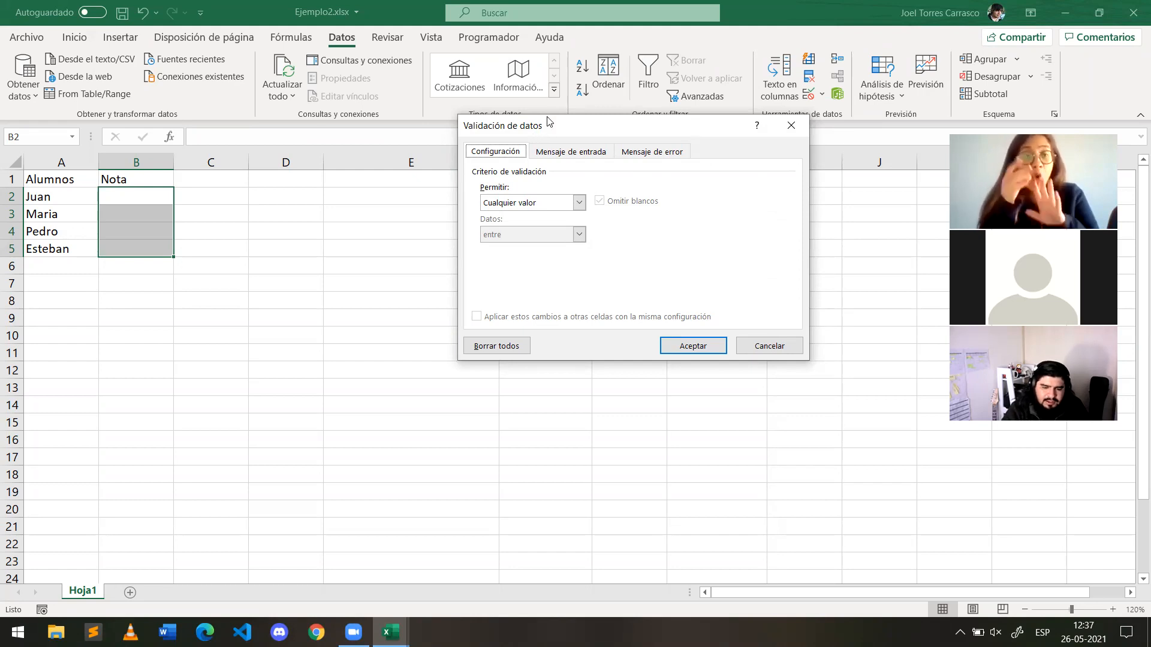
drag(547, 131, 554, 103)
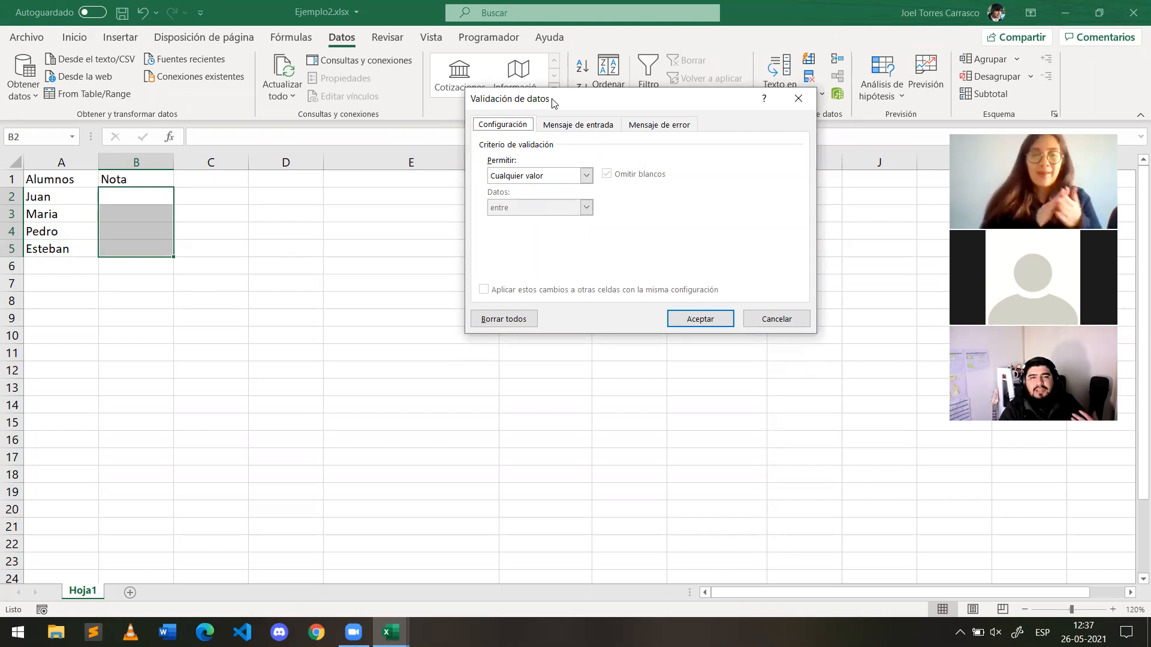
click(551, 176)
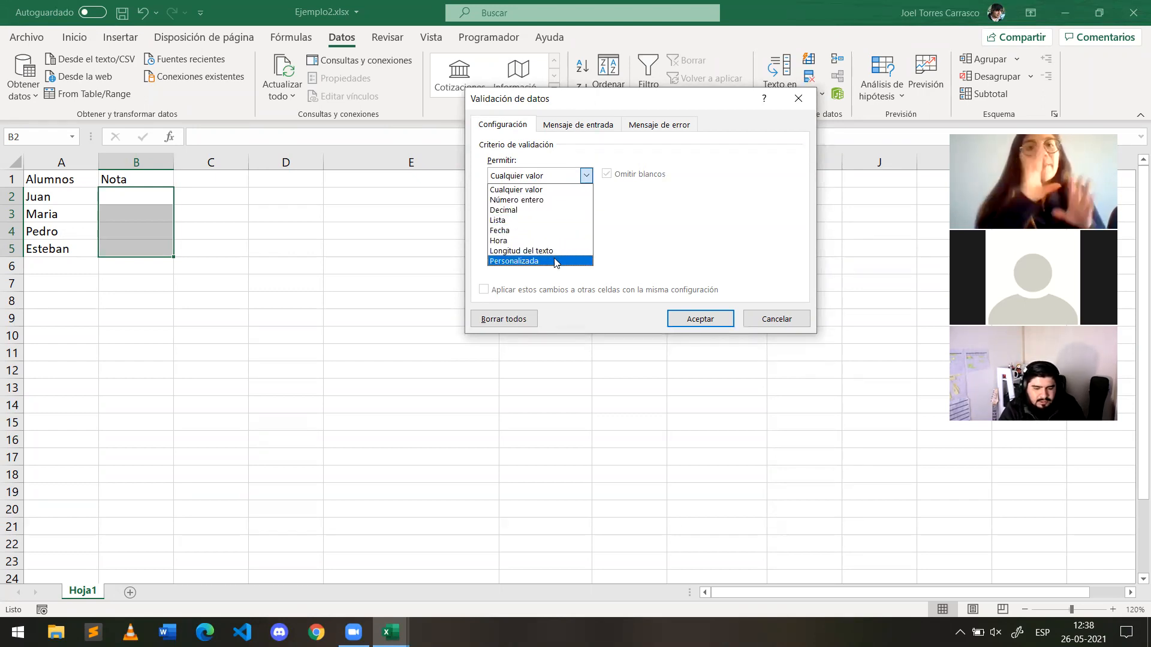
click(552, 213)
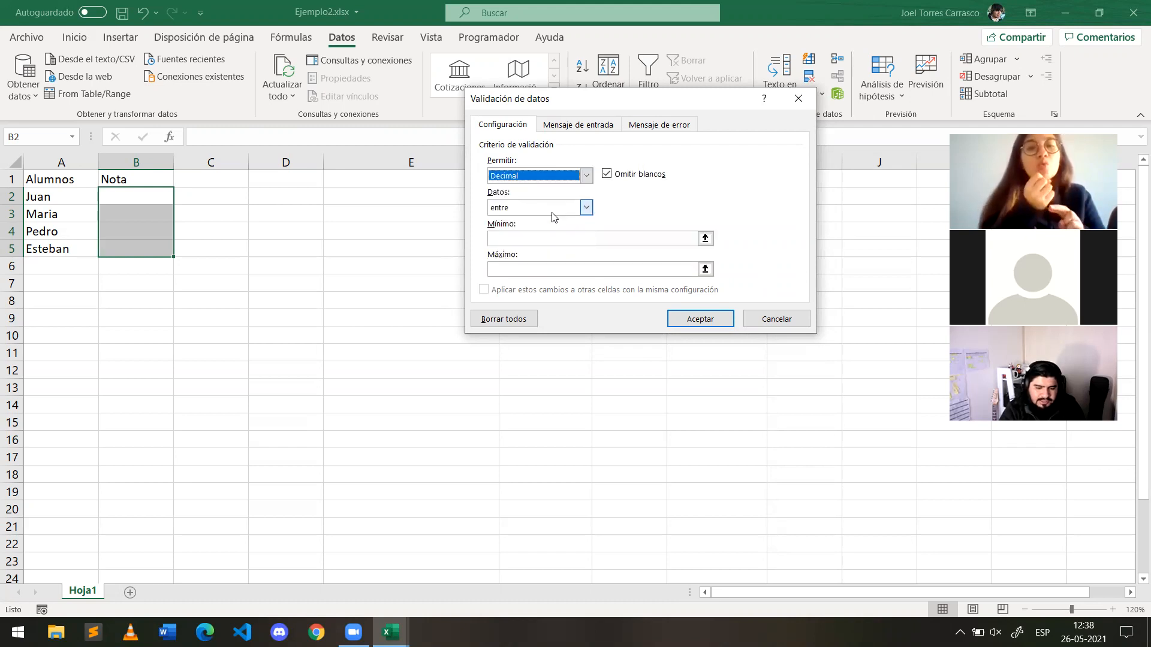
click(587, 208)
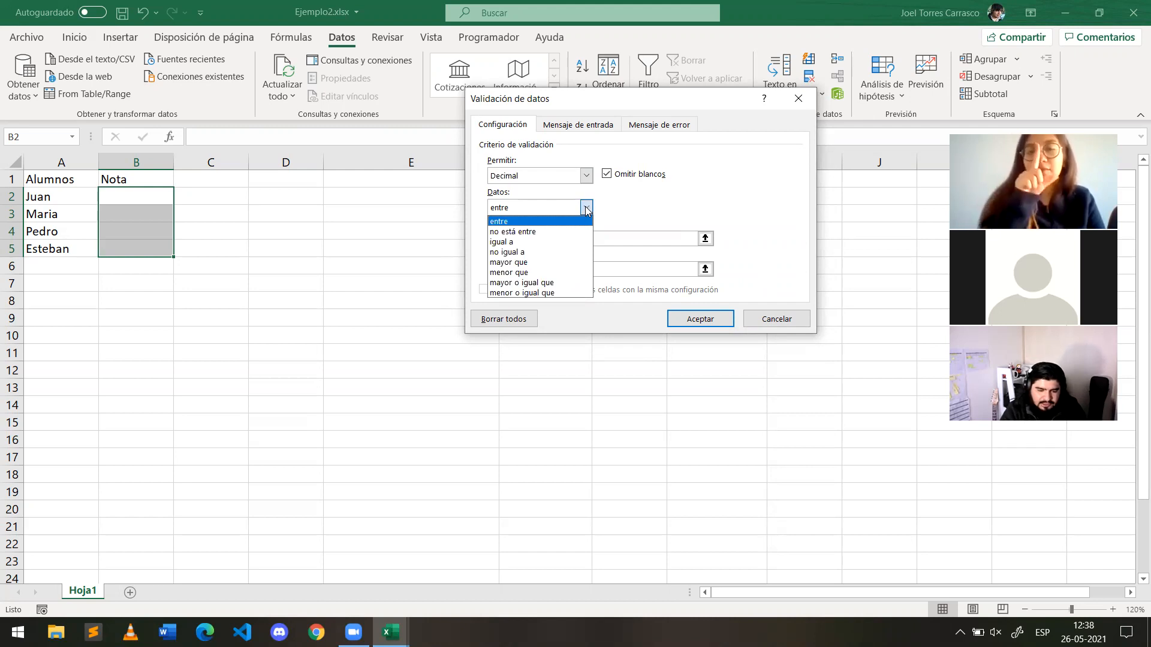
click(587, 207)
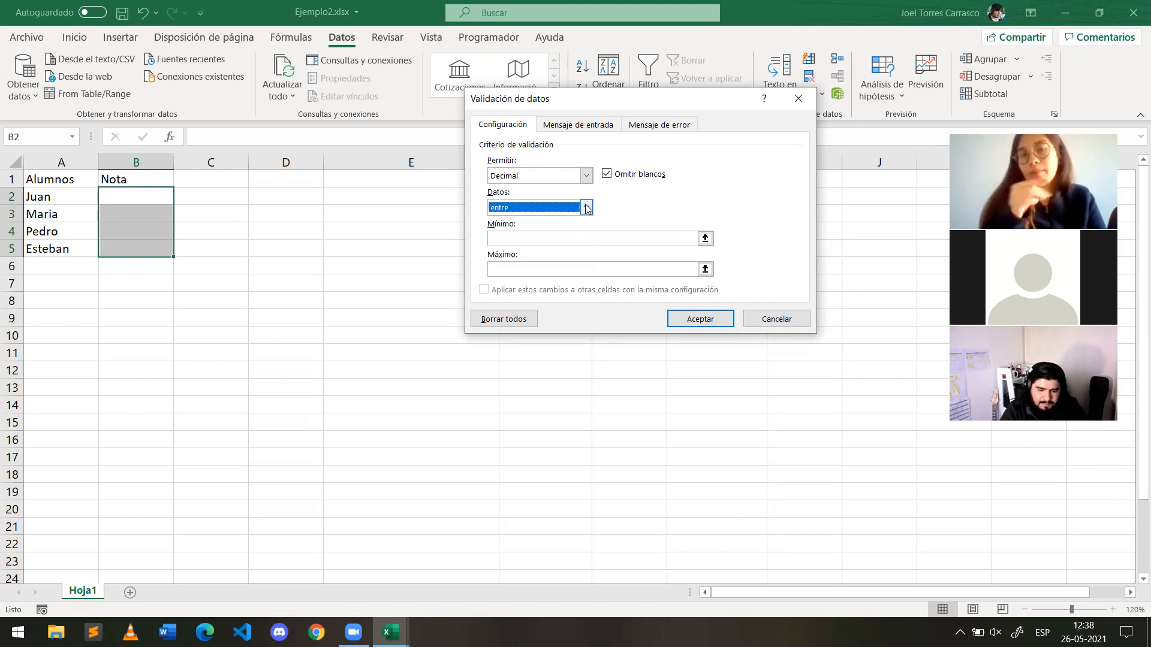
click(566, 237)
text(1)
click(565, 269)
text(7)
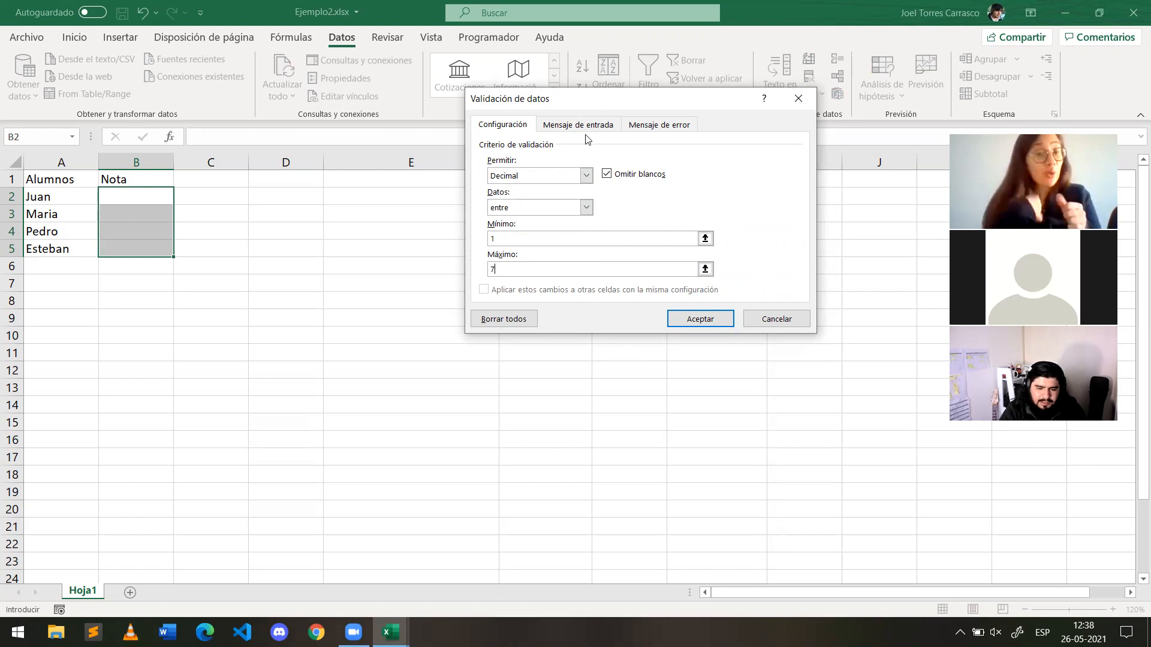
Step: Give the validation an input message titled "Recomendación" with the text "Las notas están en la escala de 1 a 7"
click(570, 128)
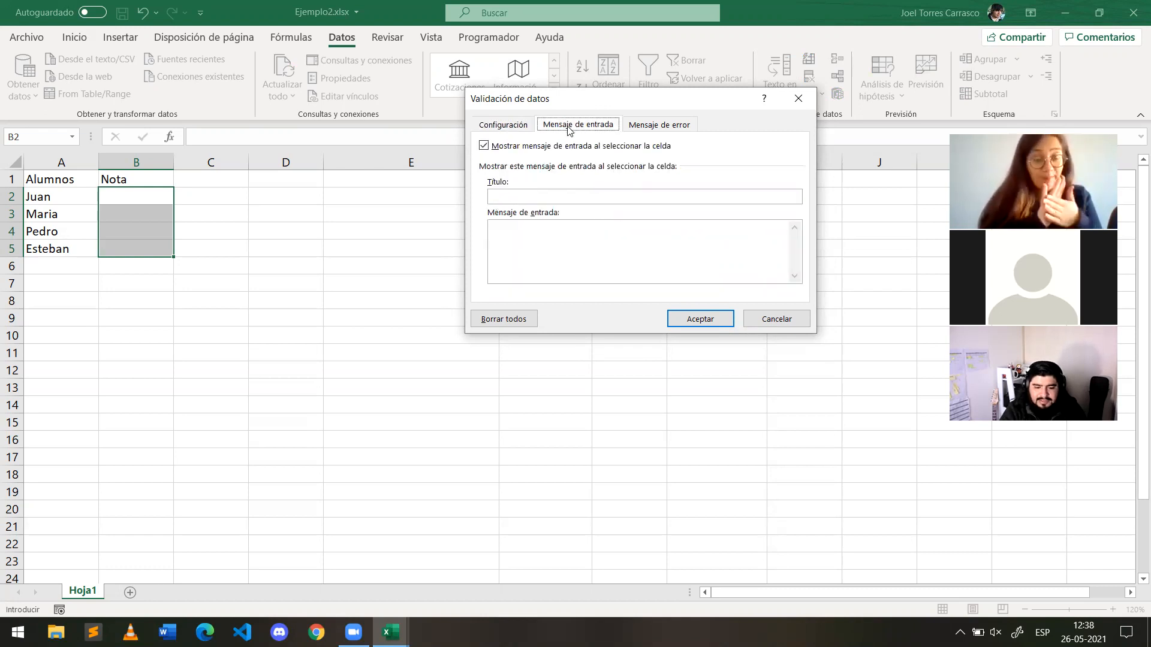
click(532, 198)
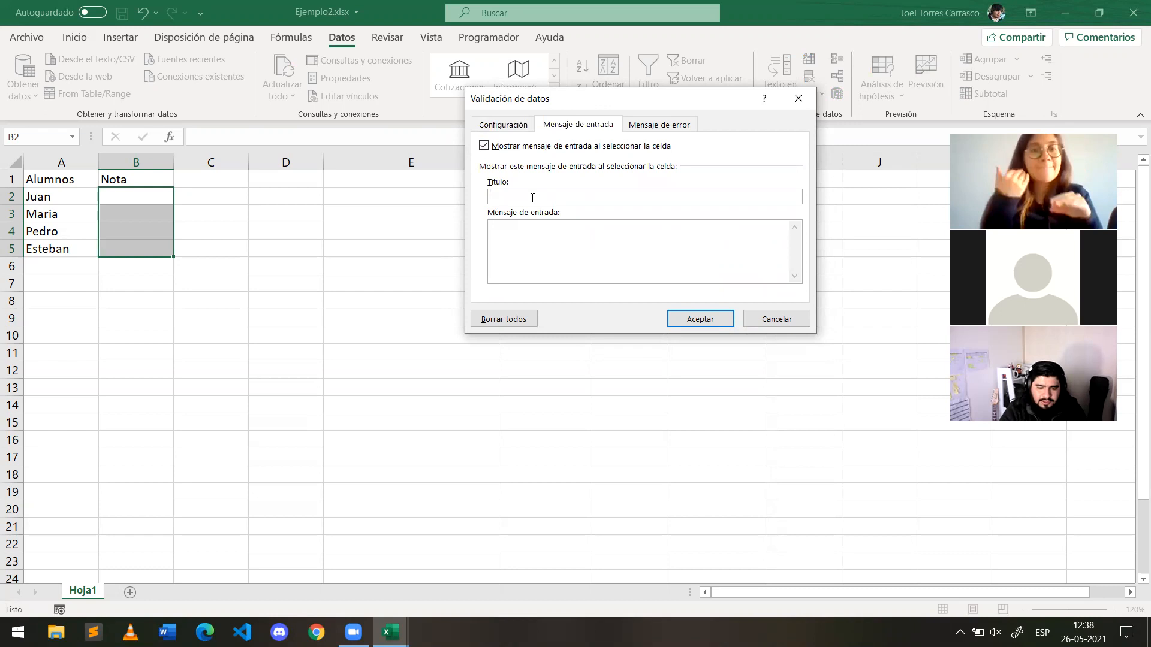
text(Recomendación)
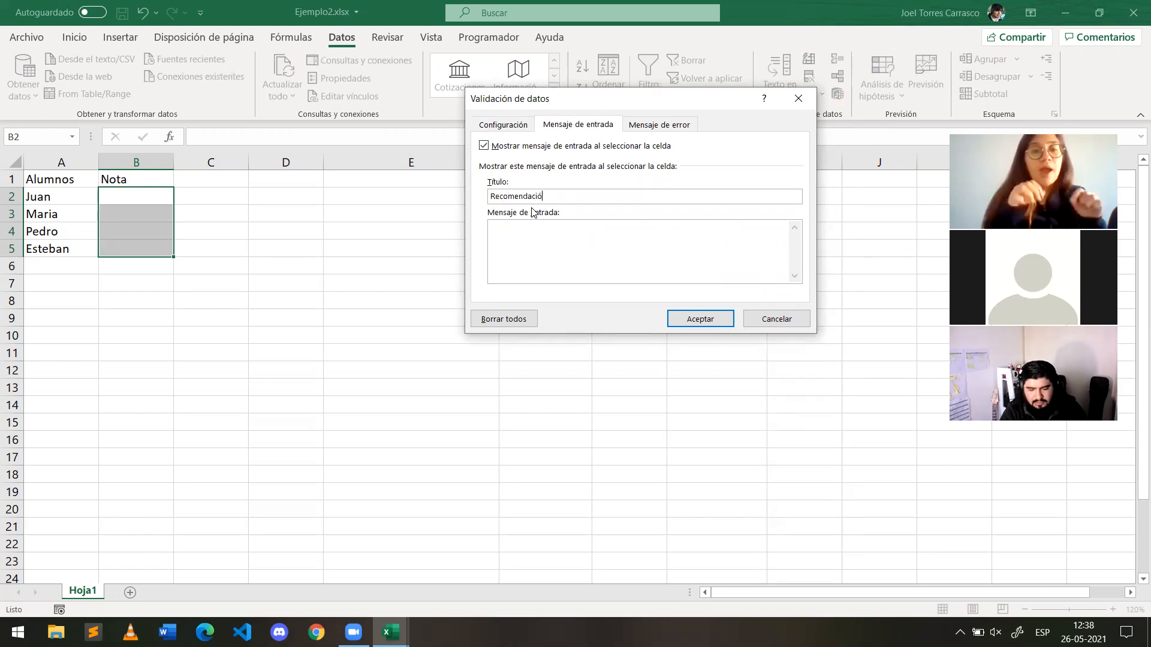
click(532, 230)
text(Las notas)
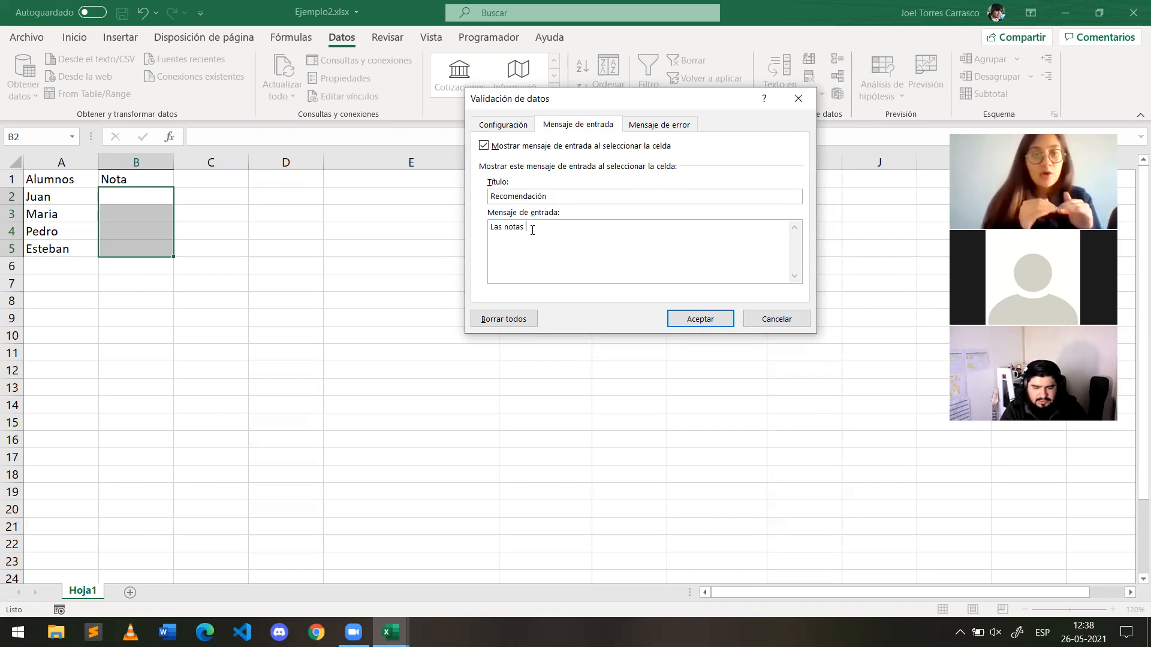
text( están en la escala de 1 a 7)
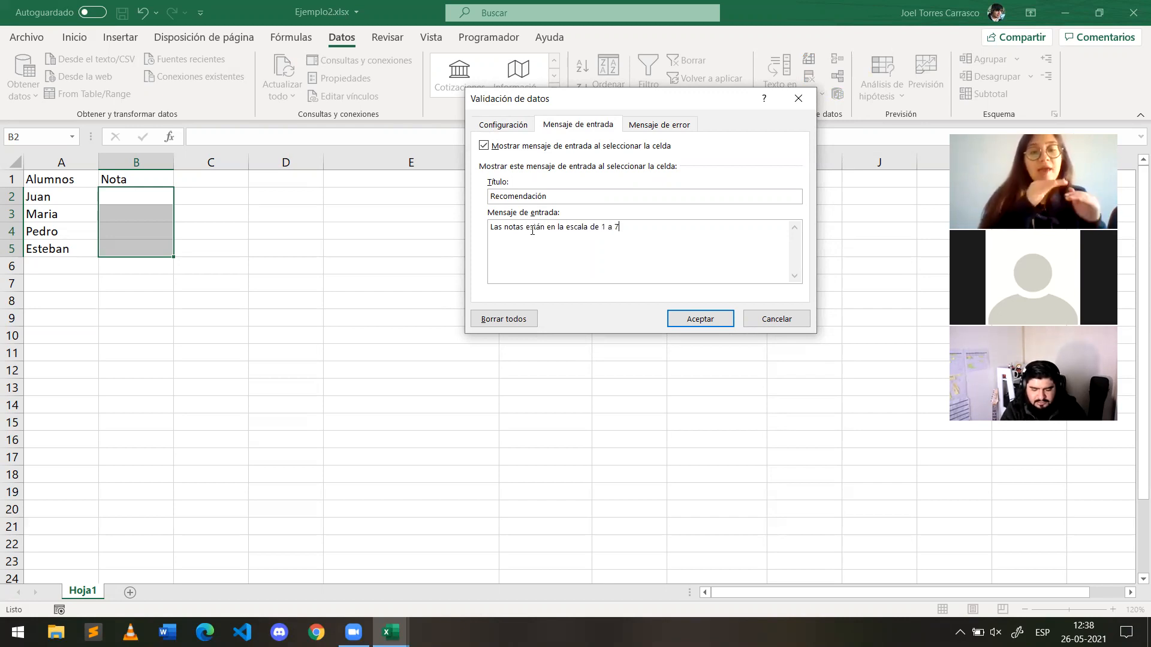
Step: Compare the Advertencia and Información styles for the validation's error alert and return the style to Alto
click(658, 126)
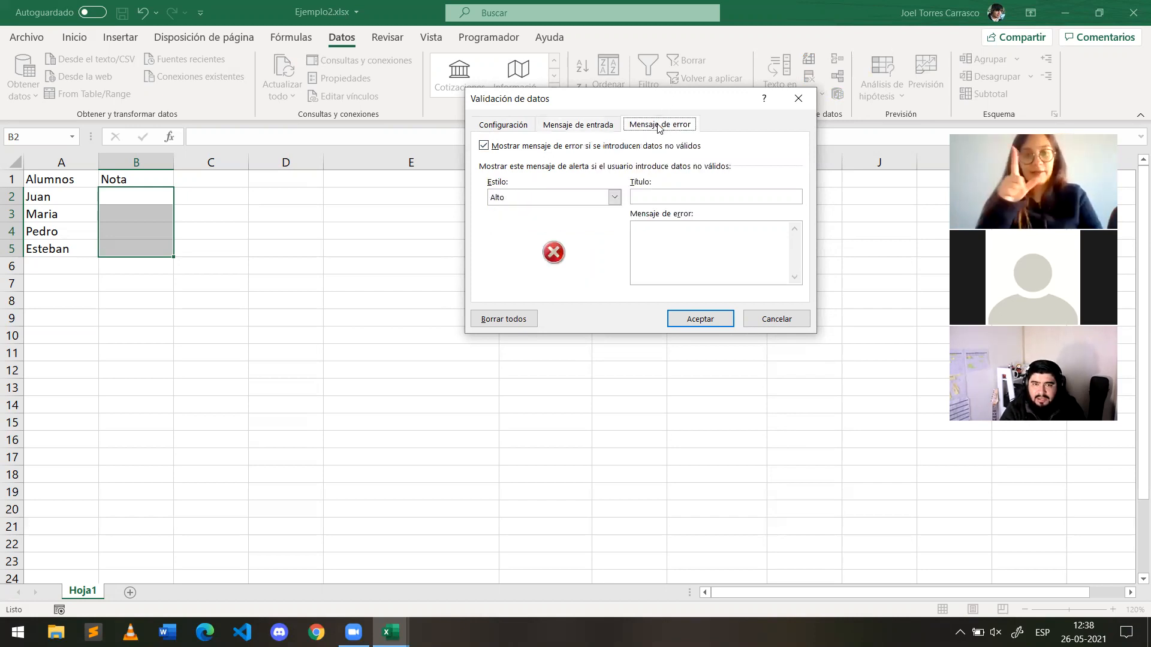
click(614, 199)
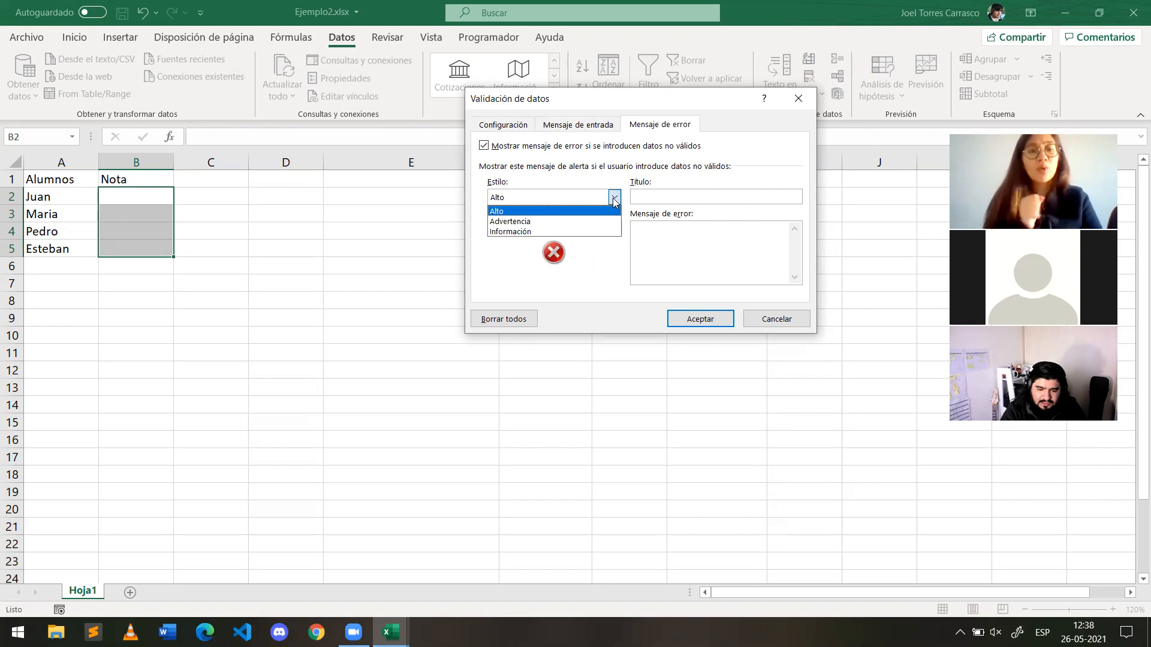
click(589, 222)
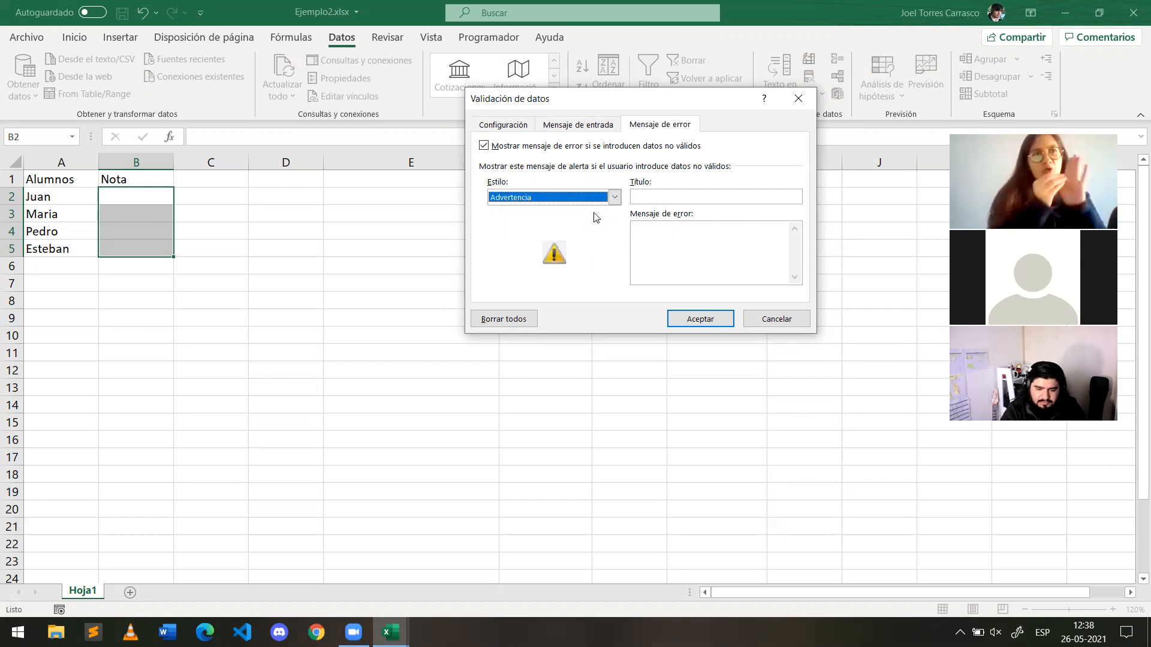
click(615, 199)
click(590, 232)
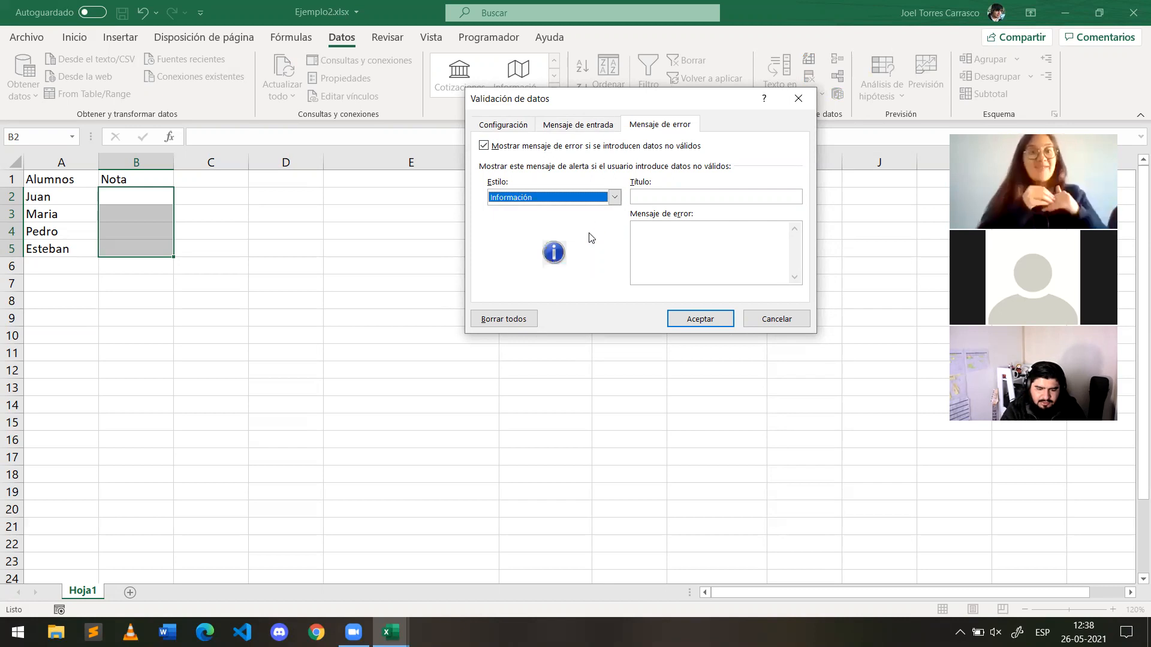
click(615, 199)
click(583, 211)
Step: Title the error alert "Error" with the message "Cambie la nota según la escala de 1 a 7" and review the input message and validation criteria
click(665, 196)
text(Error)
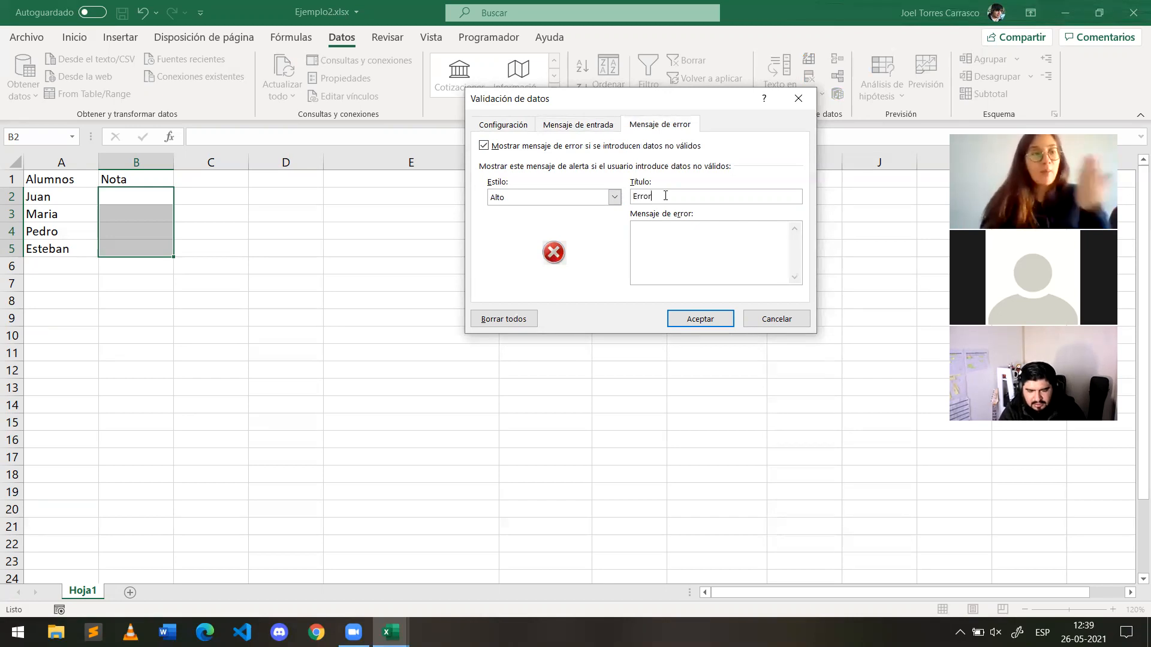
text(Cambie)
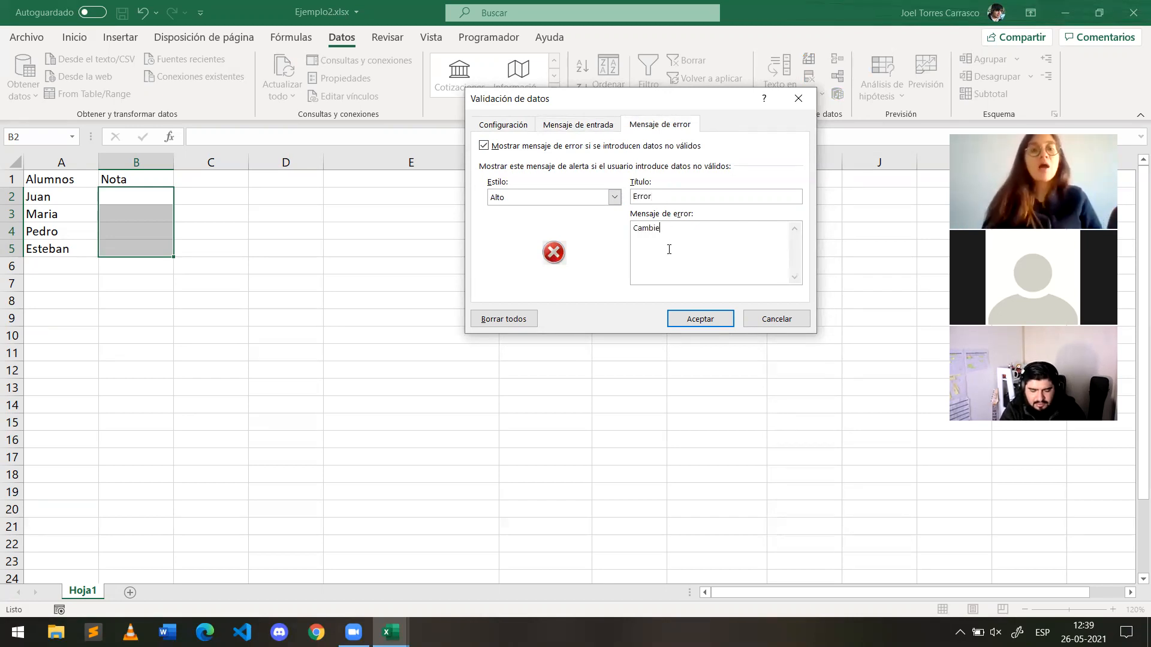
text( la nota a)
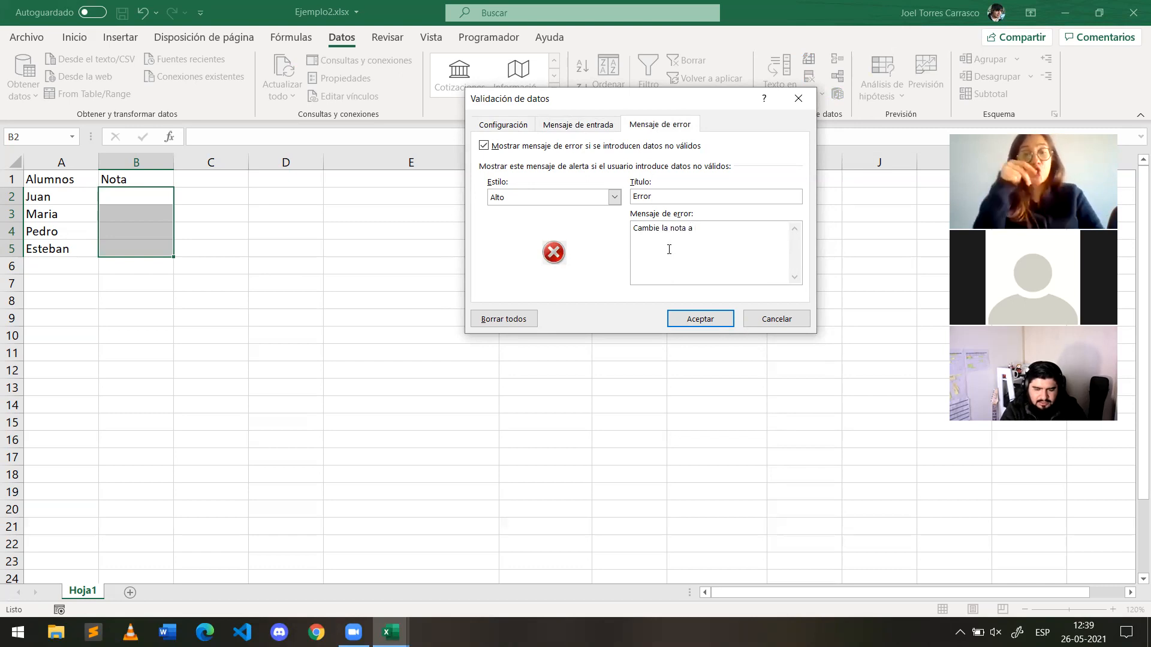
key(BackSpace)
text(según la escala de)
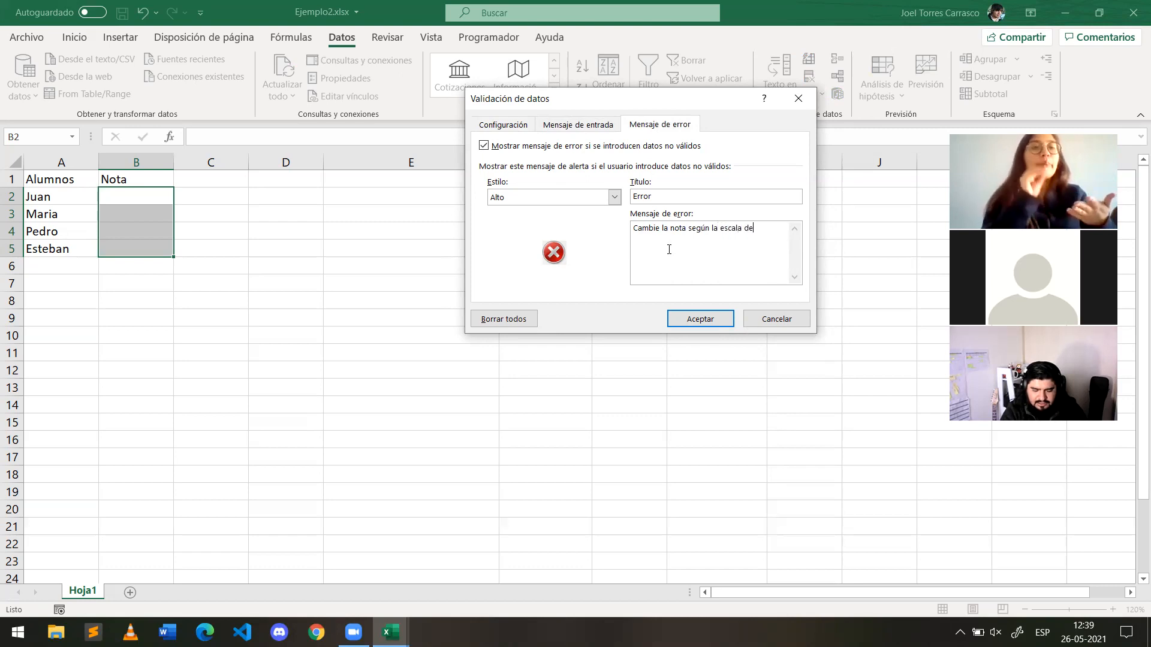
text( 1 a 7)
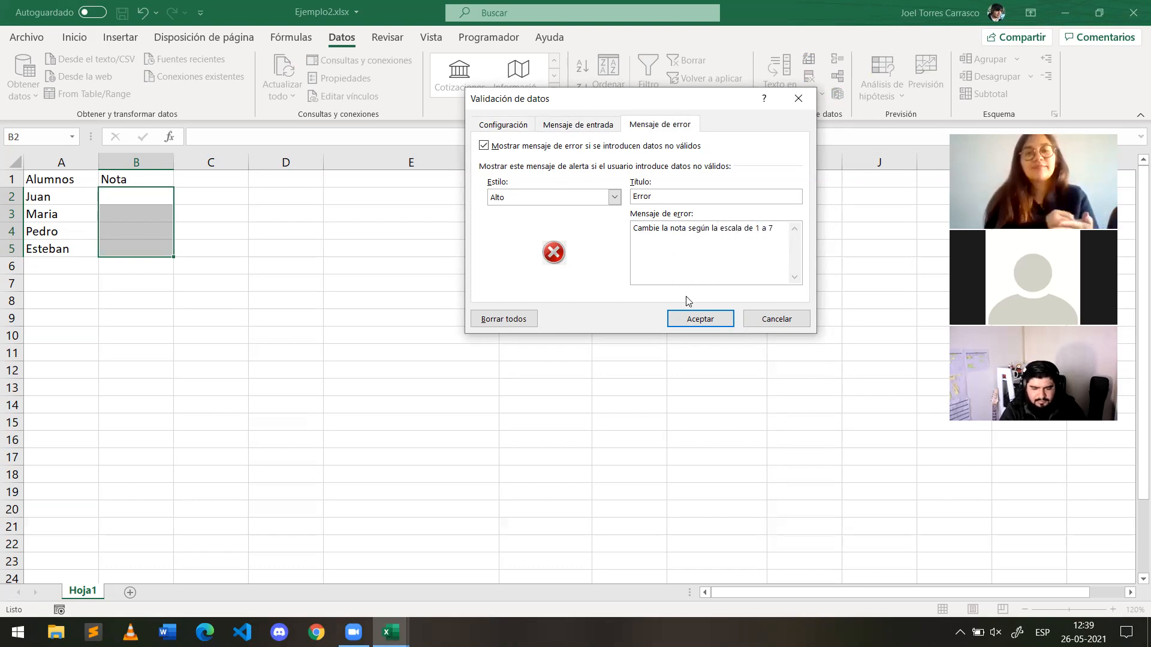
click(582, 124)
click(526, 125)
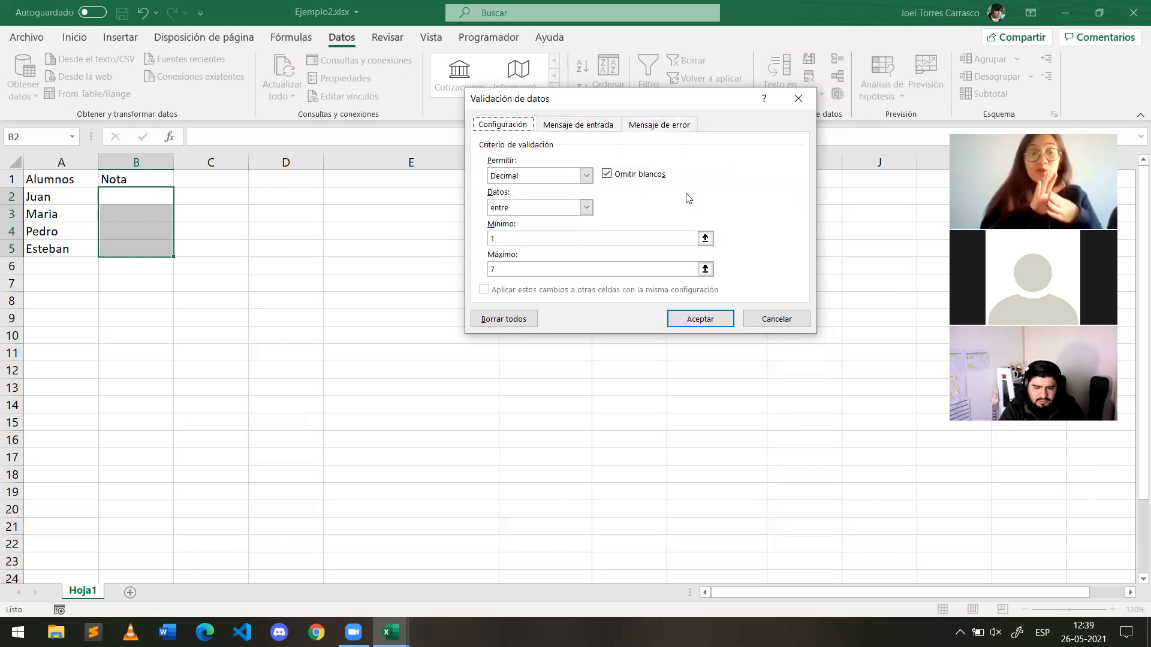
Step: Apply the validation rule to B2:B5 and enter the grade 5,5 with a decimal comma in B2
click(713, 319)
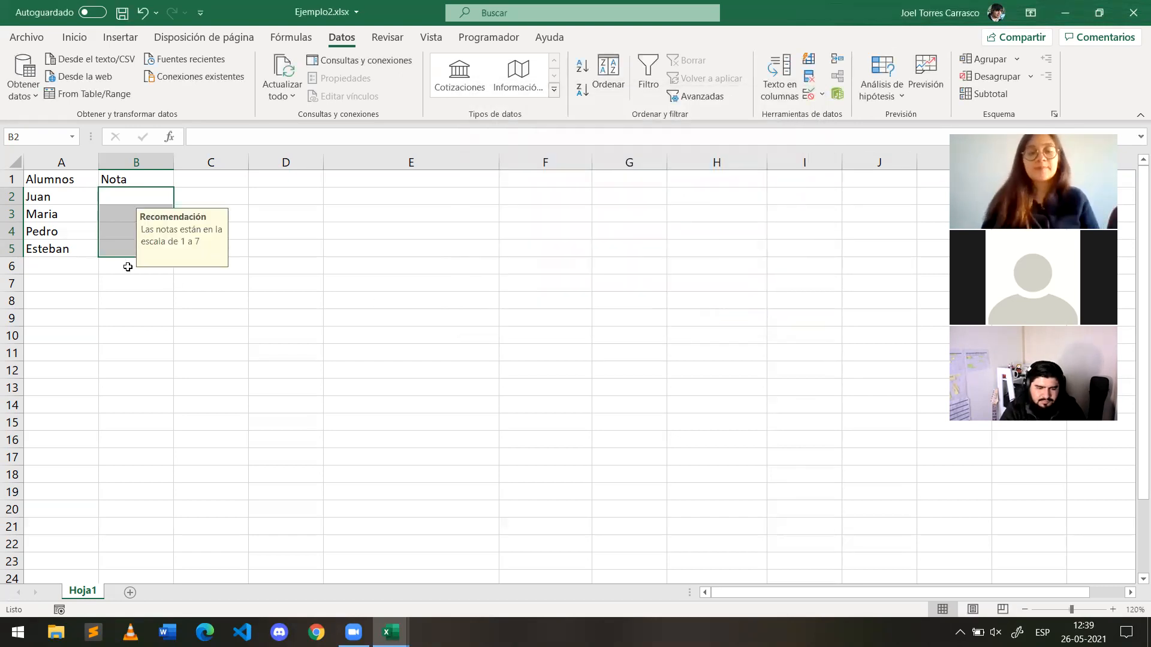
click(192, 303)
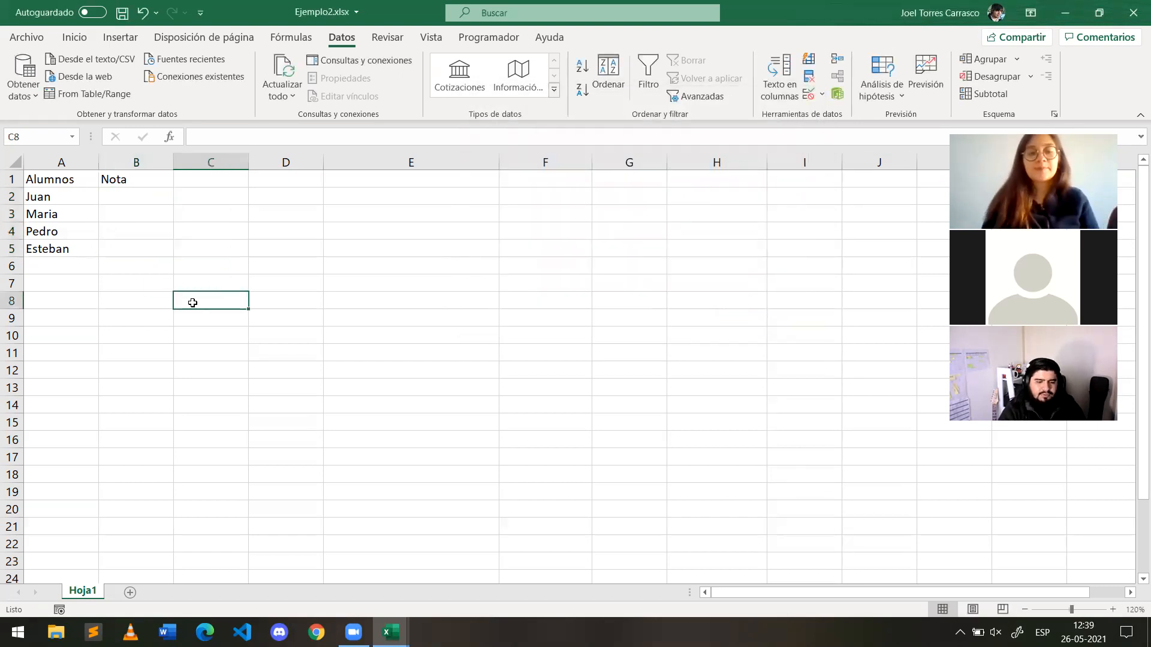
click(155, 193)
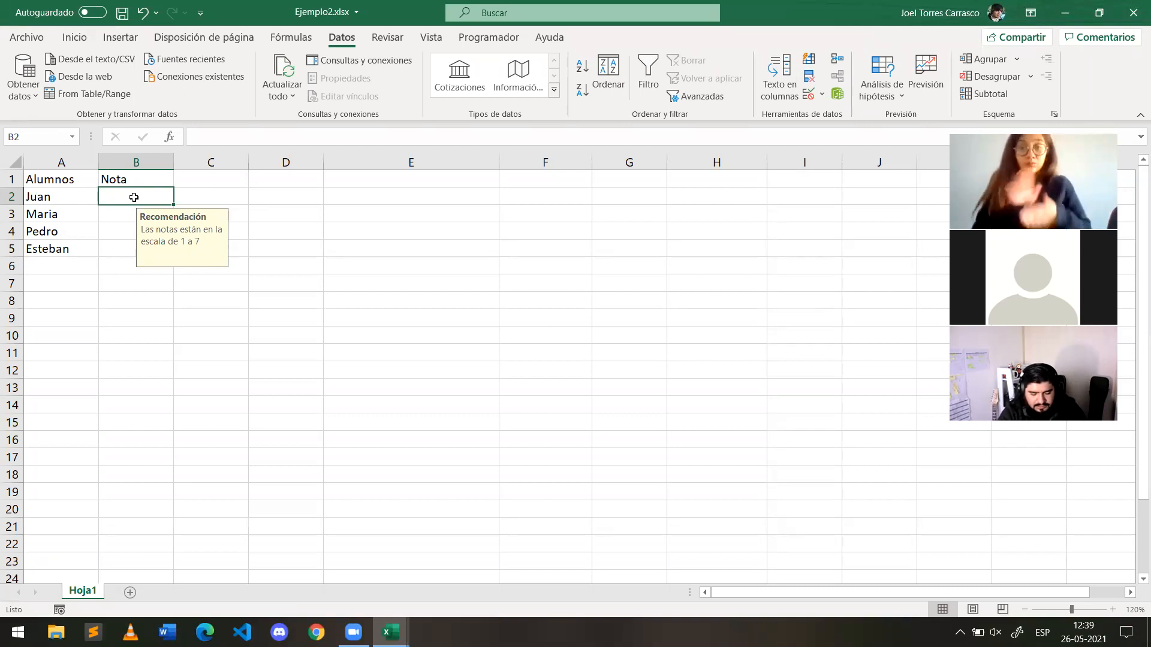
text(5.5)
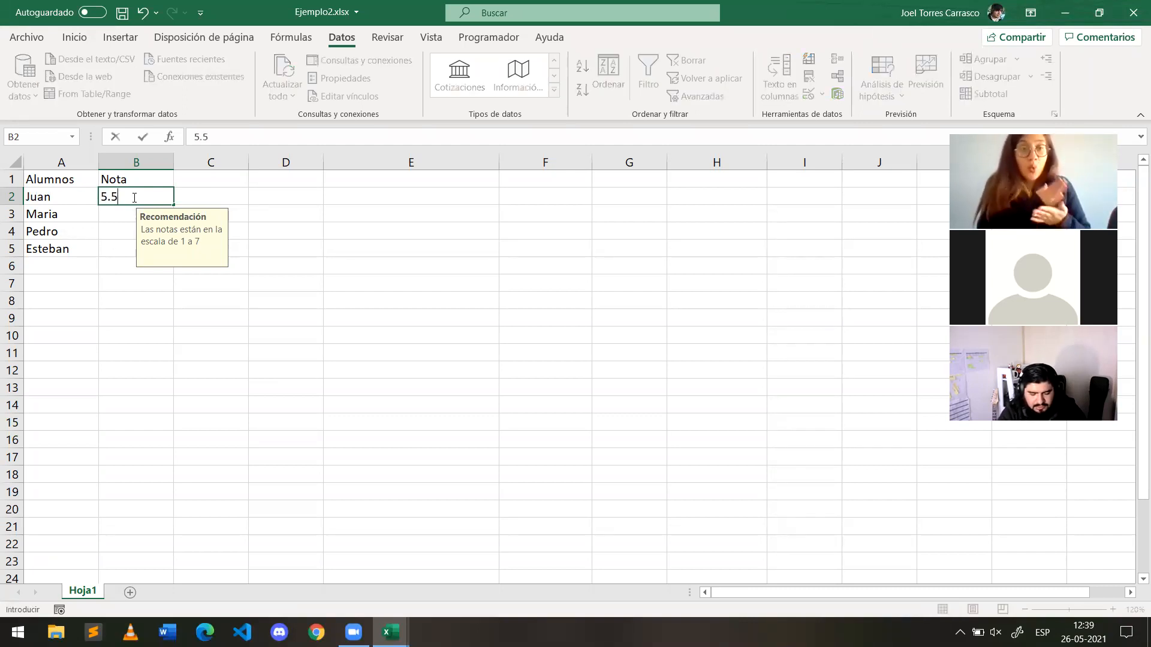
key(BackSpace)
key(BackSpace)
text(,5)
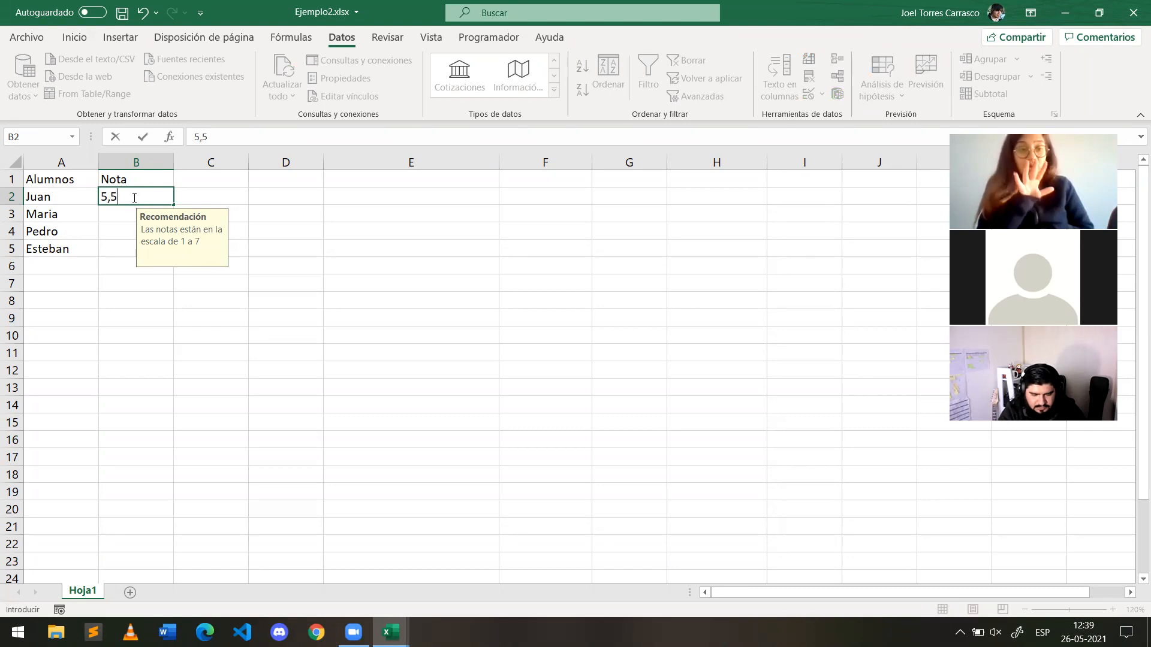
key(Return)
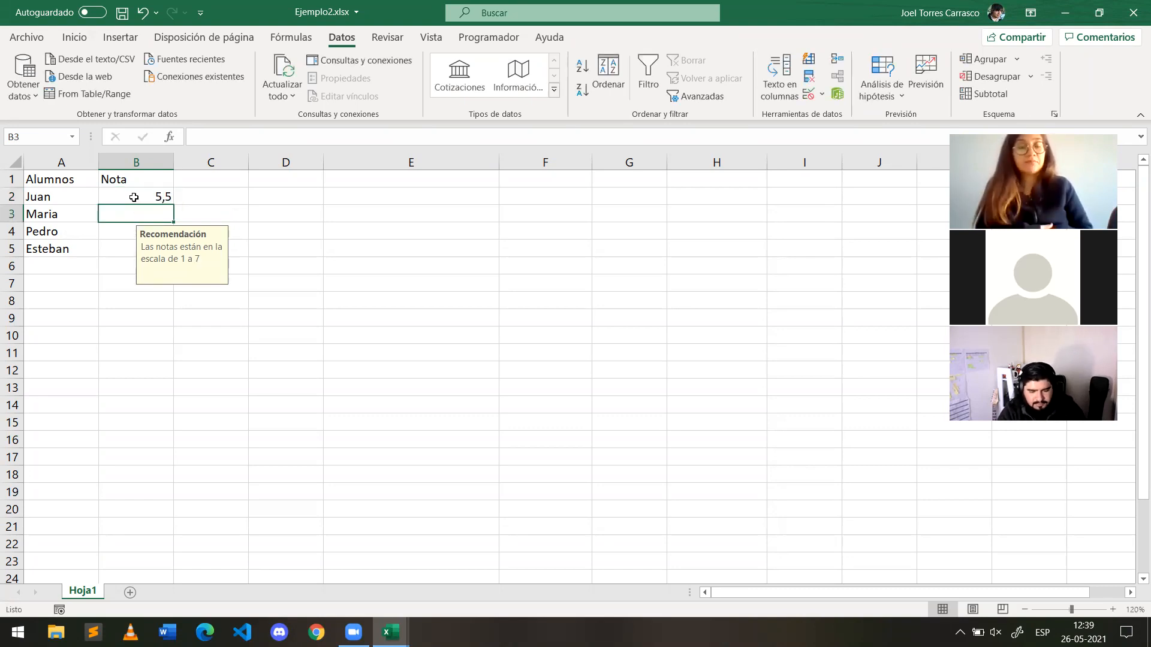
Step: Enter the grade 1 in B3 and the grade 7 in B4
text(1)
key(Return)
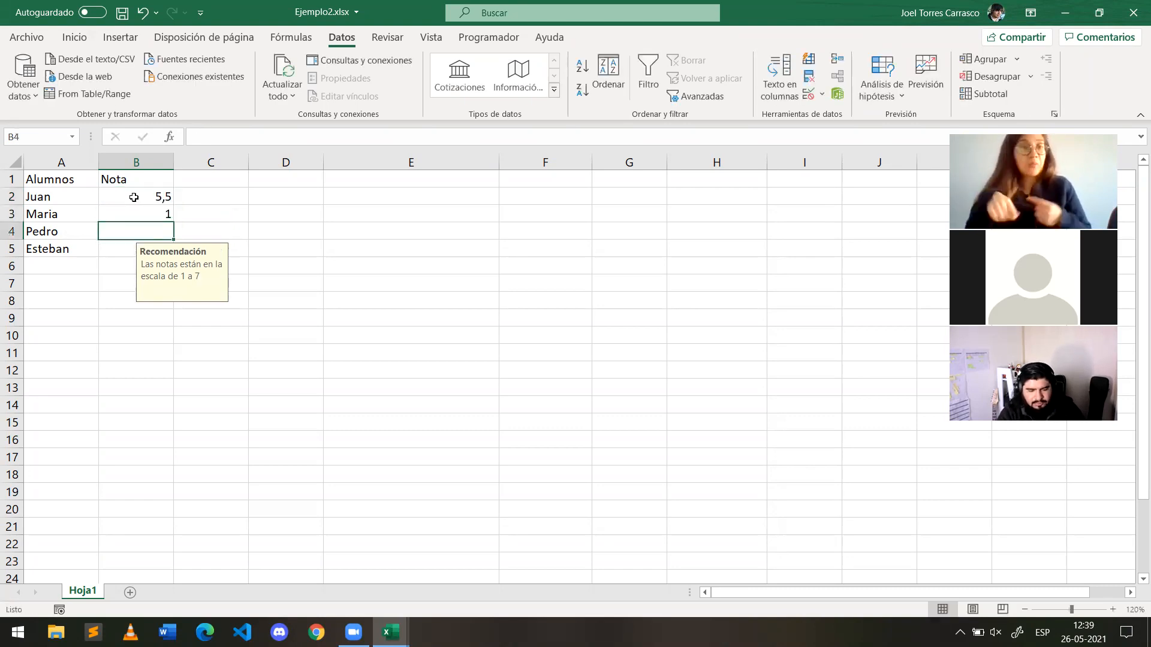
text(7)
key(Return)
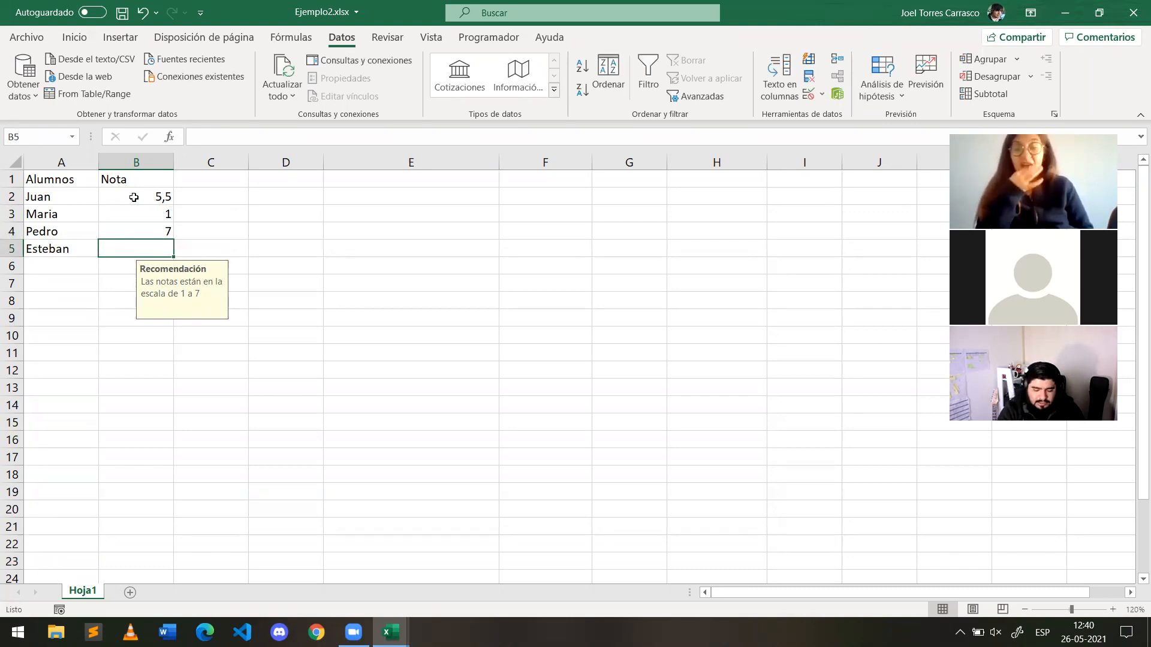
Step: Test the validation in B5 with the out-of-range grades 0, 7,1 and 0,99, choosing to retry after each one
text(0)
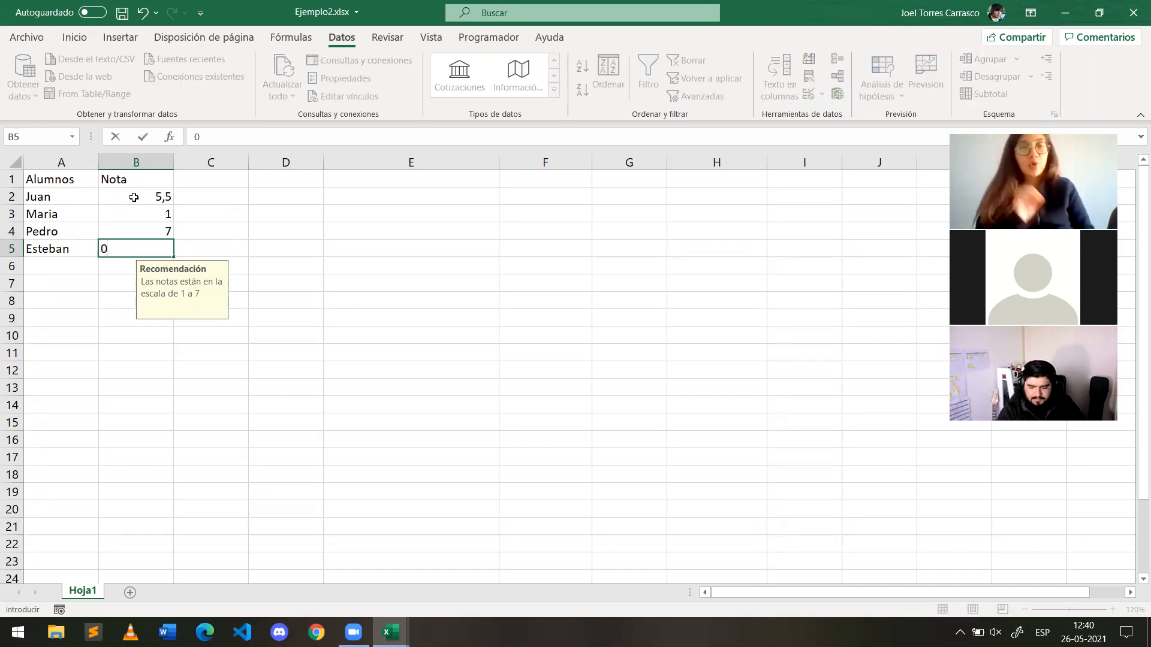
key(Return)
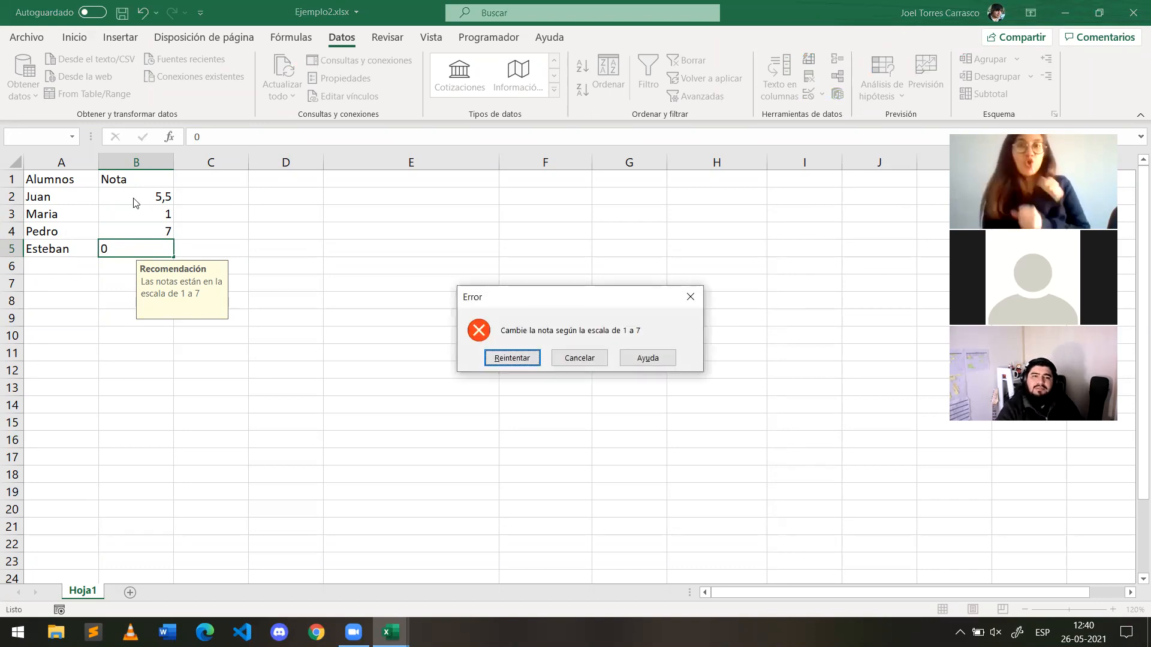
click(511, 358)
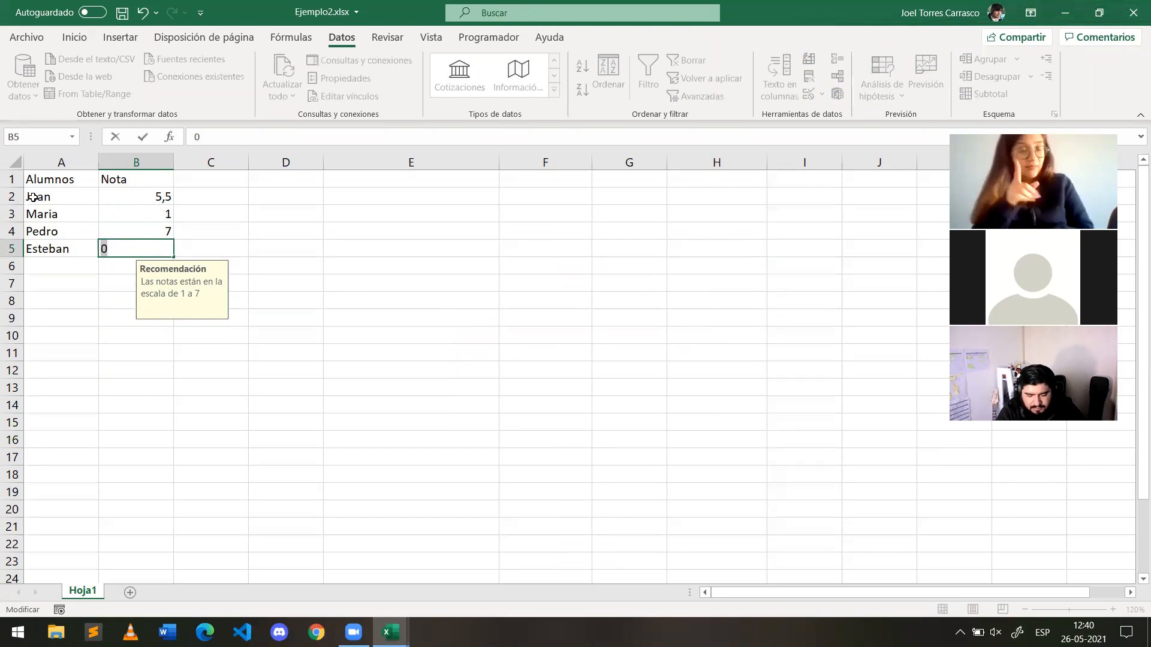
text(8)
key(BackSpace)
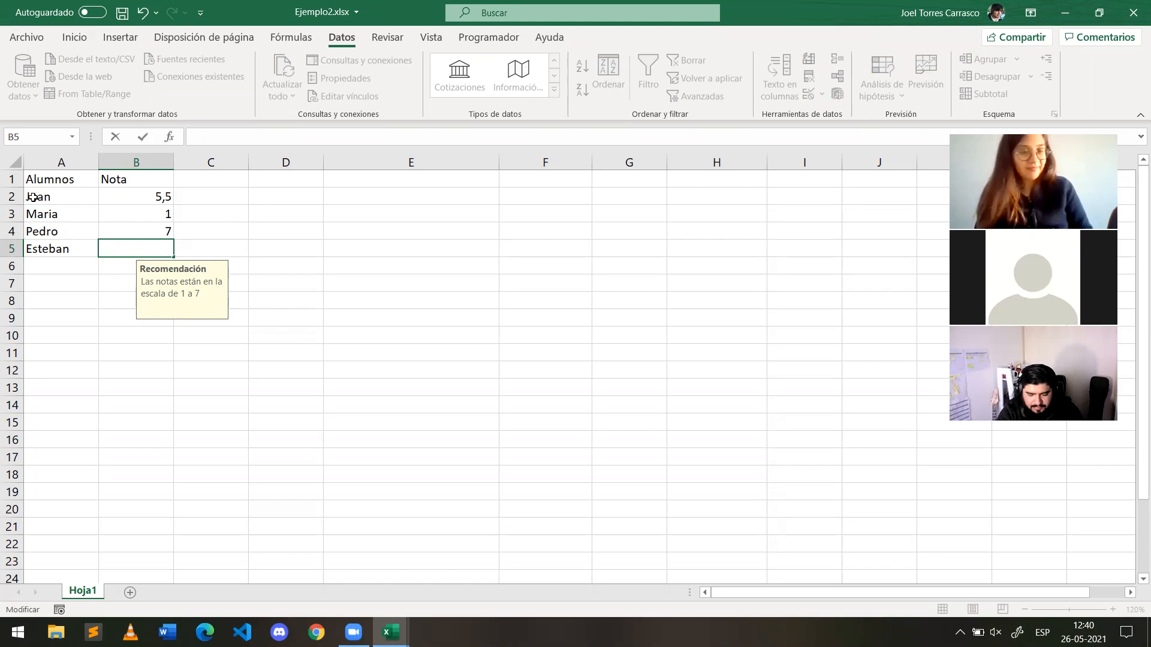
text(7,1)
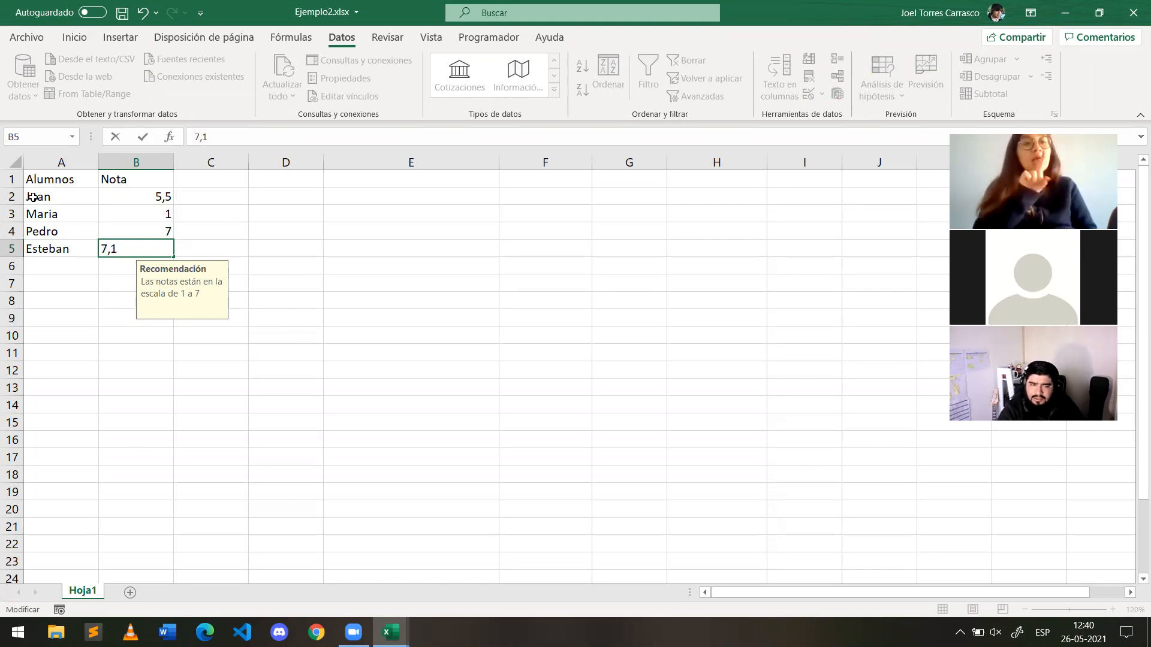
key(Return)
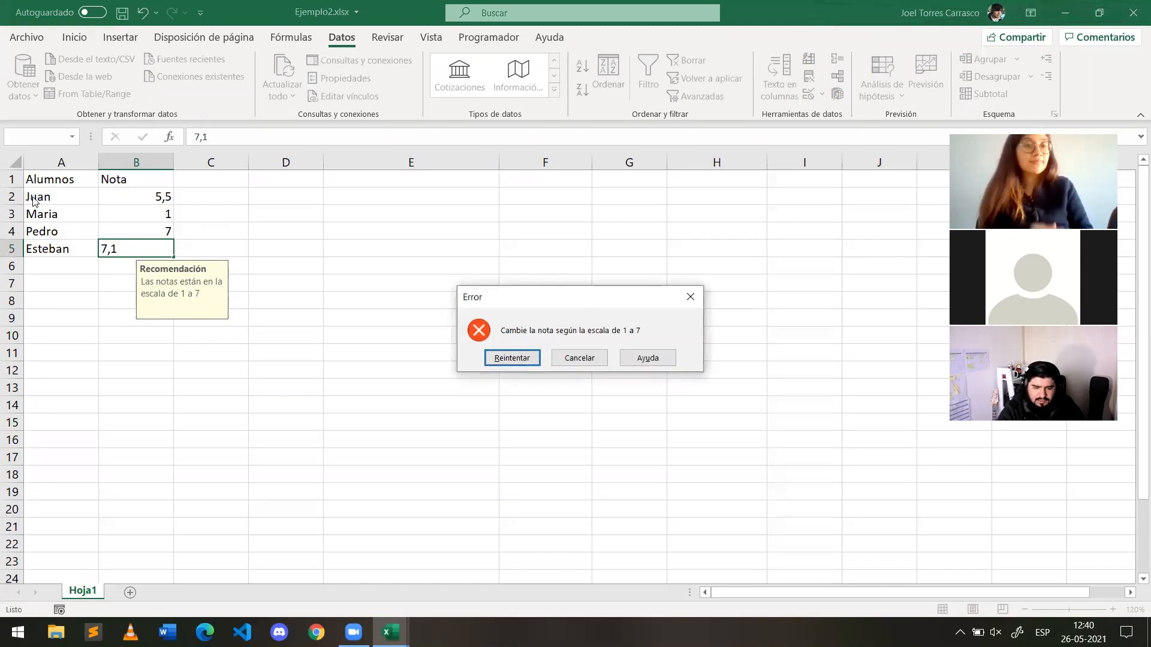
click(511, 357)
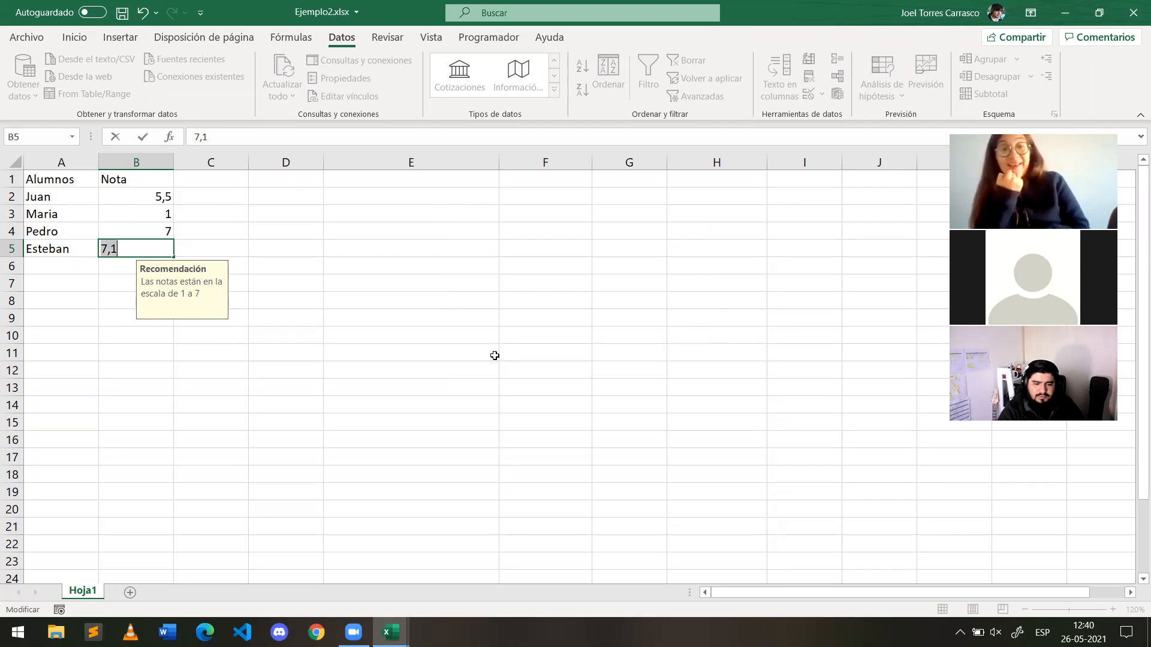
text(0,)
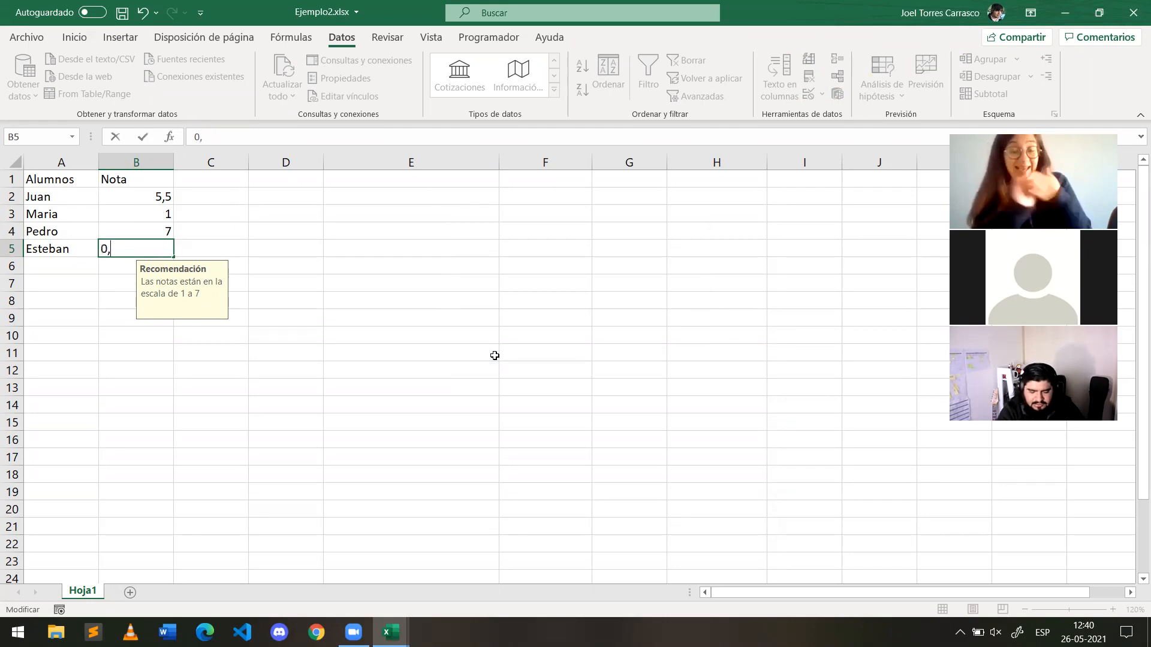
text(99)
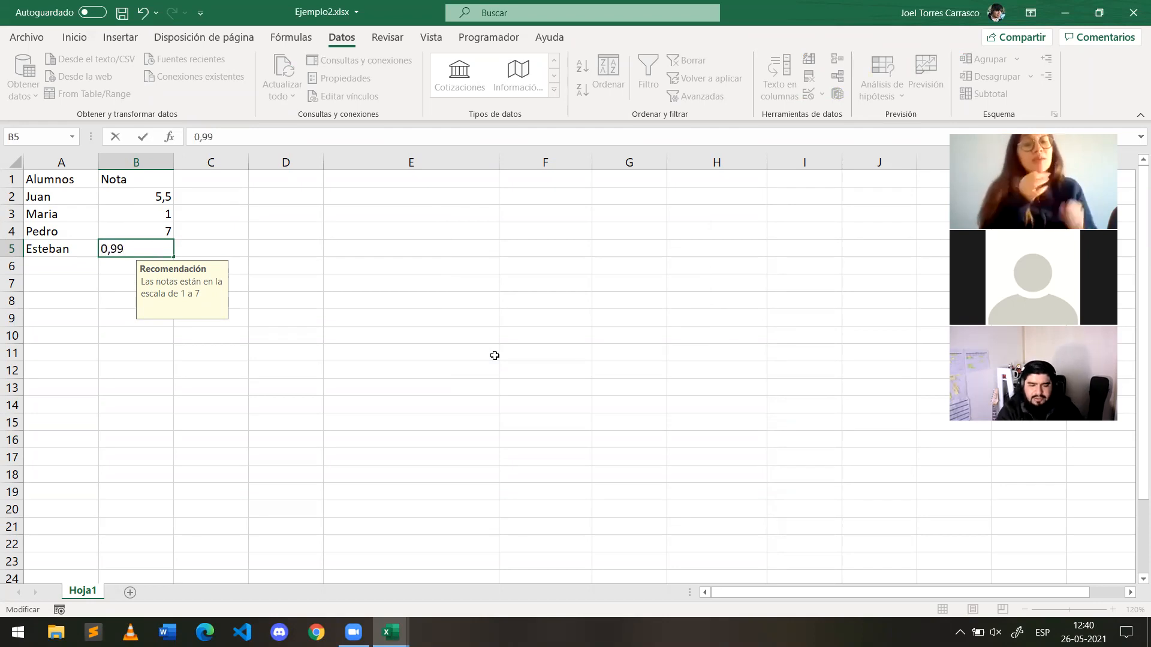
key(Return)
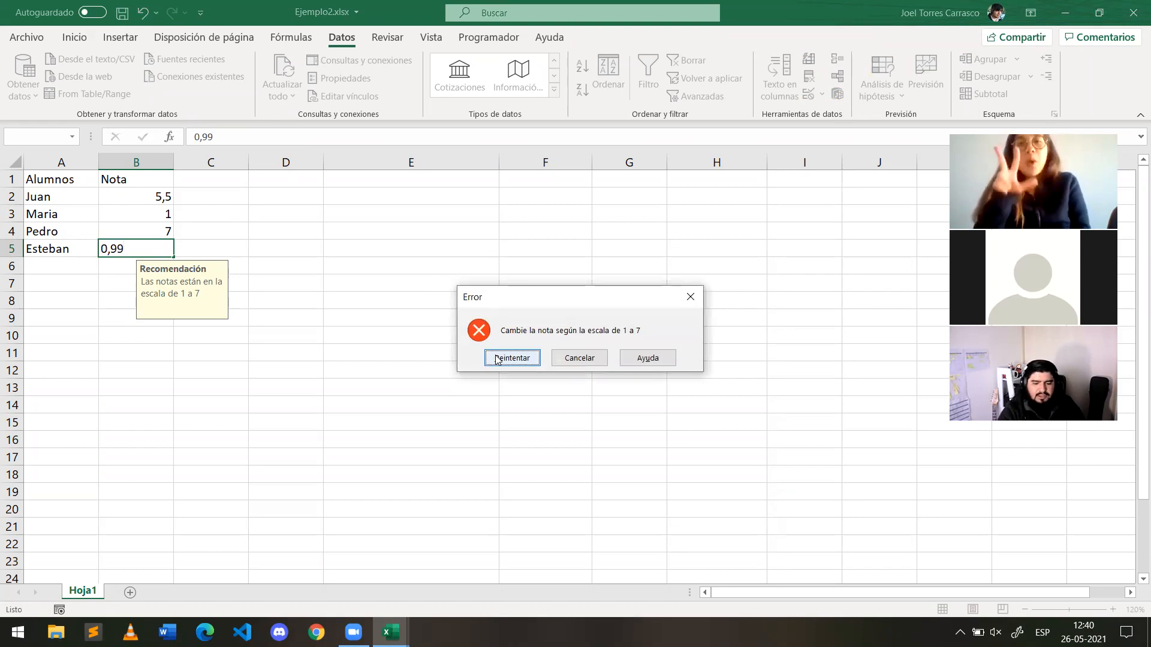
click(495, 360)
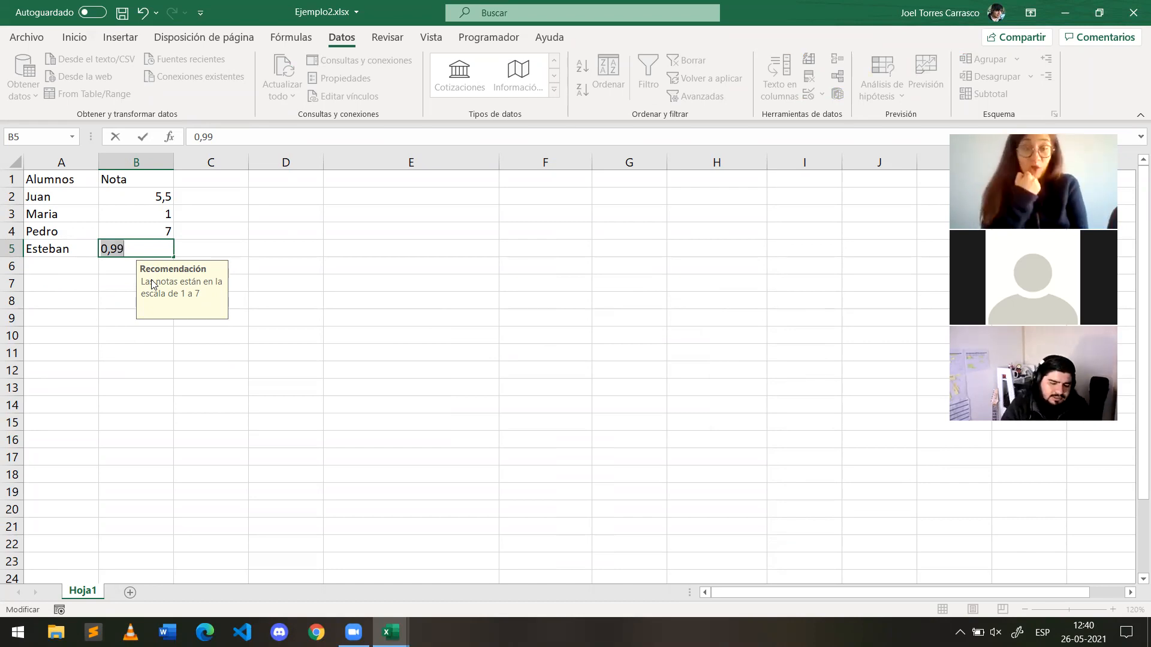
Step: Enter the grade 4 in B5 and add the column header "Residencia" in C1
text(4)
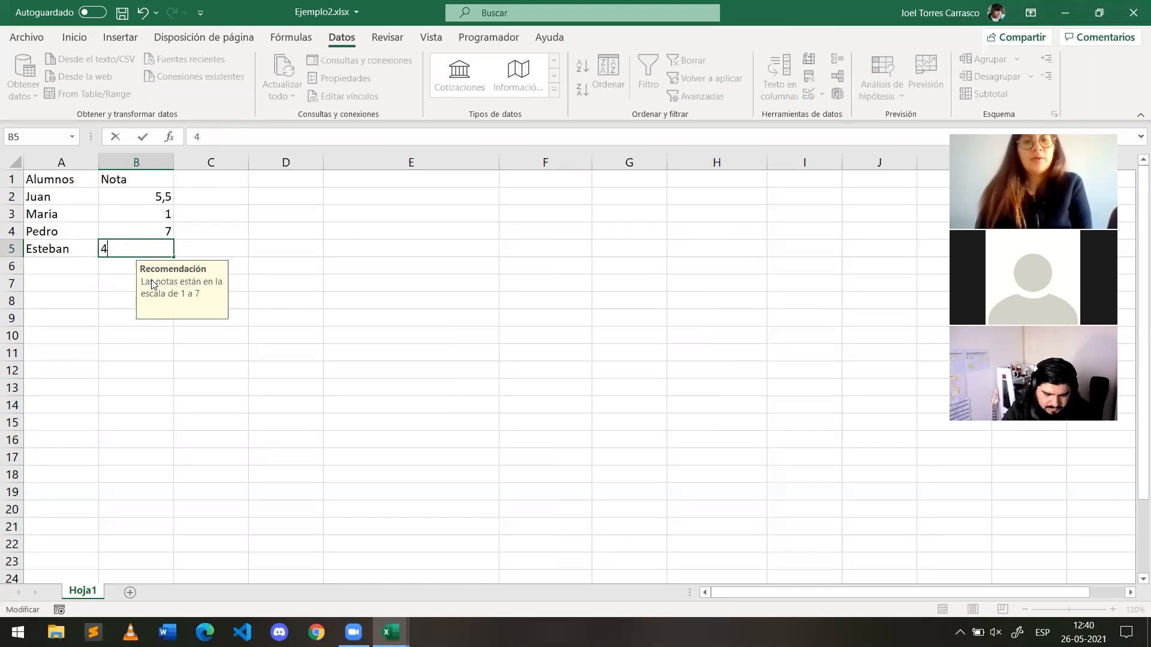
key(Return)
key(Up)
key(Right)
key(Up)
key(Left)
key(Up)
key(Right)
key(Right)
key(Up)
key(Left)
key(Up)
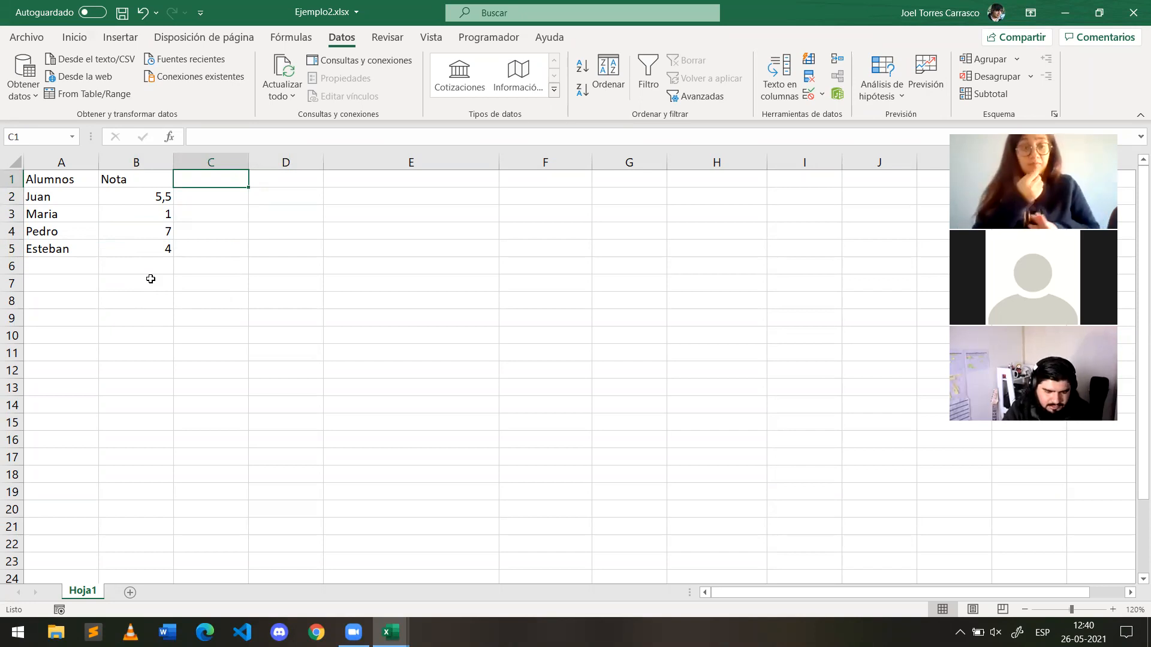
text(Residencia)
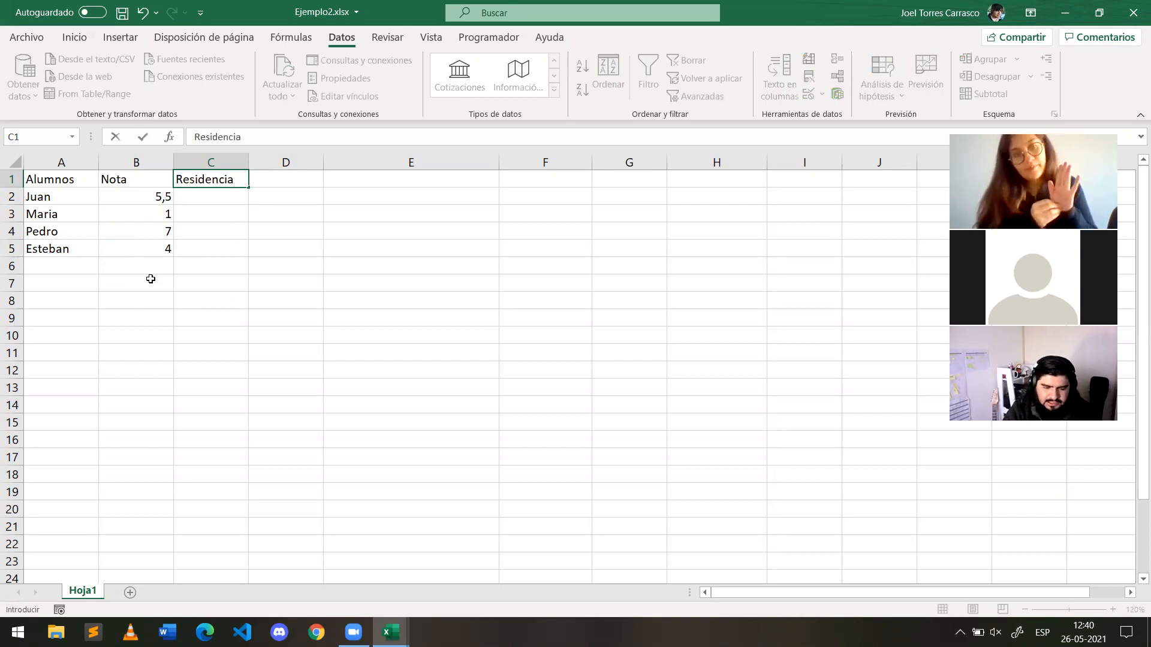
key(Return)
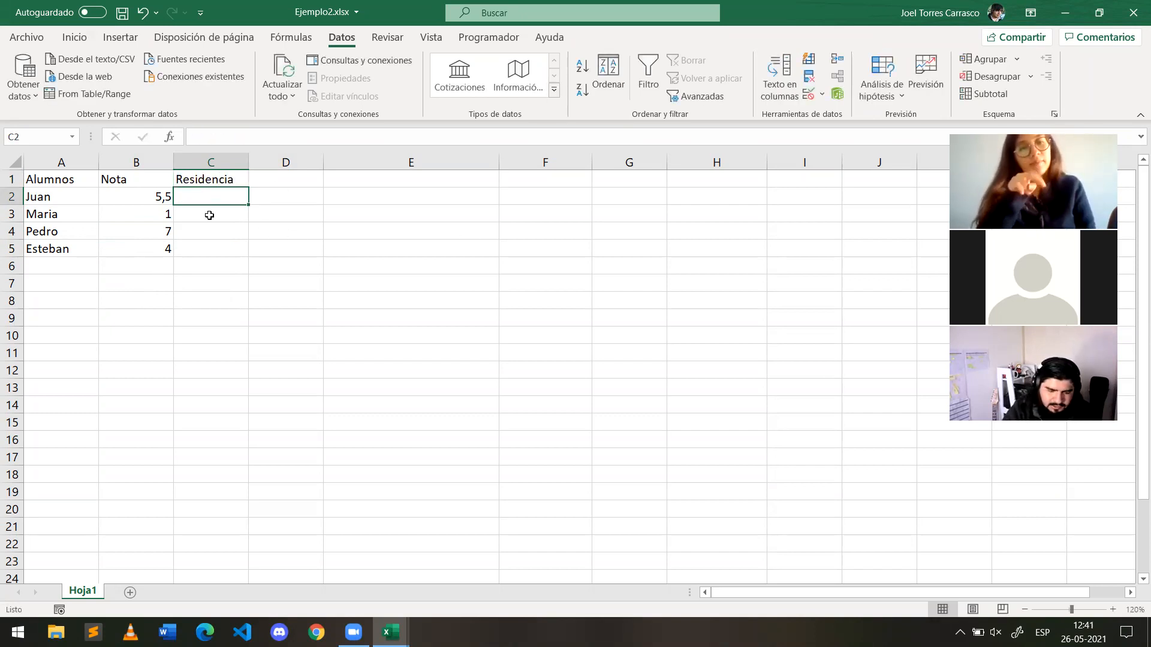
drag(219, 198, 219, 248)
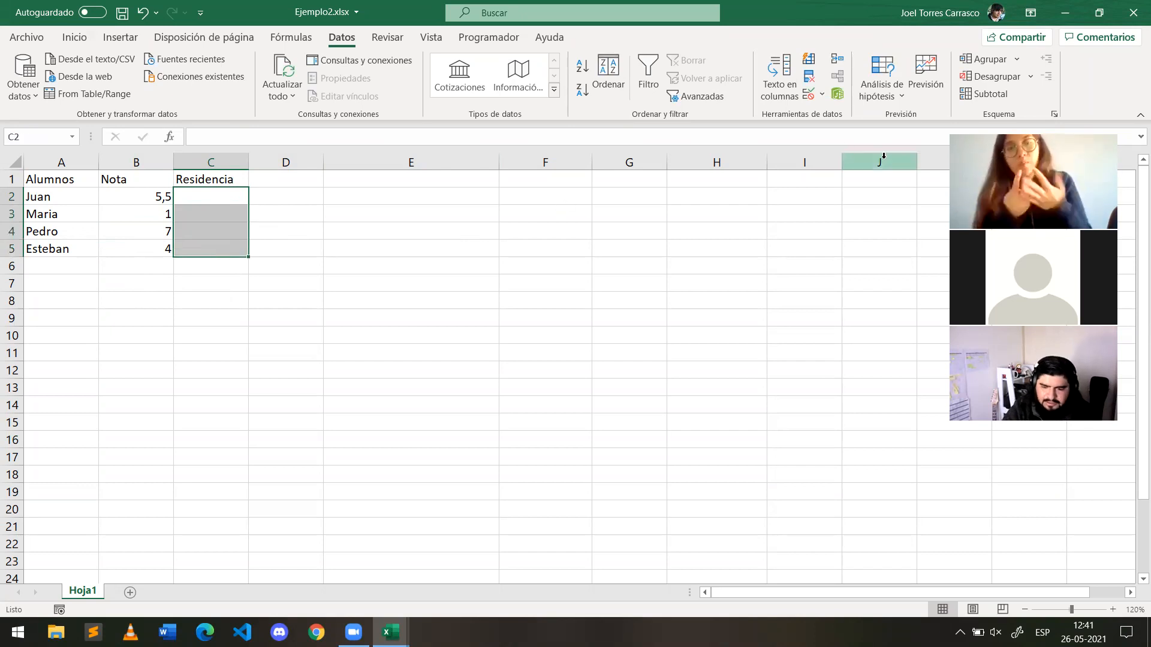
click(808, 95)
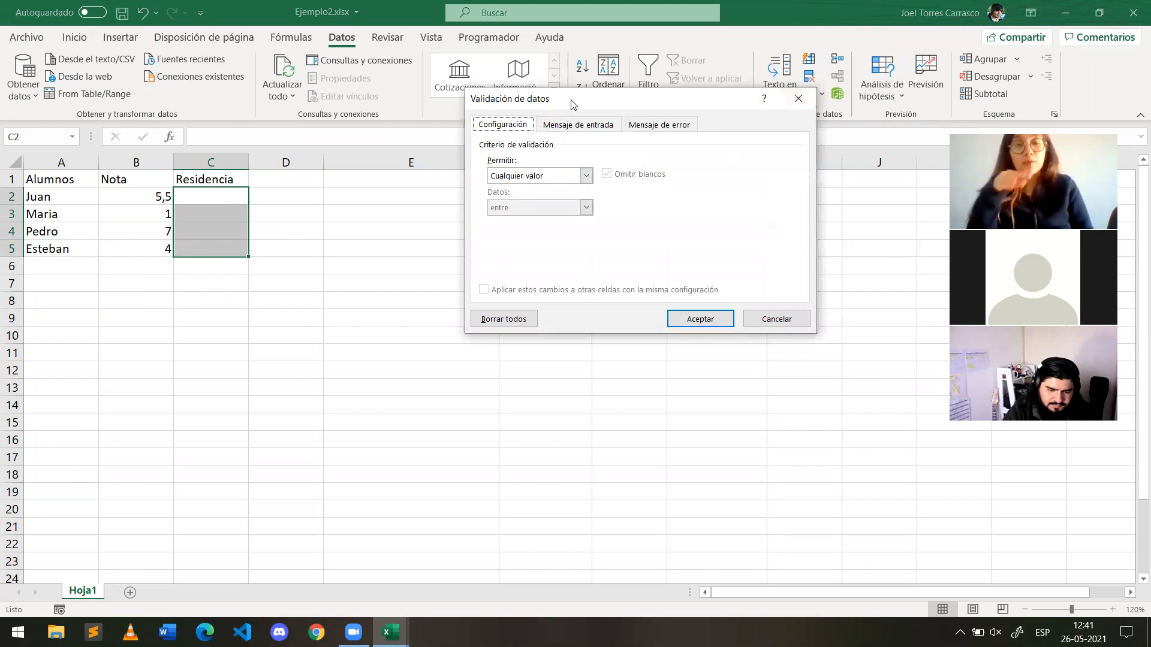
drag(573, 105, 445, 106)
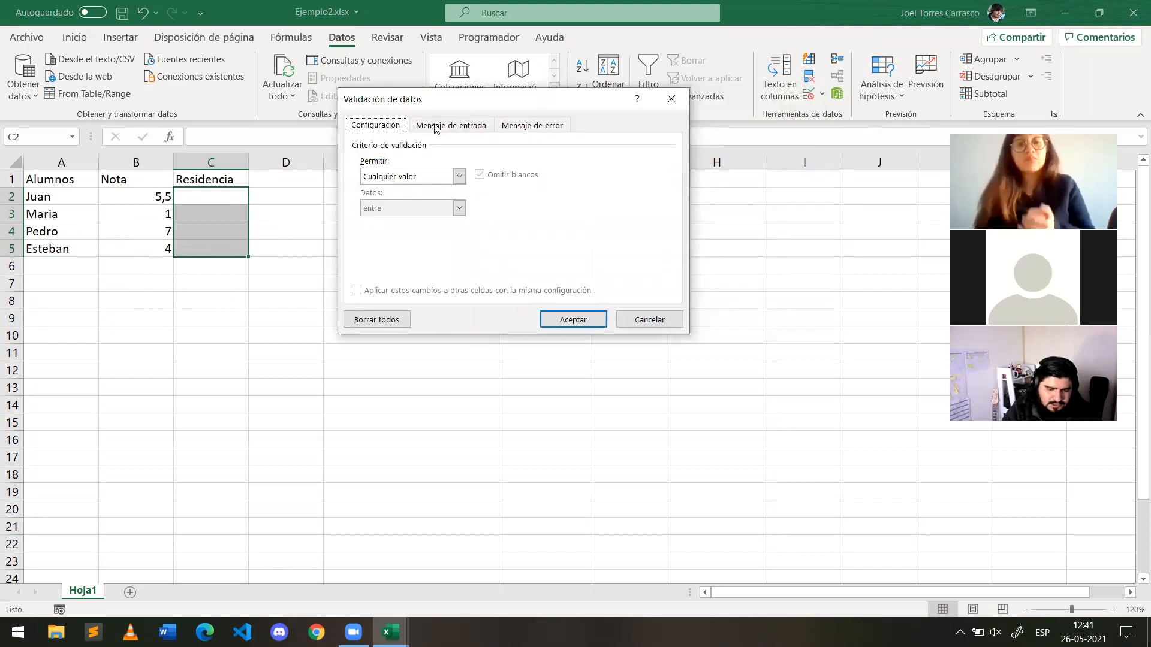
click(434, 177)
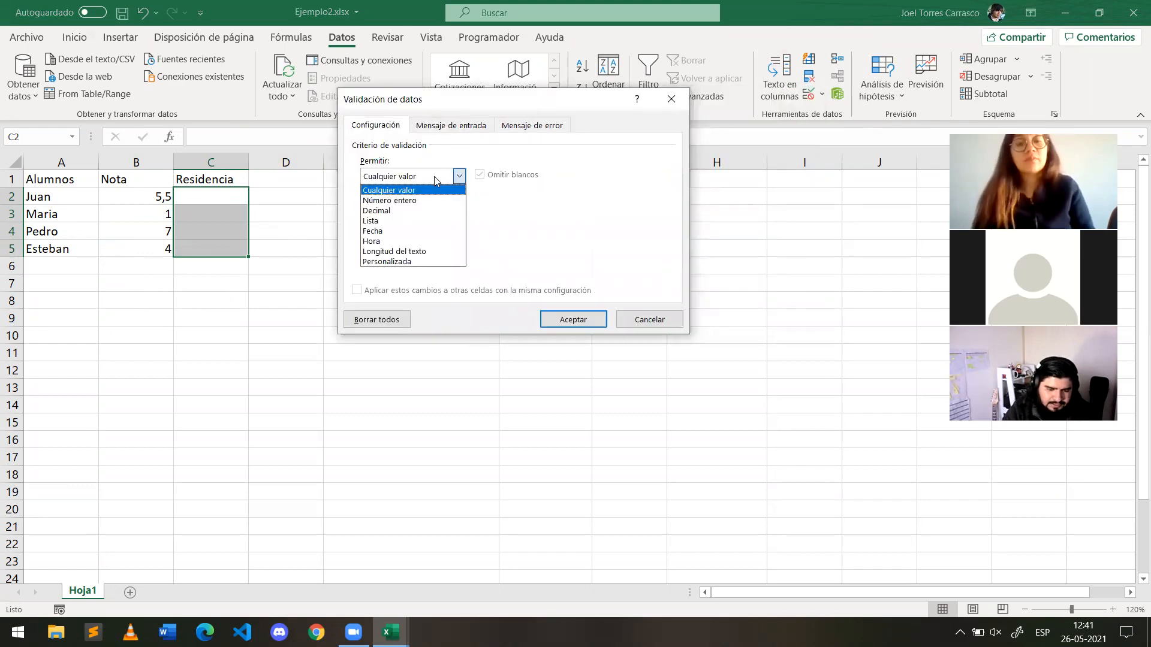
click(419, 252)
click(429, 208)
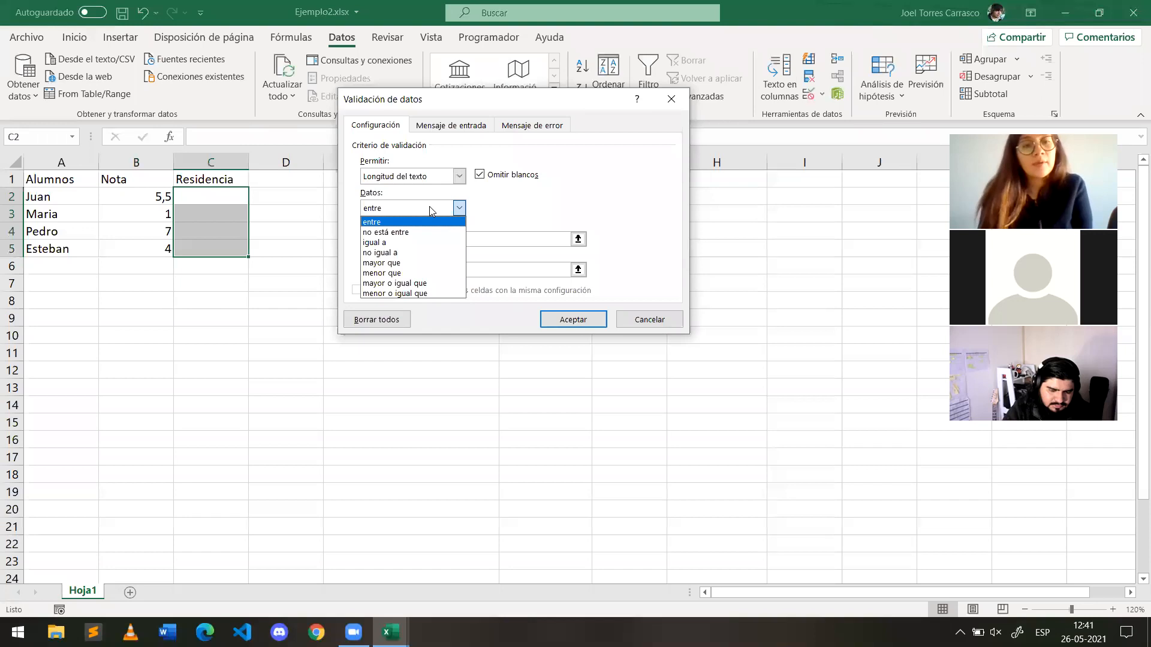
click(429, 207)
click(459, 176)
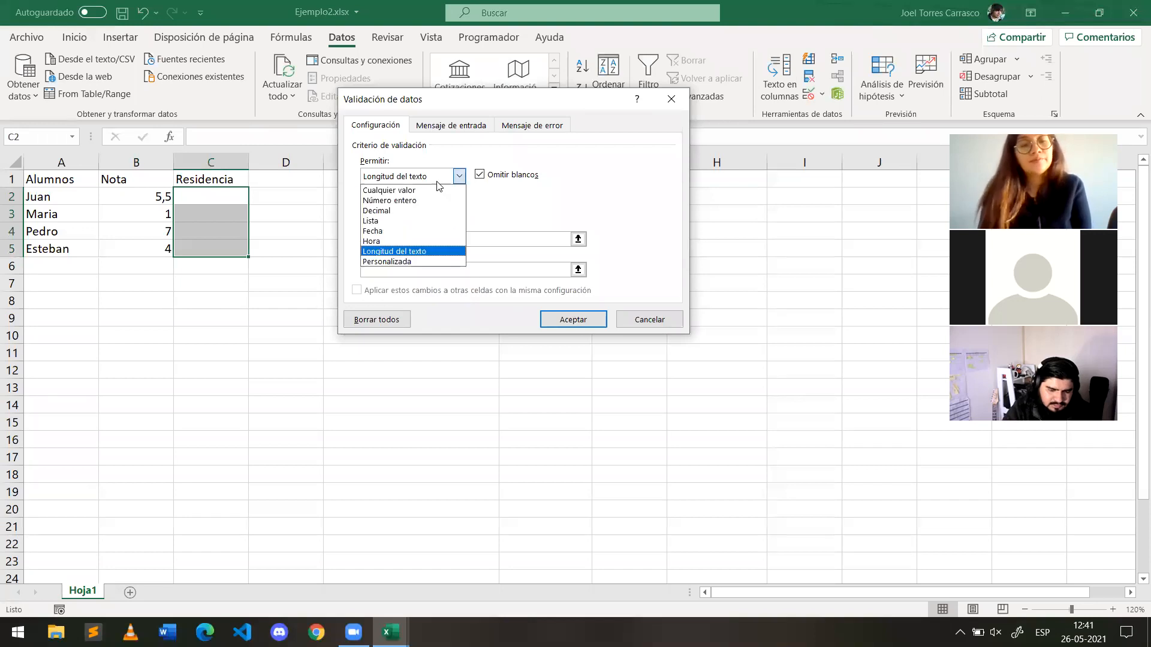
click(424, 221)
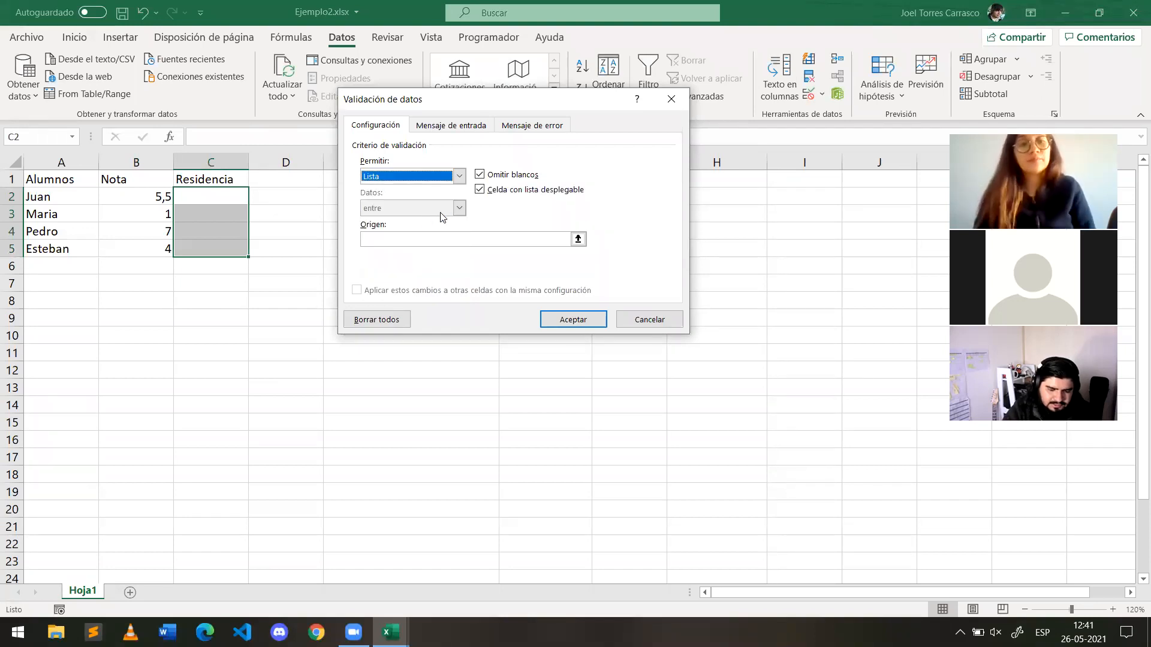
click(457, 237)
drag(502, 108, 601, 149)
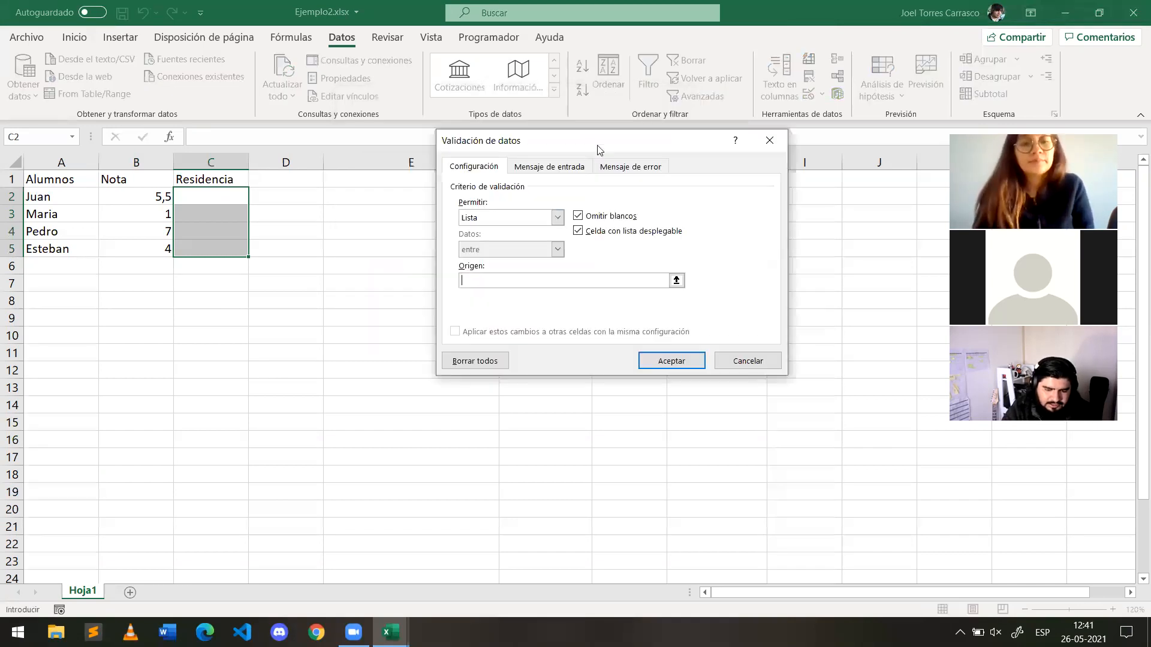
click(677, 281)
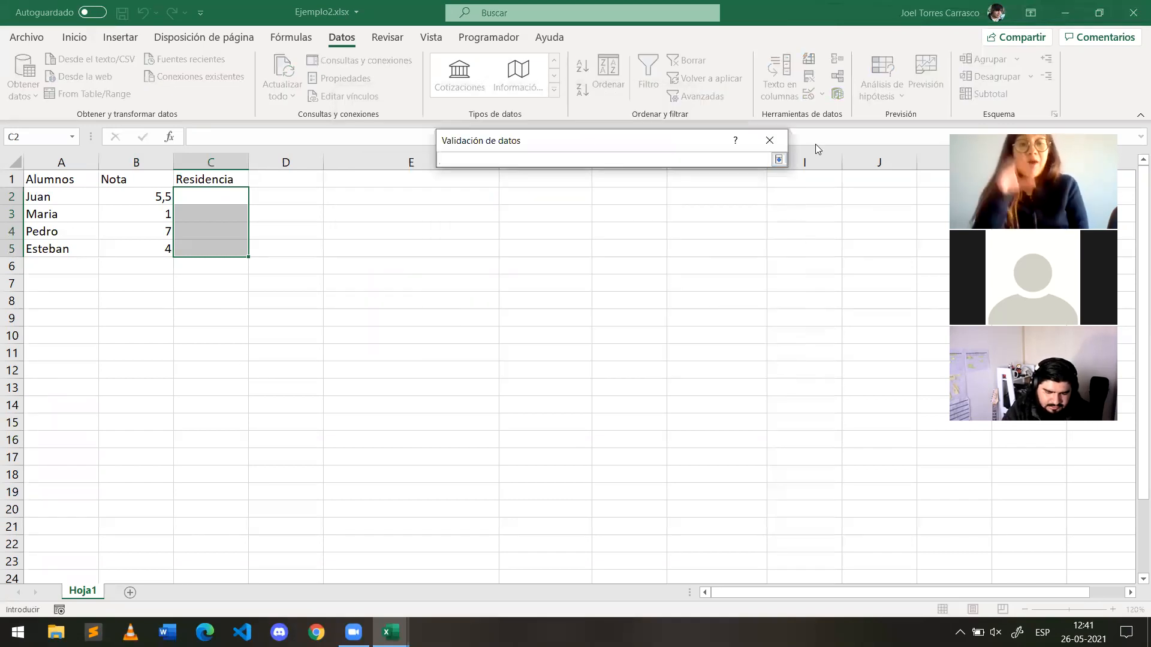
click(778, 159)
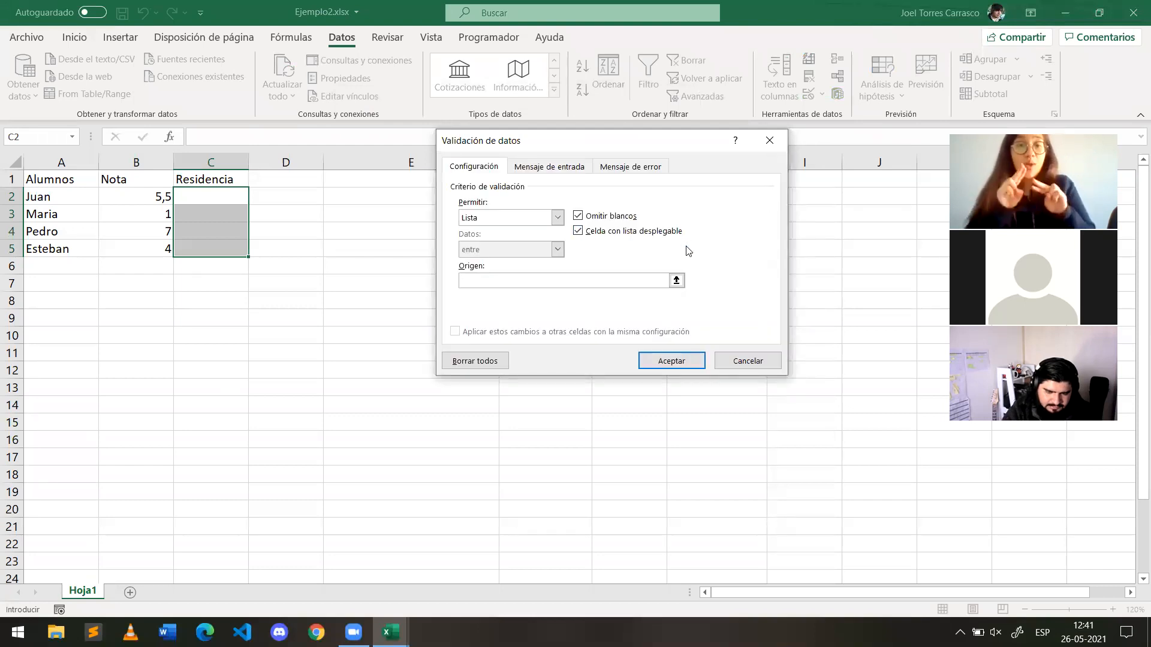
click(747, 361)
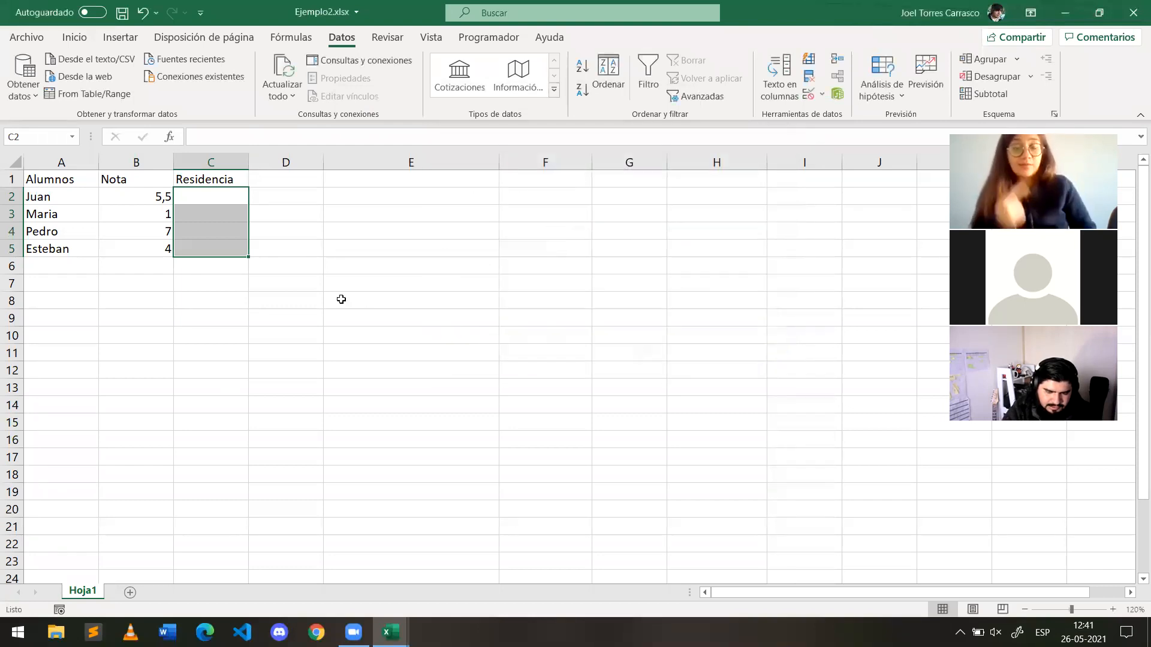
click(341, 299)
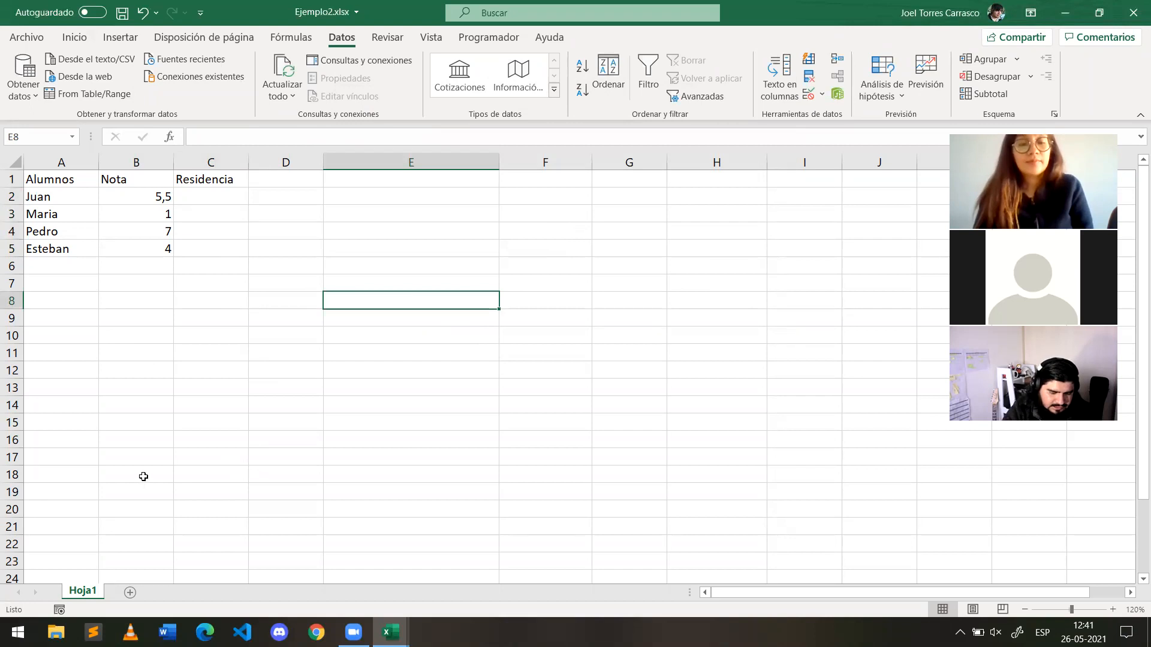
Step: Add a new worksheet and enter the header "Comunas" in A1
click(211, 347)
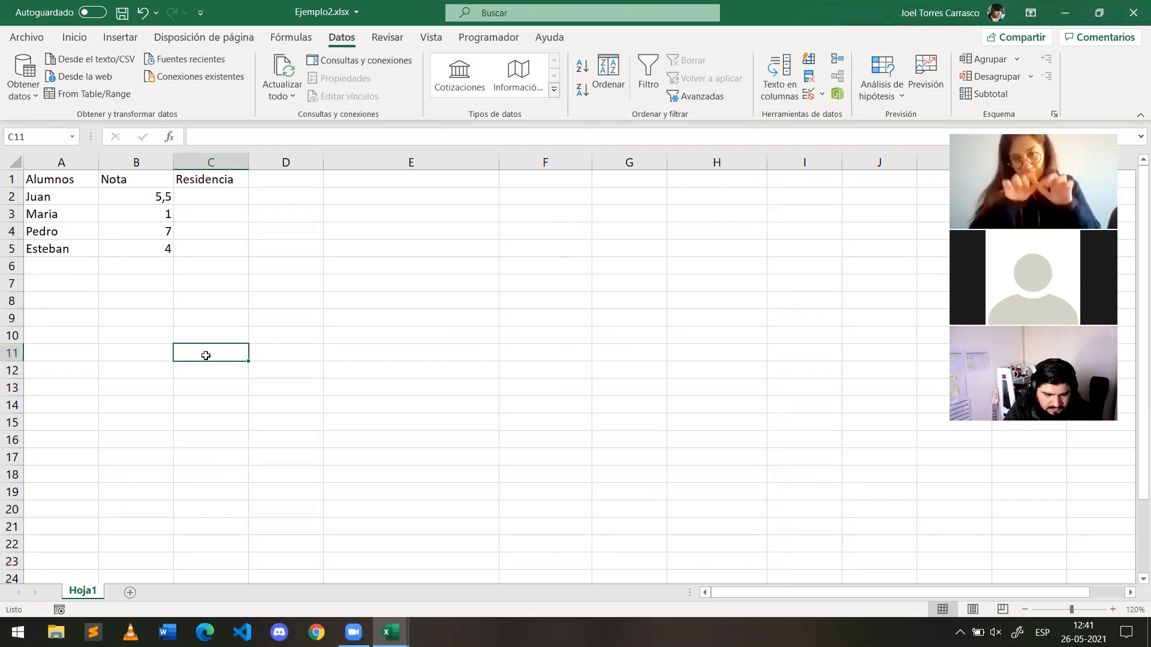
click(130, 592)
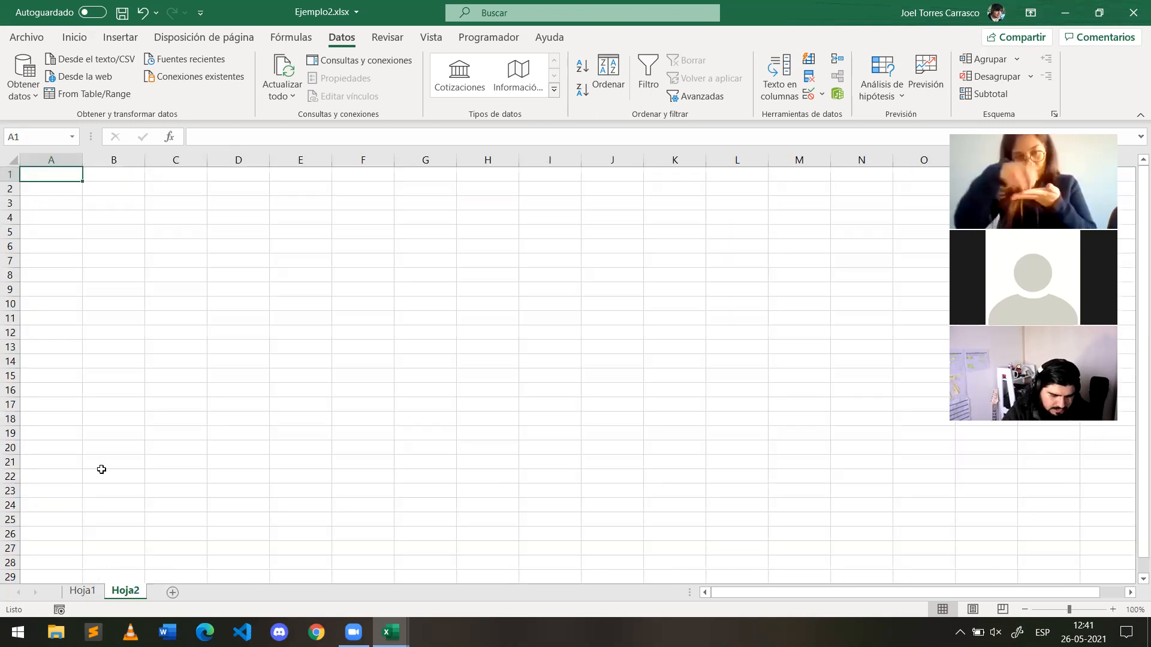
text(Comunas)
key(Return)
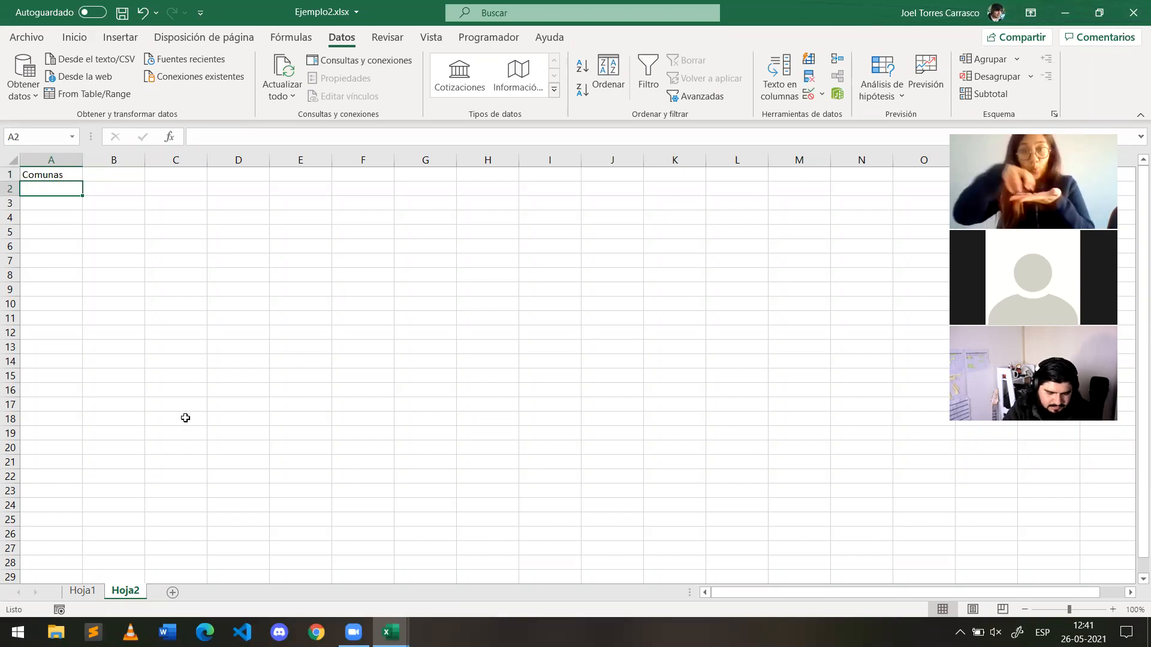
Step: Enter Puerto Montt, Puerto Varas, Osorno, Llanquihue, Frutillar and Los Muermos in A2:A7 under the Comunas header
text(Puerto )
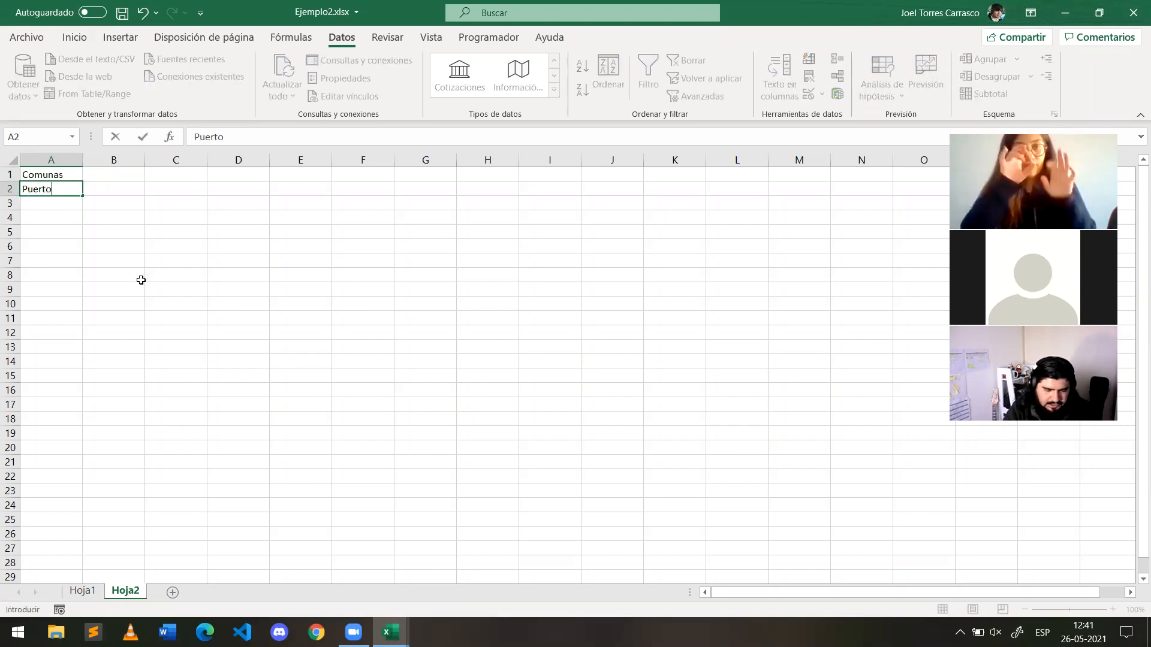
text(Montt)
key(Return)
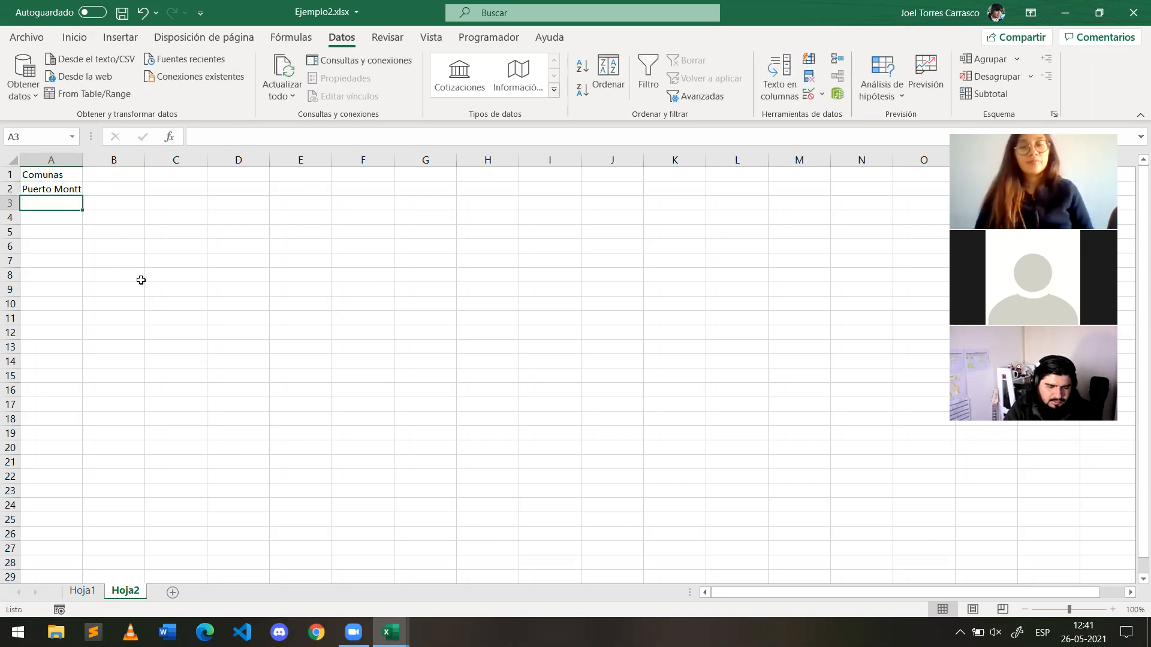
text(Puerto Varas)
key(Return)
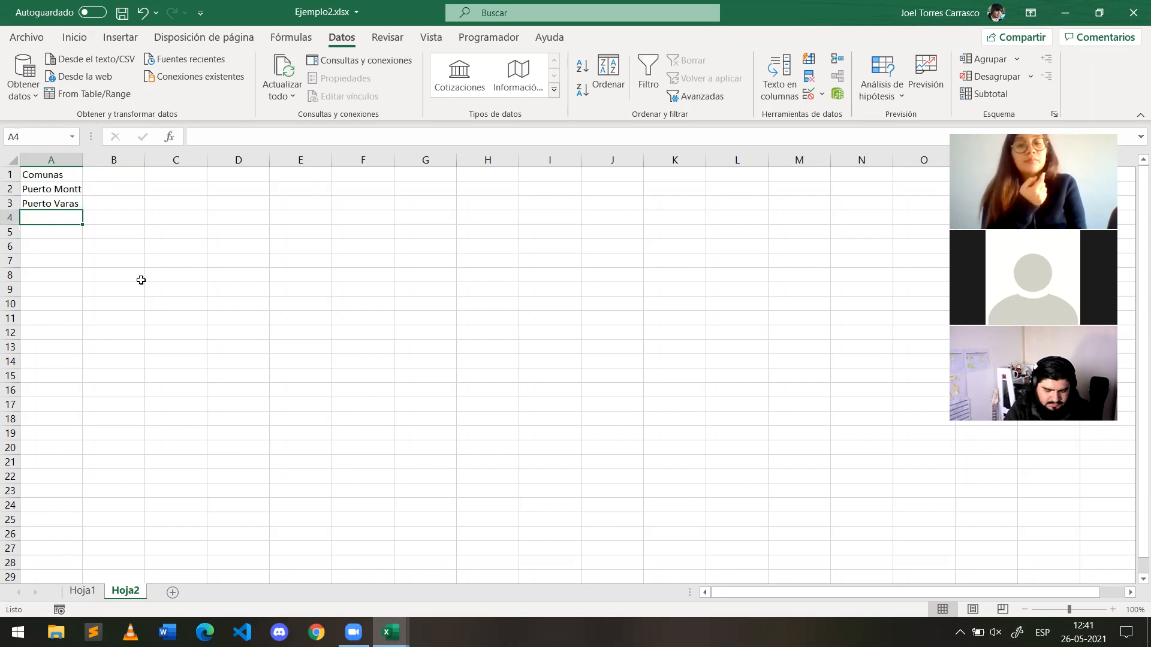
text(Osorno)
key(Return)
text(Llanquihue)
key(Return)
text(Frutillar)
key(Return)
text(Los Muermos)
key(Return)
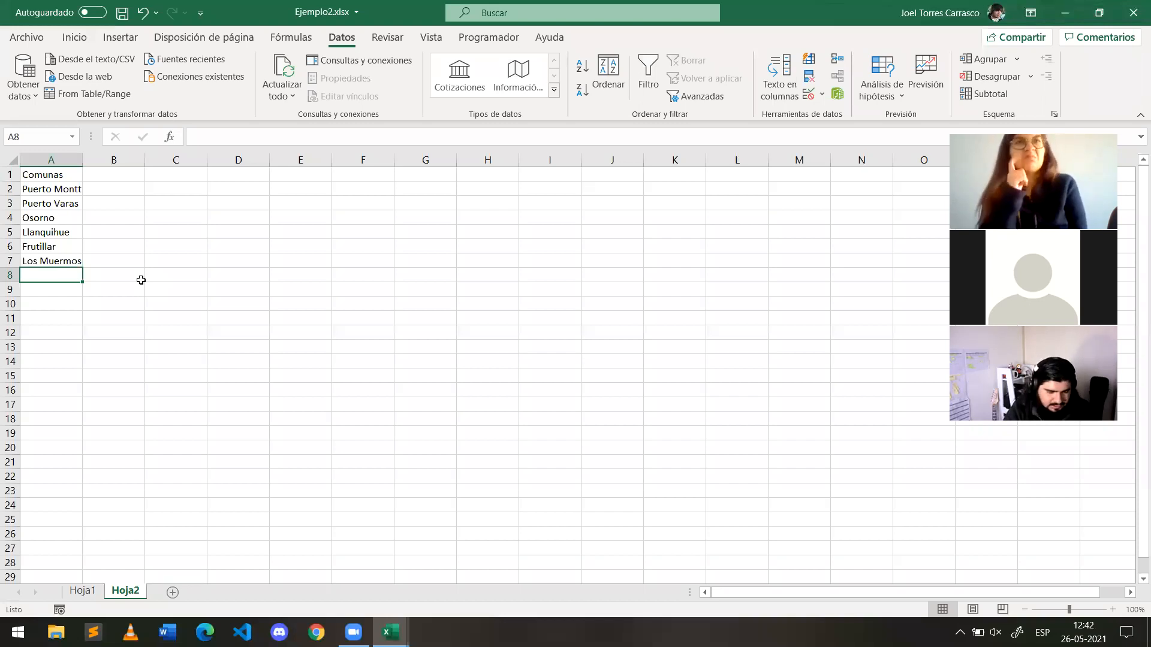
Step: Complete the commune list with Fresia, Calbuco and Cochamó in A8:A10
text(Fresia)
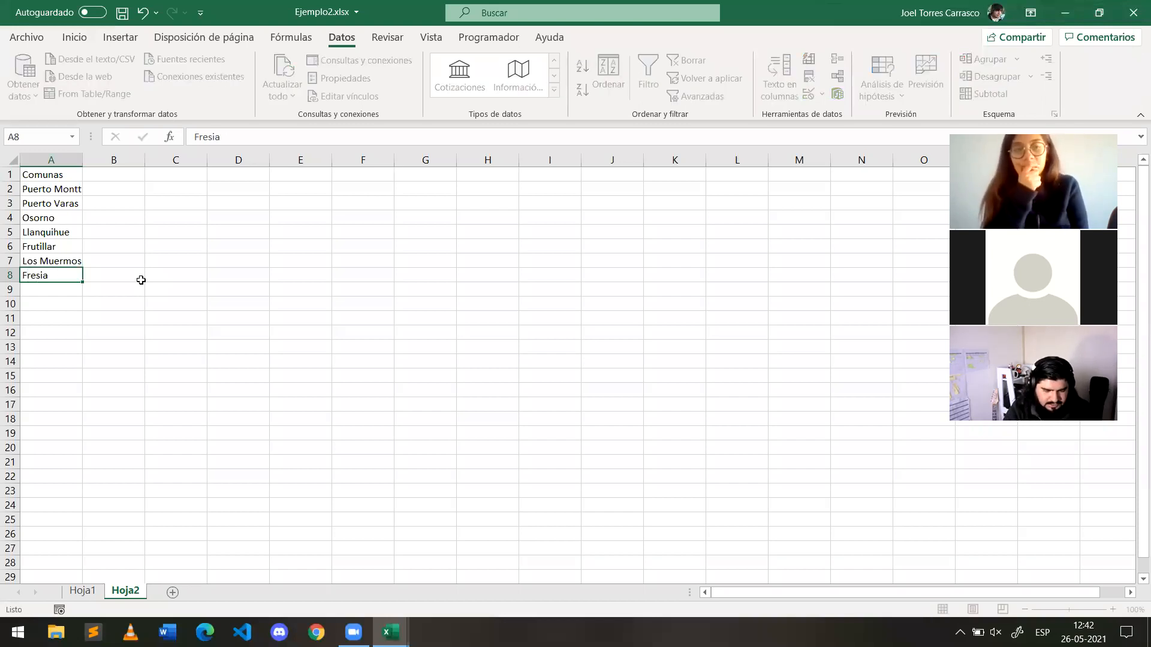
key(Return)
text(Calbuco)
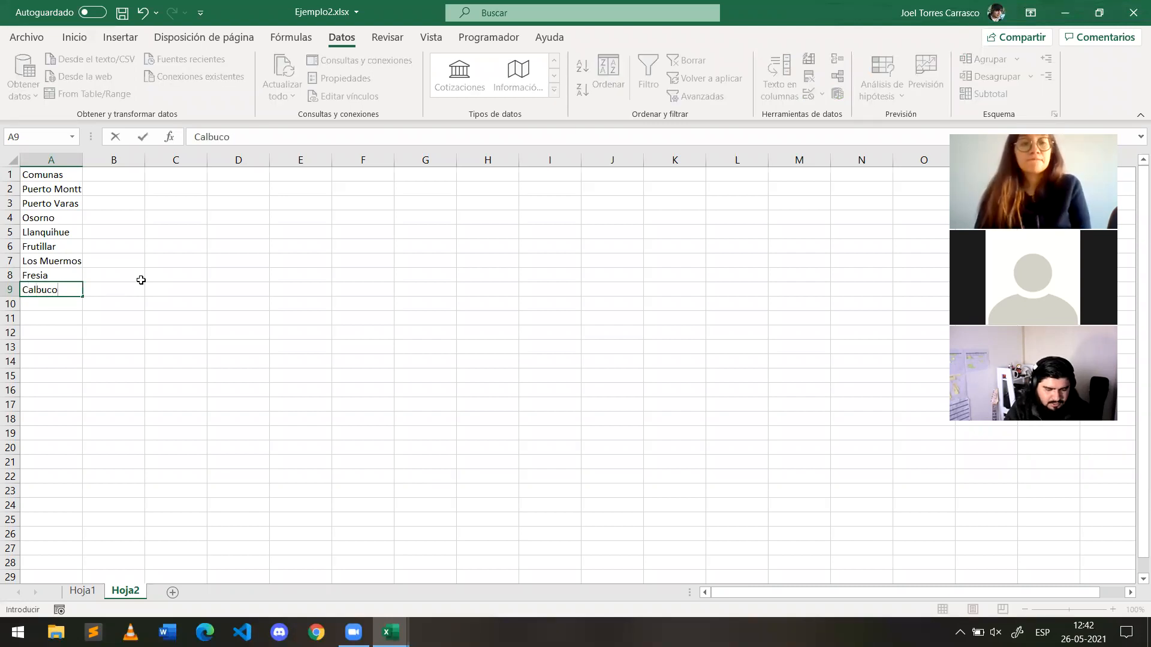
key(Return)
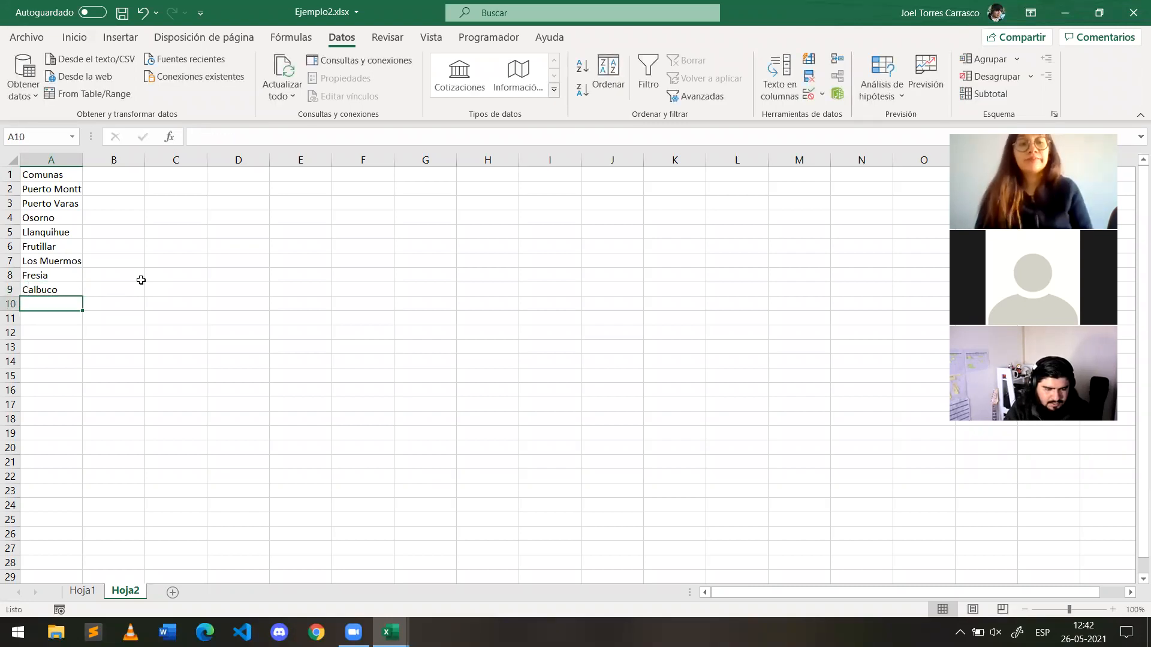
text(C)
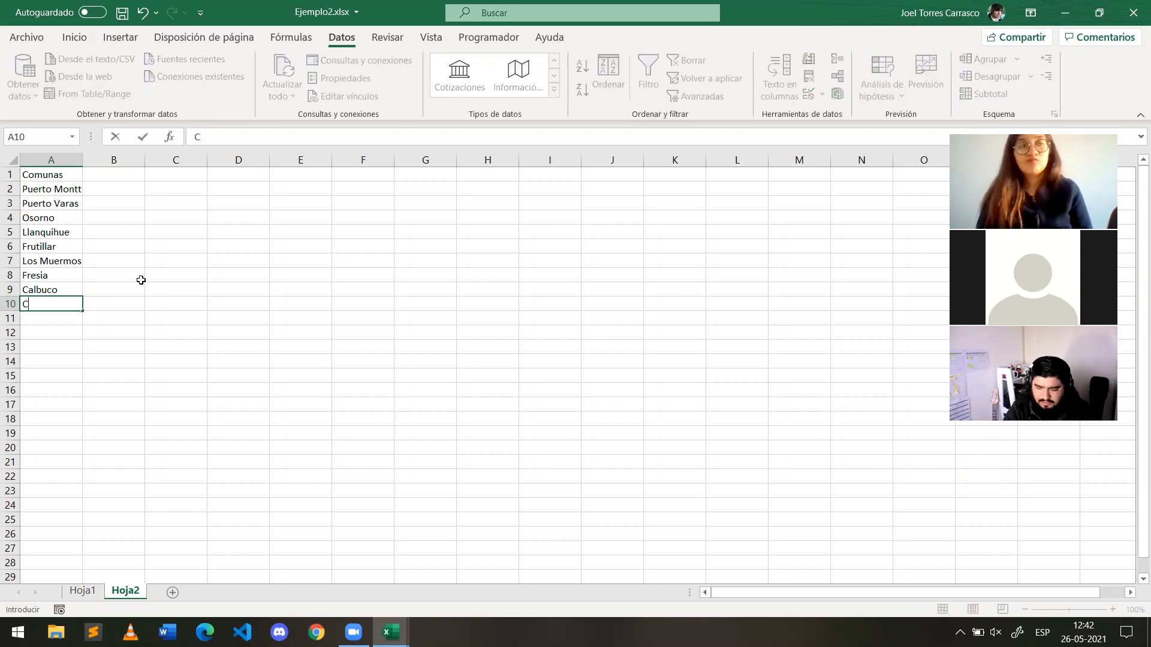
text(ochamó)
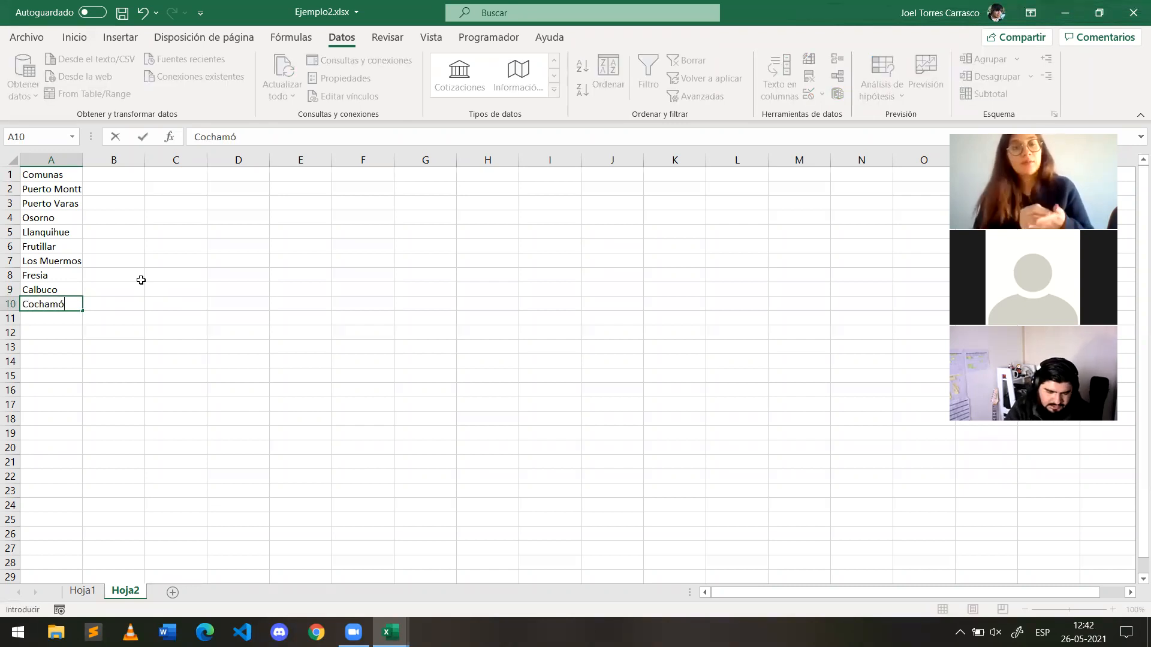
key(Return)
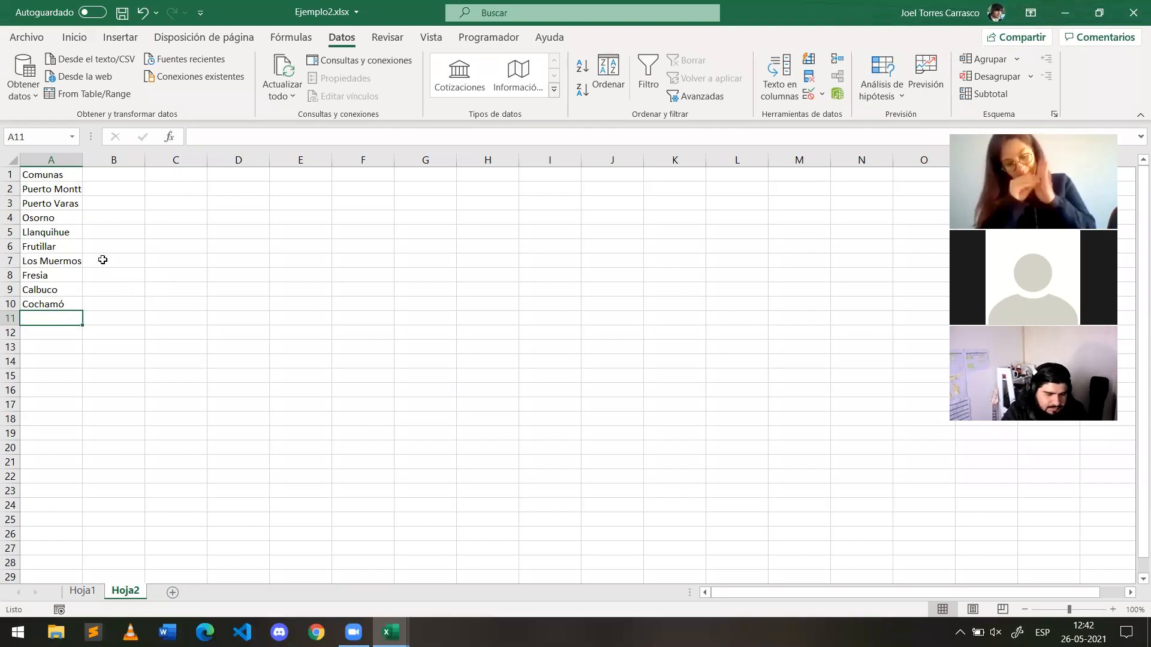
drag(60, 187, 60, 291)
click(114, 346)
Step: Open data validation for the Residencia cells C2:C5 on Hoja1 and set the allowed type to Lista
click(83, 591)
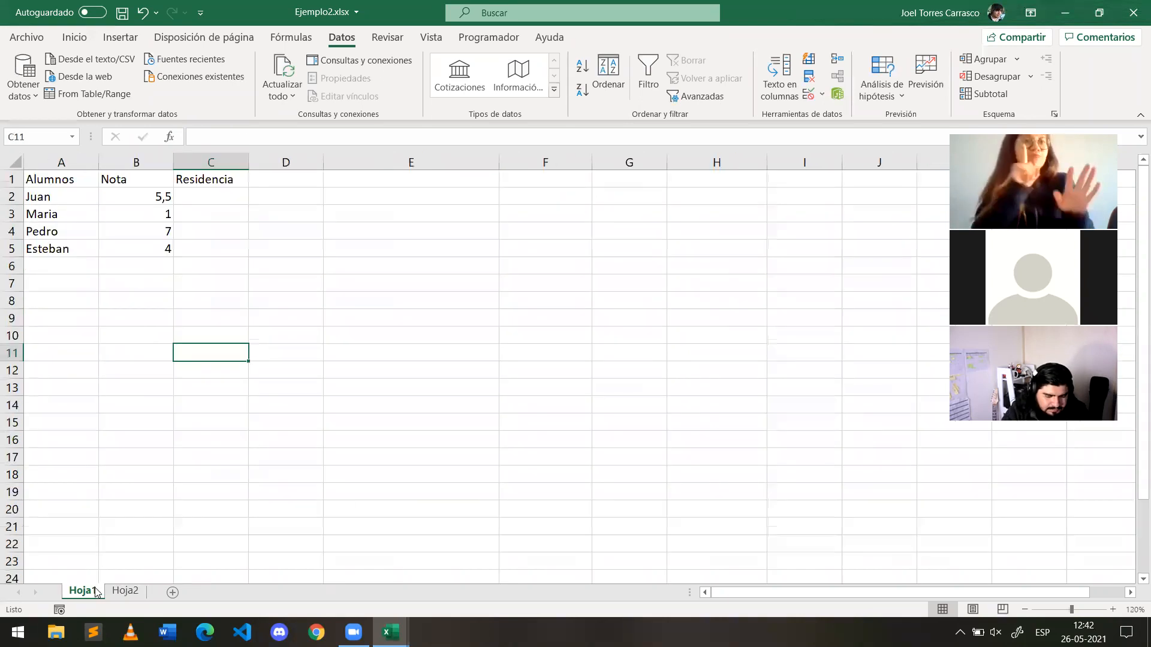
drag(202, 198, 213, 245)
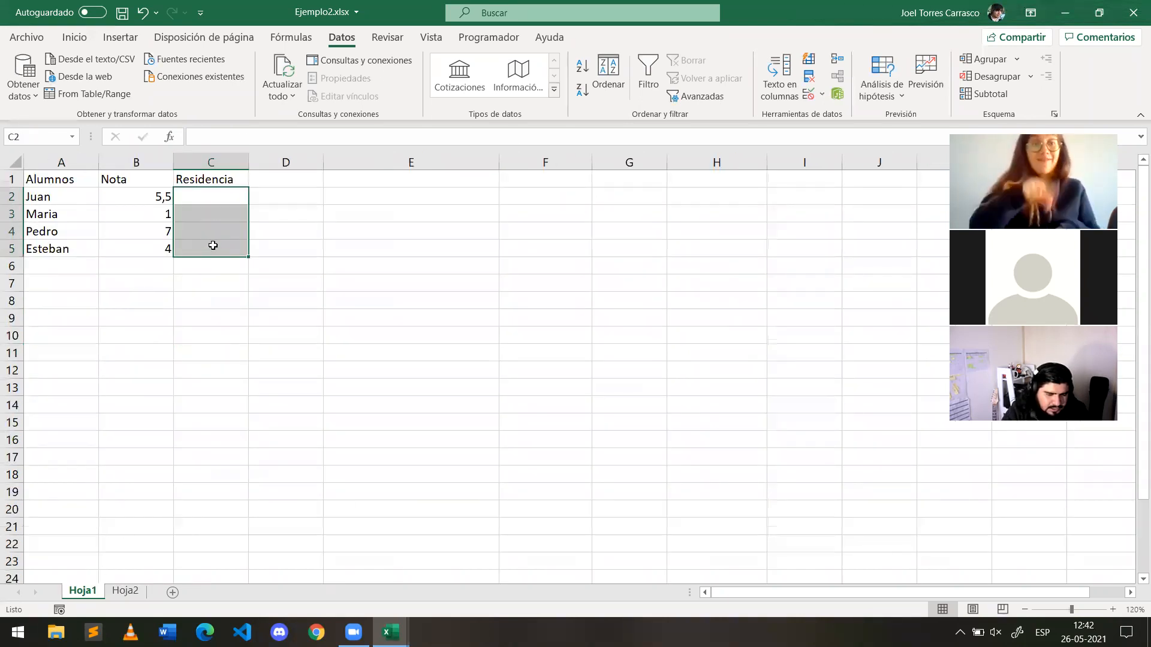
click(808, 94)
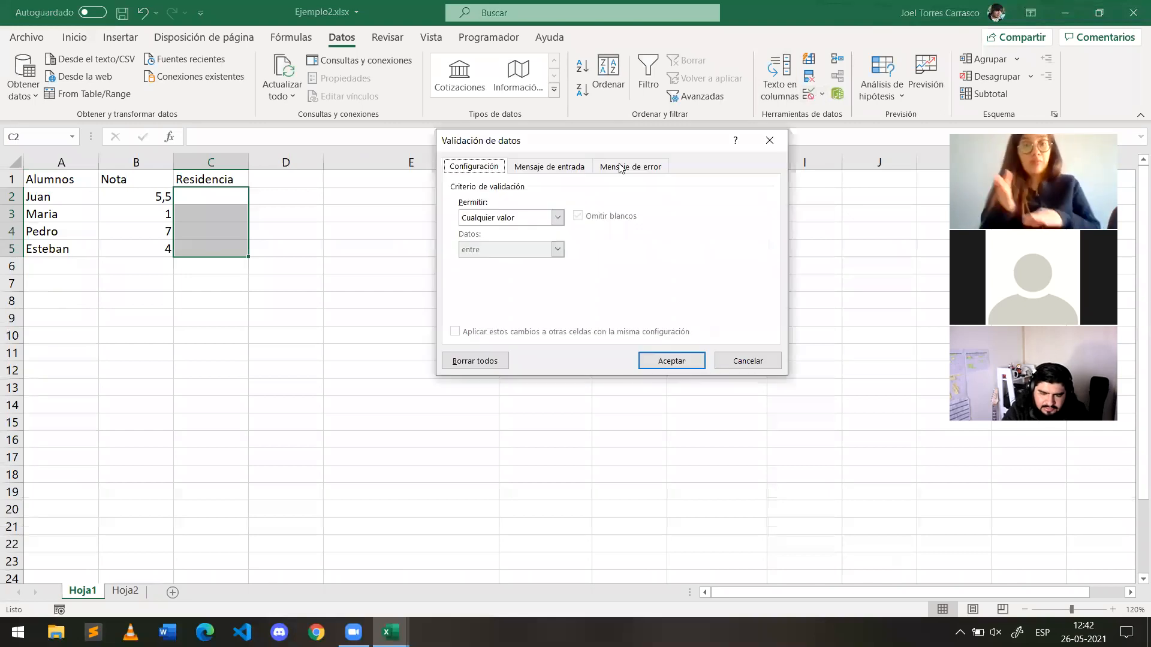
click(509, 217)
click(479, 263)
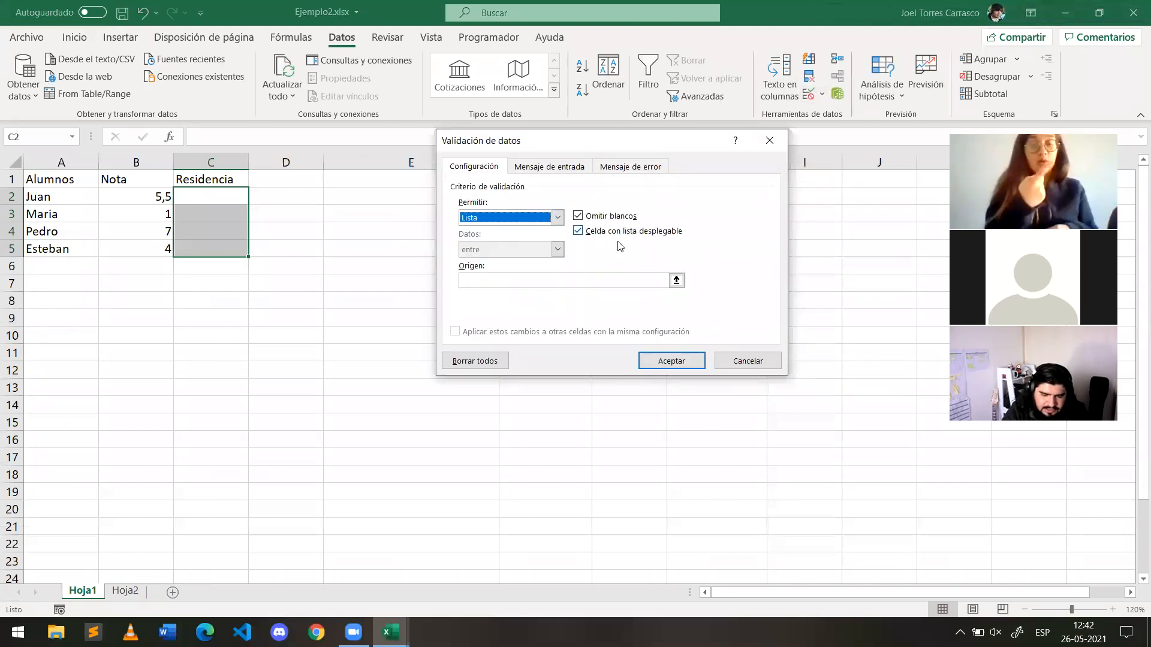
Step: Set the list source to the communes in Hoja2, =Hoja2!$A$2:$A$10, and apply the validation rule
click(676, 281)
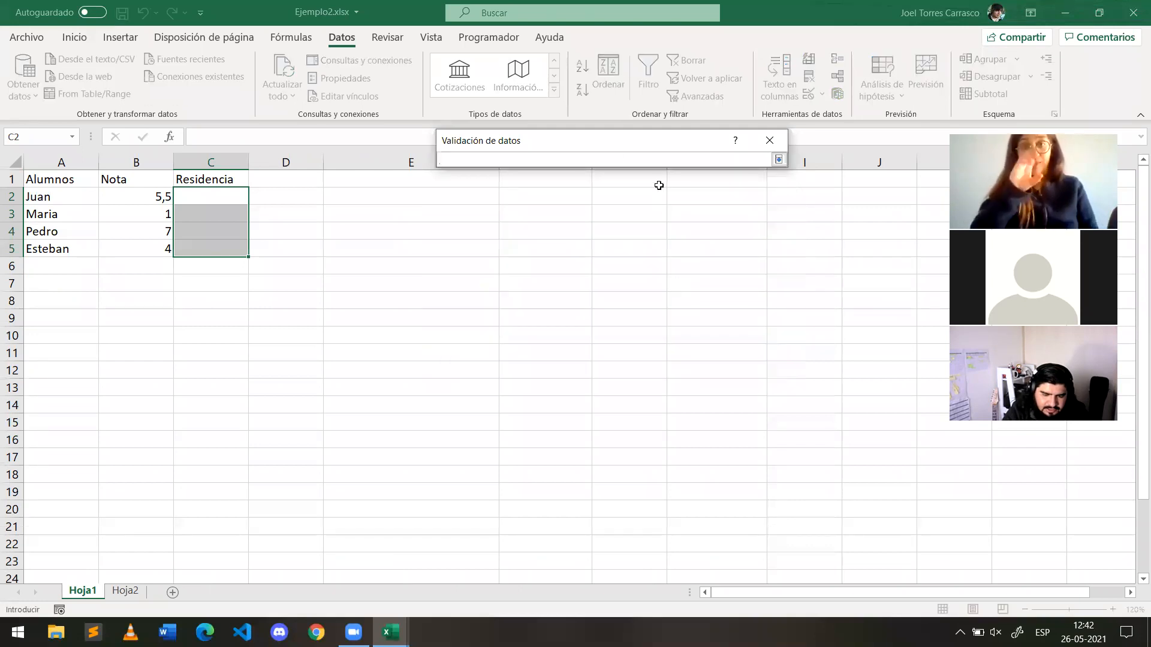
click(778, 160)
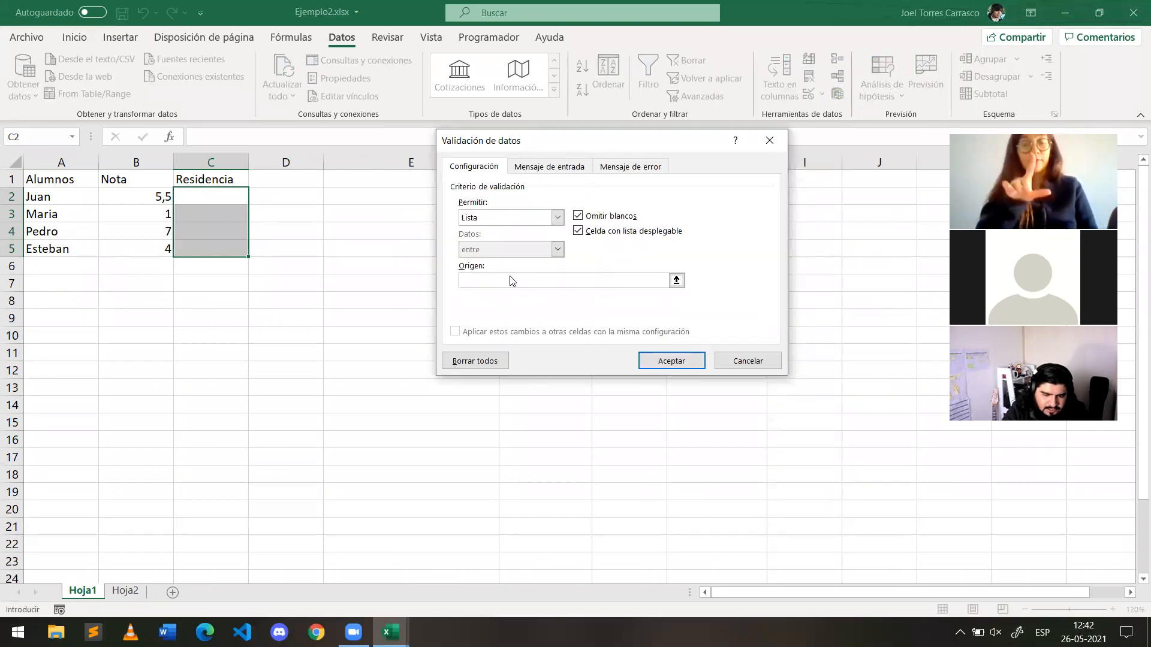
click(124, 591)
drag(45, 192, 34, 304)
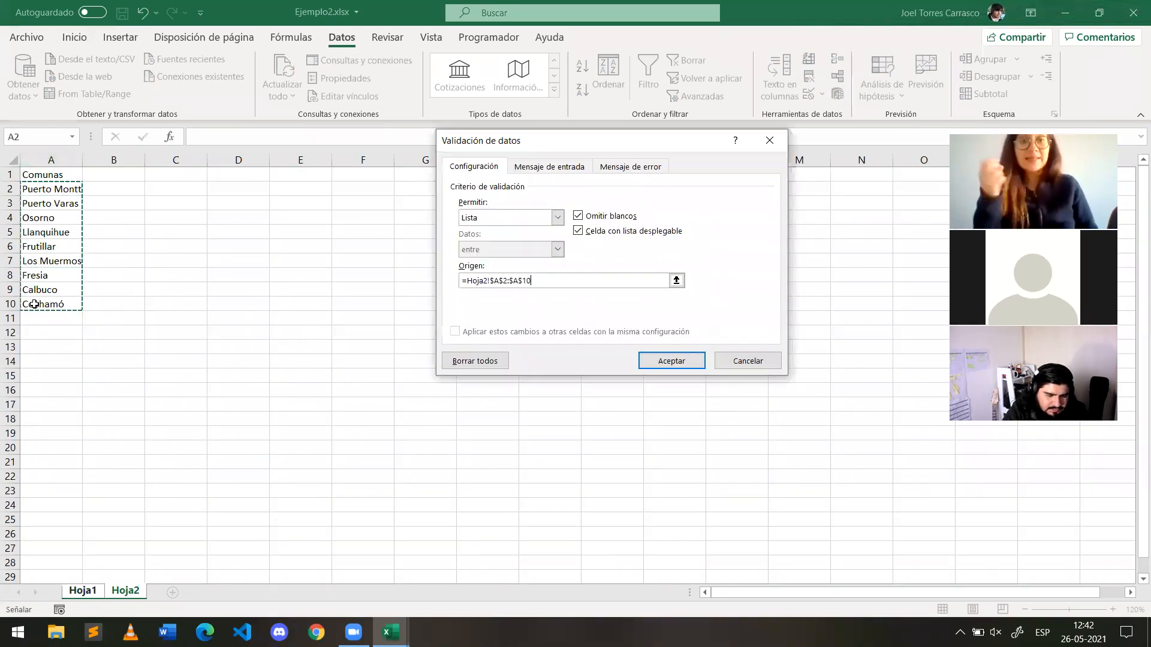
drag(468, 280, 489, 281)
click(489, 280)
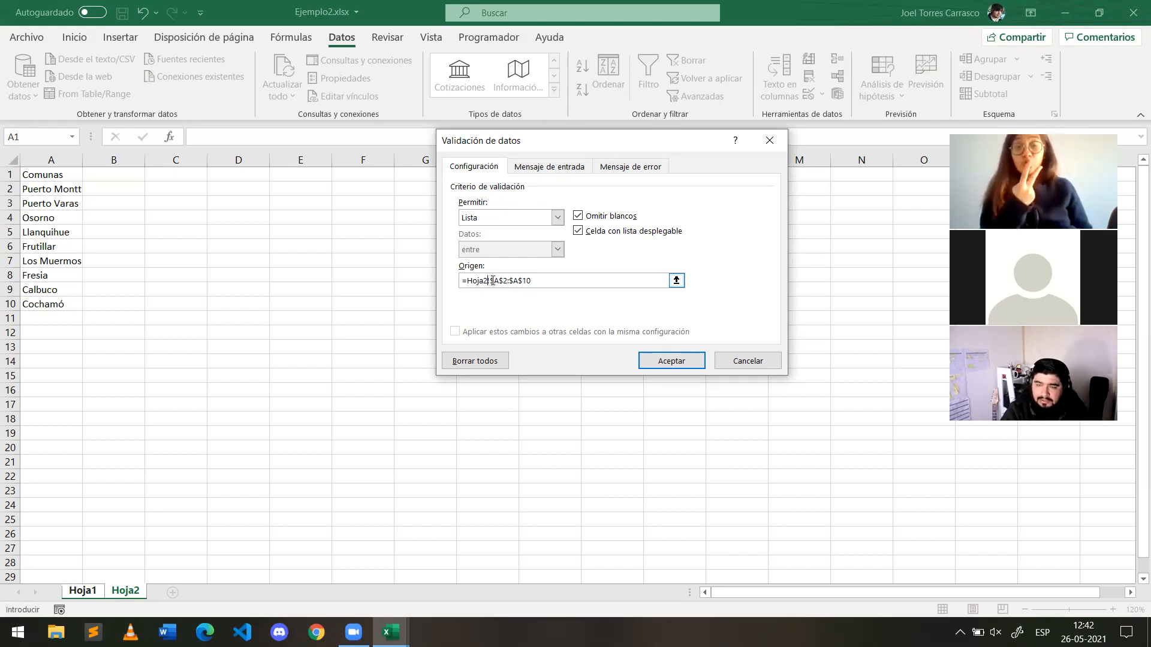
drag(492, 280, 533, 280)
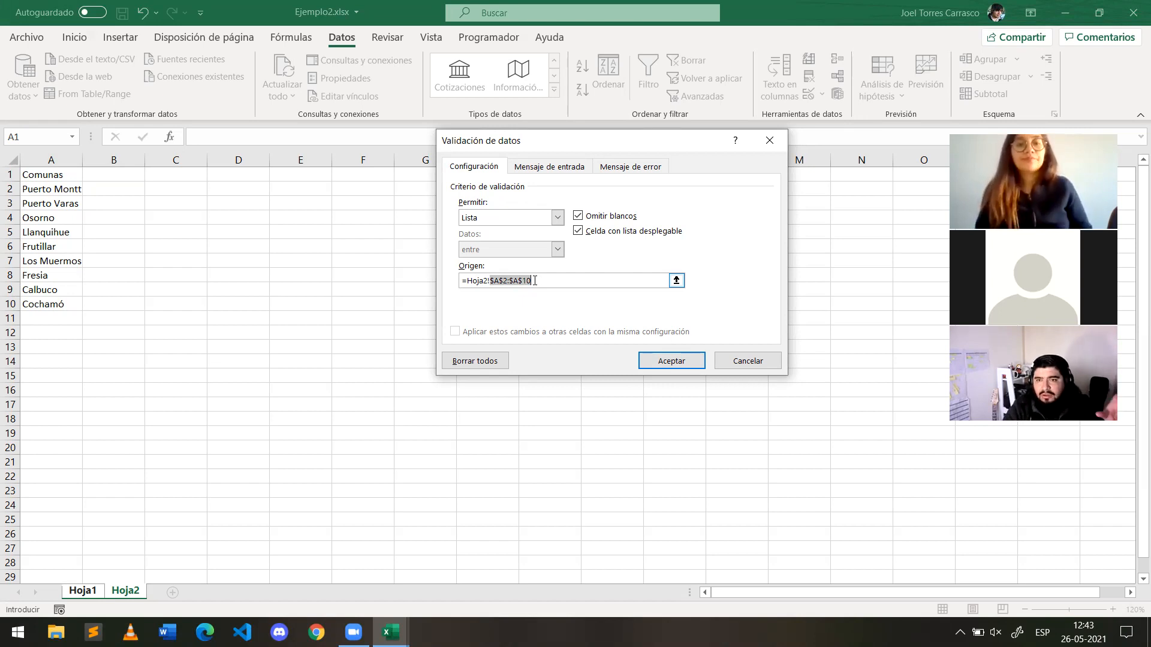
click(663, 360)
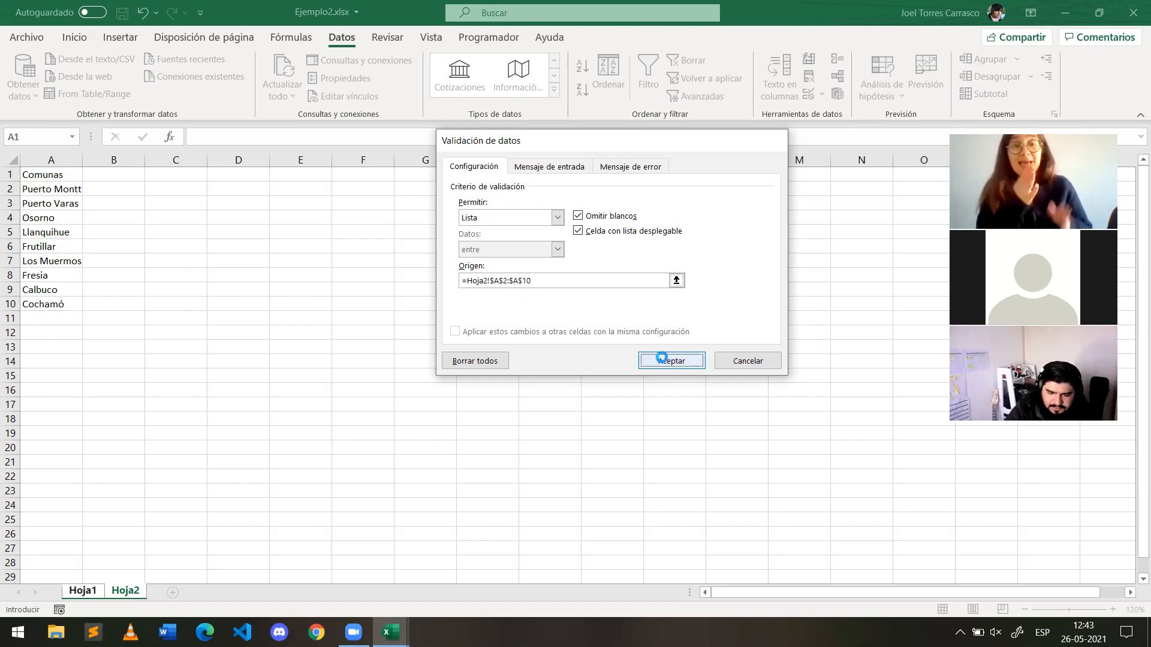
Step: Choose Puerto Montt for C2, Llanquihue for C3 and Los Muermos for C4 from the validation list
click(224, 267)
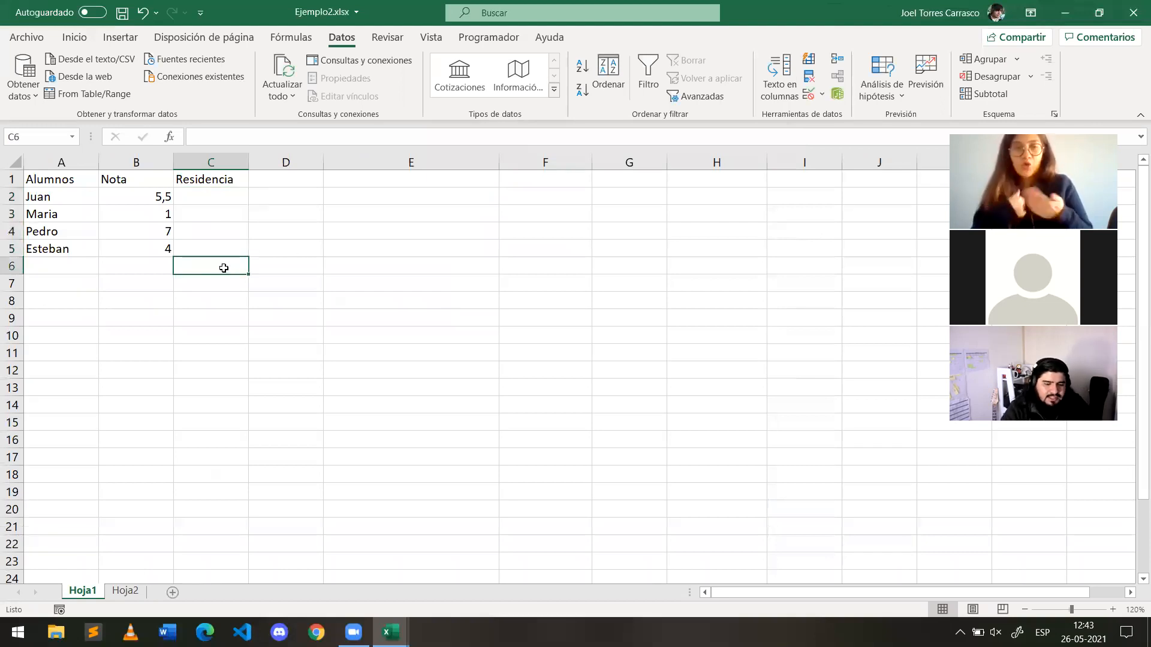
click(227, 197)
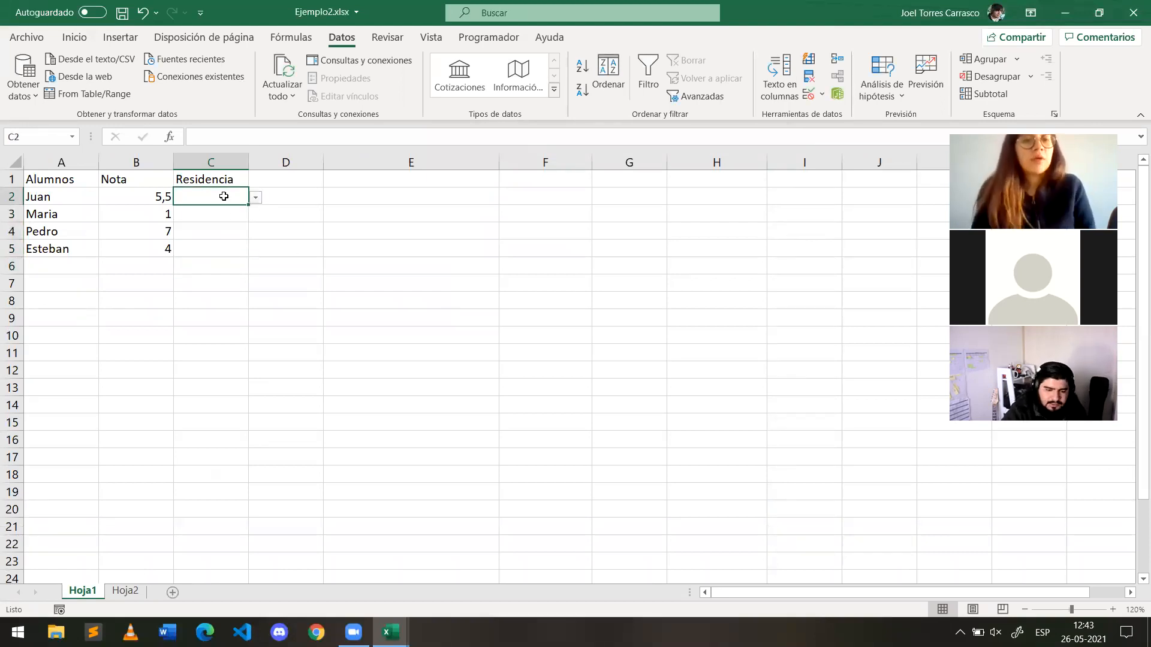
click(255, 198)
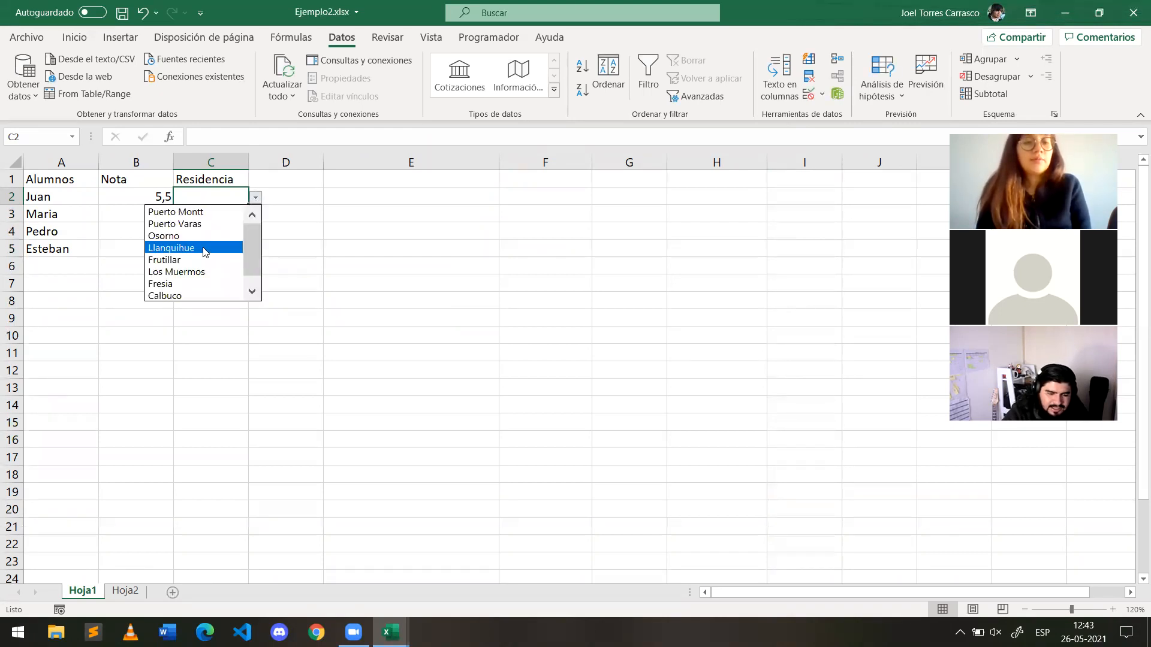
click(201, 212)
click(237, 214)
click(256, 216)
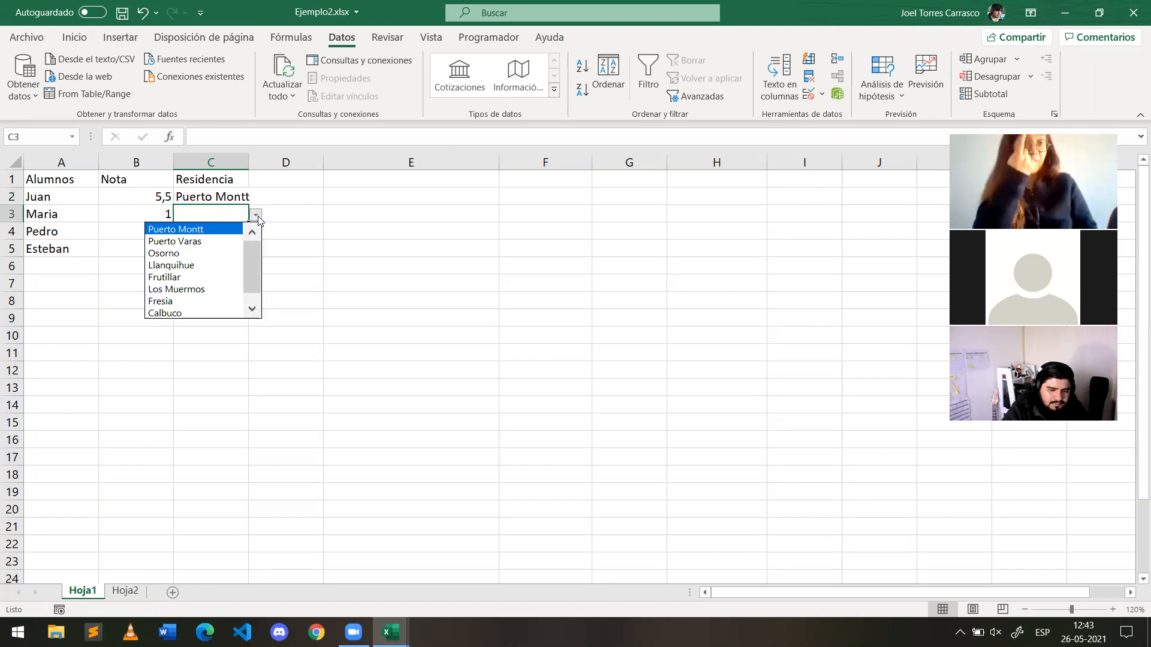
click(195, 266)
click(219, 233)
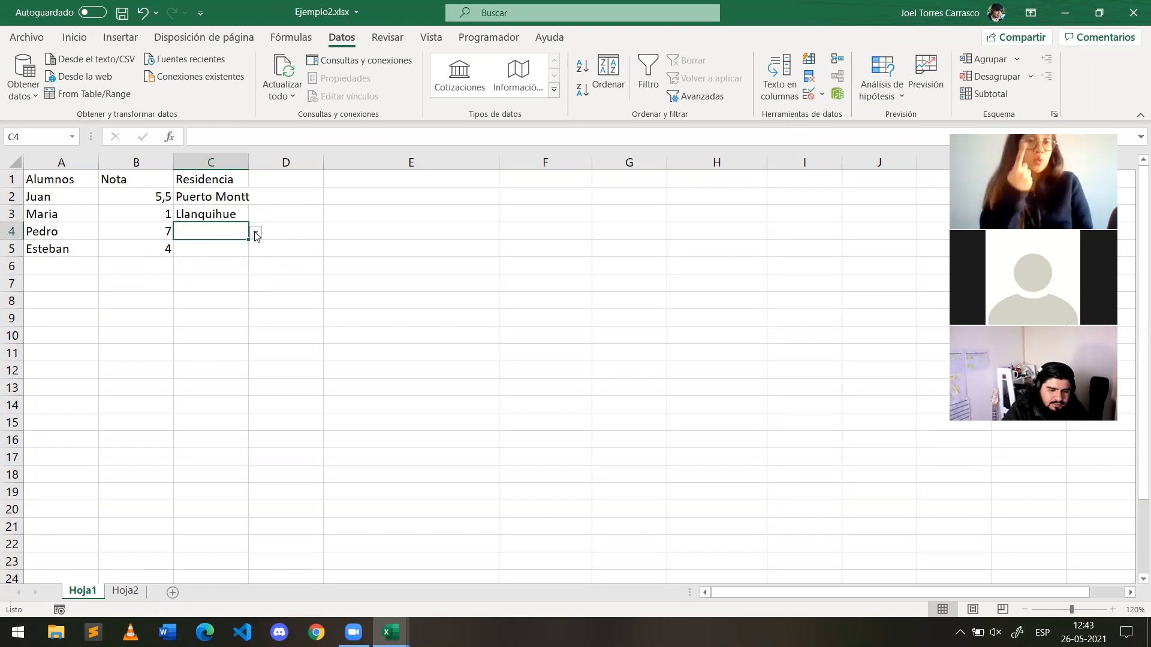
click(256, 235)
click(187, 307)
Step: Test the list validation in C5 with the unlisted commune "Santiago", choosing to retry
click(203, 253)
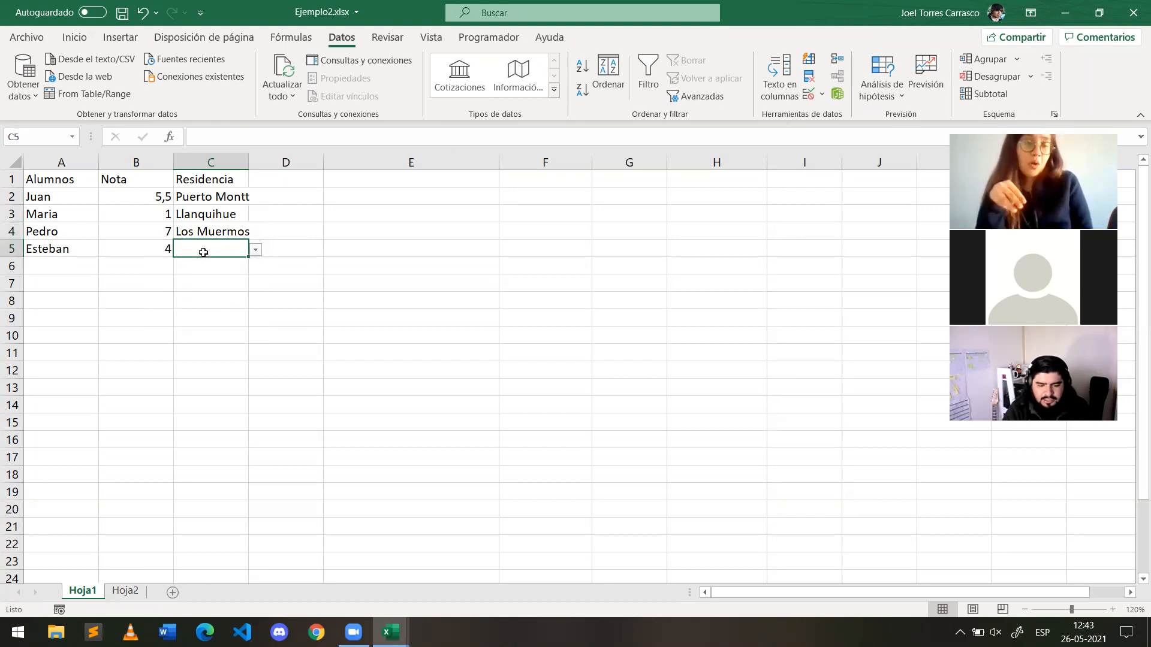
text(O)
key(BackSpace)
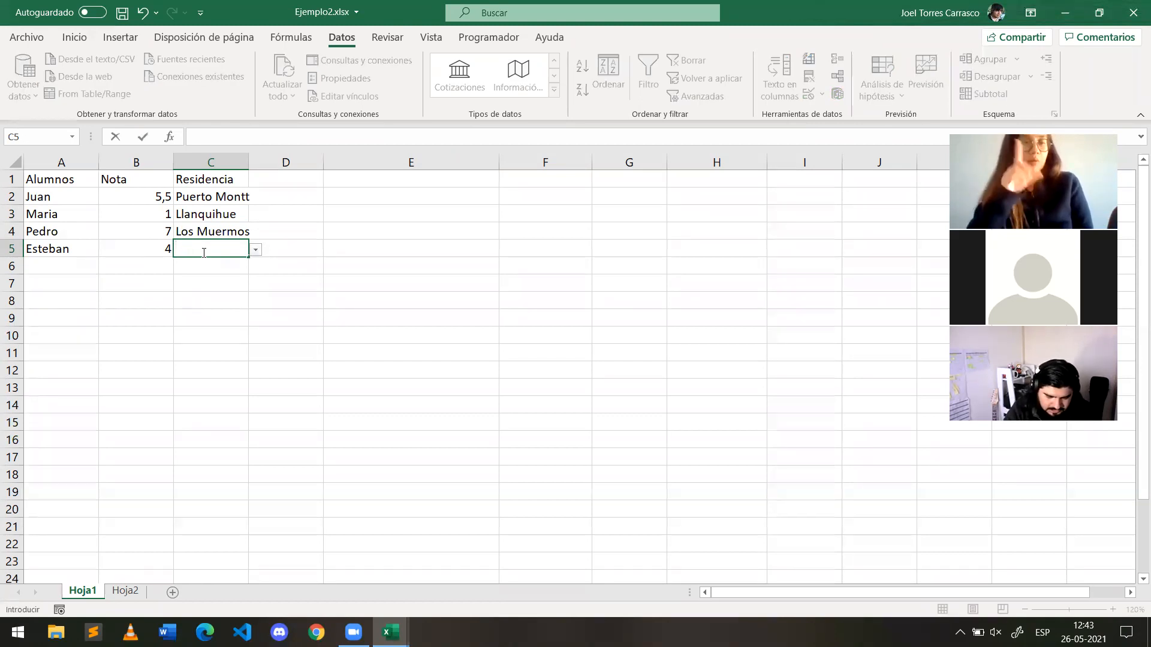
text(Santiago)
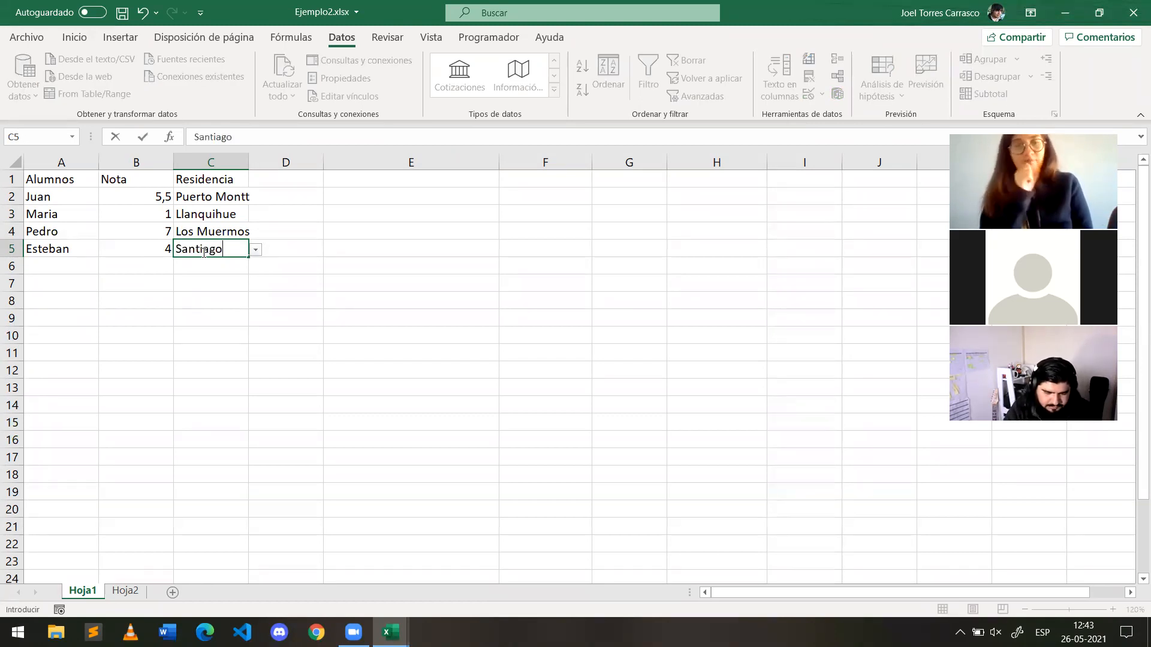
key(Return)
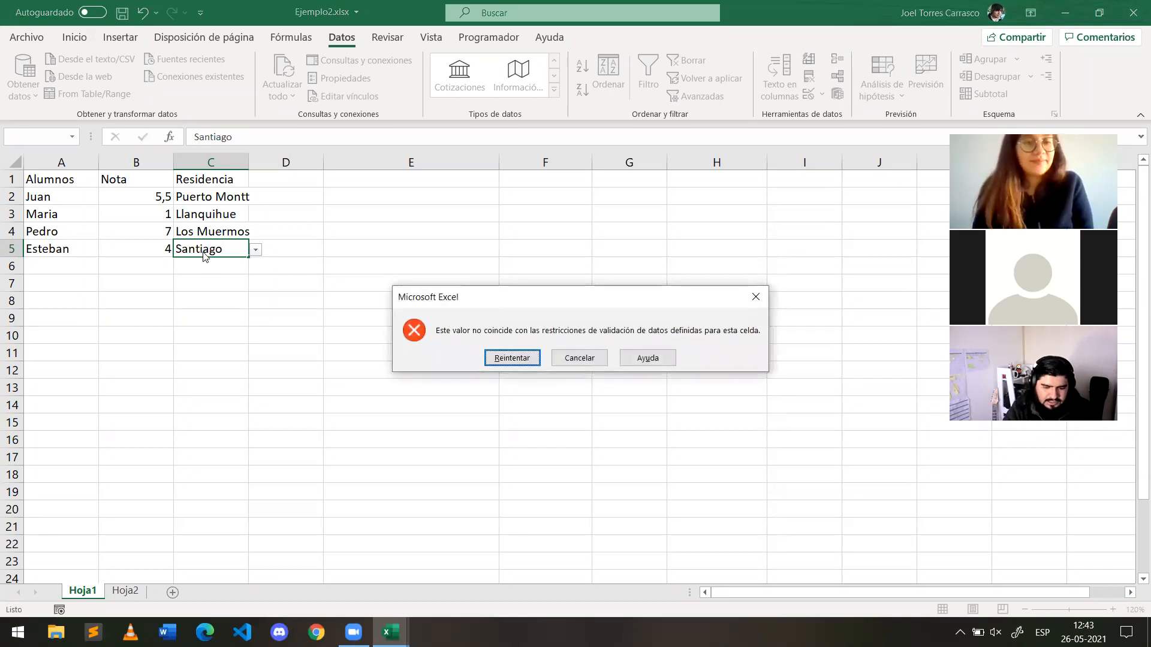
click(506, 357)
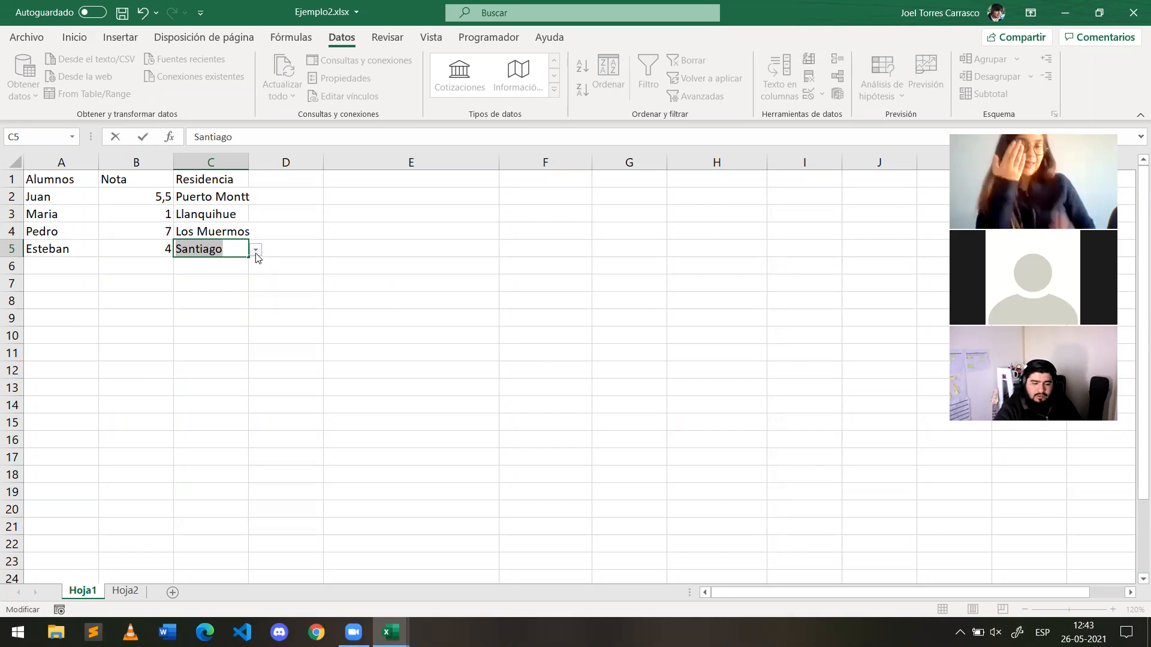
click(255, 254)
key(Return)
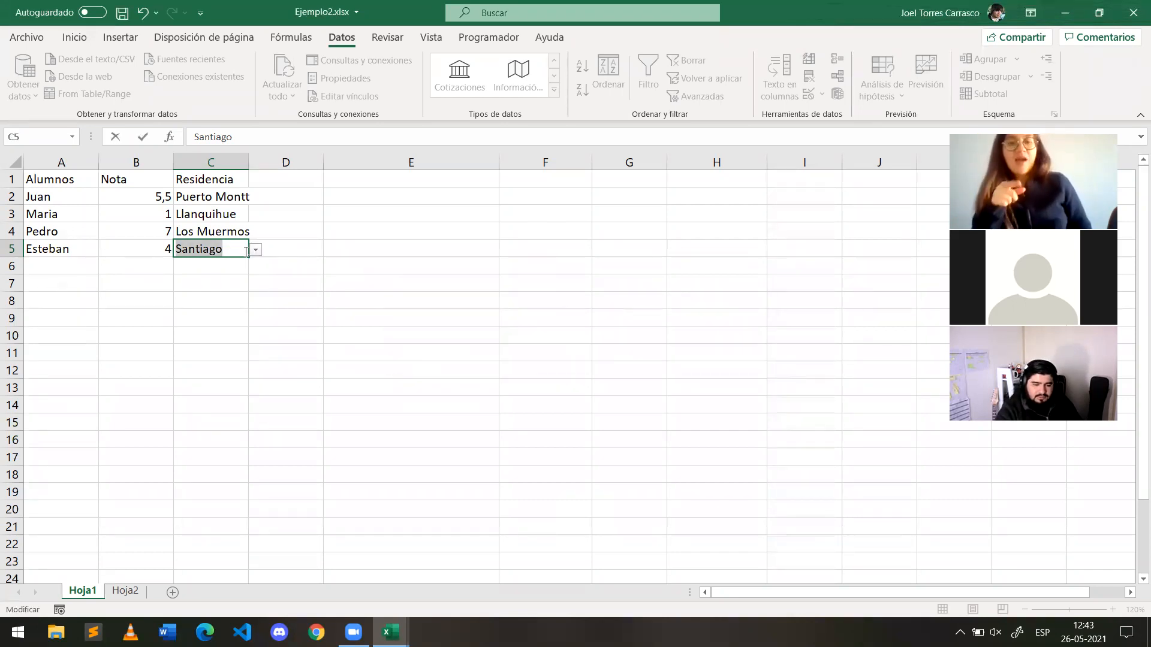
Step: Clear the "Santiago" entry from C5
click(247, 251)
key(BackSpace)
key(BackSpace)
key(BackSpace)
key(BackSpace)
key(BackSpace)
key(BackSpace)
key(BackSpace)
key(BackSpace)
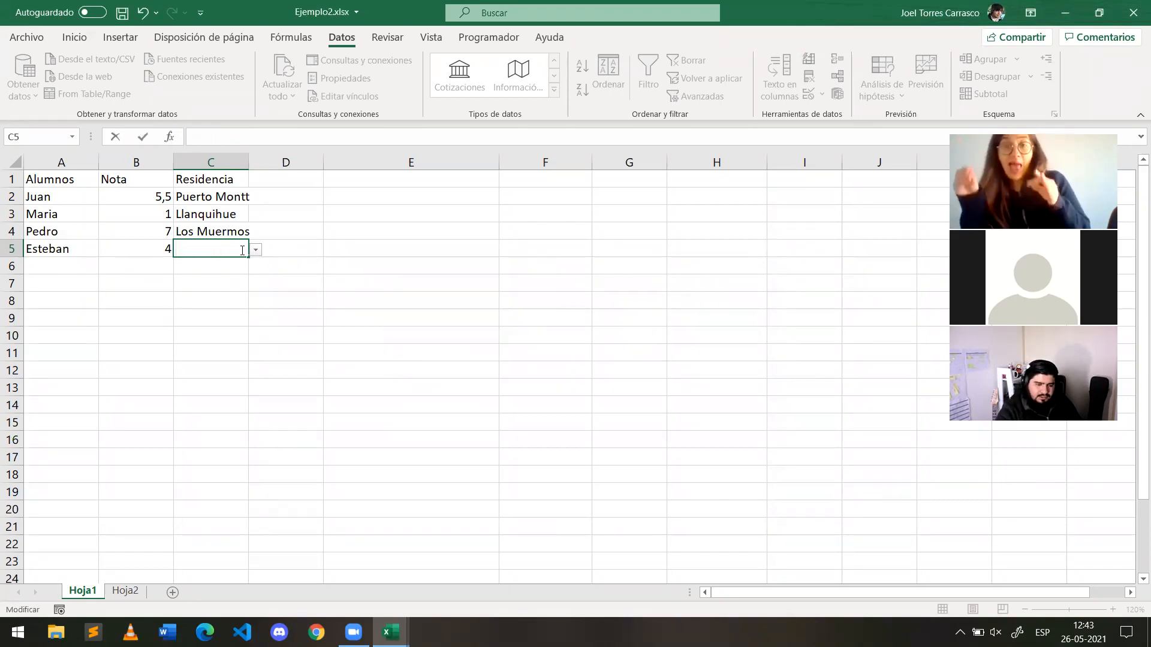
Step: Choose Los Muermos for Esteban's Residencia in C5 from the validation list
click(254, 251)
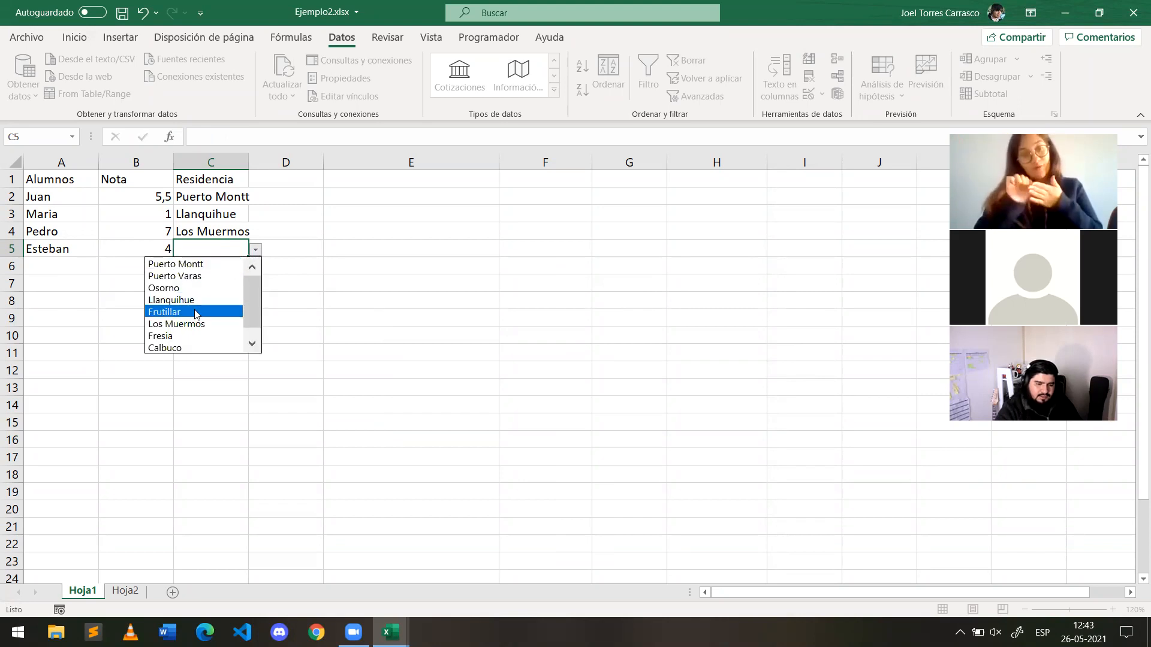
click(186, 328)
click(231, 301)
click(223, 260)
click(223, 252)
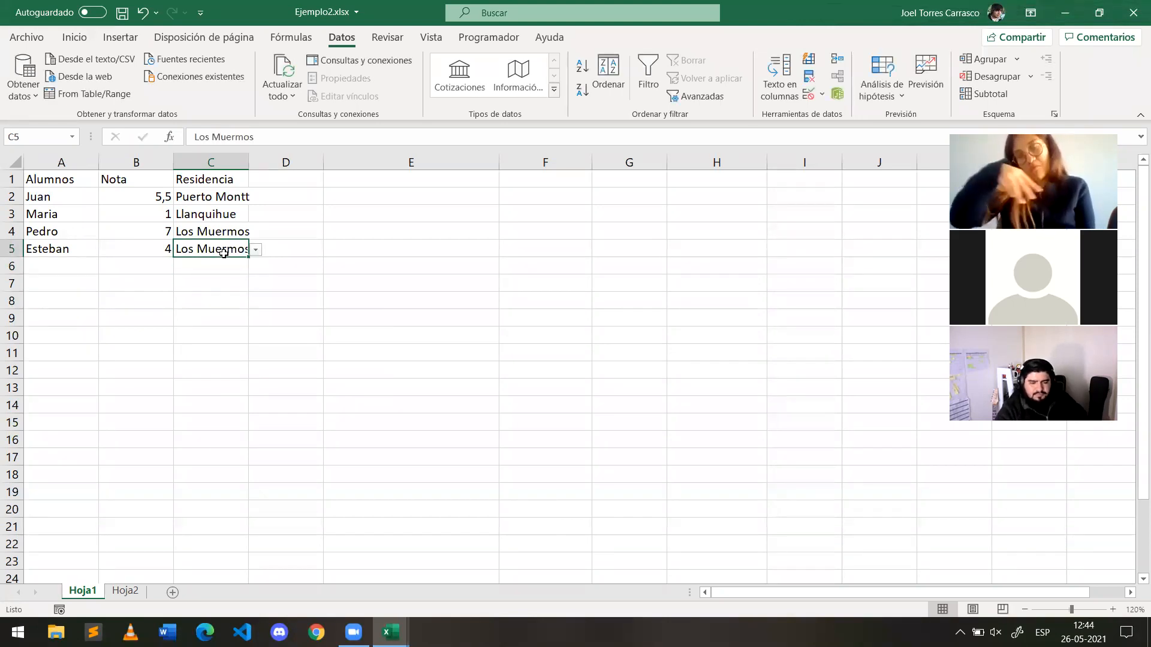
click(274, 186)
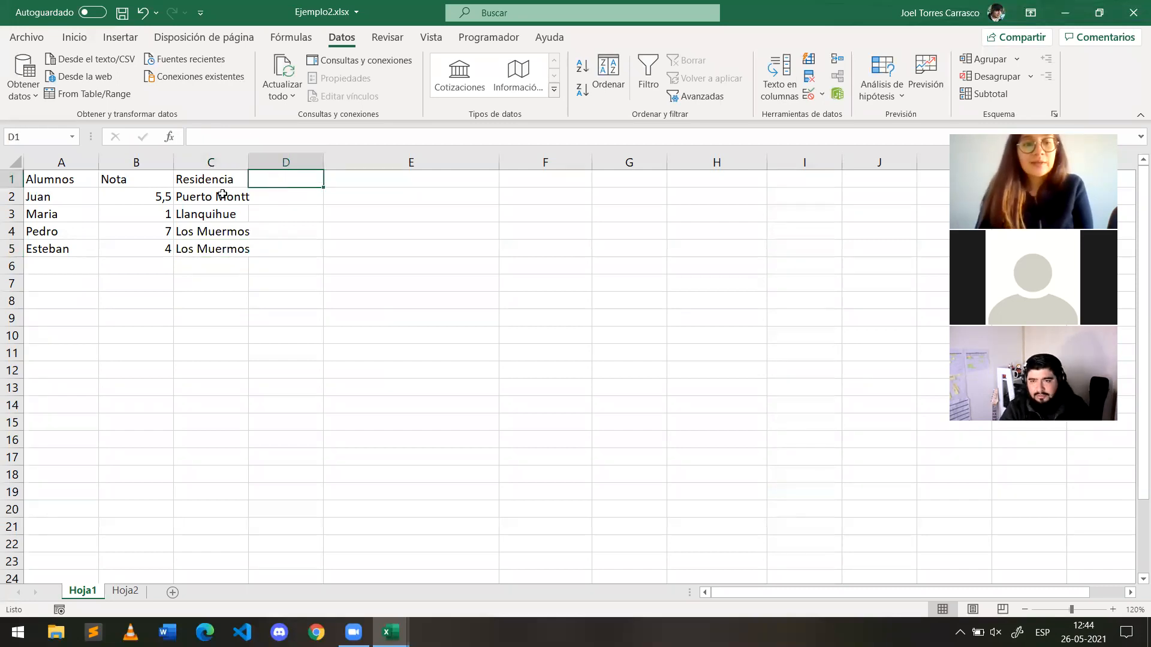
Step: Label the validation types below the table, entering "Límite numérico" in B6 and "Listado" in C6
click(146, 271)
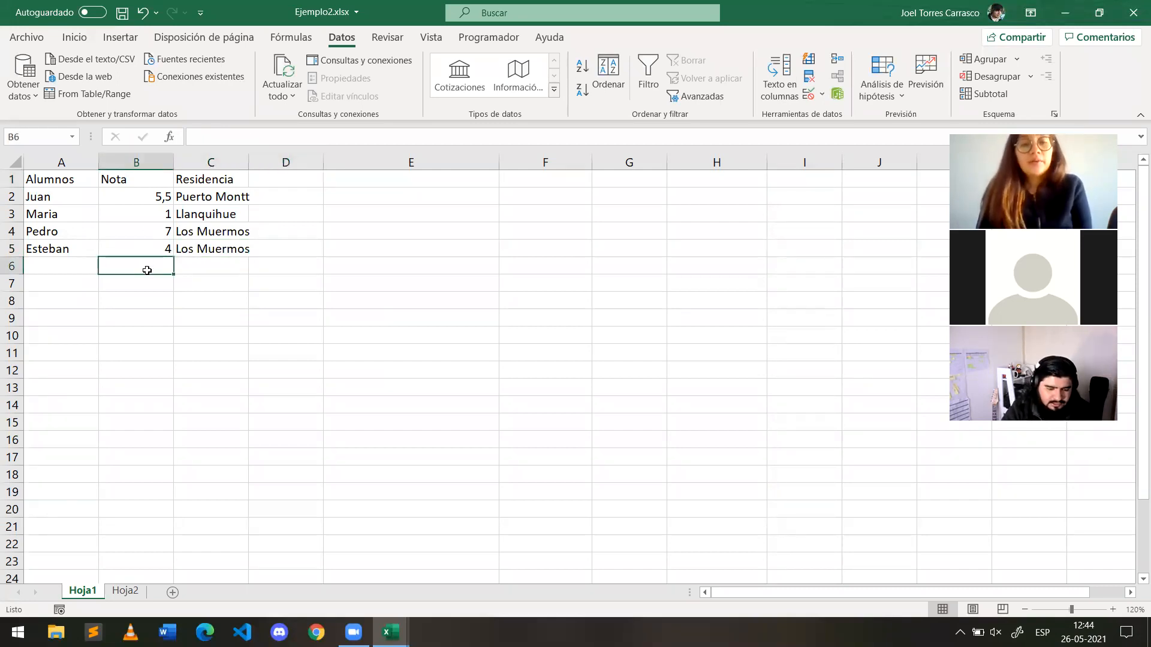
text(Limite de)
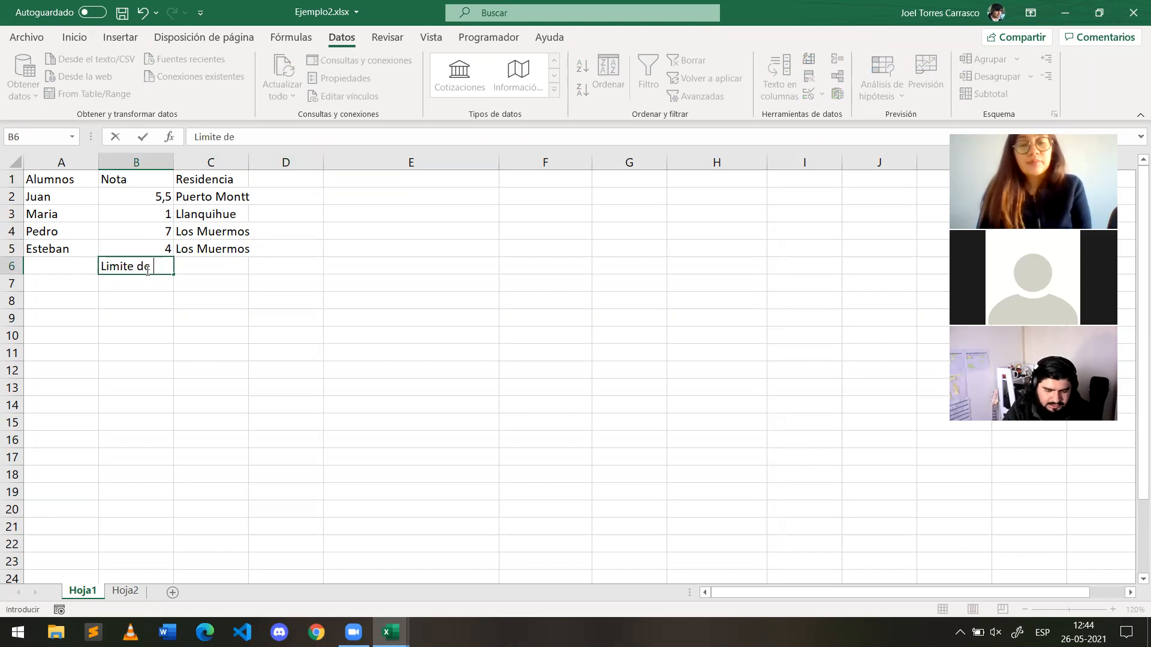
key(BackSpace)
key(BackSpace)
key(BackSpace)
key(BackSpace)
key(BackSpace)
key(BackSpace)
key(BackSpace)
key(BackSpace)
key(BackSpace)
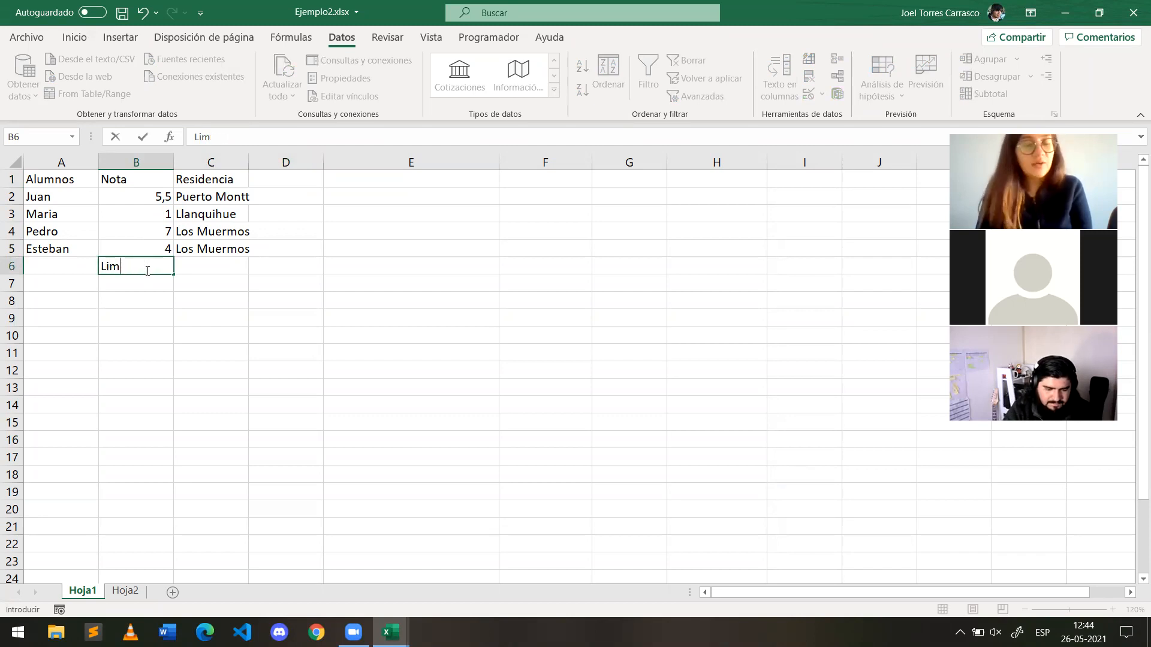
text(Lími)
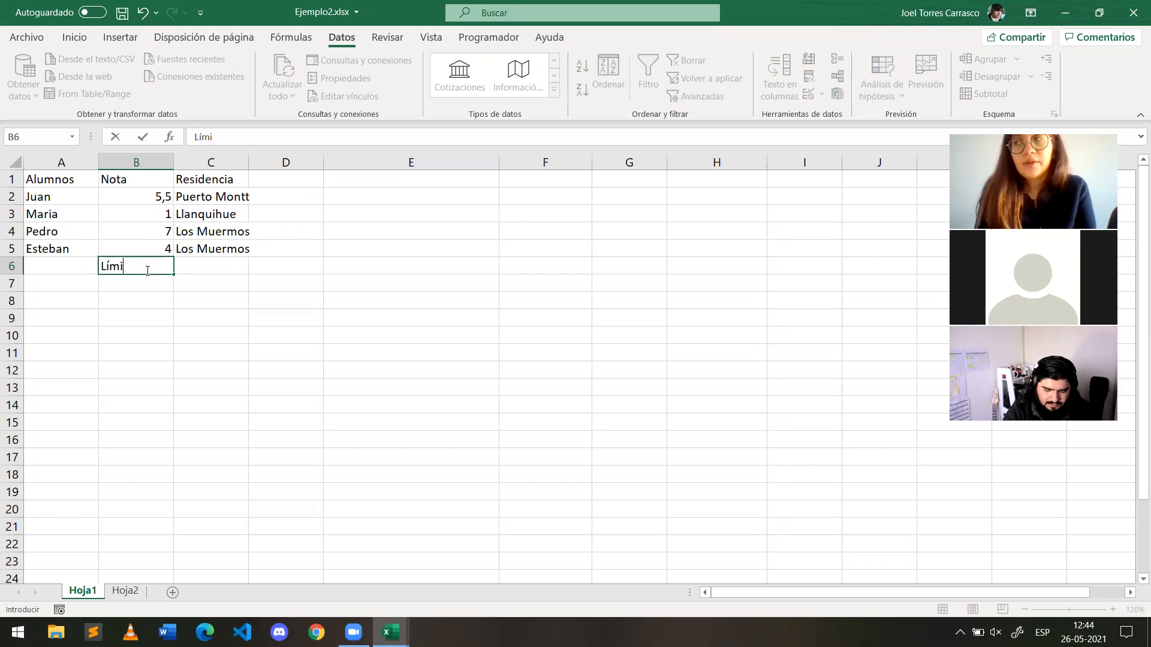
text(te numérico)
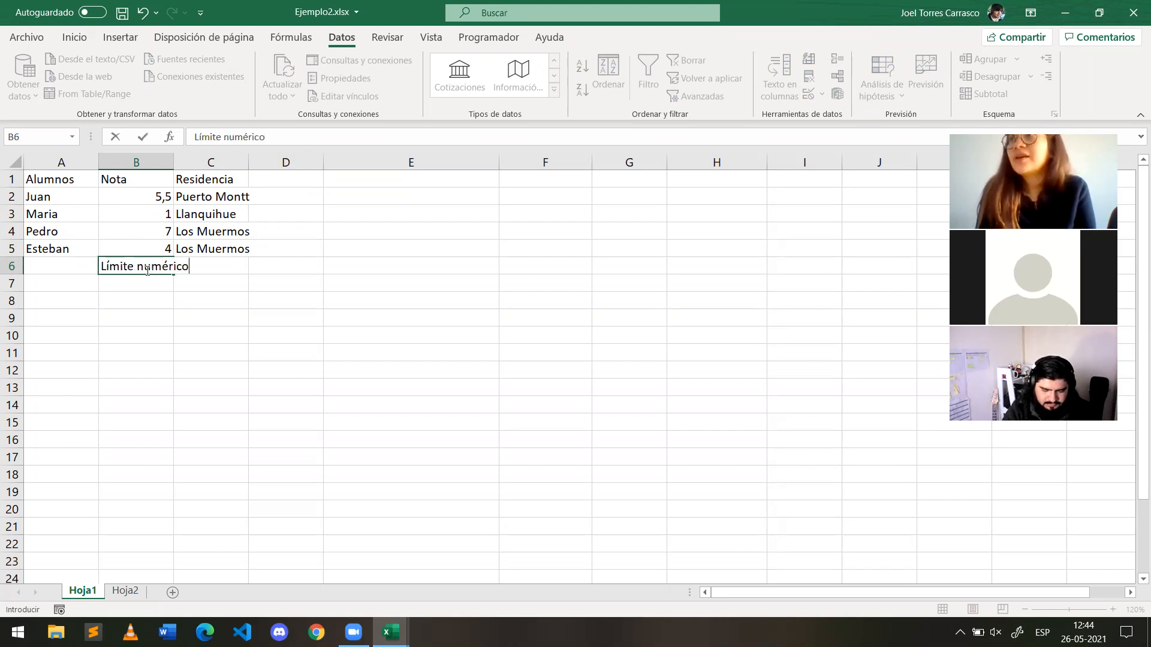
key(Tab)
text(Listado)
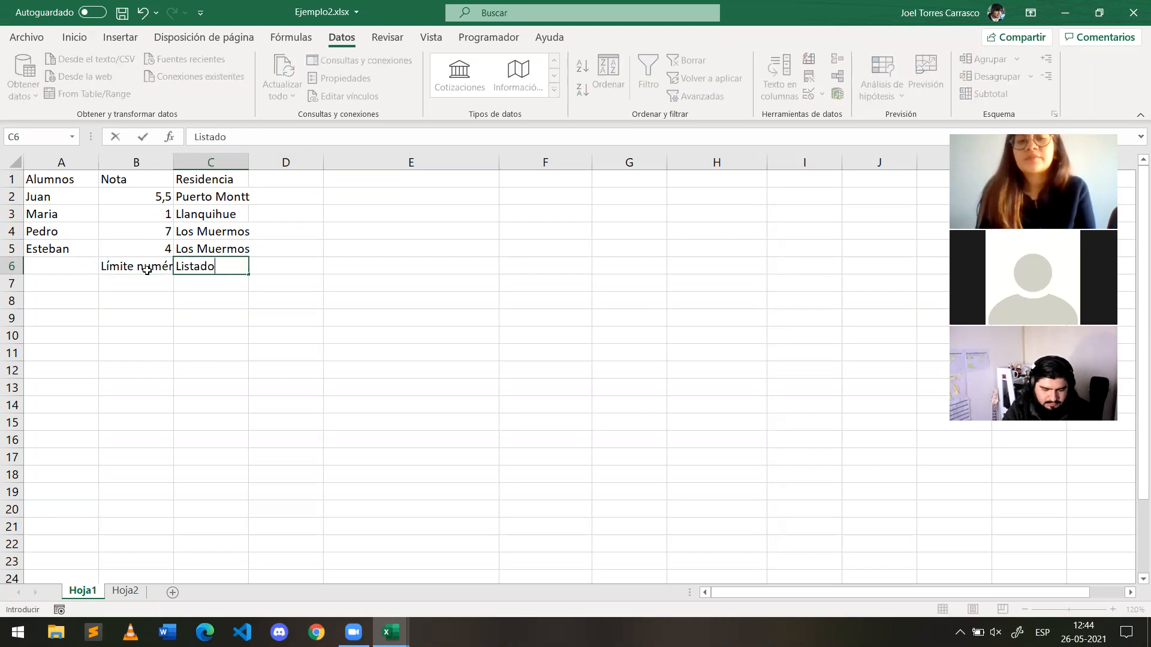
key(Tab)
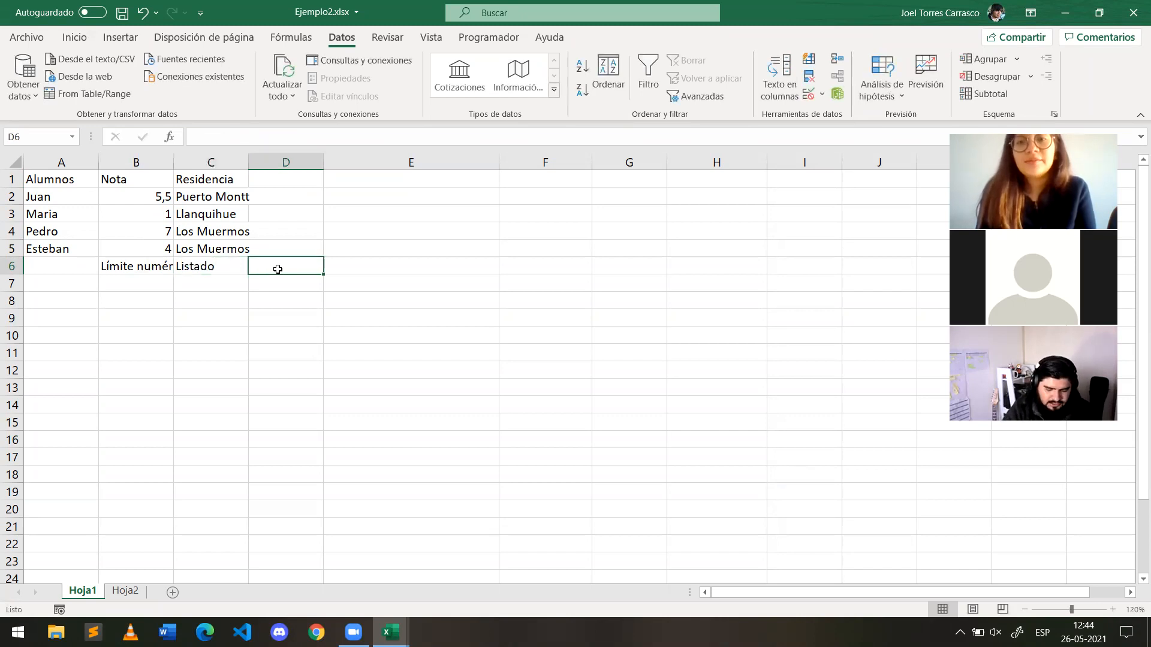
Step: Enter the label "Checkpoint" in D6
text(Ch)
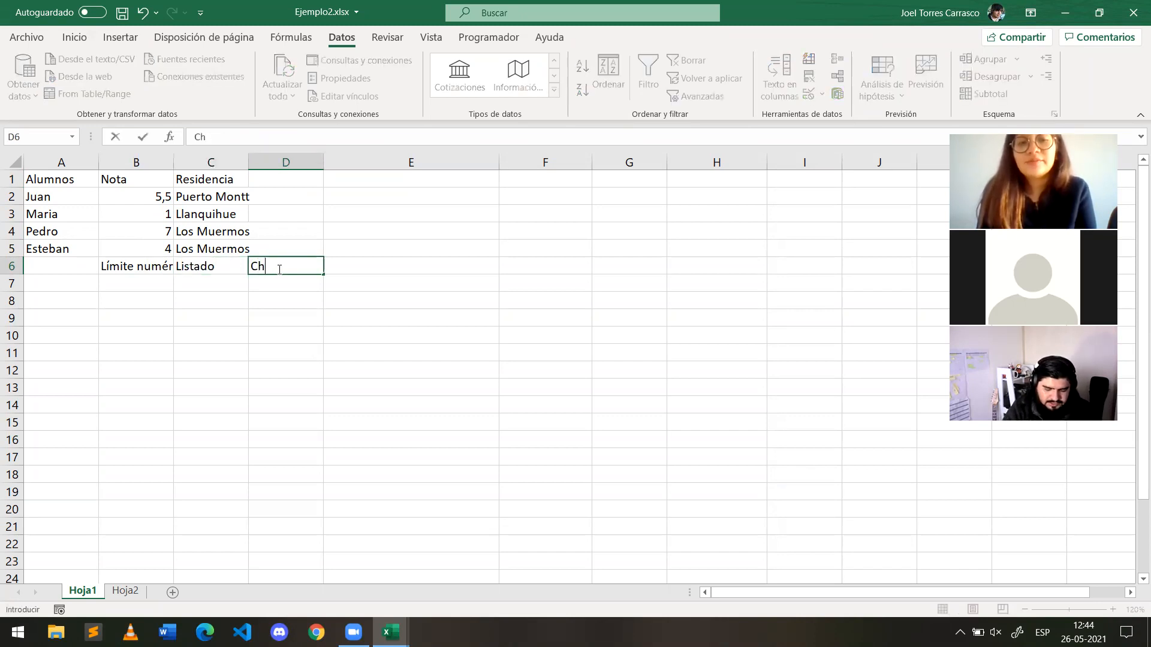
text(eckpoint)
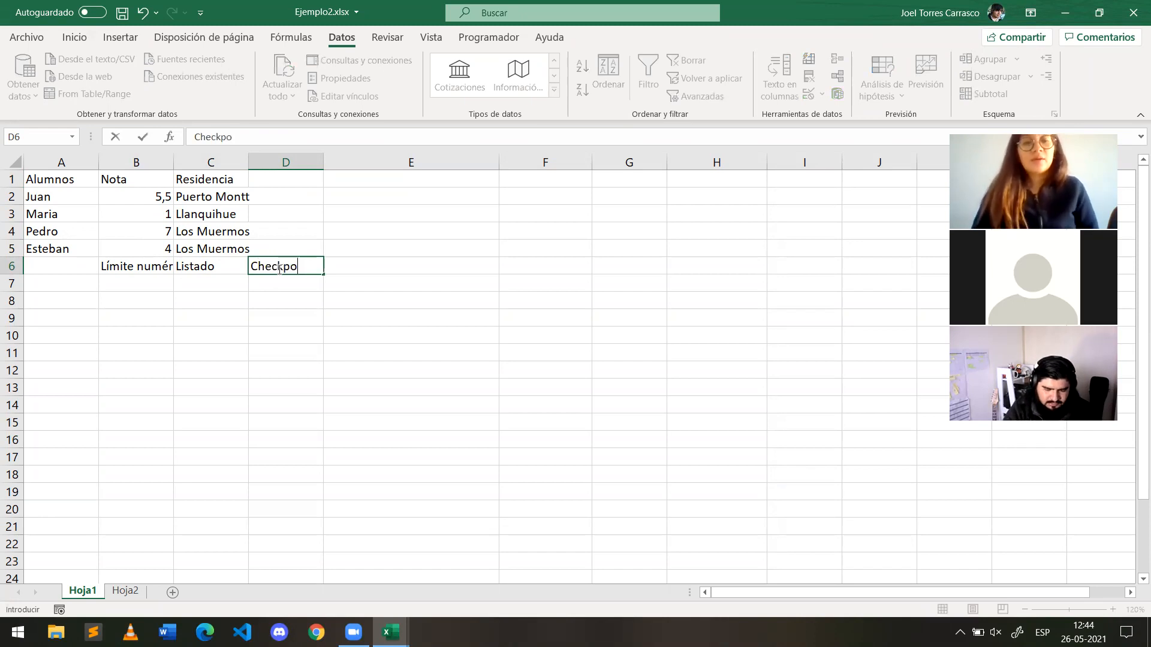
key(Return)
Step: Add the column header "Asistencia" in D1
key(Up)
key(Up)
key(Up)
key(Up)
key(Up)
key(Up)
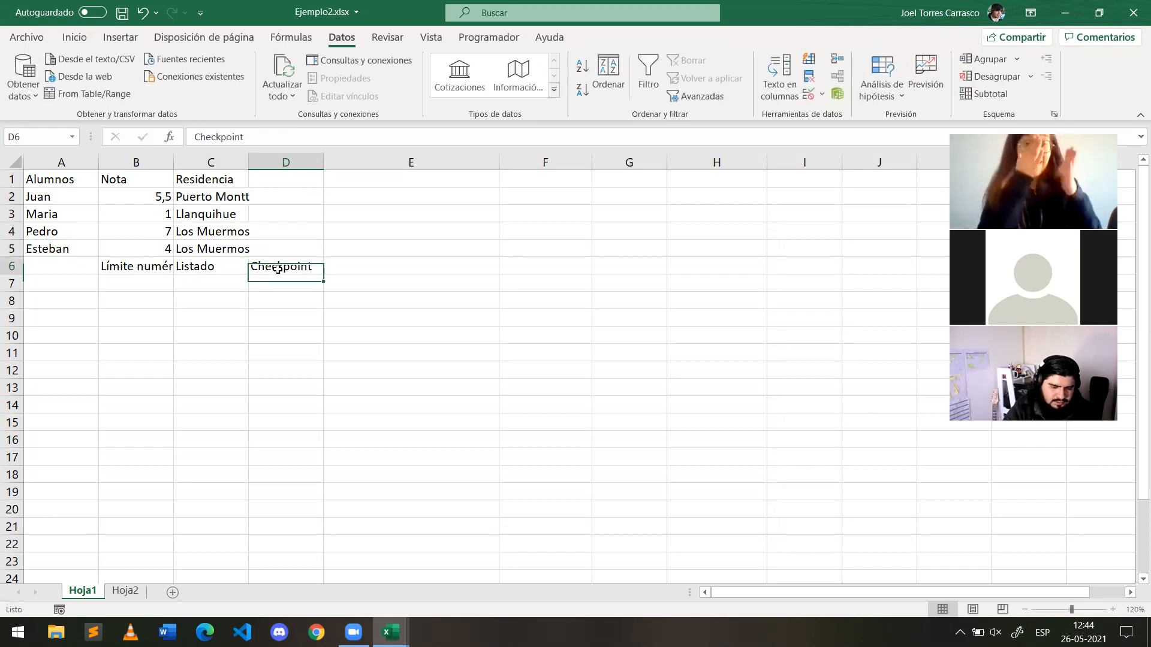
text(Asistencia)
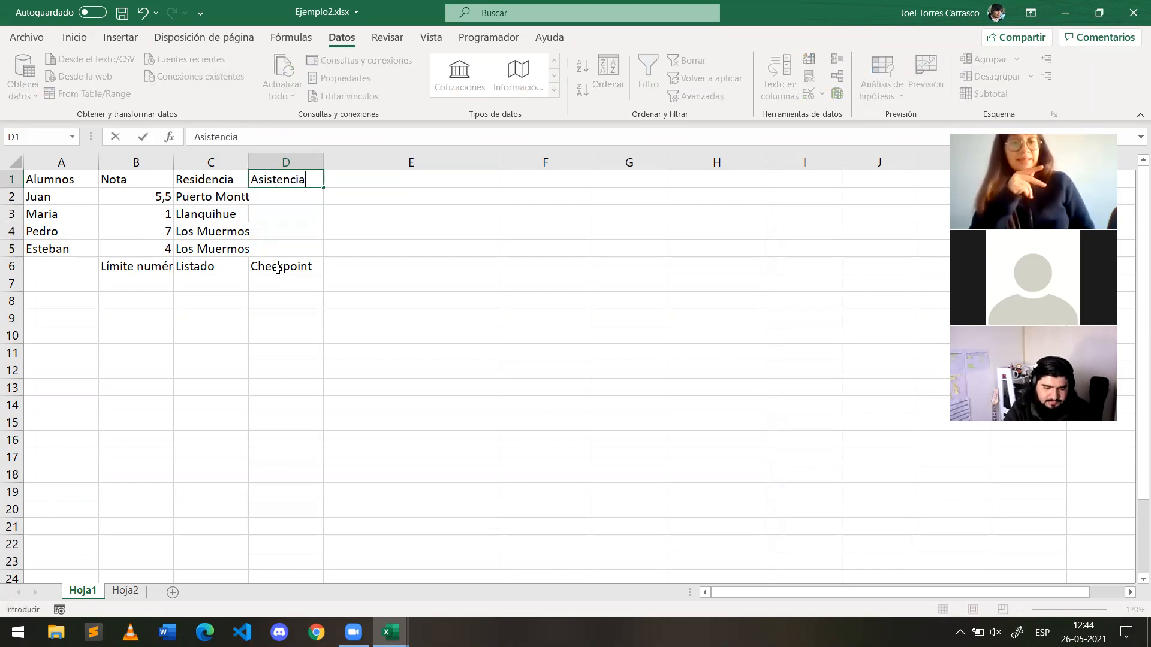
key(Return)
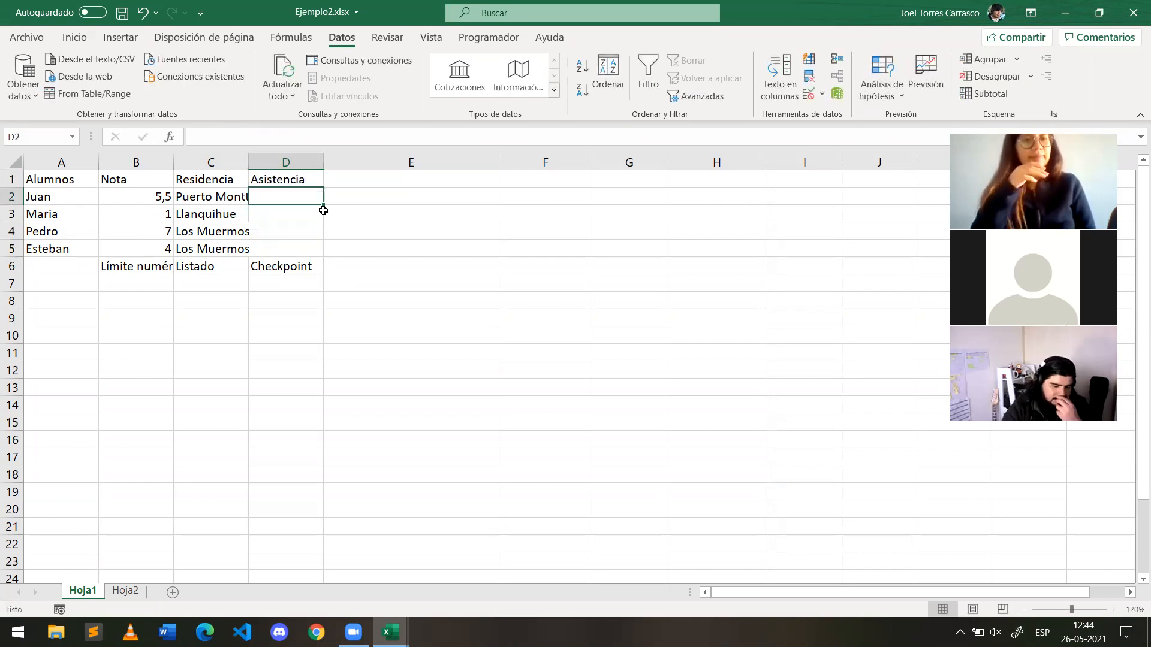
click(307, 173)
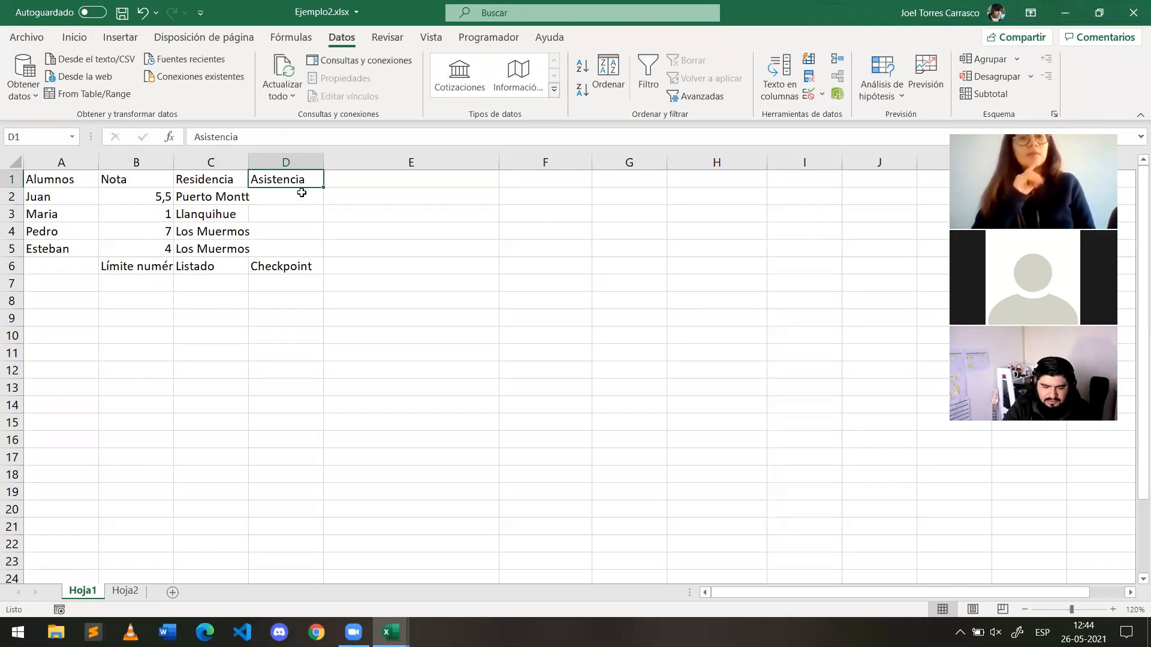
Step: Open the data validation settings for the Asistencia cells D2:D5
click(300, 195)
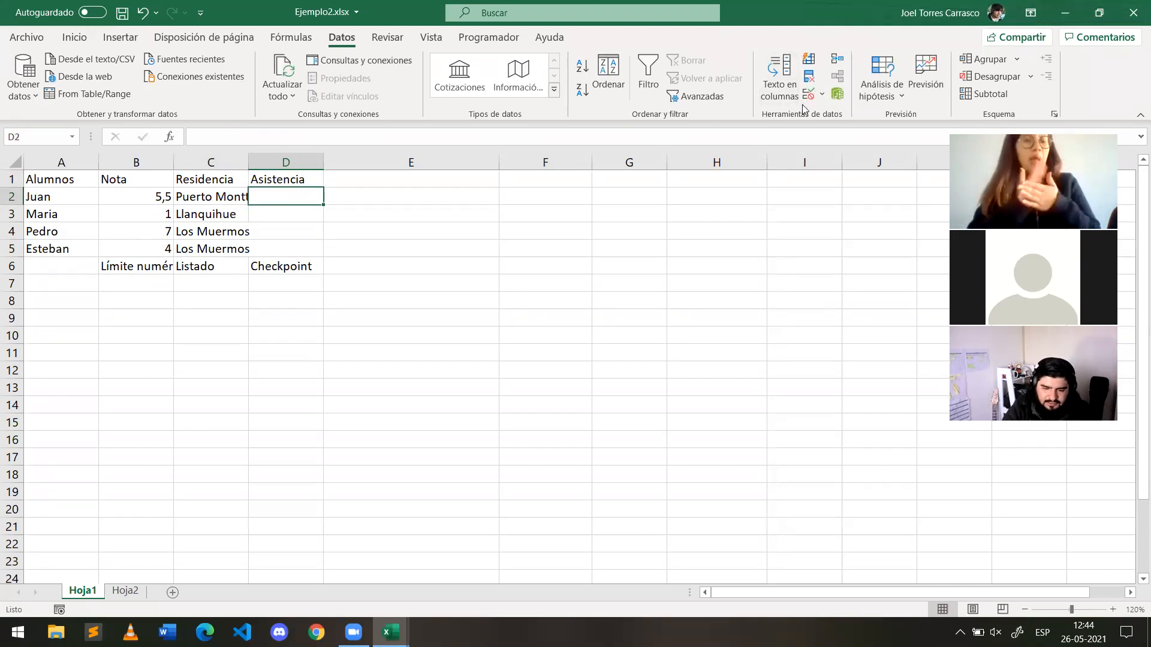
drag(274, 193, 277, 251)
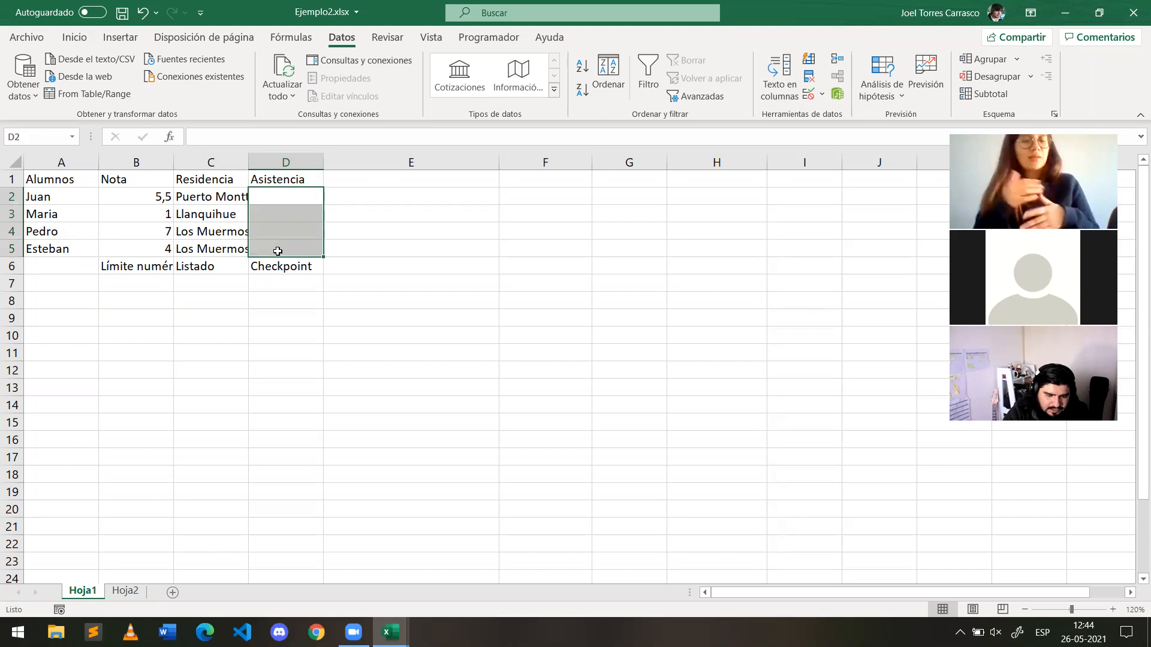
click(809, 94)
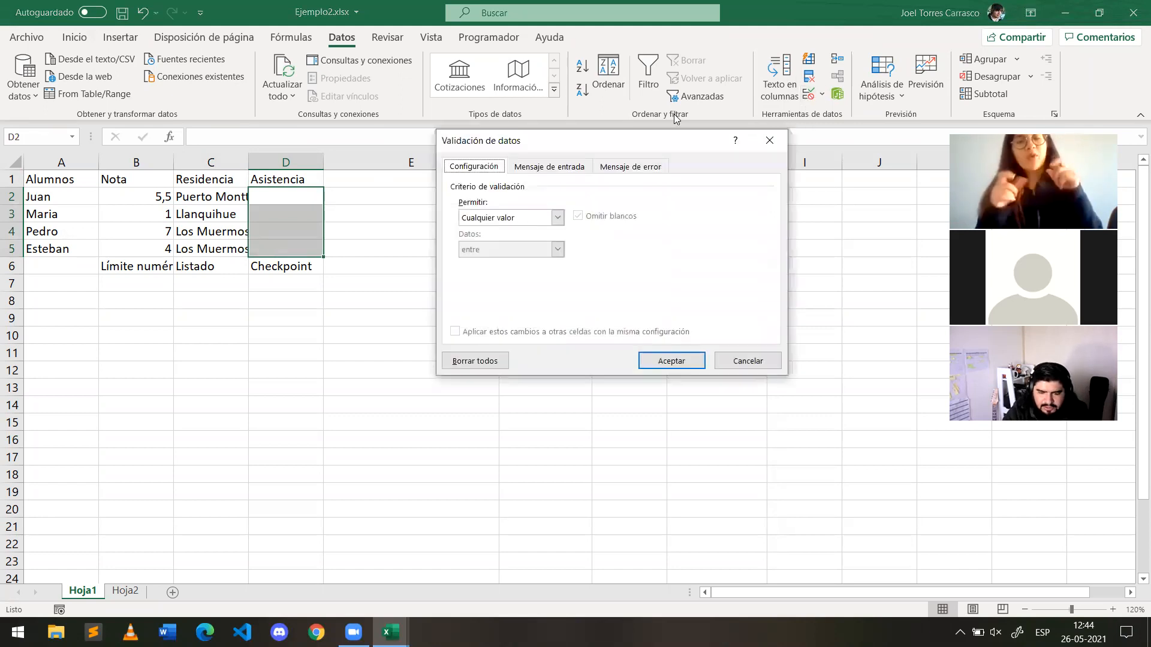
Step: Examine the settings of the allowed types Número entero, Decimal, Lista, Fecha, Longitud del texto and Personalizada
click(521, 220)
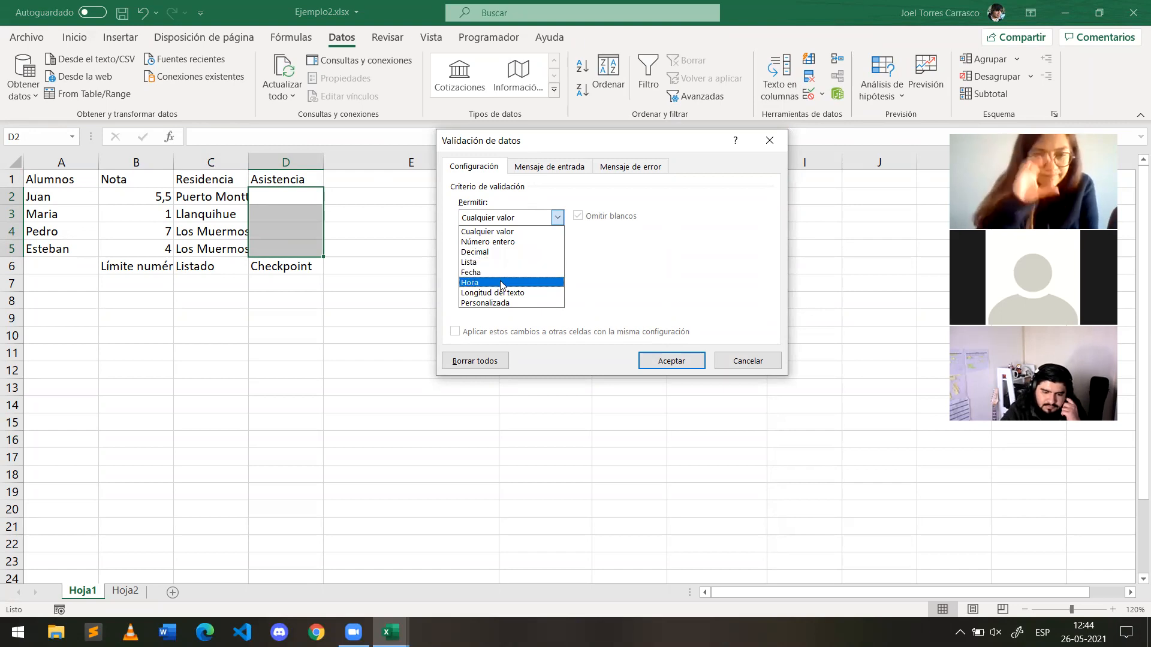
click(501, 242)
click(507, 220)
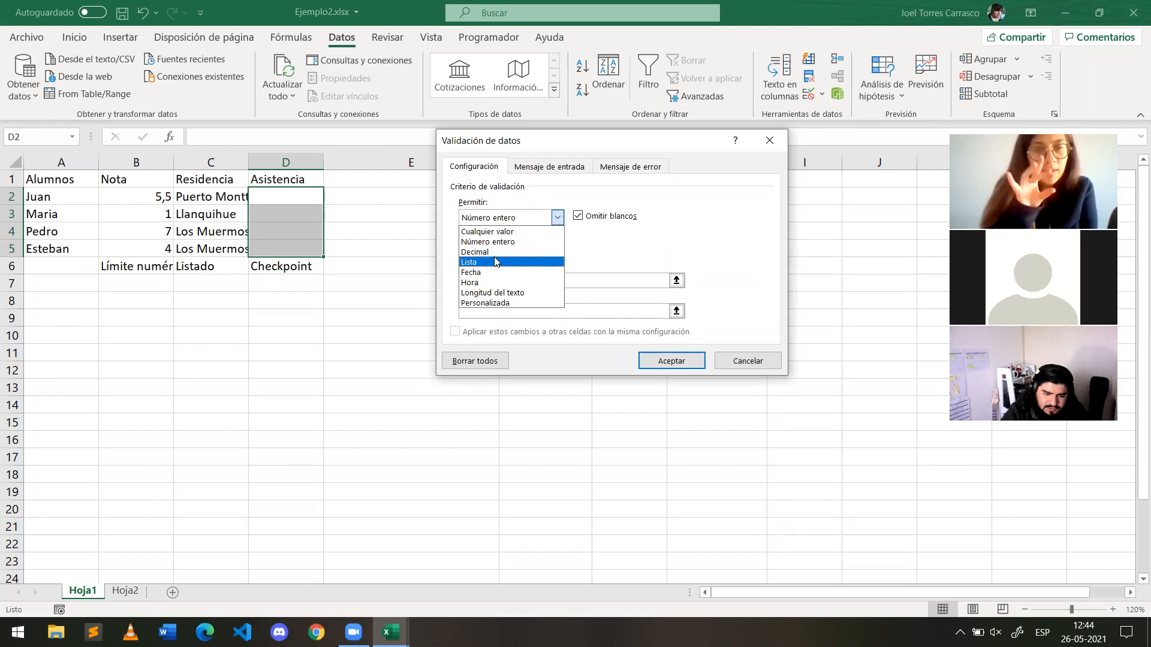
click(496, 252)
click(557, 218)
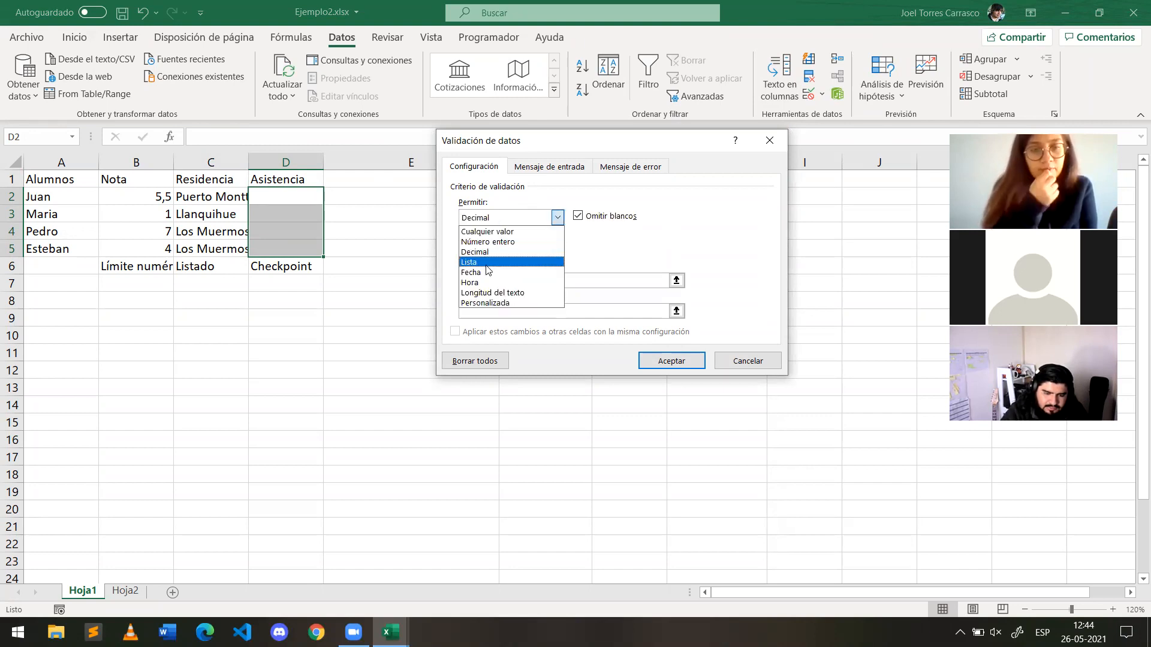
click(487, 262)
click(491, 219)
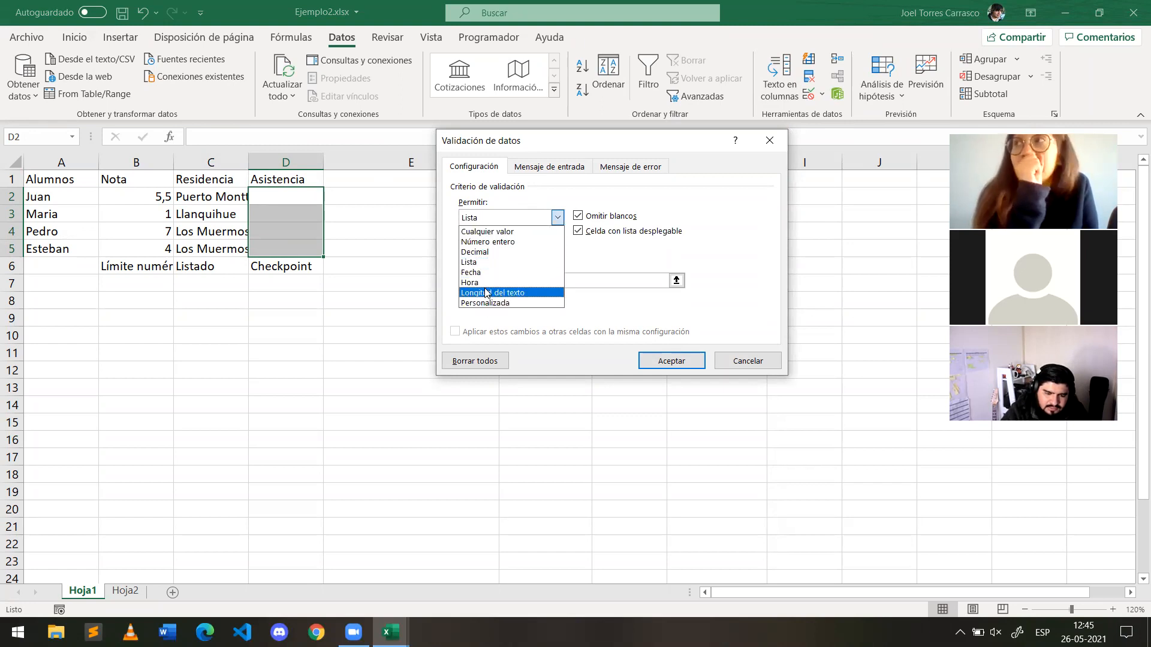
click(486, 273)
click(500, 218)
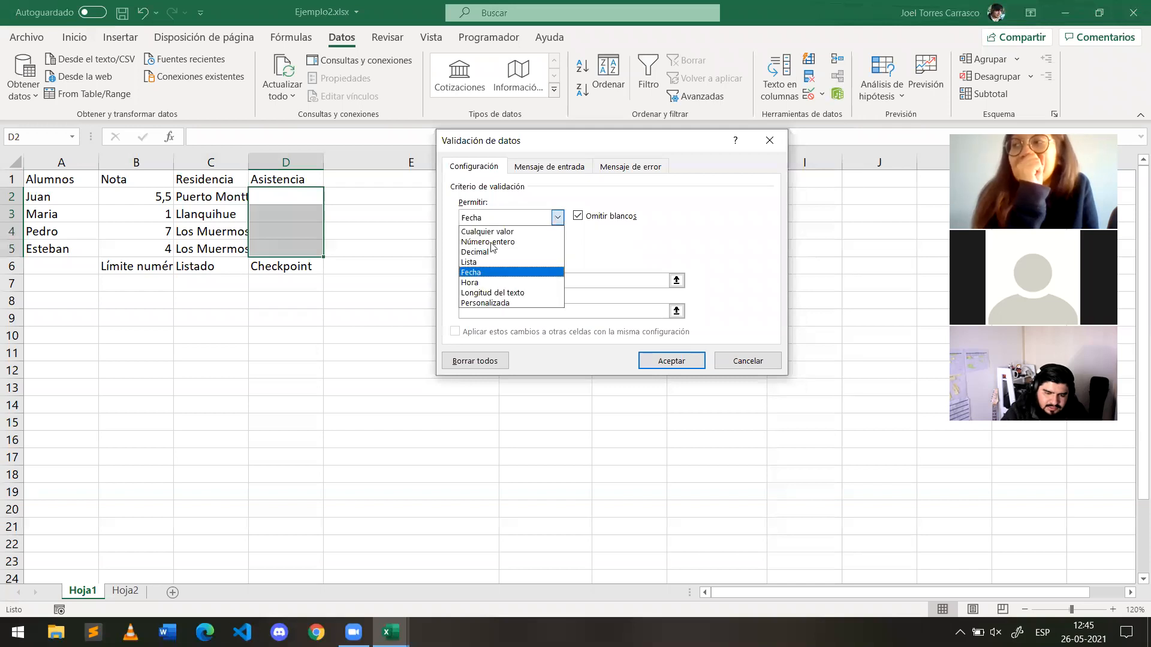
click(488, 292)
click(510, 218)
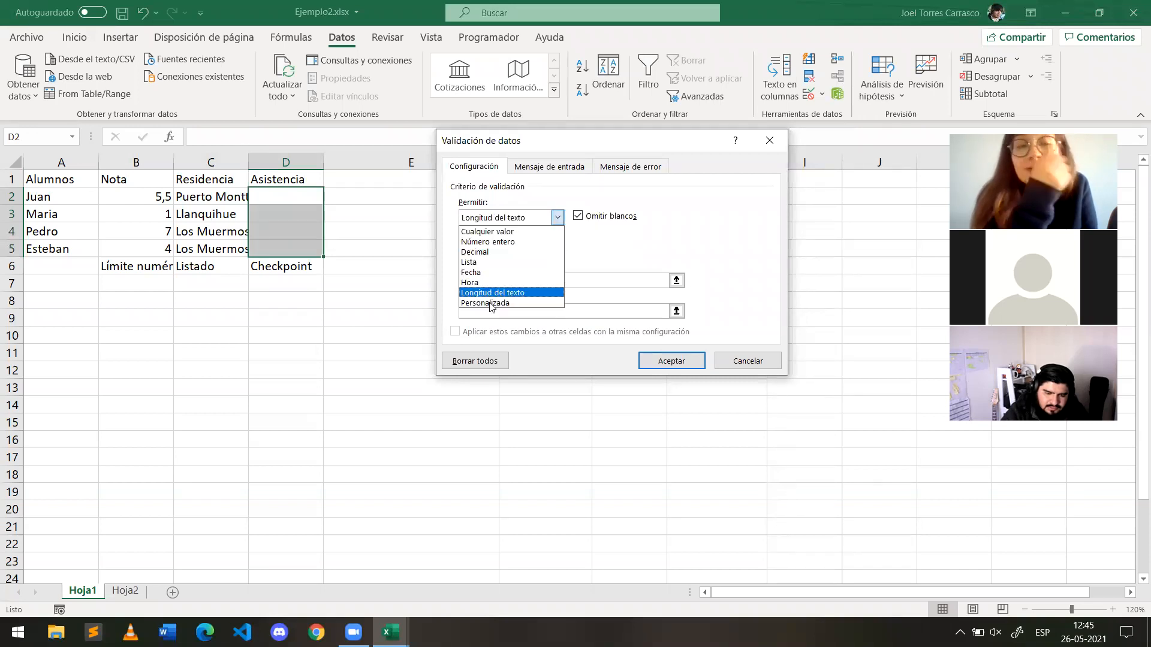
click(489, 303)
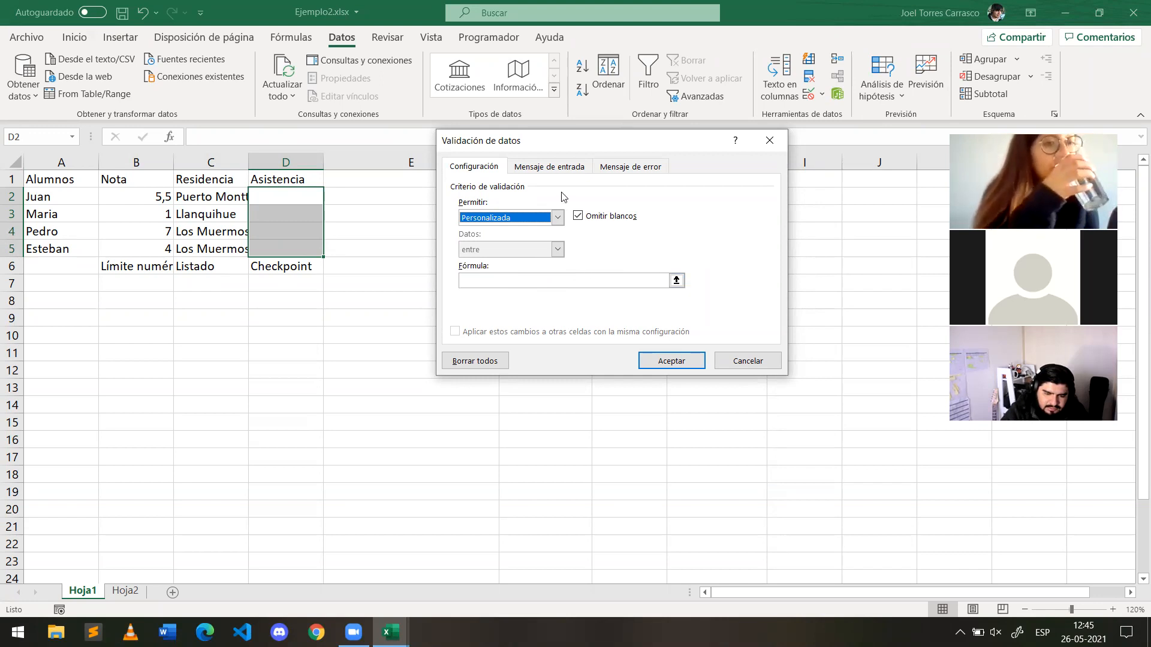
click(558, 168)
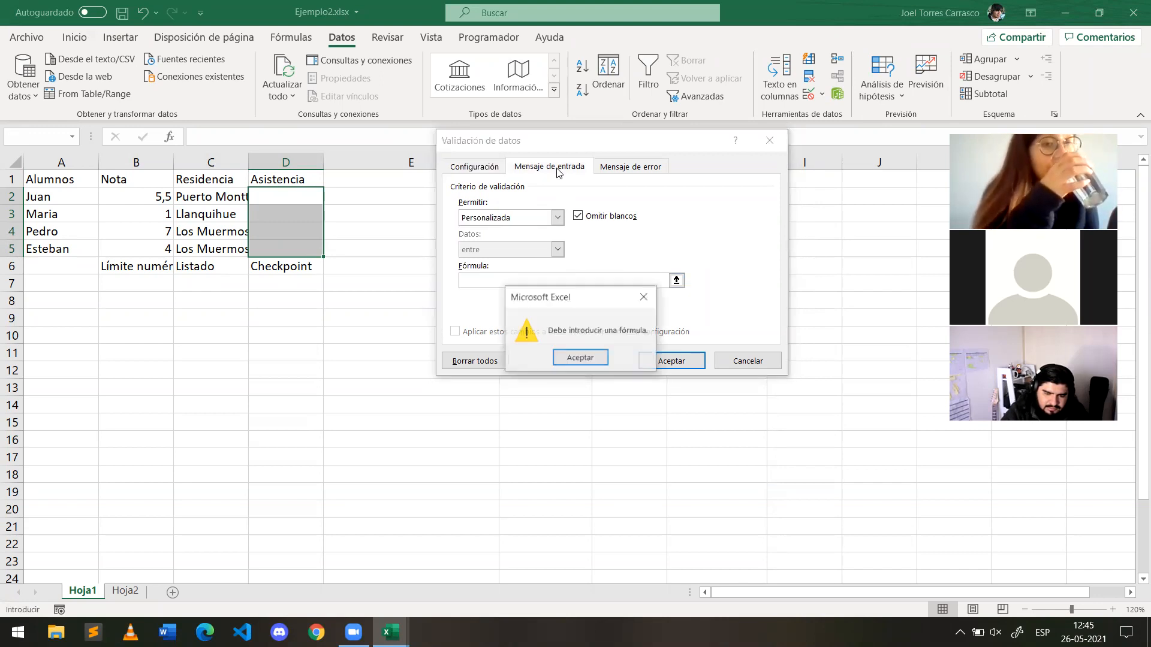
click(593, 356)
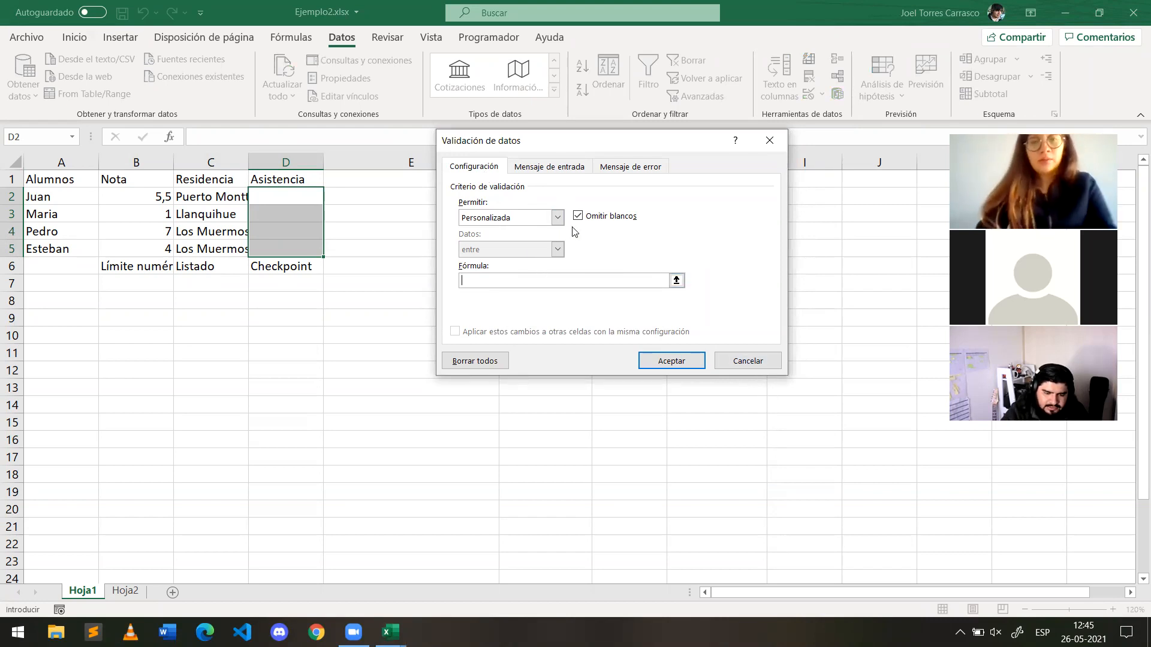
Step: Allow only dates (Fecha) with "mayor que" and initial date =Hoy() in D2:D5, and apply the validation rule
click(557, 217)
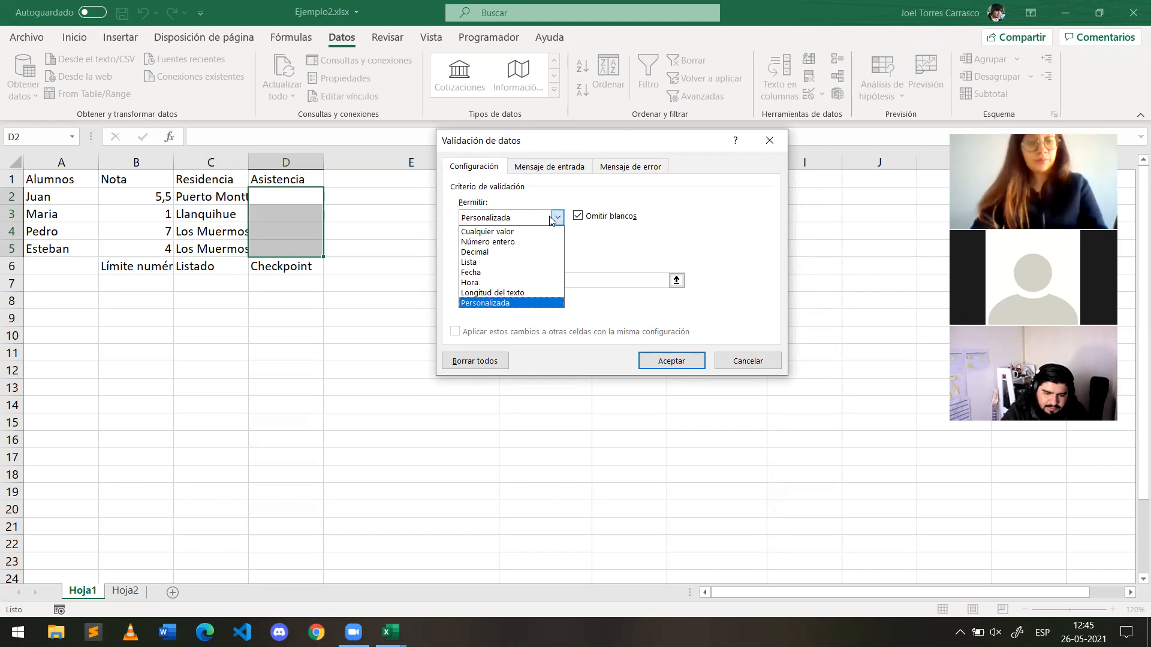
click(473, 273)
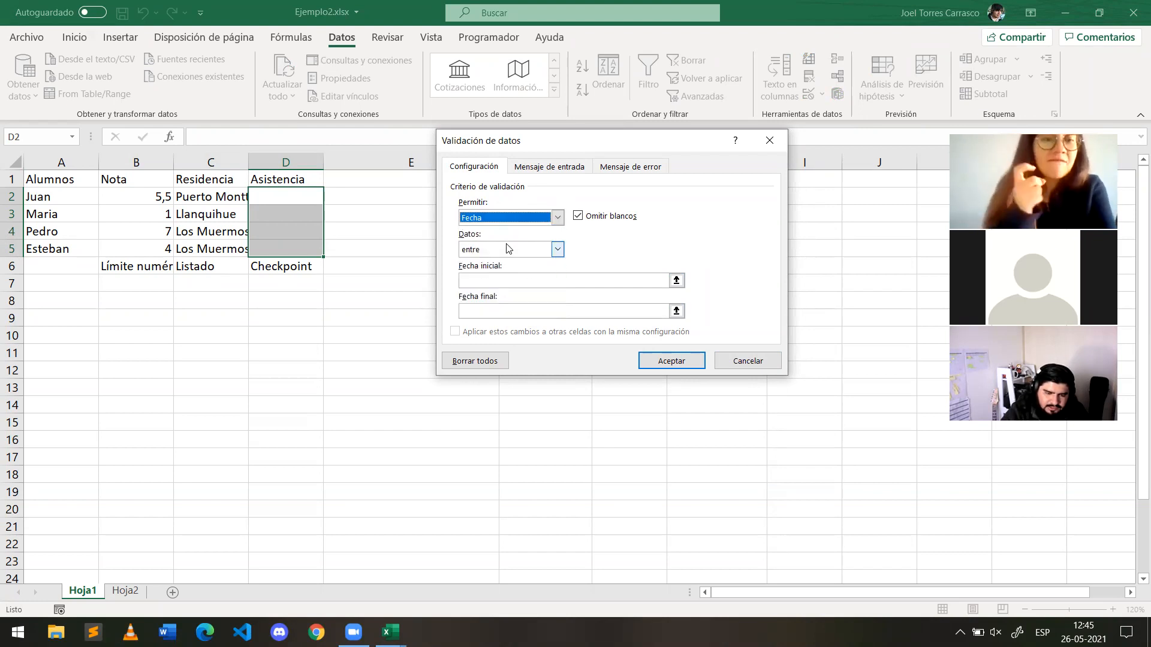
click(557, 249)
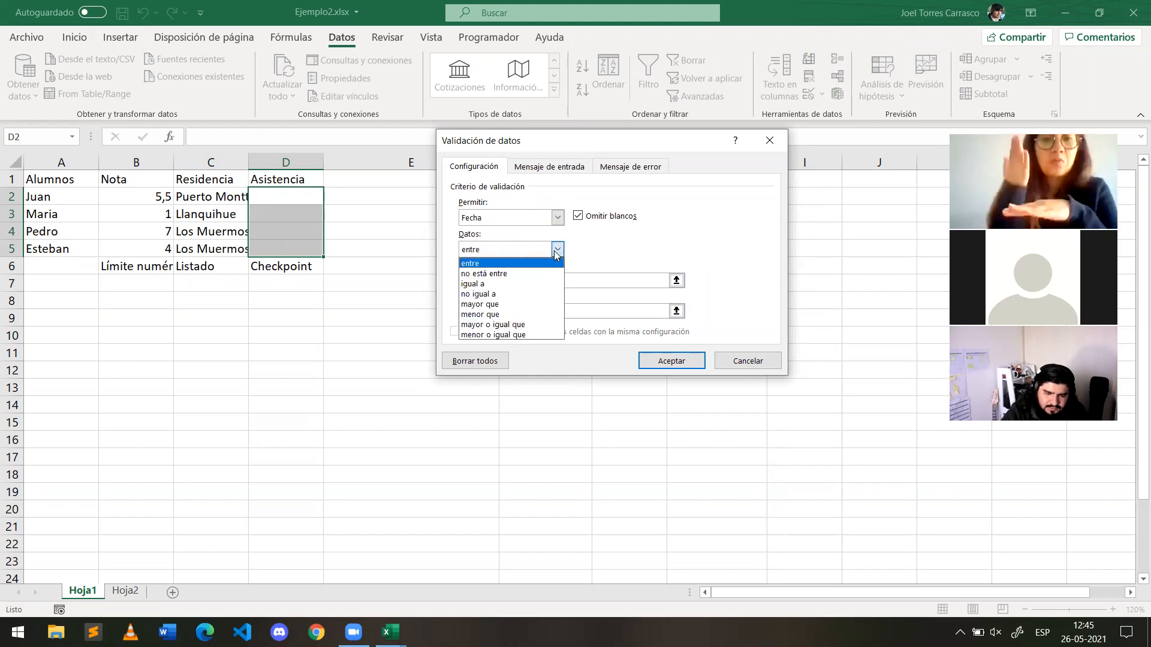
click(501, 306)
click(524, 280)
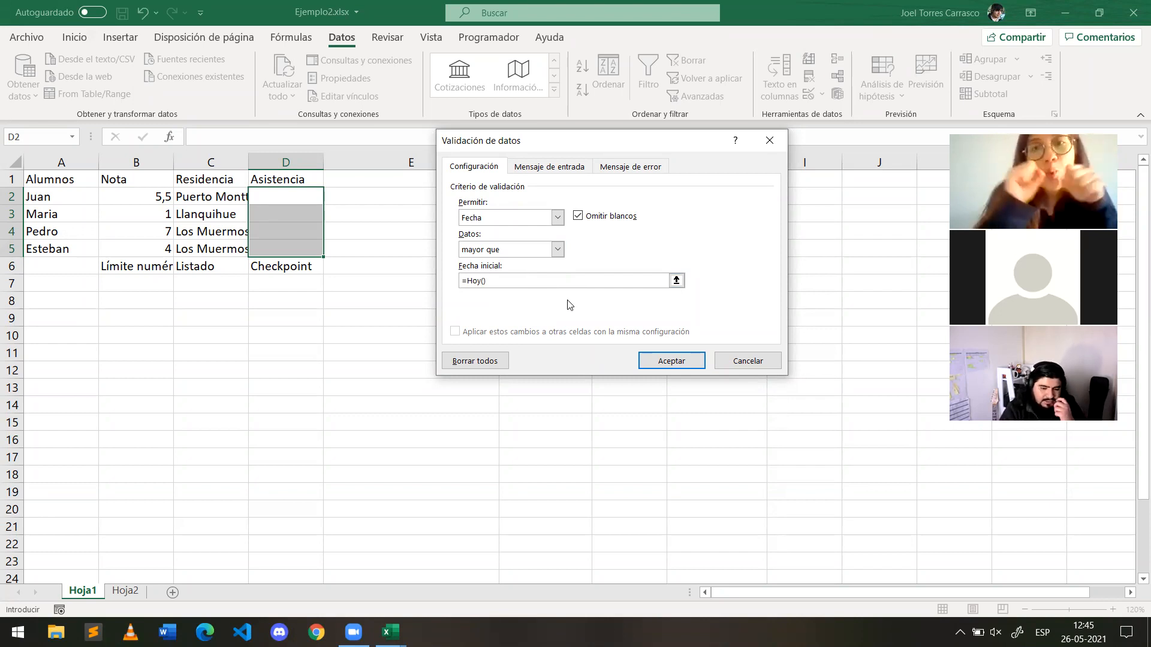
click(685, 362)
Step: Delete the "Checkpoint" label from D6
click(275, 267)
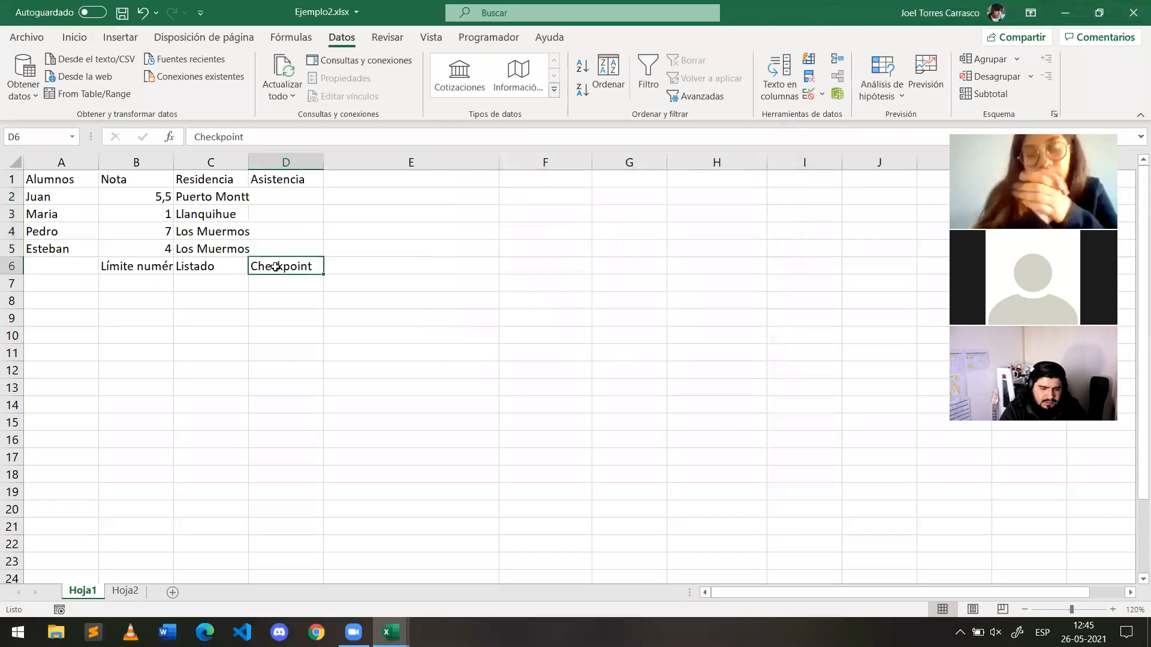
key(Delete)
Step: Try to enter the date 25/05/2021 in Asistencia cell D2, retry it, and clear the entry
key(Up)
key(Up)
key(Up)
key(Up)
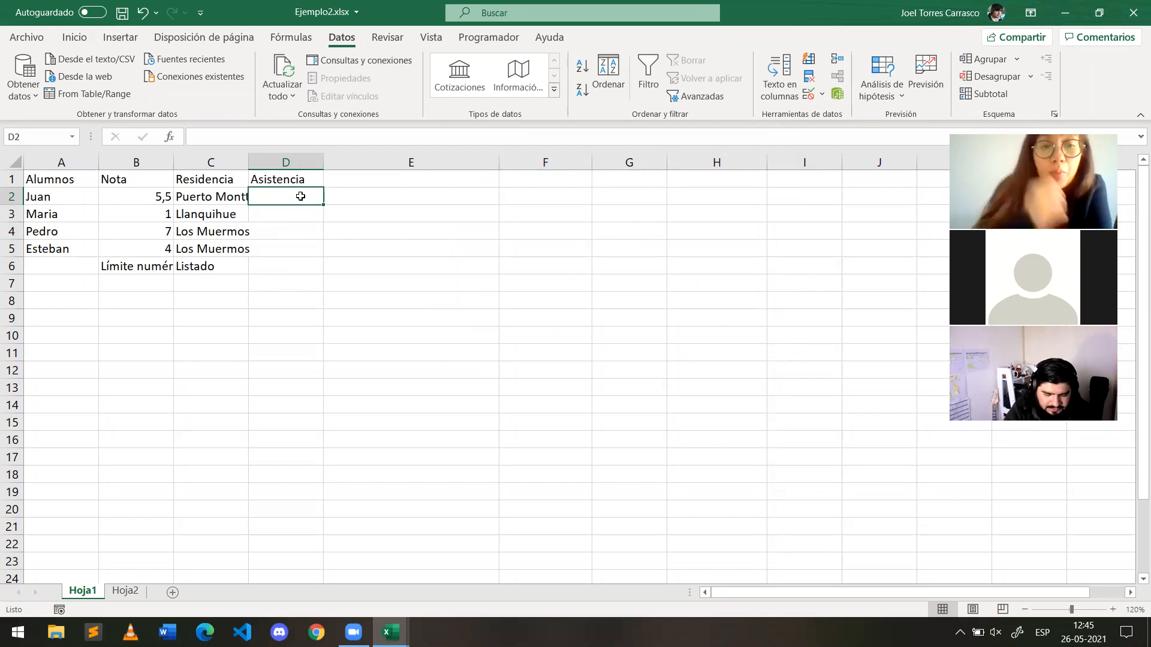
text(25)
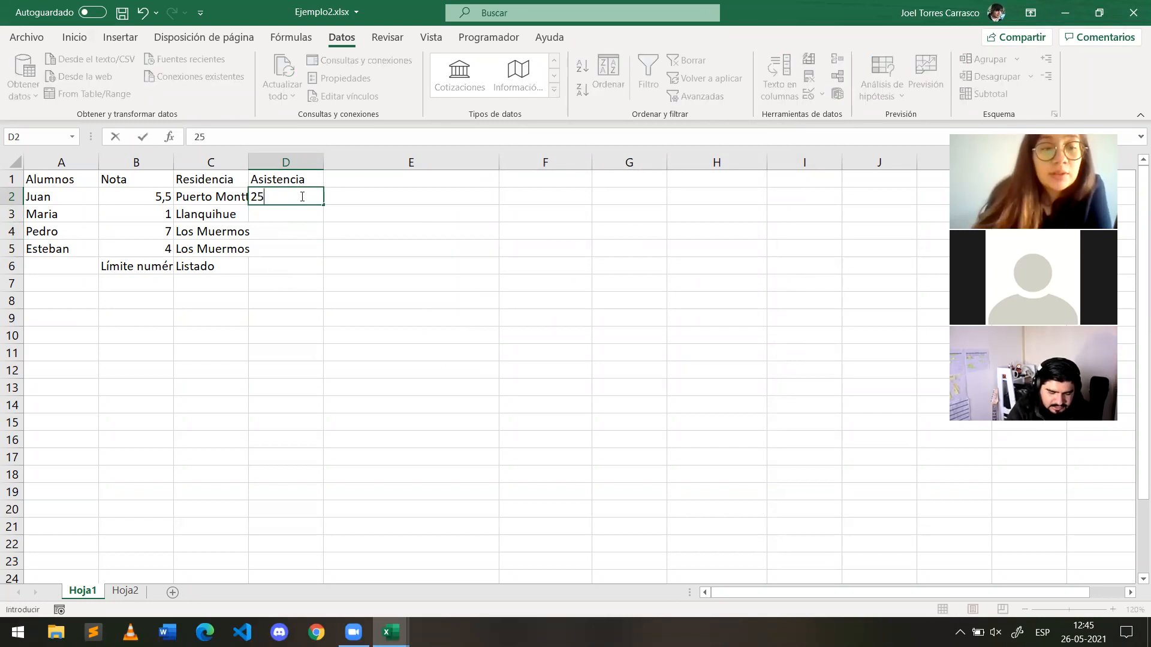
text(/05/2021)
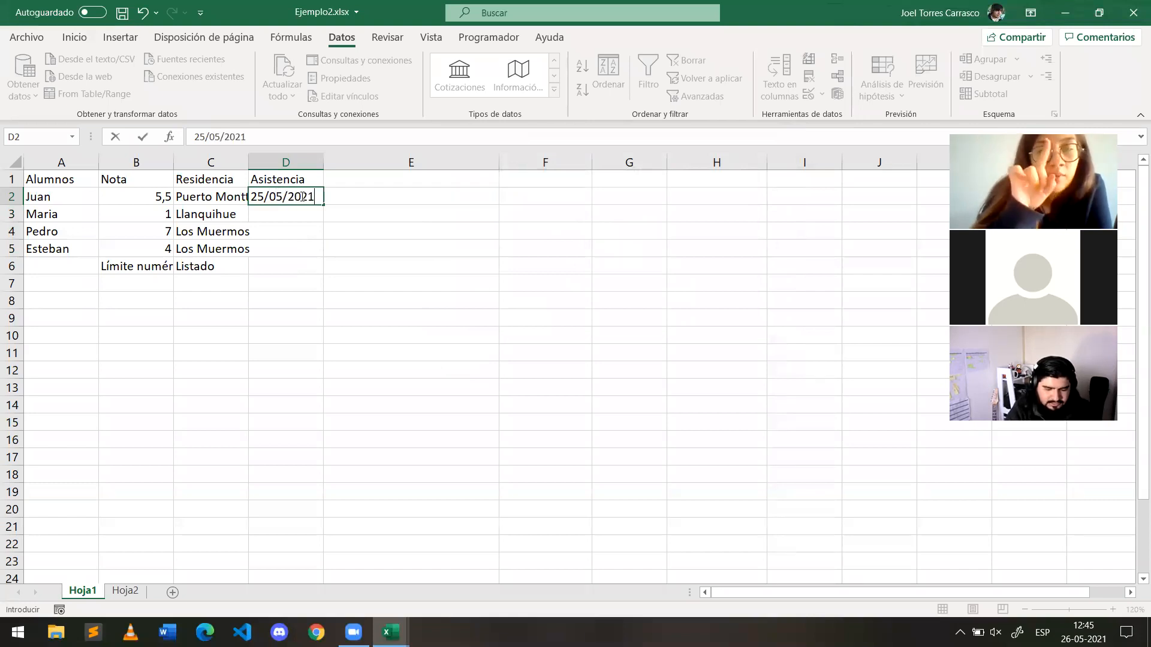
key(Return)
key(Return)
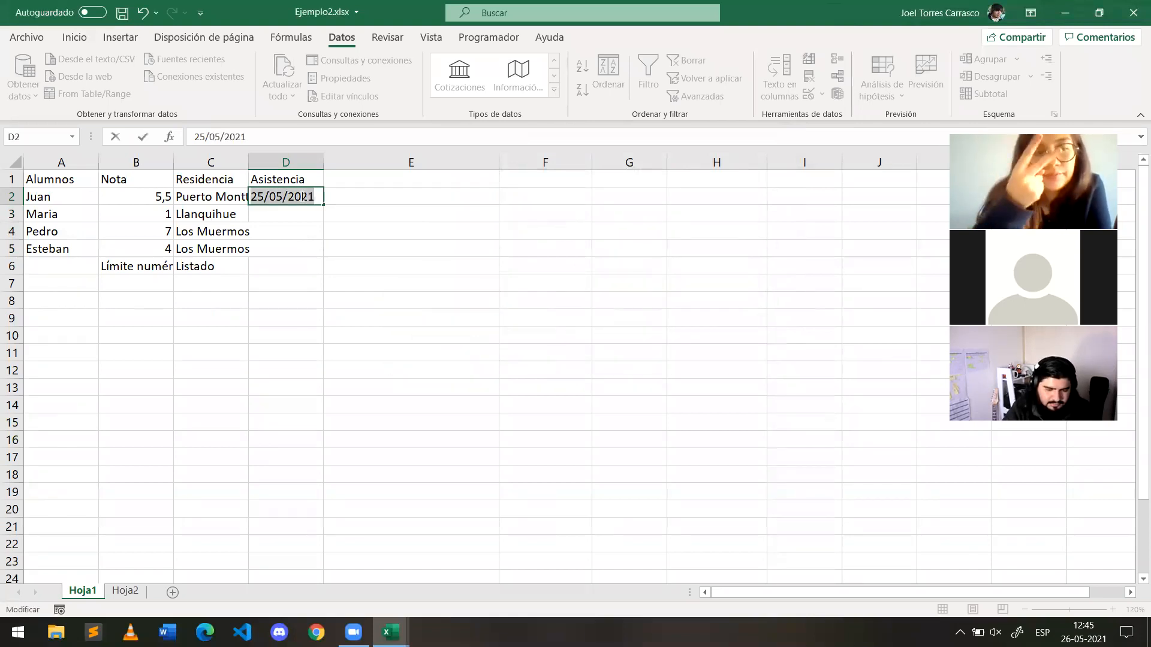
key(Return)
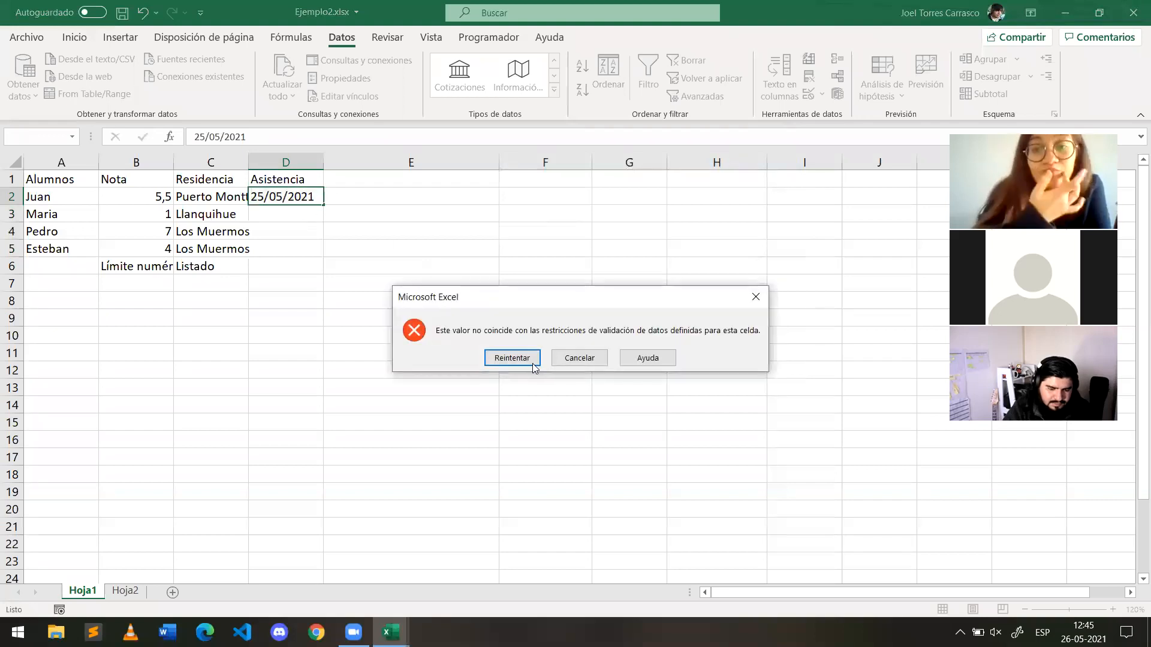
click(514, 358)
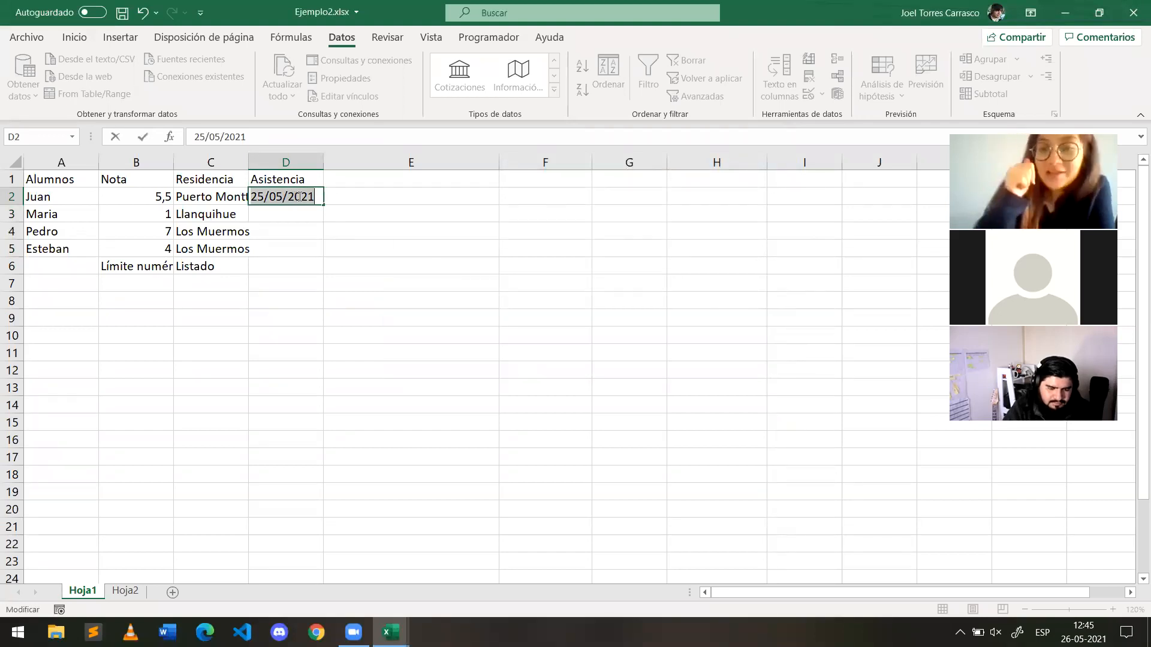
key(Return)
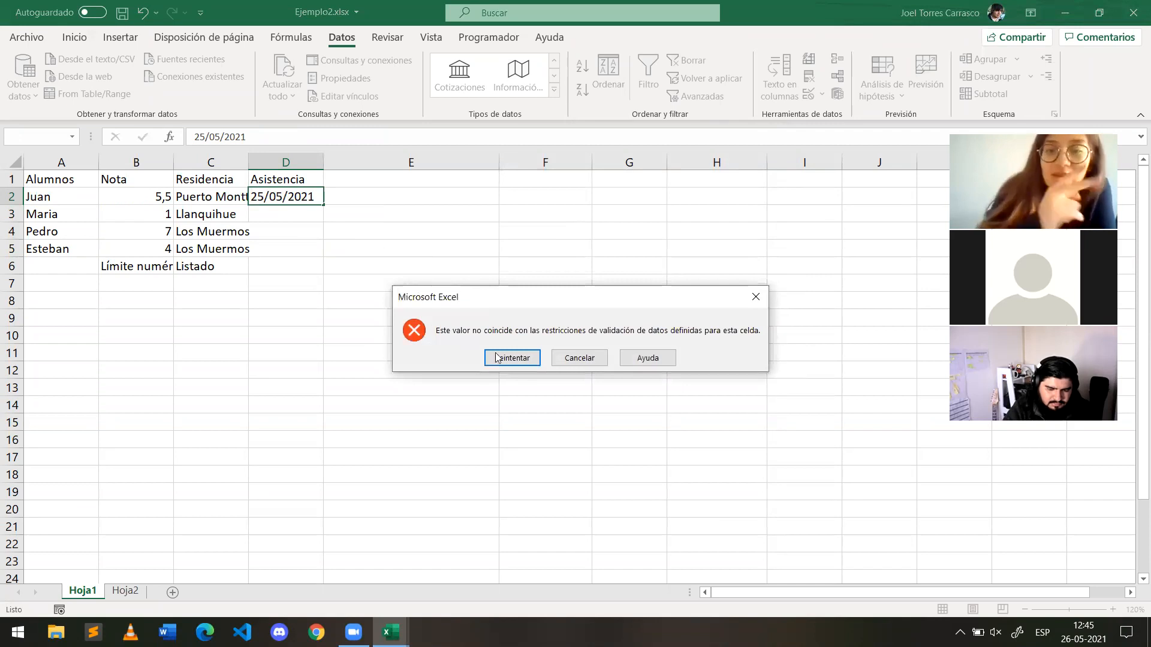
click(497, 358)
key(Return)
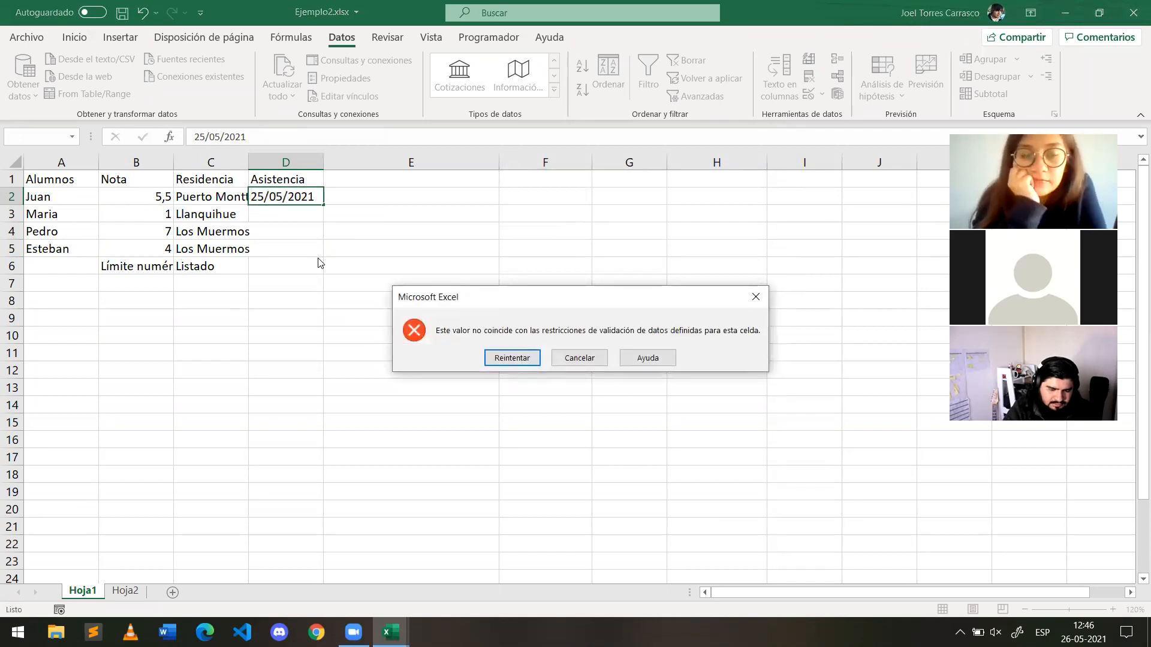
key(Return)
key(BackSpace)
Step: Change the date validation of D2:D5 to "menor que" with =HOY() as the final date and apply it
click(317, 259)
drag(311, 248, 303, 196)
click(808, 94)
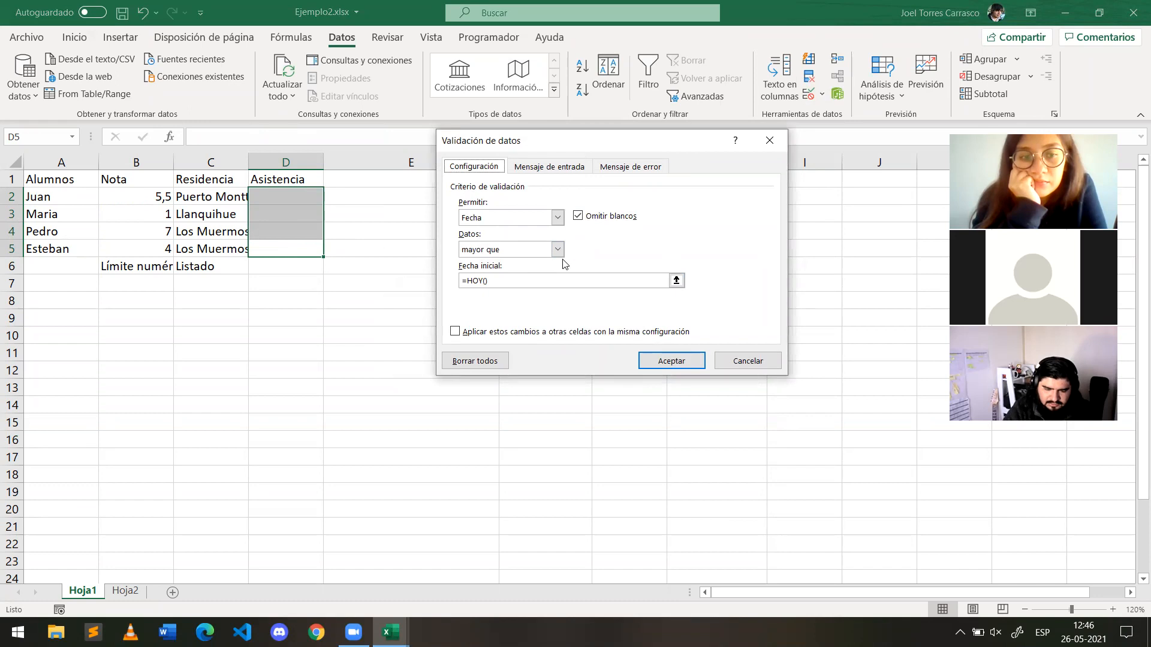
click(557, 249)
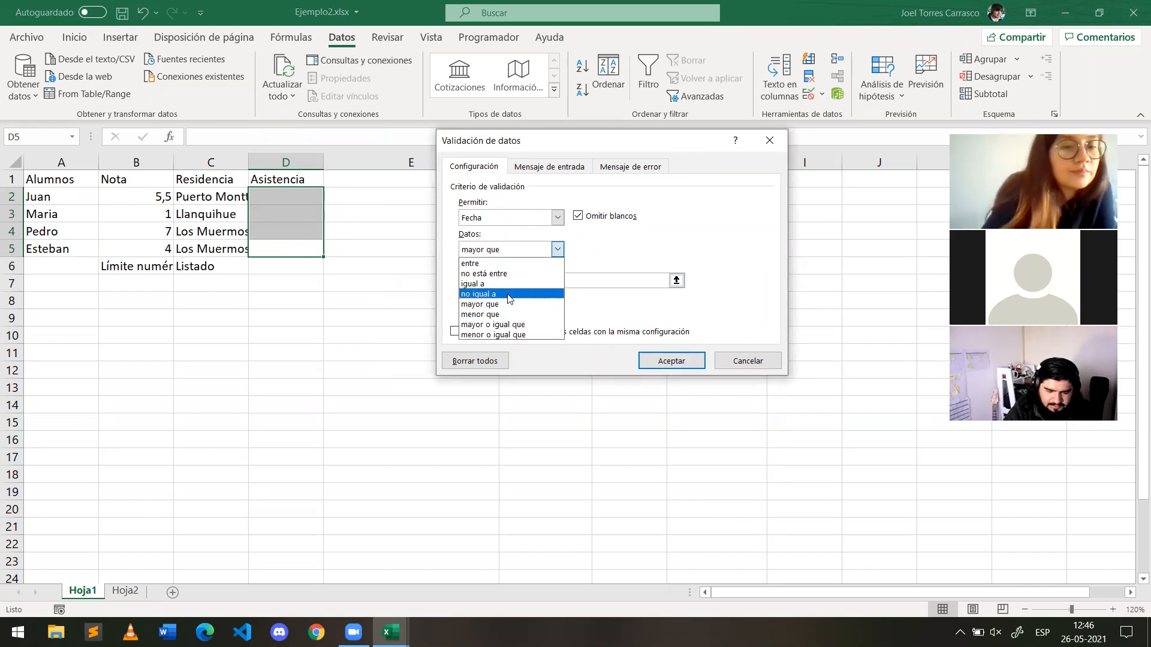
click(504, 314)
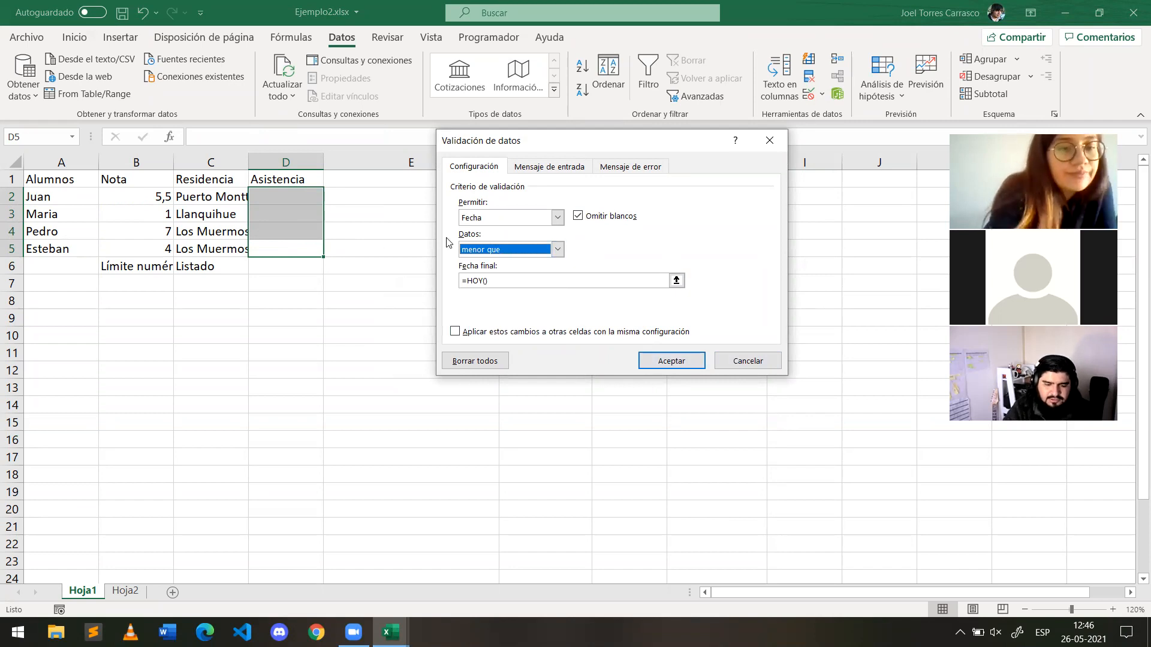
click(671, 366)
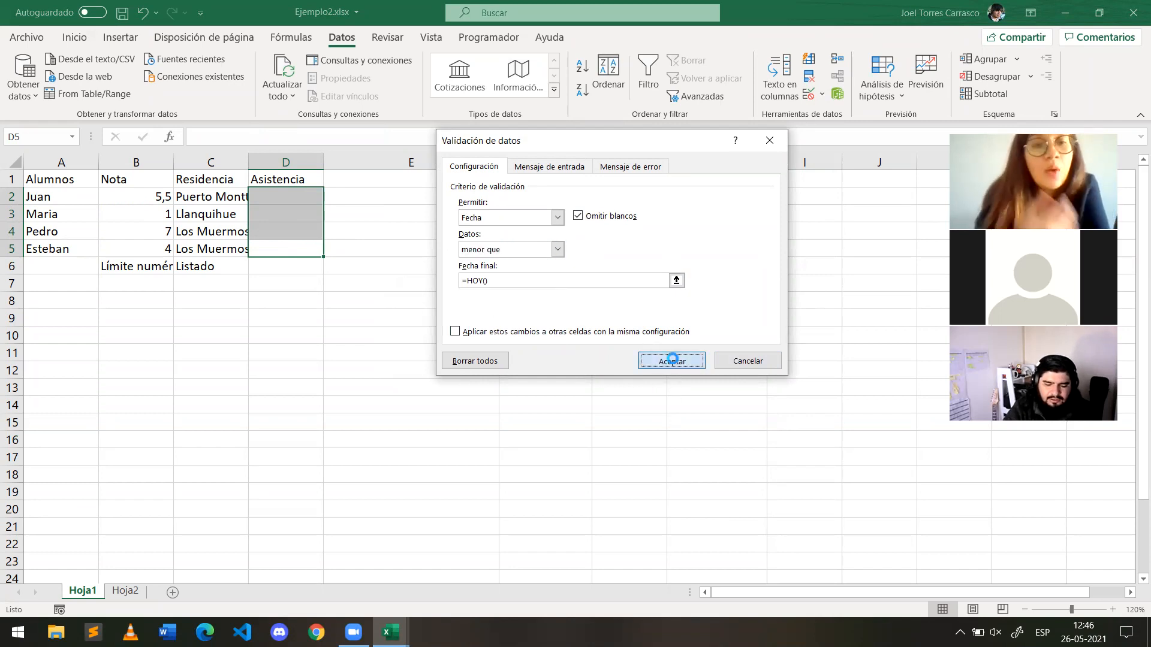
Step: Give the validation of D2:D5 an input message titled "Recomendación" with the text "Fechas no mayores al día de hoy"
click(268, 198)
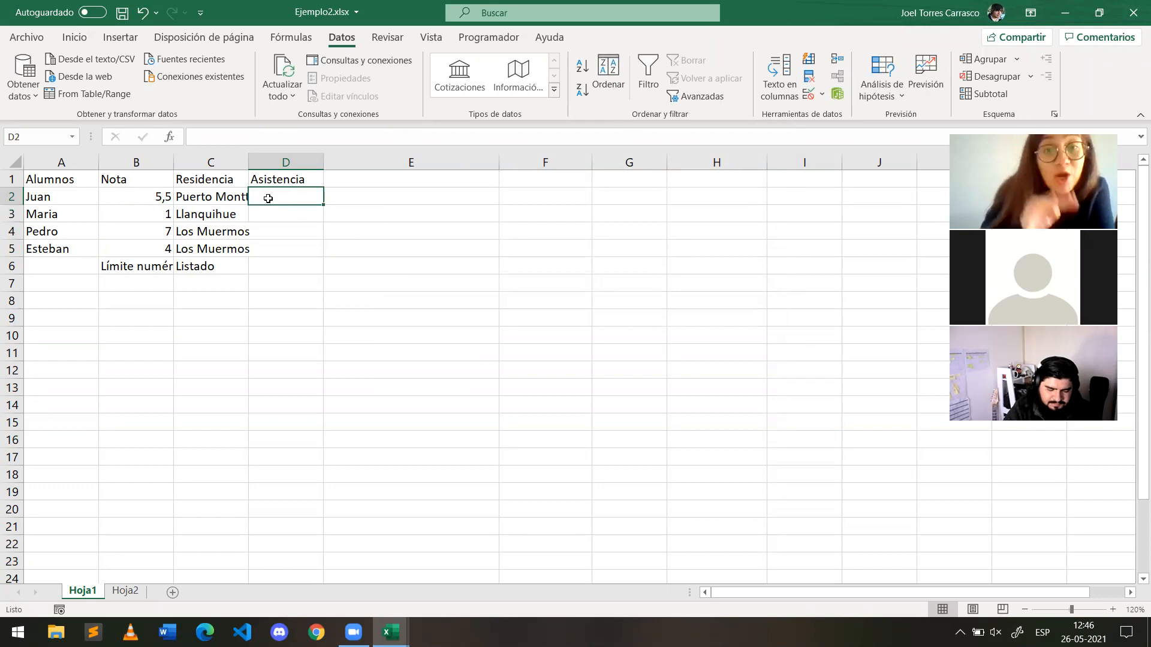
shift+click(270, 249)
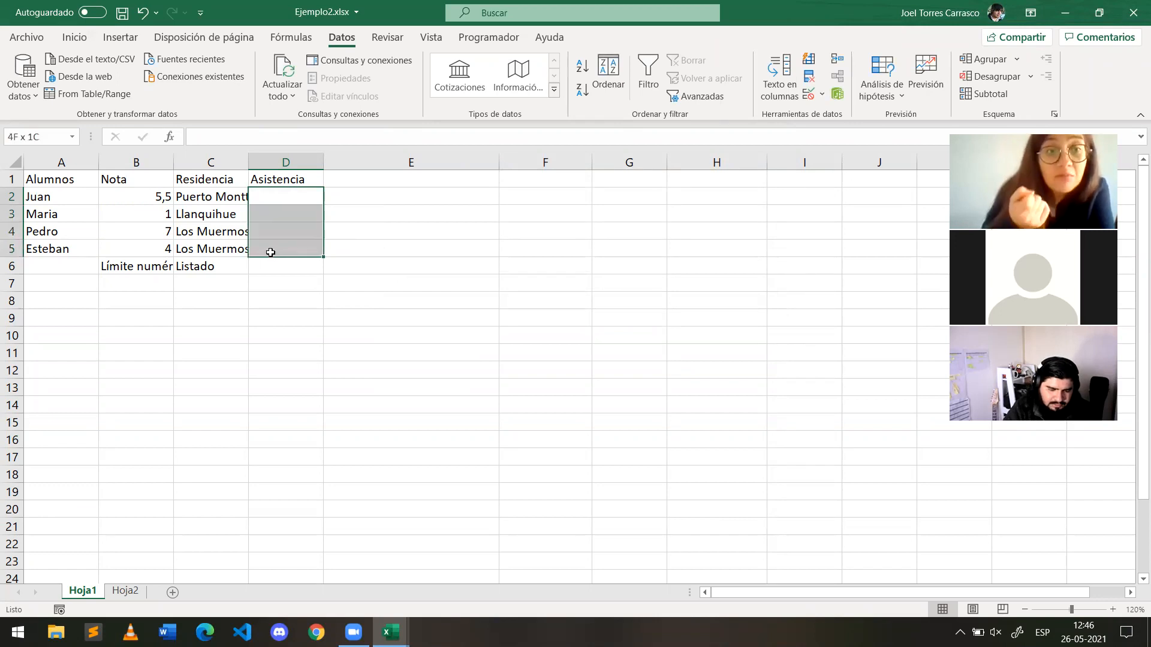
click(806, 94)
click(574, 168)
click(534, 240)
text(Recomendación)
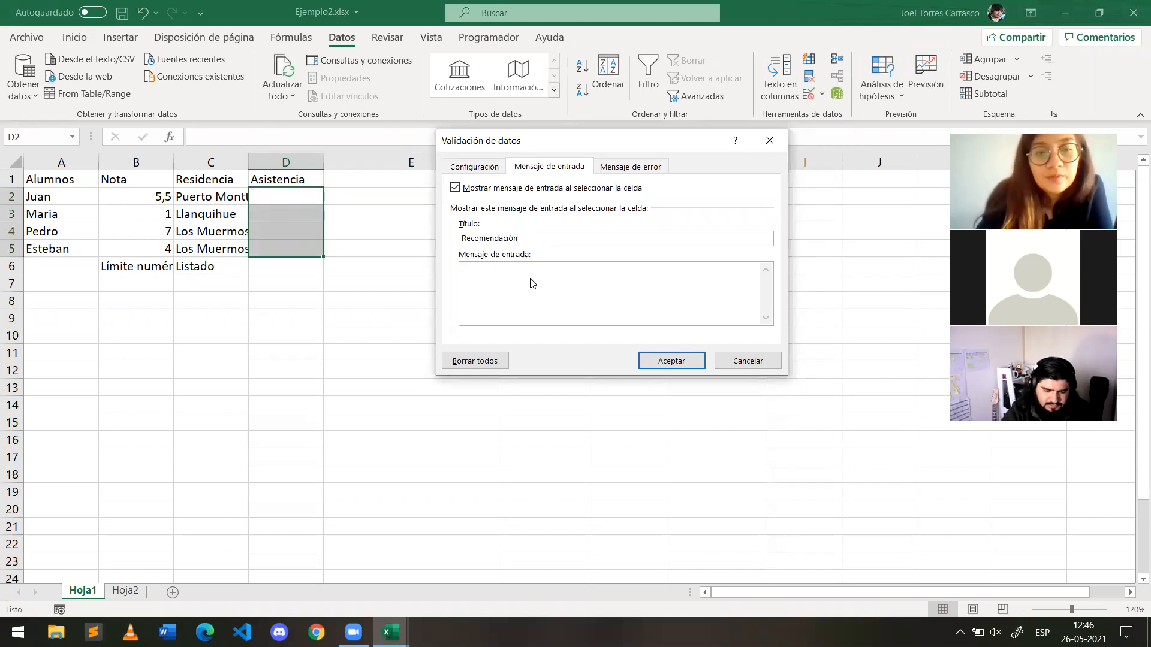
key(BackSpace)
text(chas p)
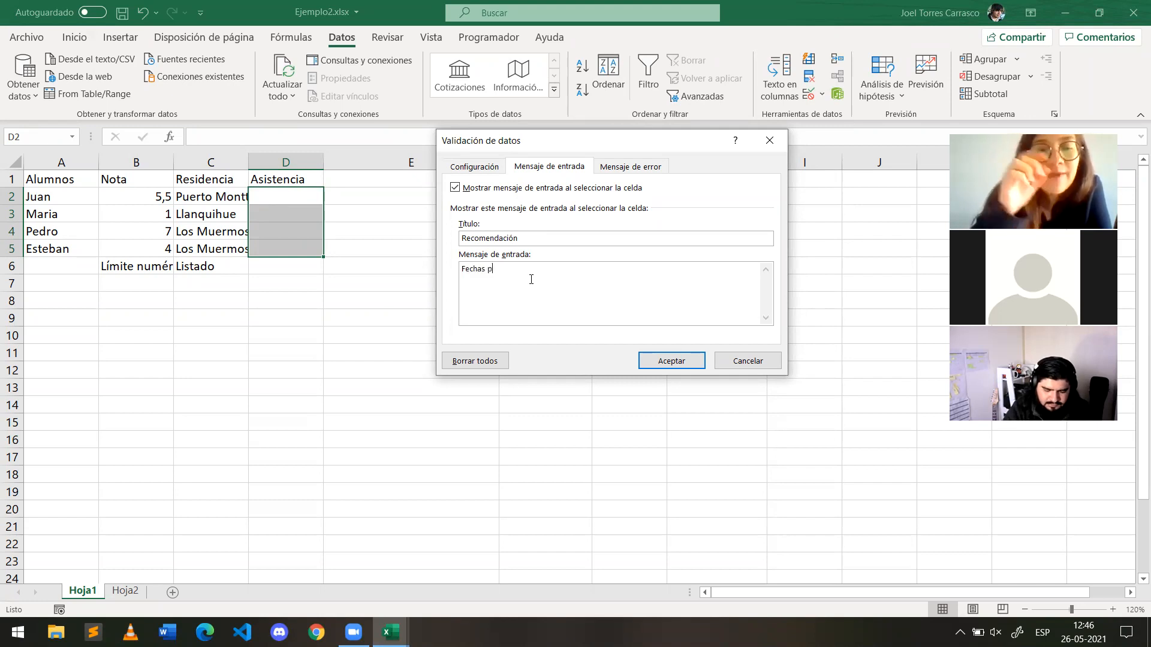
key(BackSpace)
text(no mayores)
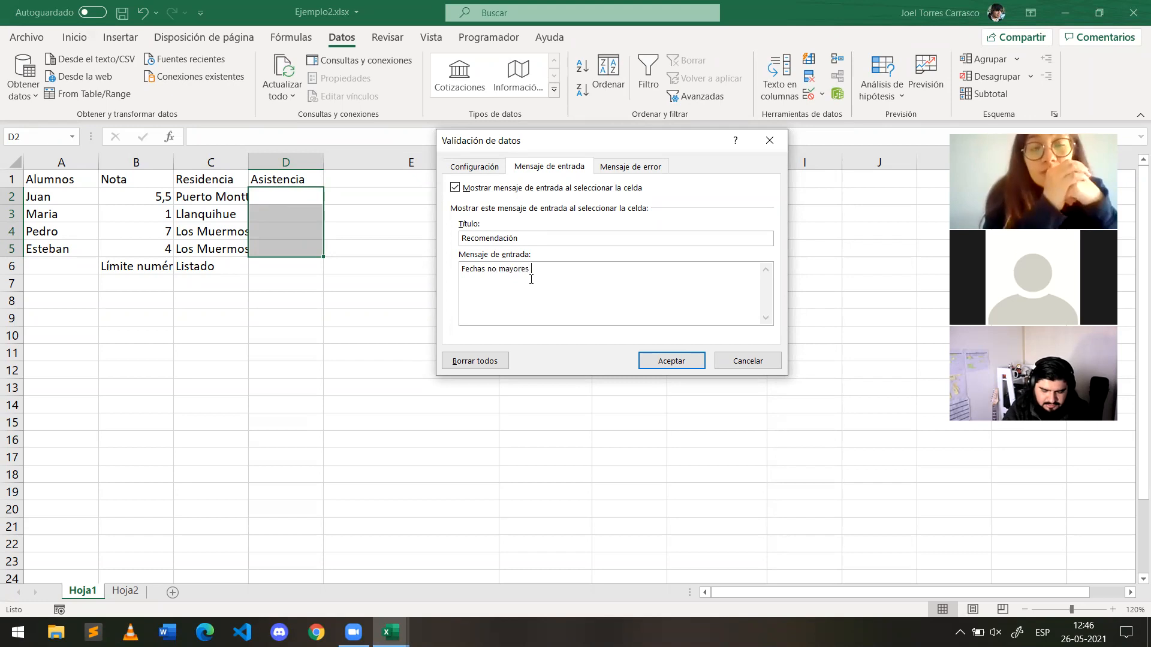
text( al día de h)
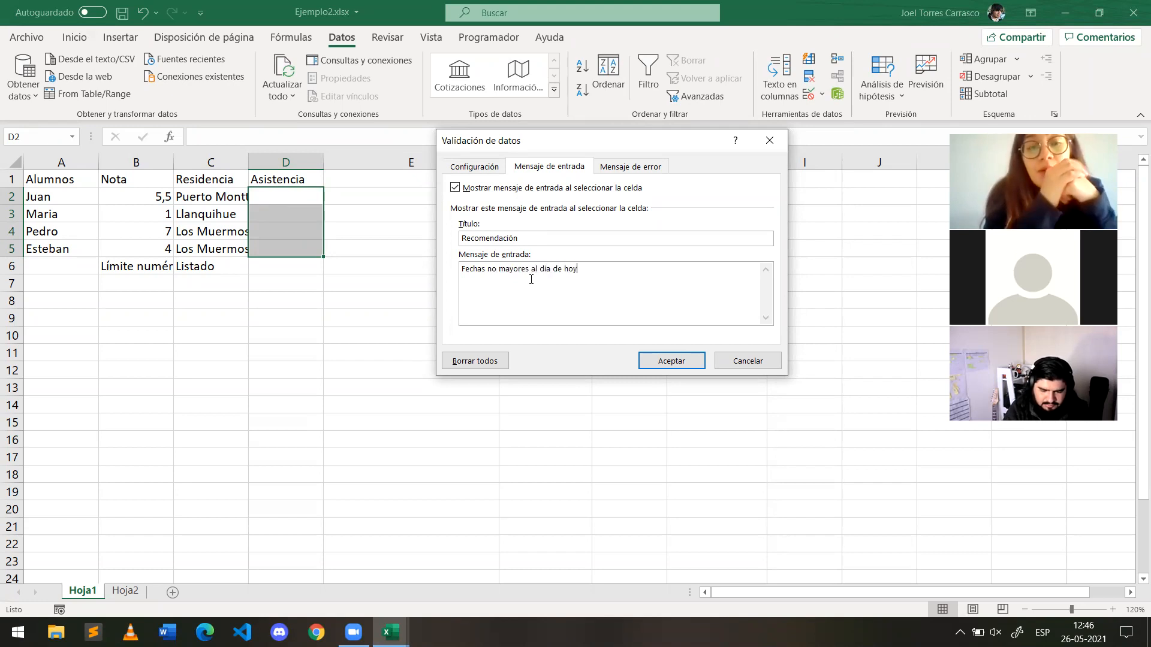
text(oy)
Step: Add an error message titled "Error" with the text "Fecha ilegal" and apply the validation settings
click(637, 166)
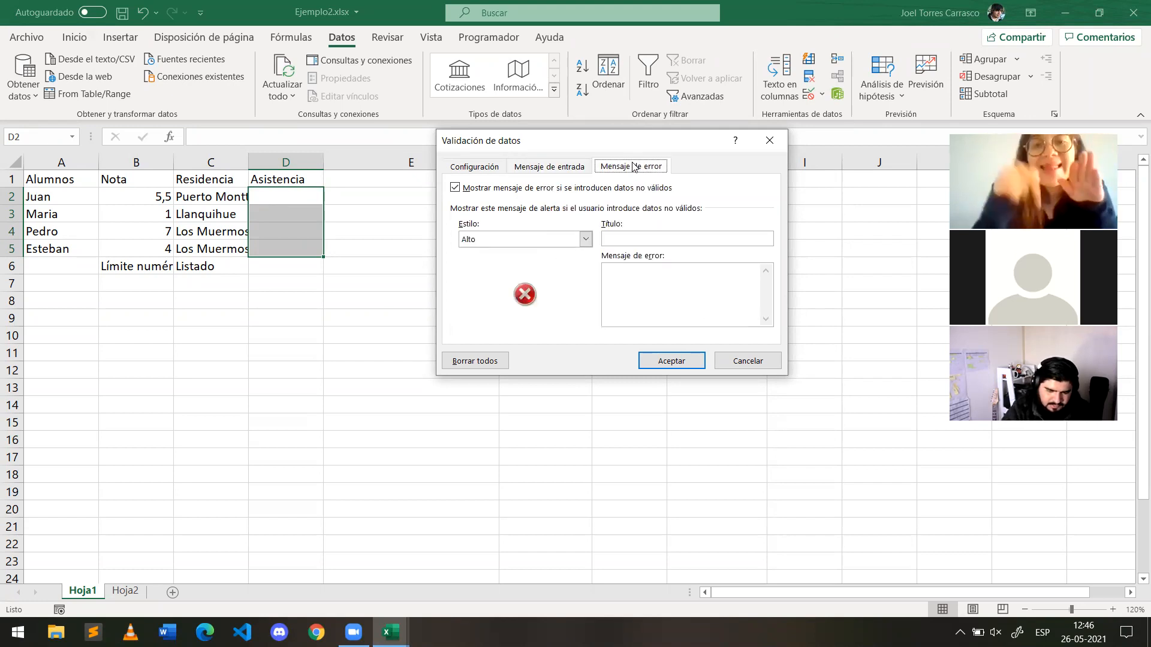
click(654, 240)
text(Error)
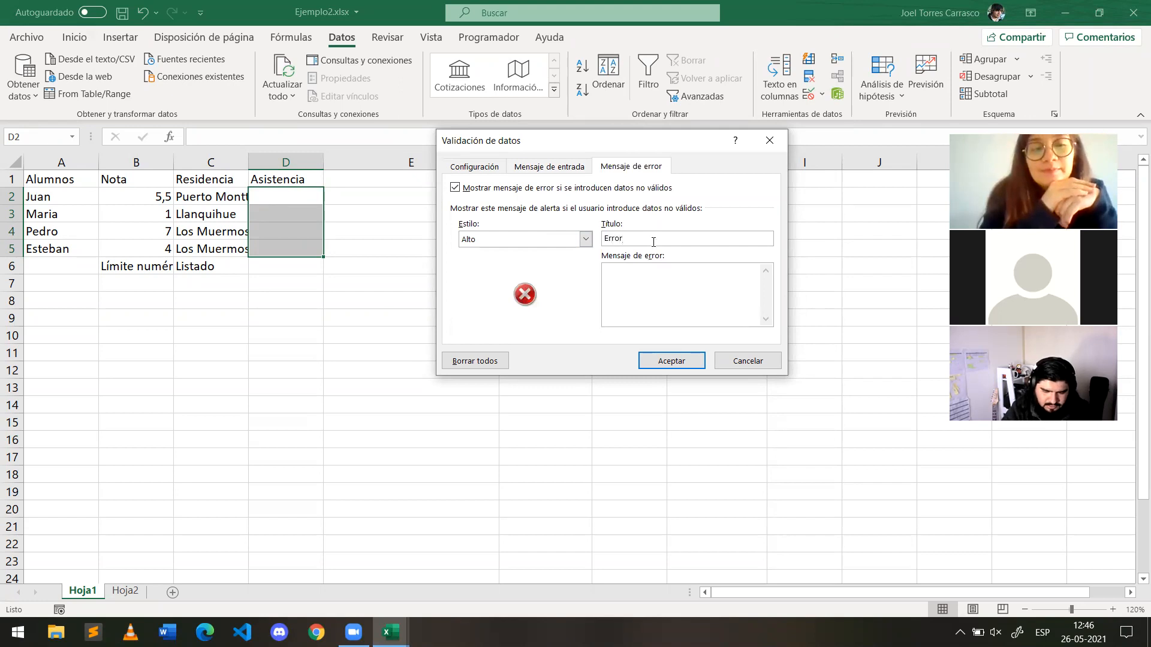
text(No)
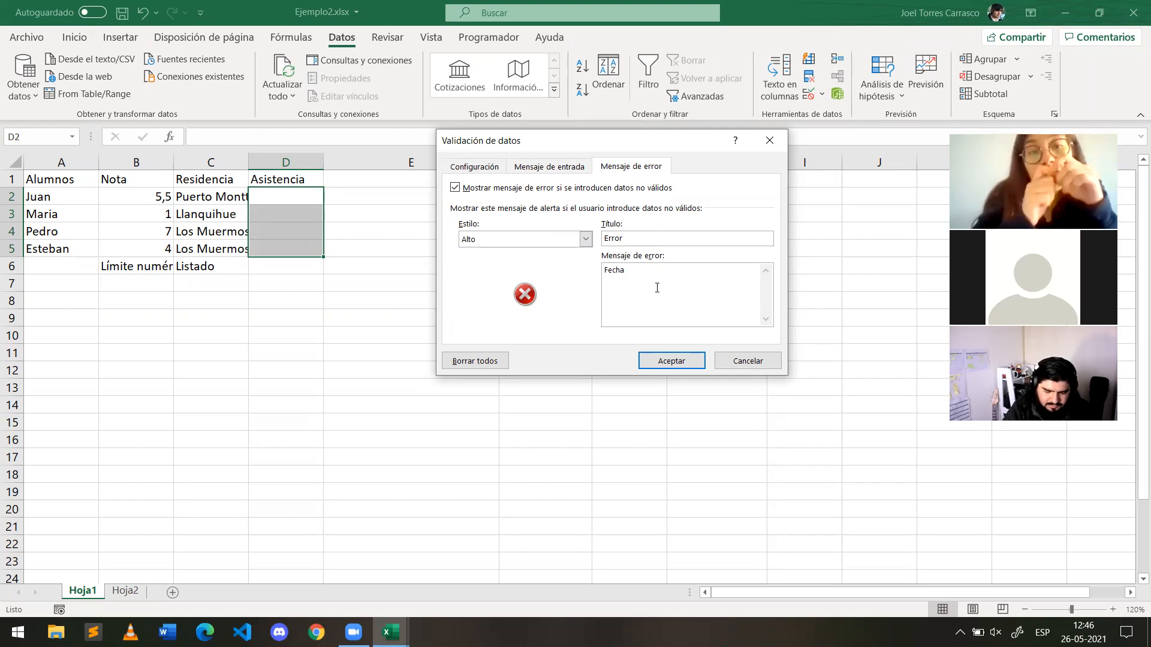
text(egal)
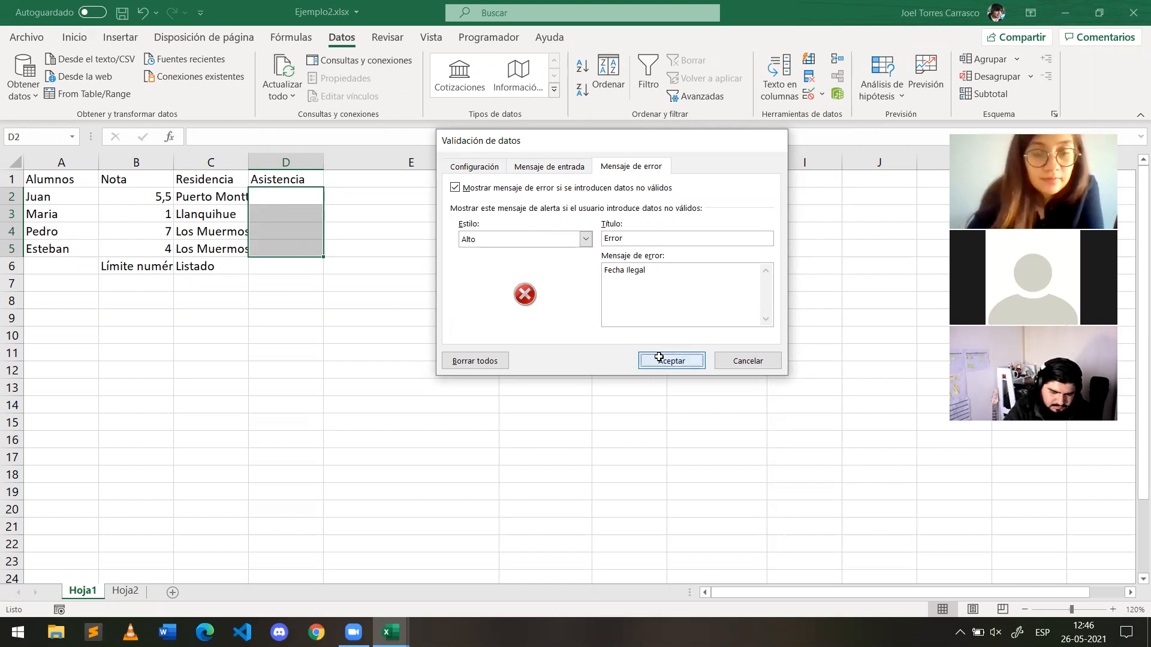
click(659, 359)
Step: Enter the date 25/05/2021 in Asistencia cell D2
click(276, 206)
click(281, 196)
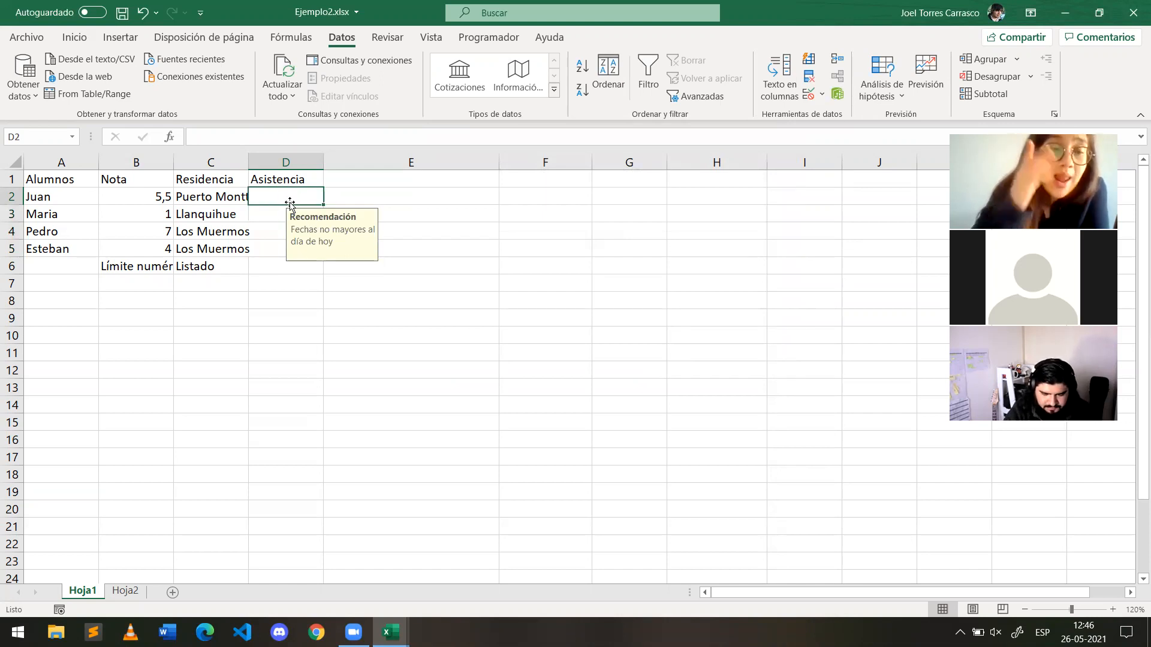
text(25)
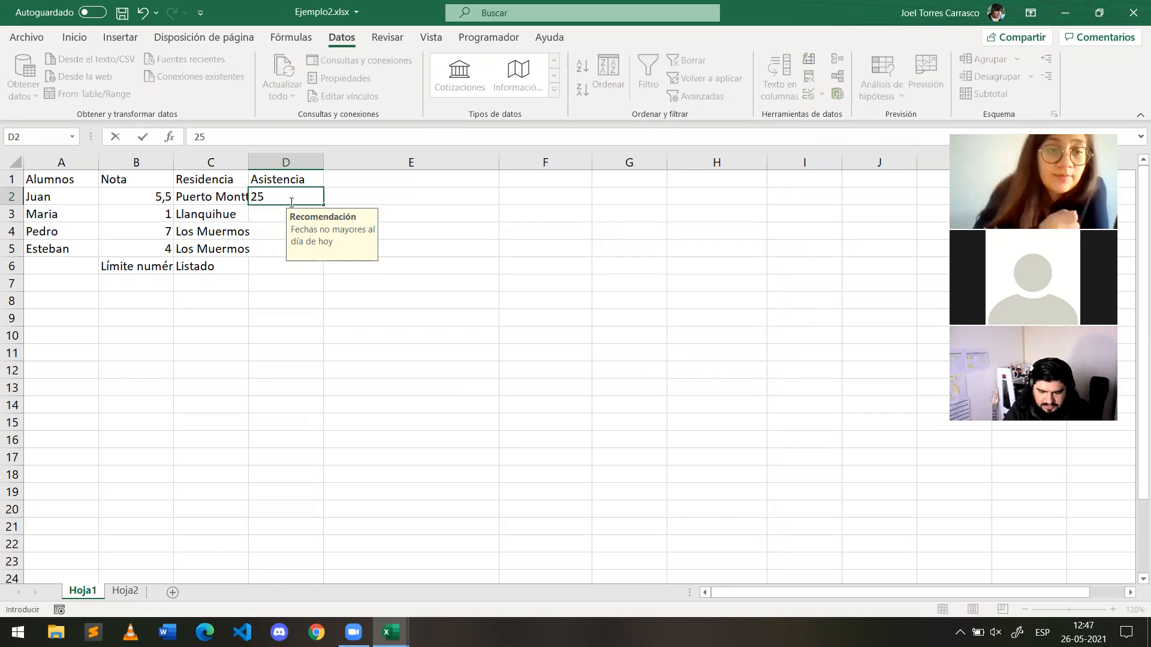
text(/0)
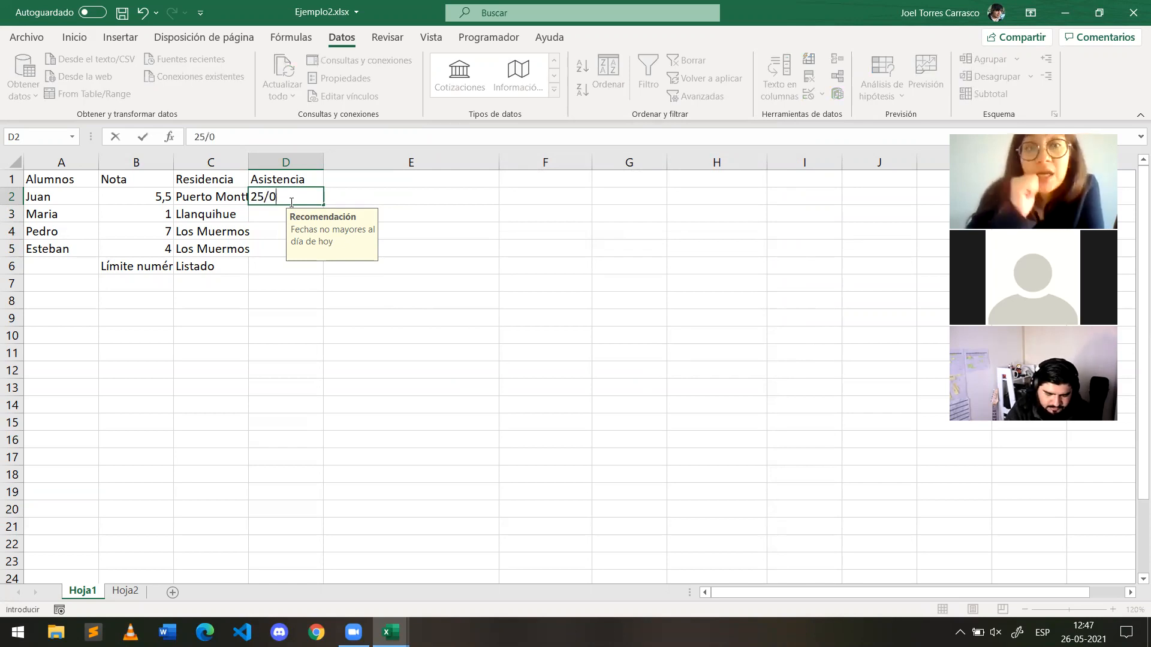
text(5/2021)
key(Return)
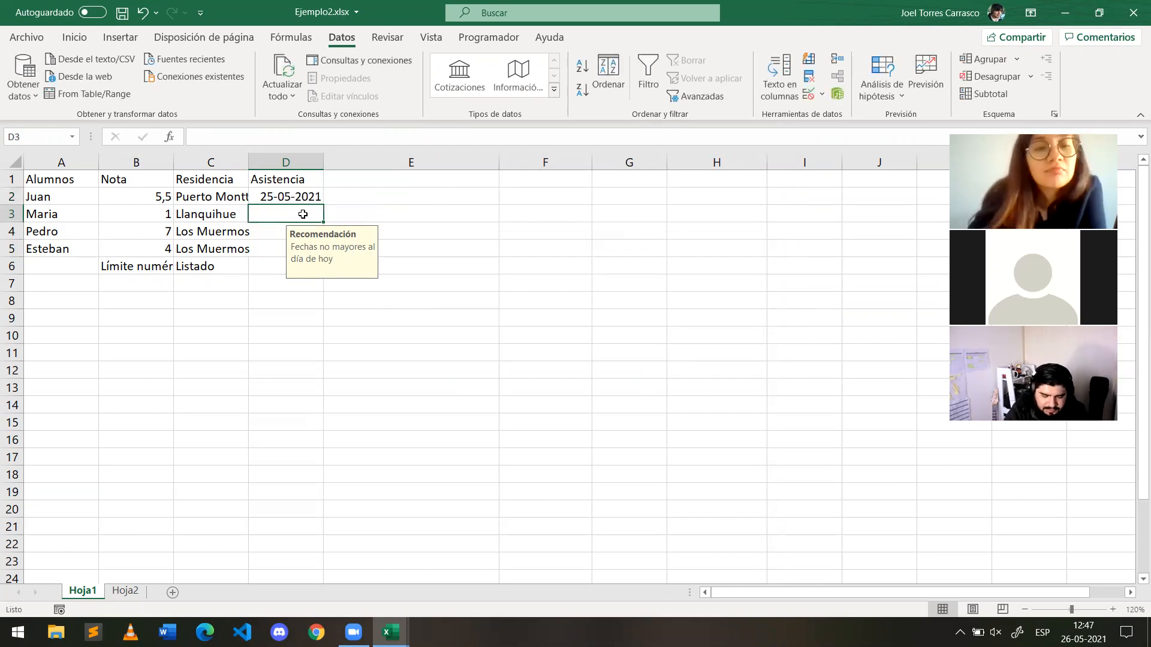
Step: Try to enter the date 27/05/2021 in Asistencia cell D3 and choose to retry the entry
text(27)
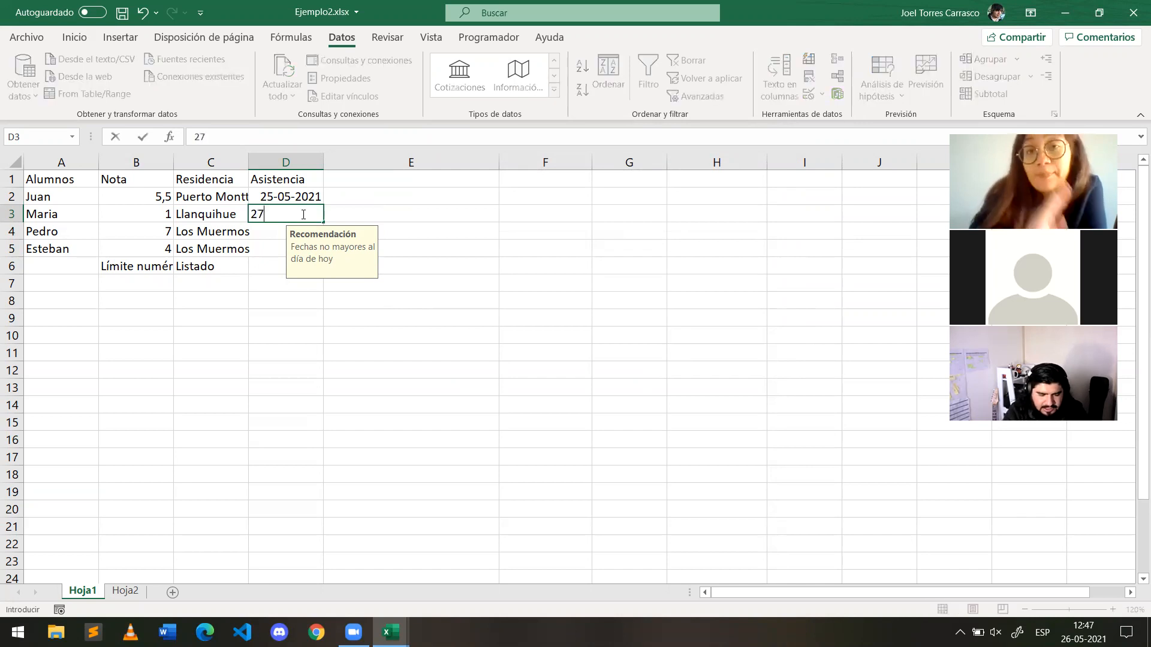
text(/05)
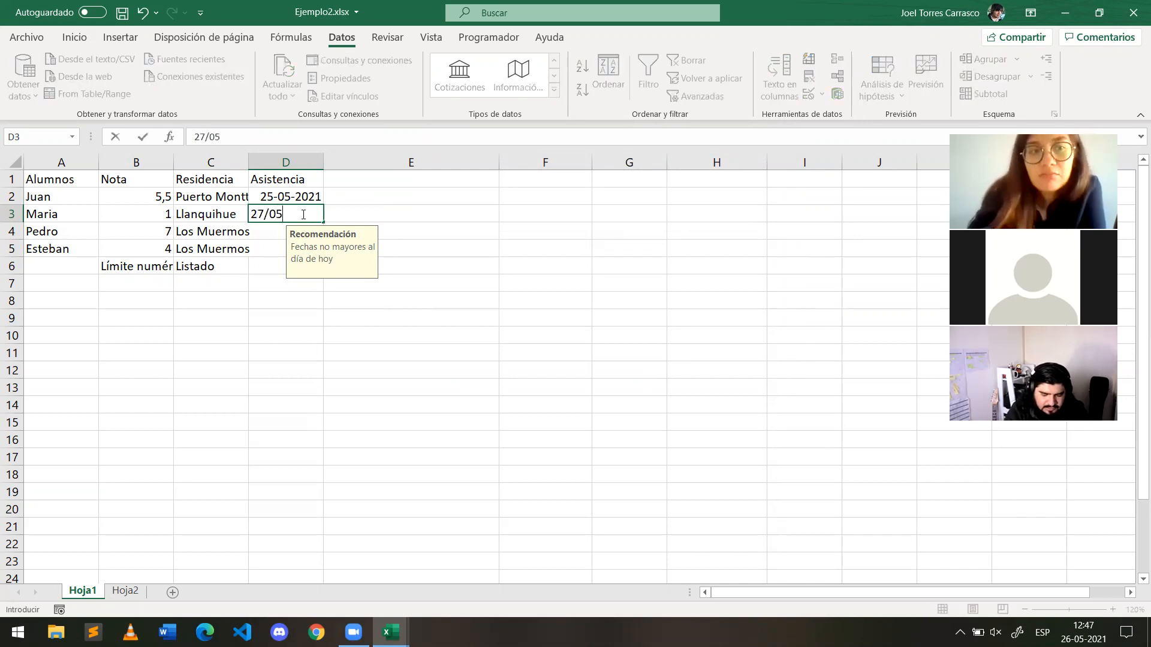
text(/2021)
key(Return)
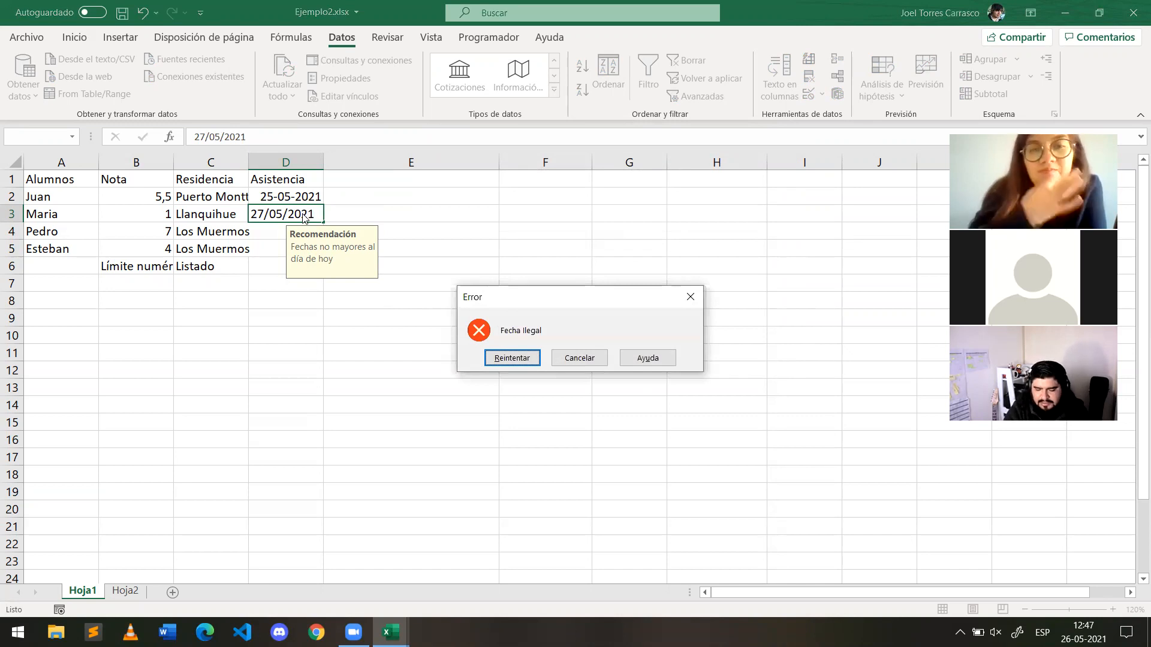
key(Return)
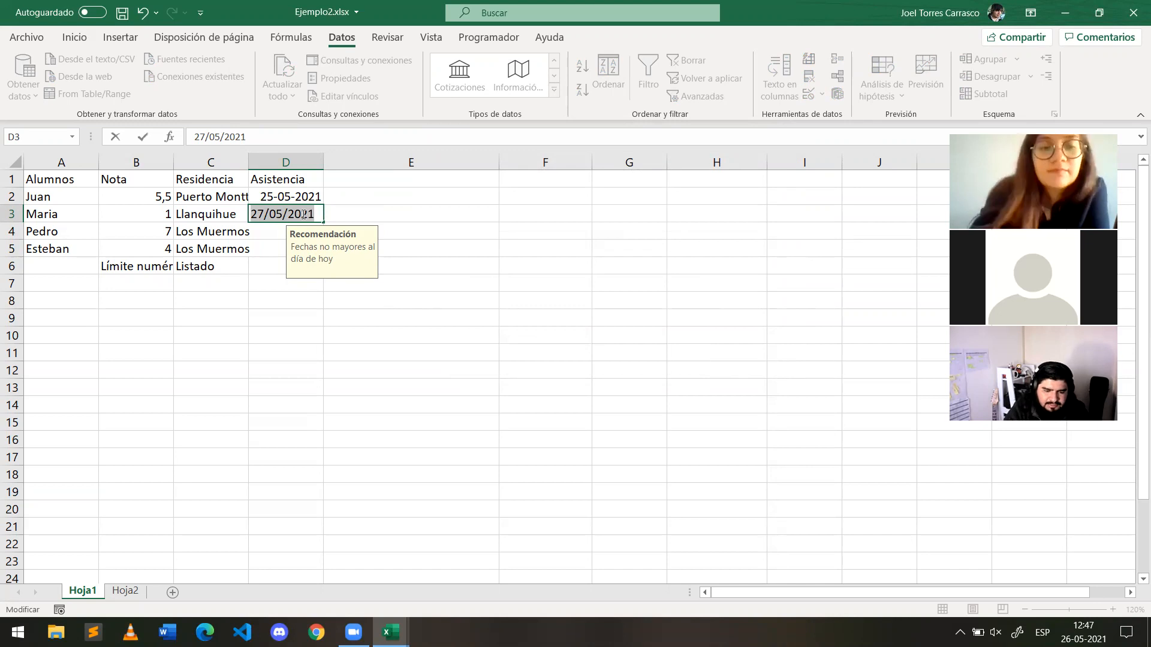
Step: Correct the day of the date in D3 so that the entry reads 20/05/2021
key(Right)
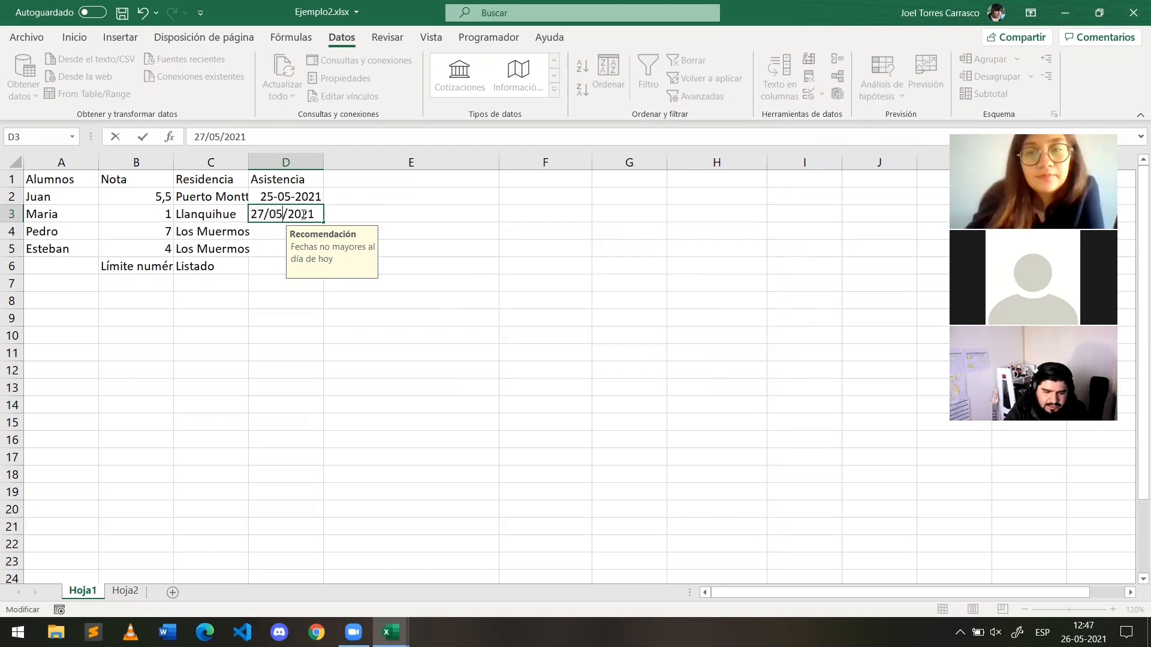
key(BackSpace)
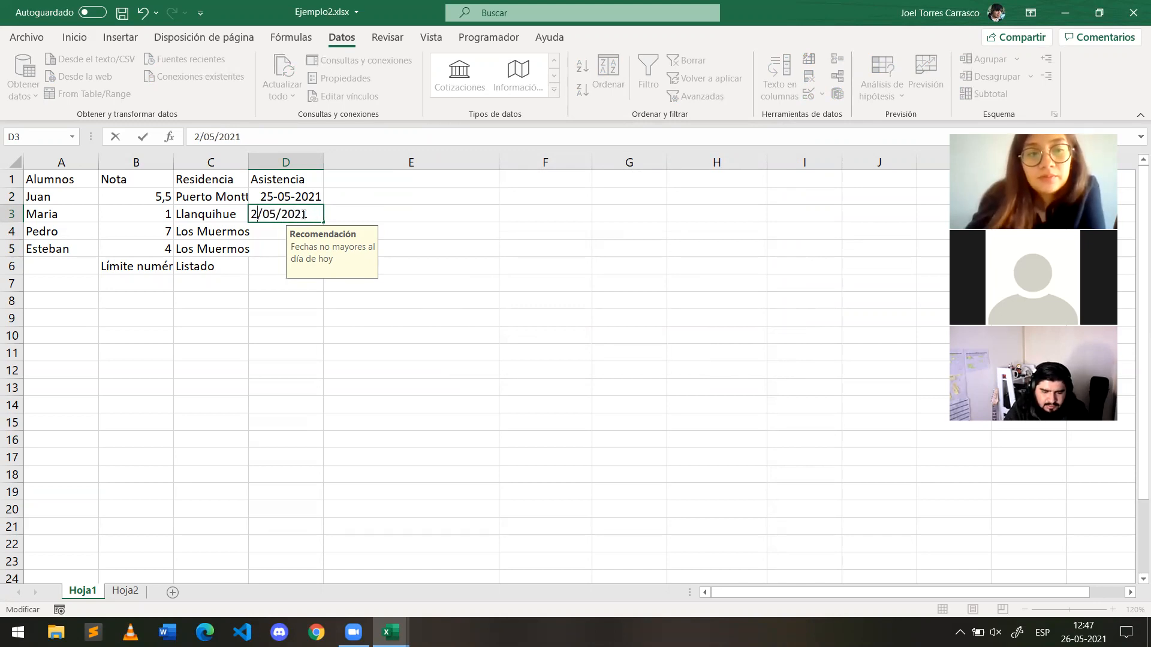
text(0)
key(Return)
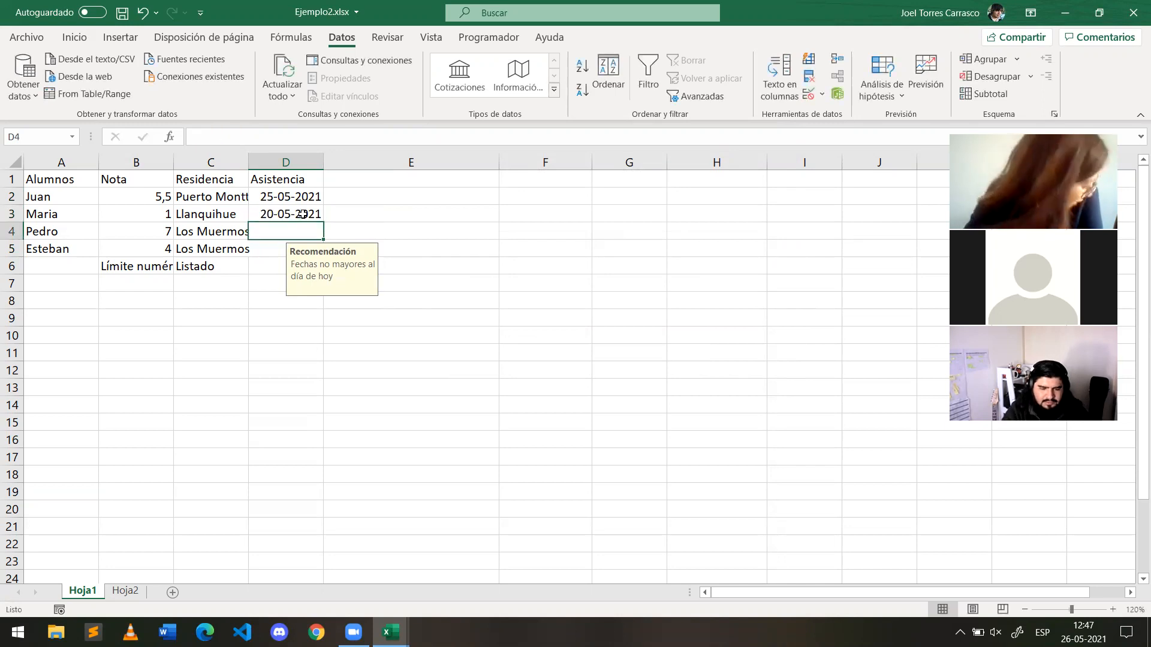
click(303, 214)
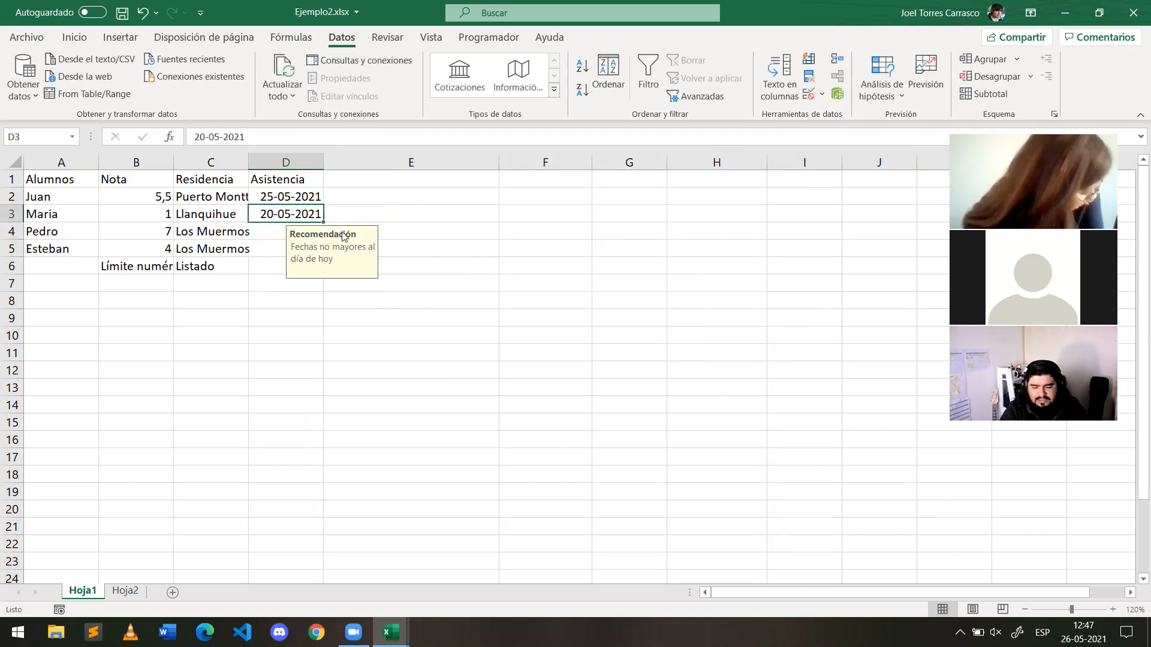
click(288, 232)
click(363, 221)
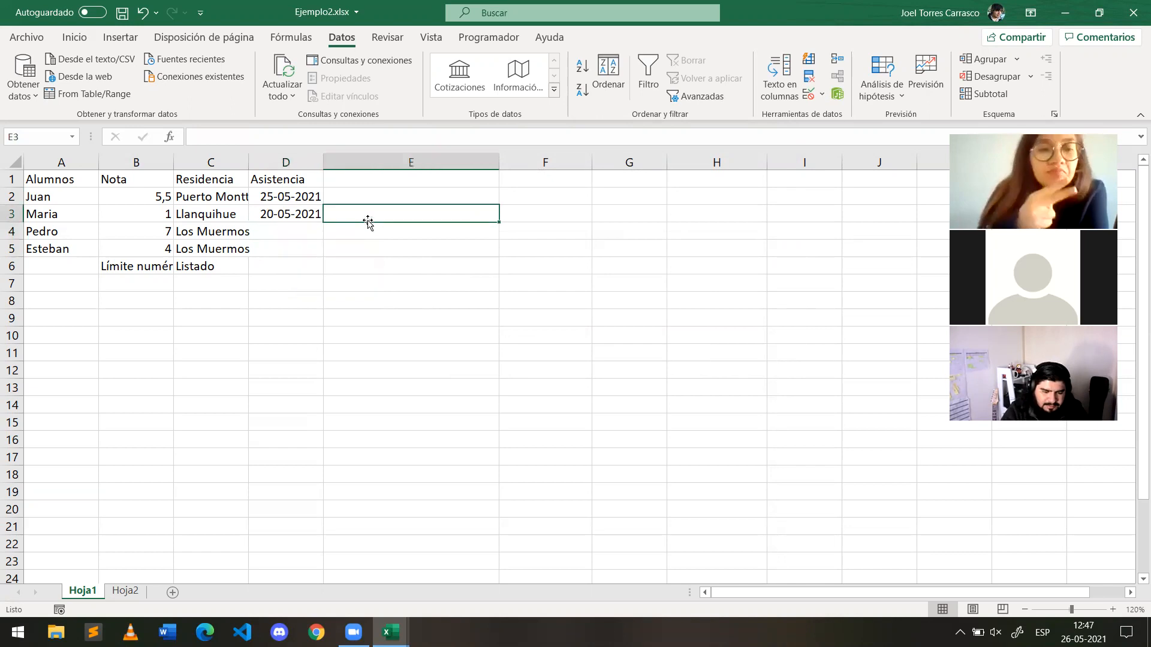
click(370, 185)
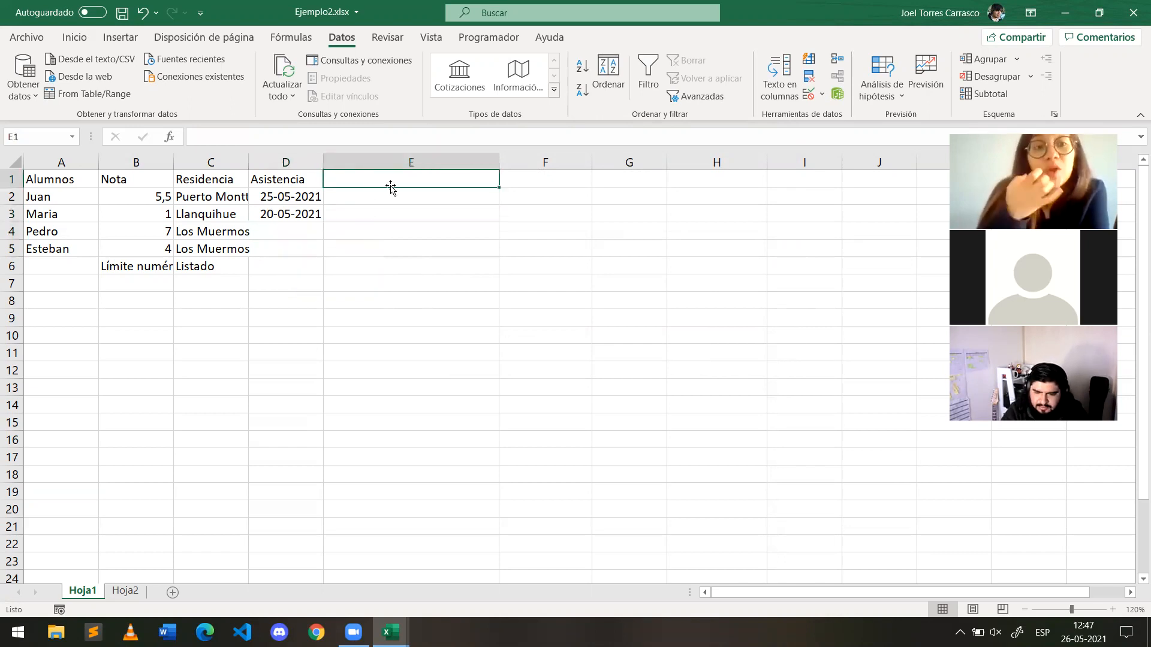
click(822, 95)
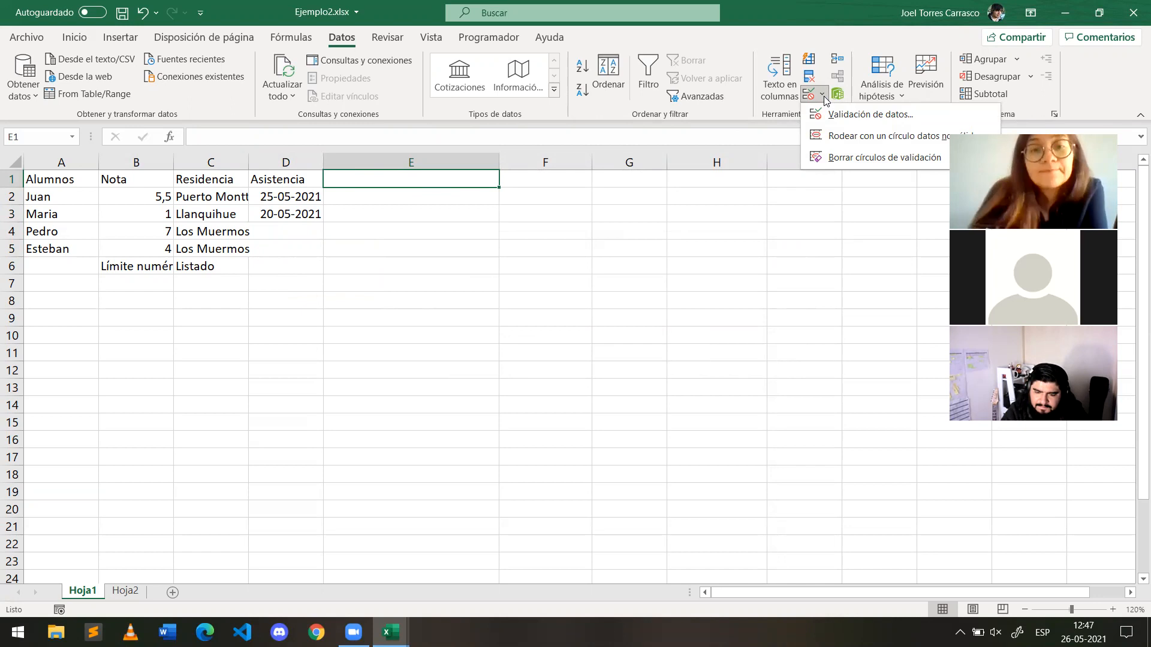
click(487, 203)
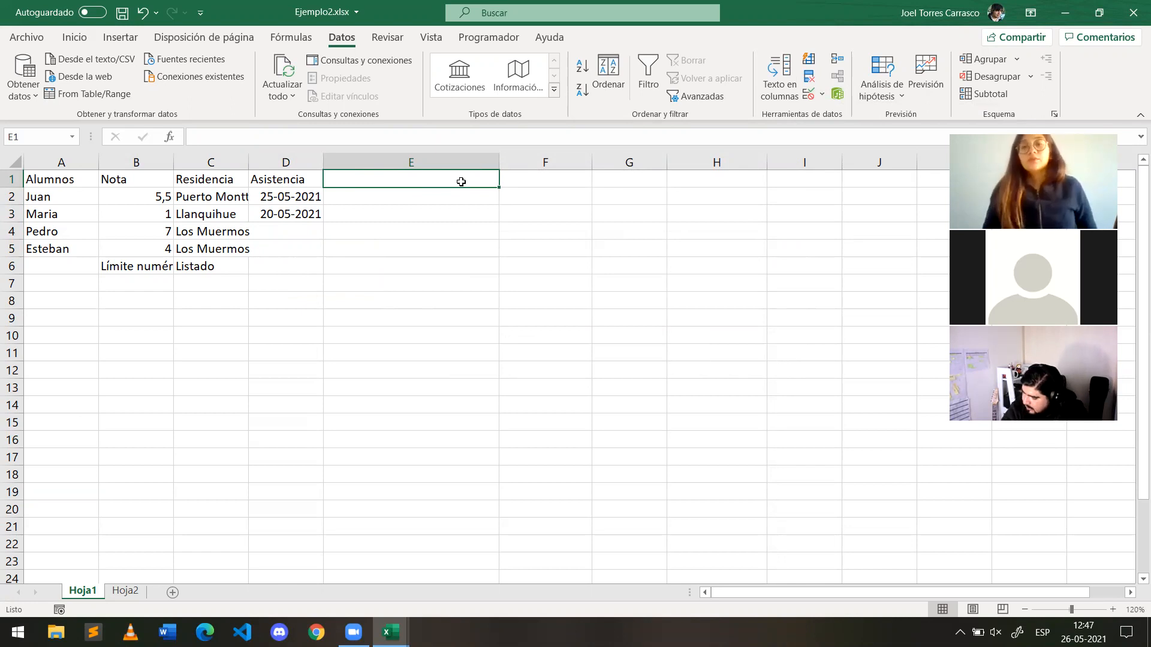
click(374, 201)
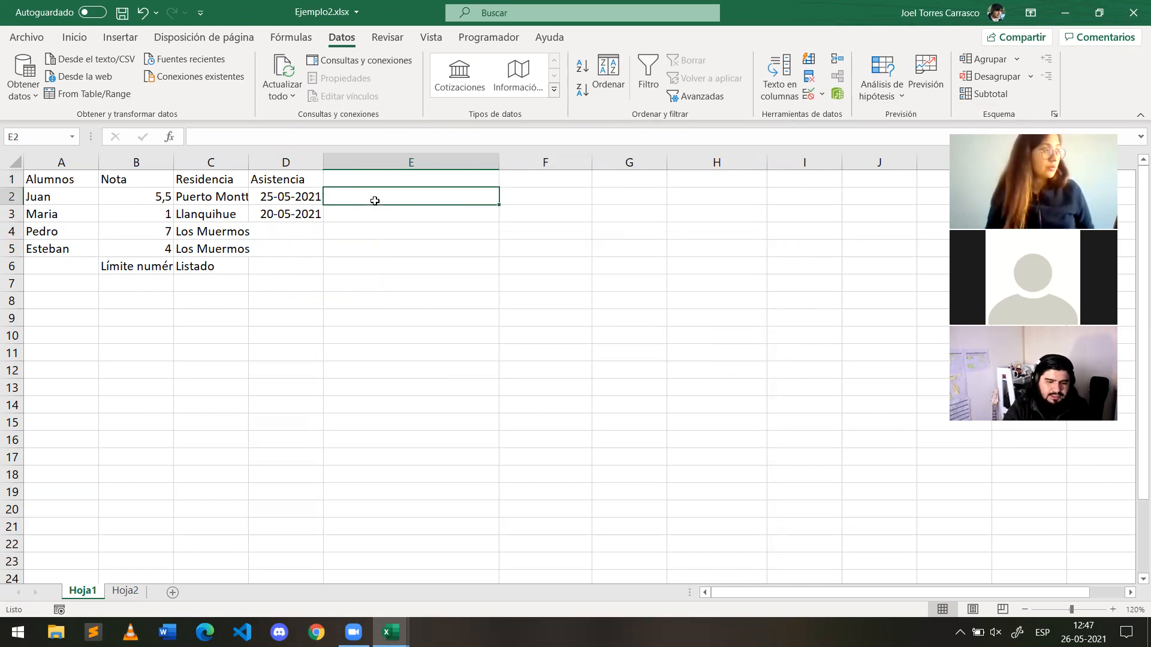
click(372, 221)
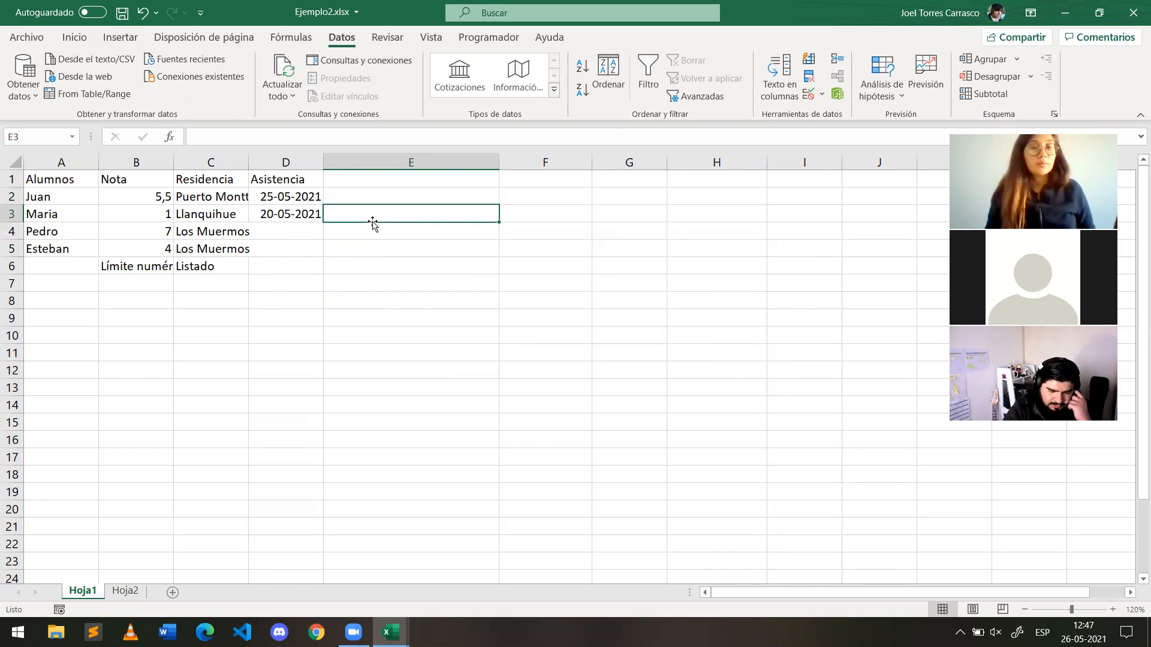
click(415, 329)
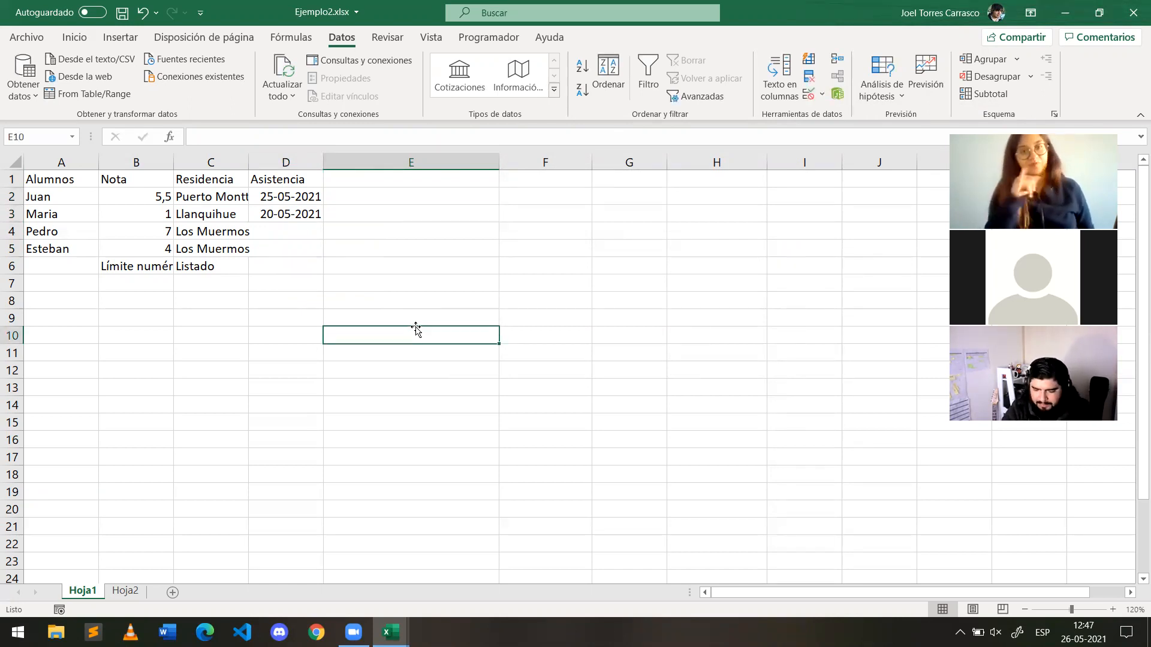